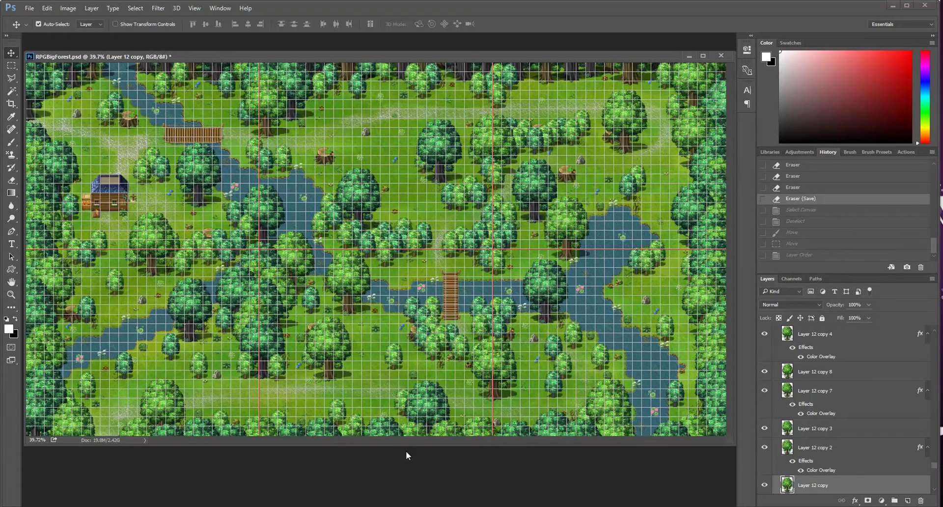
# Collapse the expanded Medium Trees and Big Trees 2 groups so the layer list shows only the folders.
pyautogui.moveTo(930, 467); pyautogui.dragTo(926, 332)
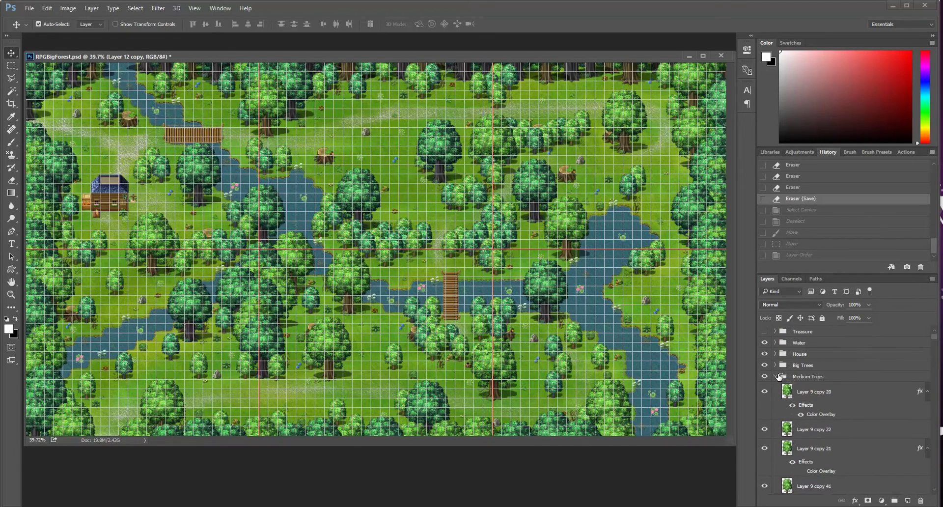
pyautogui.click(776, 376)
pyautogui.click(776, 399)
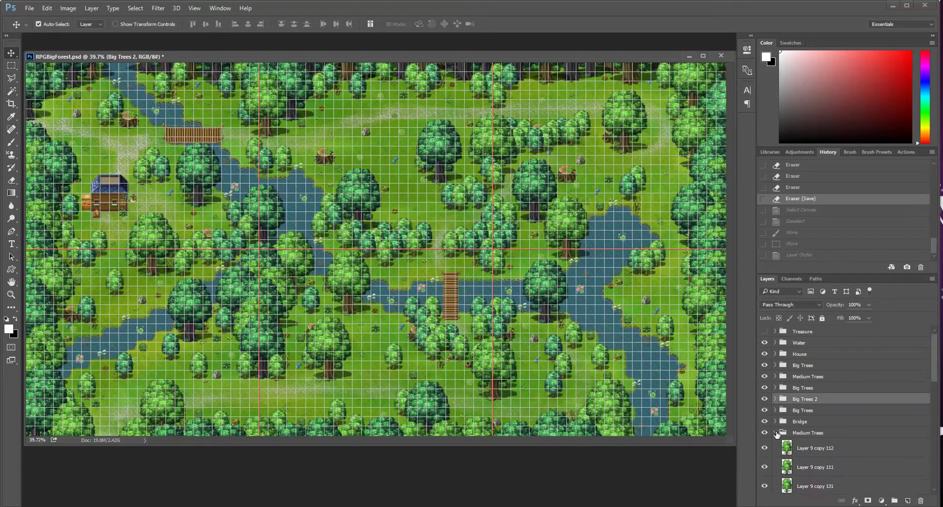
pyautogui.click(776, 433)
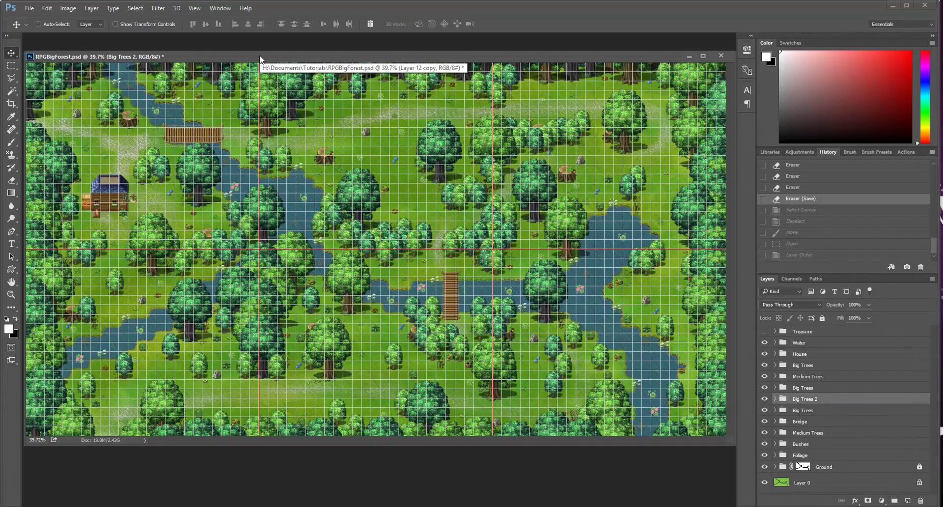
# Examine the forest map at 100% zoom, covering the river, the wooden bridges and the area around the house.
pyautogui.hotkey('ctrl', '+')
pyautogui.hotkey('ctrl', '+')
pyautogui.hotkey('ctrl', '+')
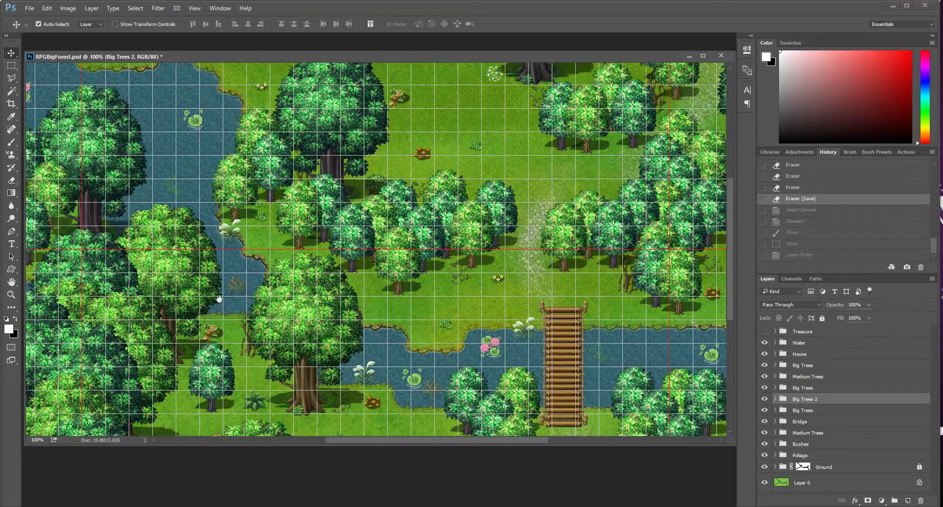
pyautogui.moveTo(219, 298); pyautogui.dragTo(513, 364)
pyautogui.moveTo(475, 140); pyautogui.dragTo(489, 354)
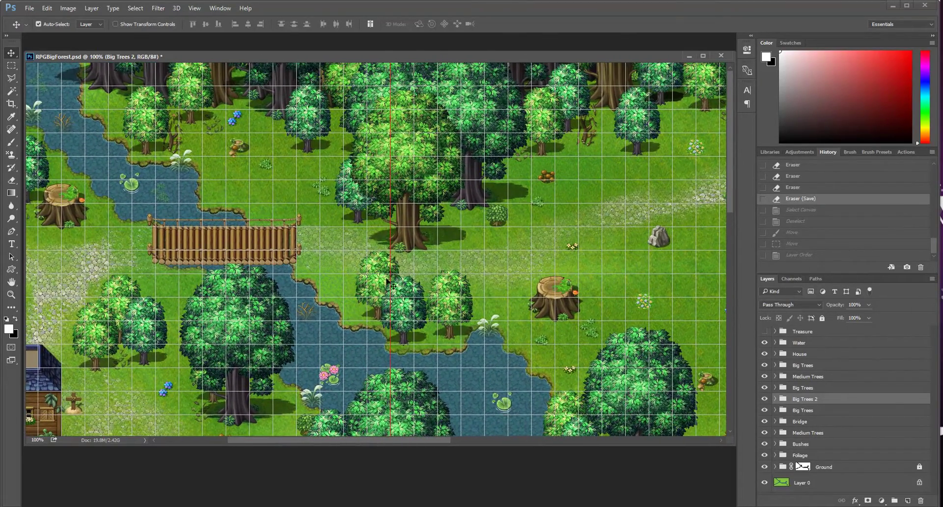
pyautogui.scroll(-3, 470, 292)
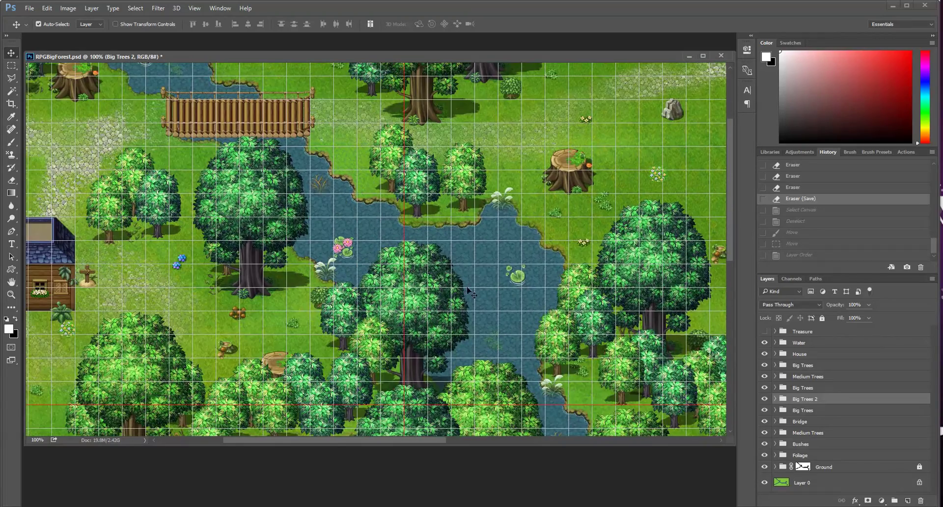
pyautogui.moveTo(469, 242); pyautogui.dragTo(575, 228)
pyautogui.moveTo(337, 319); pyautogui.dragTo(423, 283)
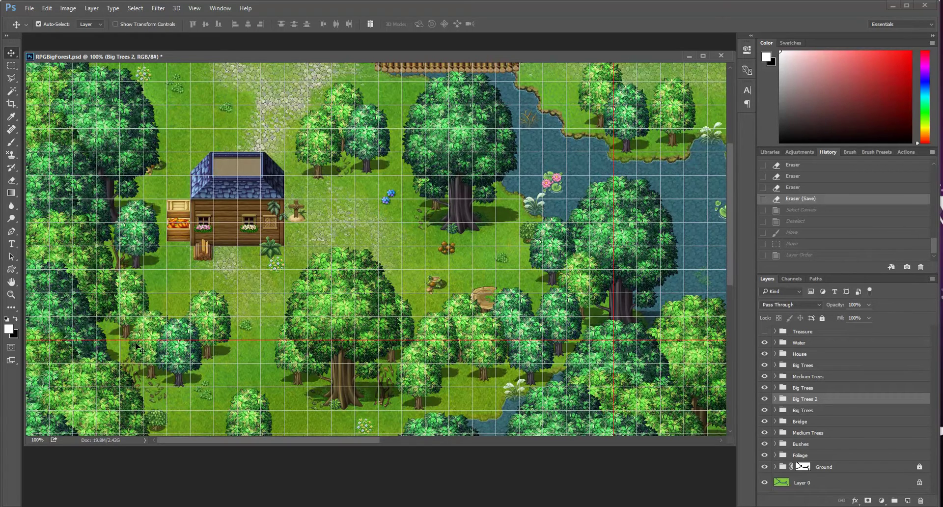
pyautogui.moveTo(269, 314); pyautogui.dragTo(277, 263)
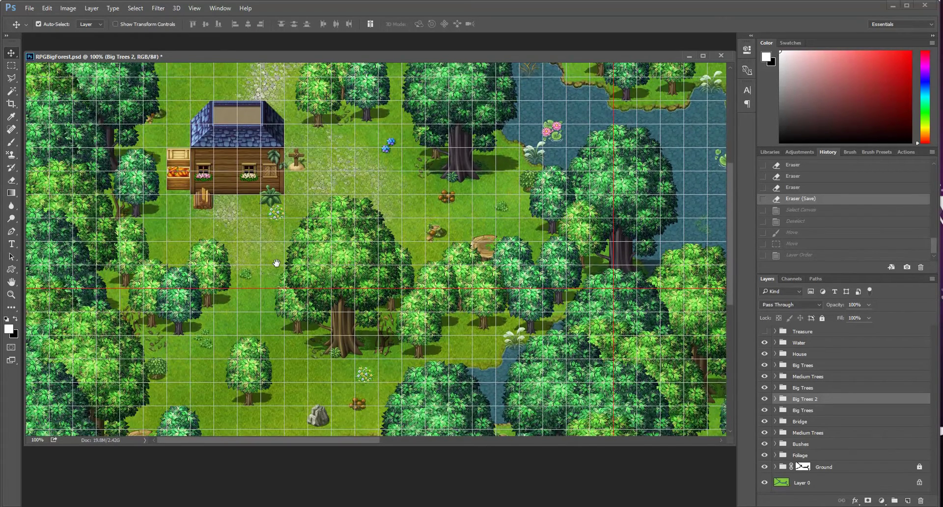
# Examine at 200% zoom how the medium and big trees overlap in the clearing south of the house.
pyautogui.hotkey('ctrl', '+')
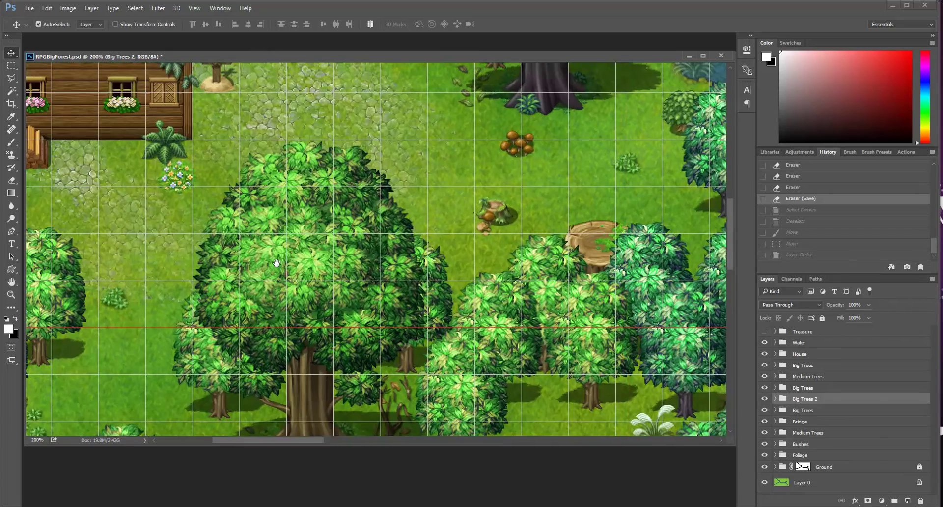
pyautogui.moveTo(240, 294); pyautogui.dragTo(583, 283)
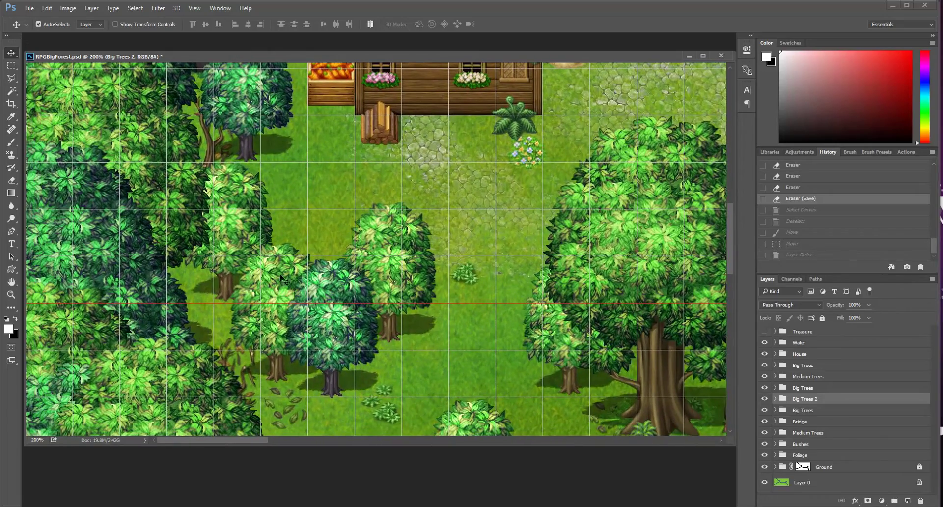
pyautogui.moveTo(502, 292); pyautogui.dragTo(204, 238)
pyautogui.moveTo(549, 257); pyautogui.dragTo(365, 251)
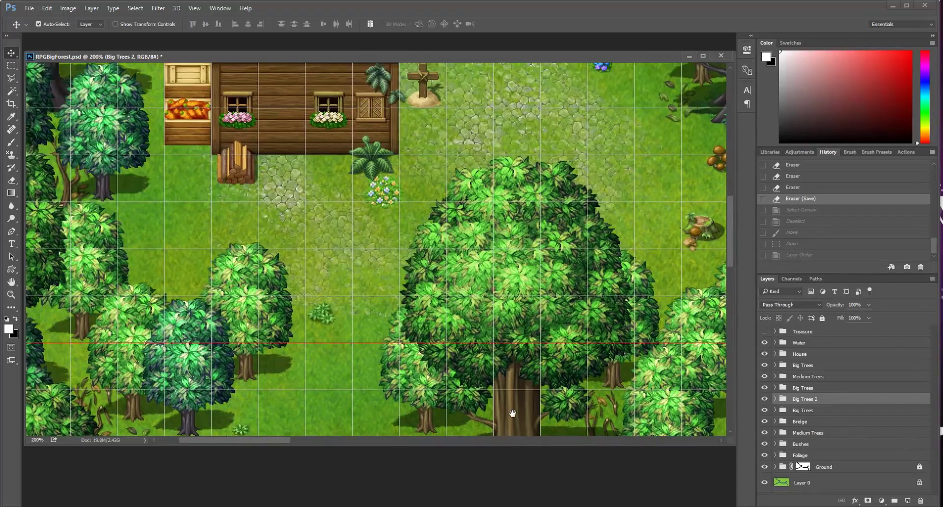
pyautogui.moveTo(508, 410); pyautogui.dragTo(72, 159)
pyautogui.moveTo(453, 289); pyautogui.dragTo(350, 243)
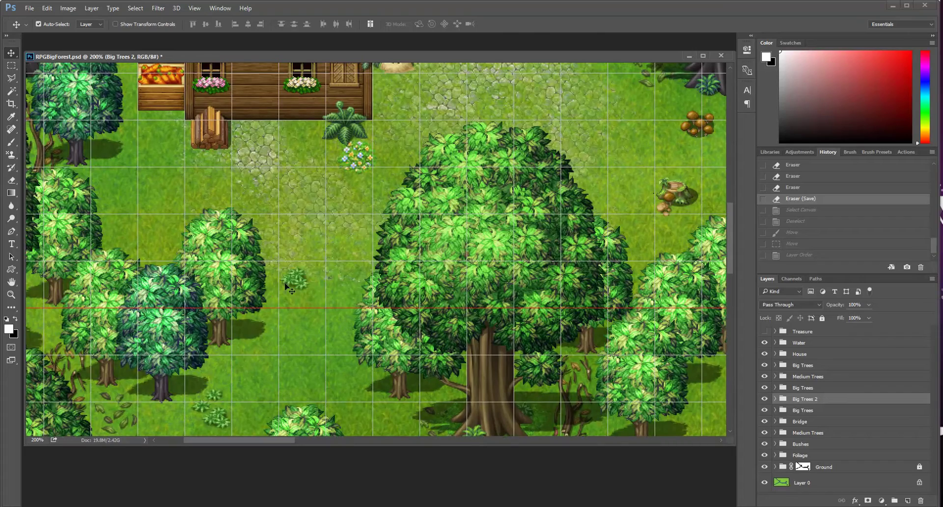
pyautogui.moveTo(331, 269); pyautogui.dragTo(455, 232)
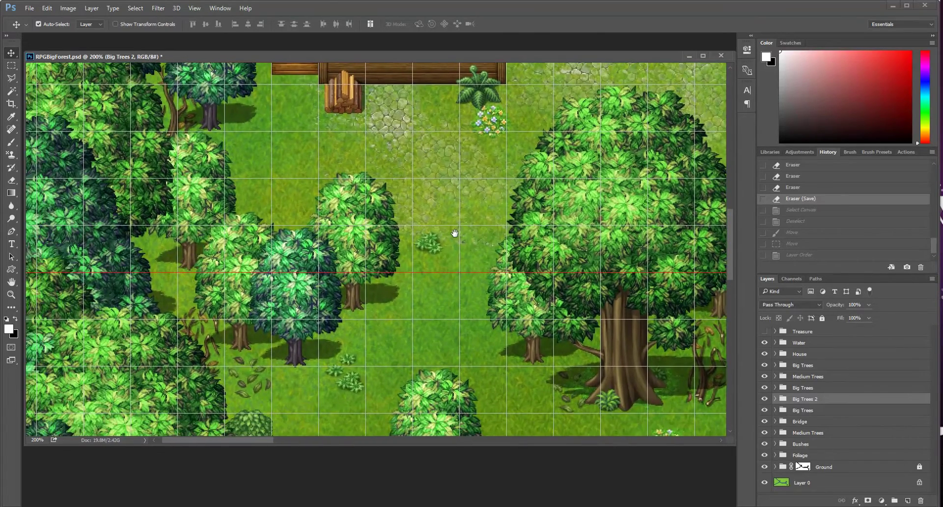
pyautogui.moveTo(395, 390); pyautogui.dragTo(431, 309)
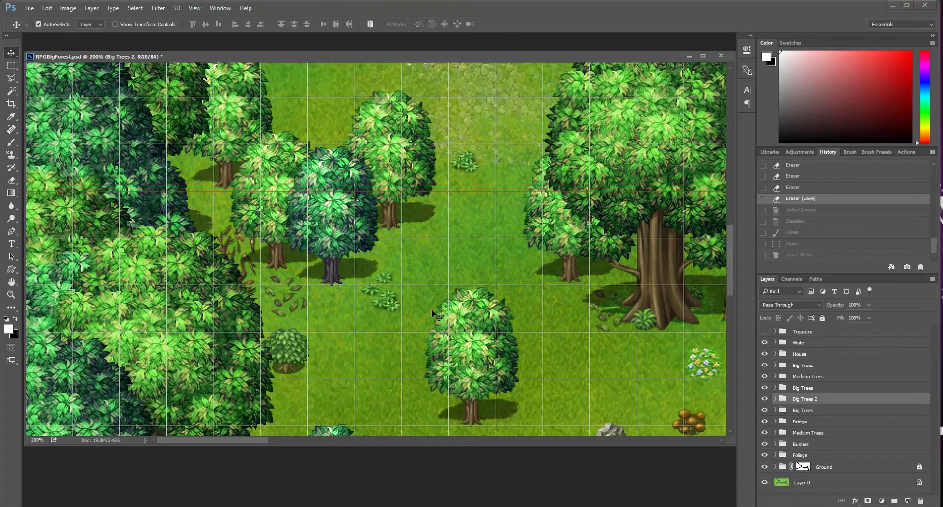
pyautogui.moveTo(273, 252); pyautogui.dragTo(273, 342)
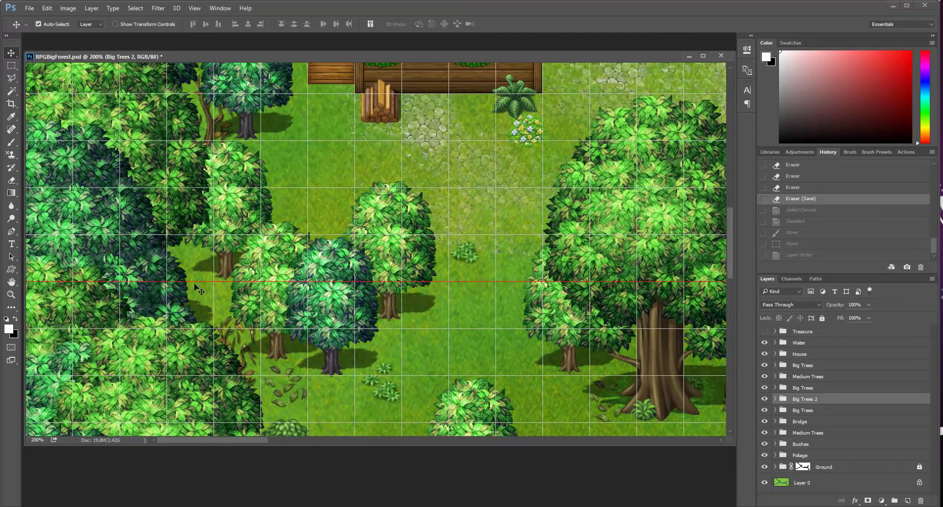
pyautogui.moveTo(280, 217); pyautogui.dragTo(281, 263)
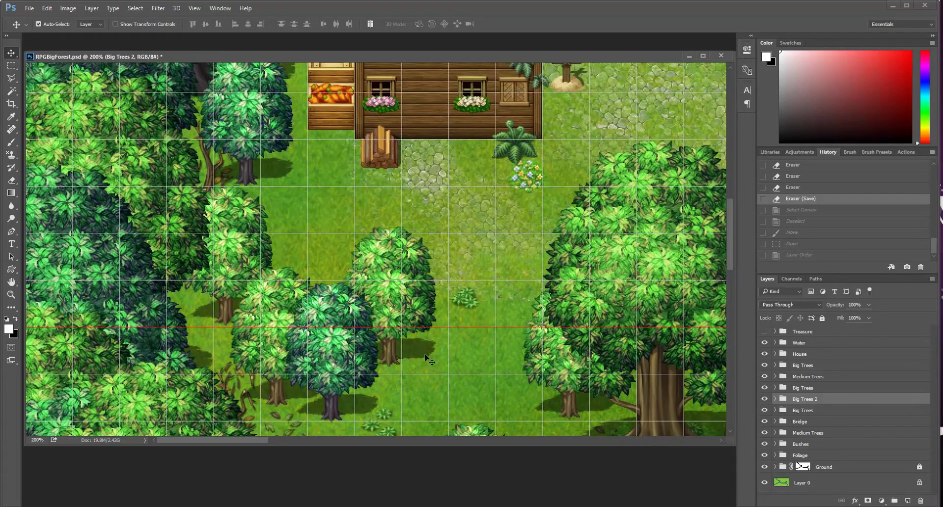
pyautogui.scroll(-2, 407, 339)
pyautogui.scroll(1, 295, 295)
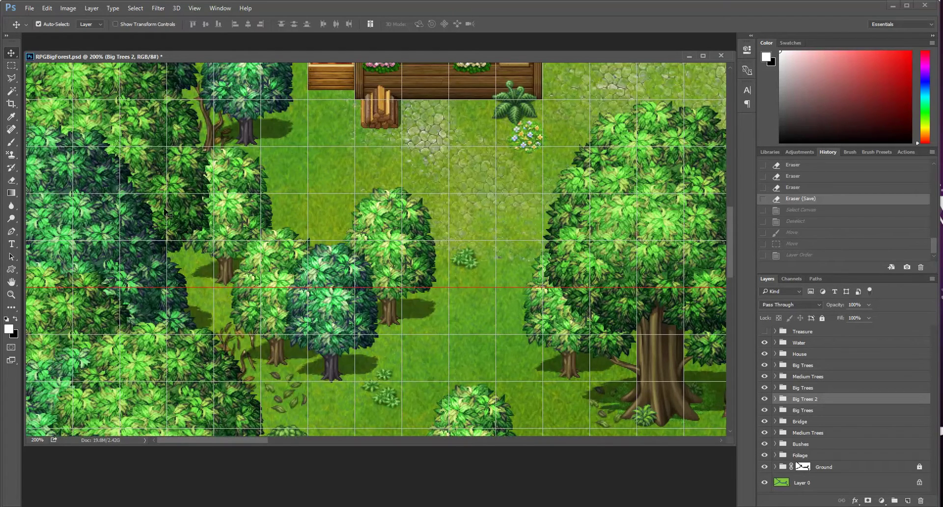
# Move the medium light-green tree at the forest edge southwest of the house slightly down and left, closer to the big trees.
pyautogui.click(228, 269)
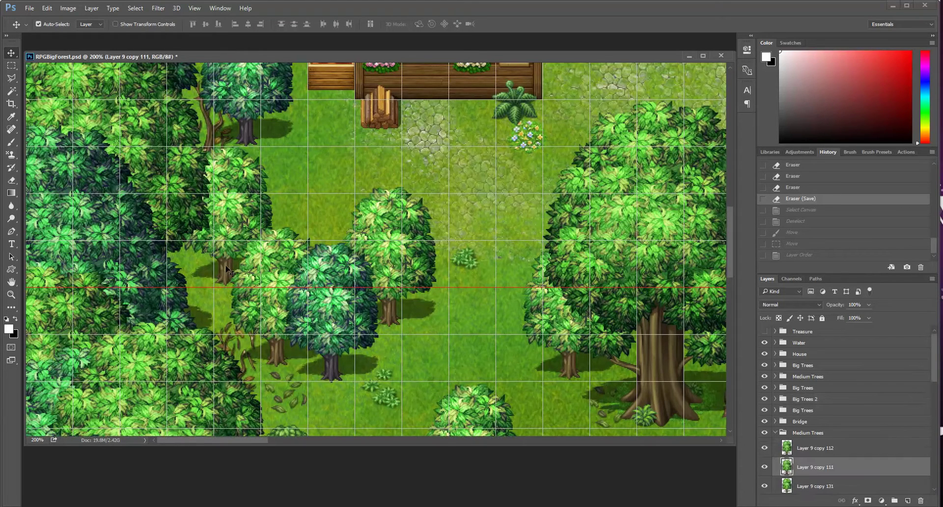
pyautogui.moveTo(227, 251); pyautogui.dragTo(217, 270)
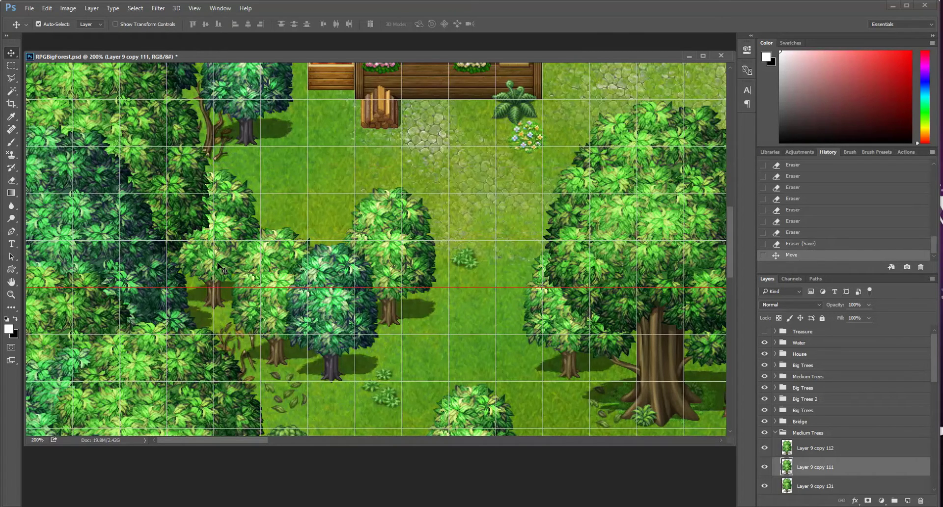
pyautogui.moveTo(220, 269); pyautogui.dragTo(221, 268)
pyautogui.press('space')
pyautogui.moveTo(299, 345); pyautogui.dragTo(302, 309)
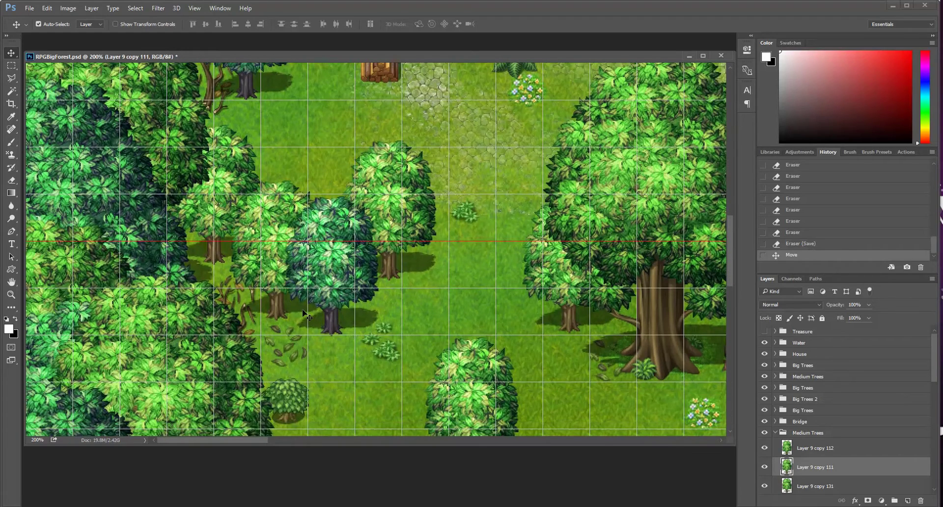
pyautogui.press('space')
pyautogui.moveTo(313, 304); pyautogui.dragTo(357, 358)
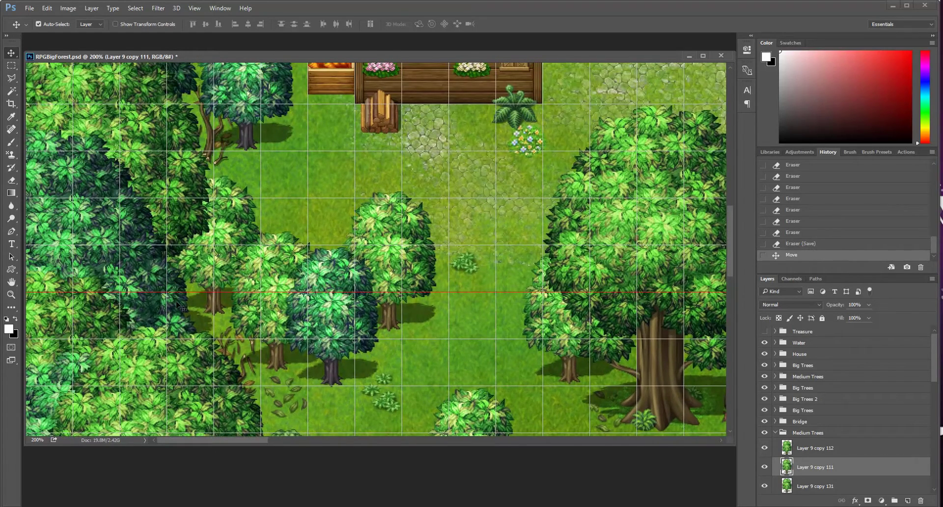
pyautogui.moveTo(226, 265); pyautogui.dragTo(226, 286)
pyautogui.press('space')
pyautogui.moveTo(384, 371); pyautogui.dragTo(384, 272)
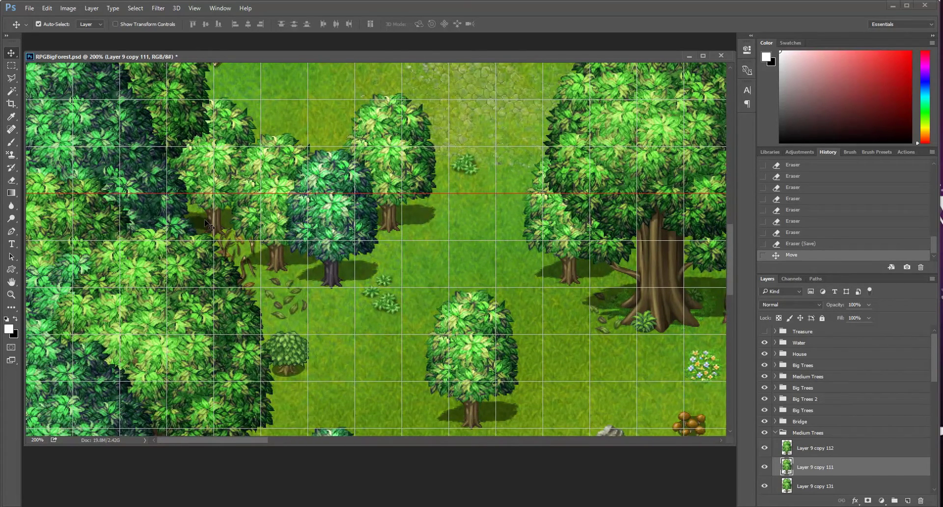
# Examine the big tree south of the house and the row of medium trees leading east to the river.
pyautogui.press('space')
pyautogui.moveTo(432, 257); pyautogui.dragTo(214, 309)
pyautogui.moveTo(414, 289); pyautogui.dragTo(332, 310)
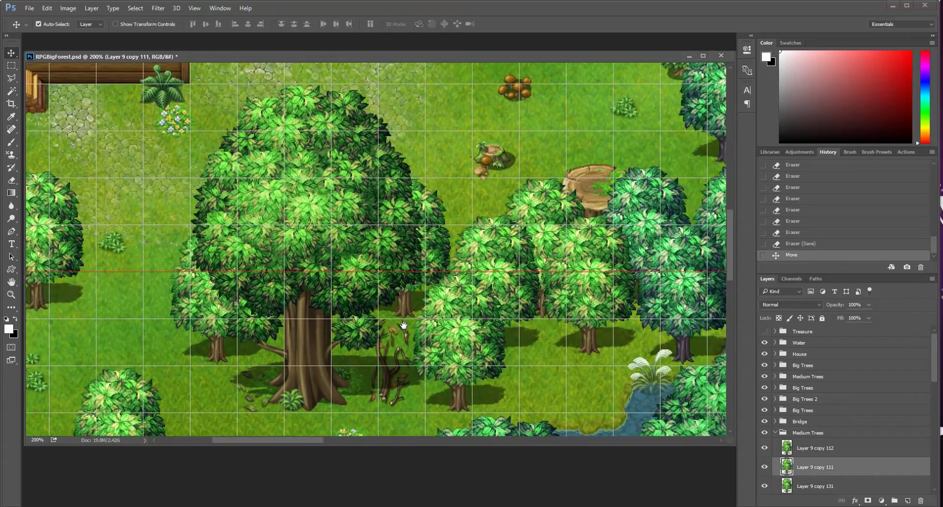
pyautogui.moveTo(494, 332); pyautogui.dragTo(407, 332)
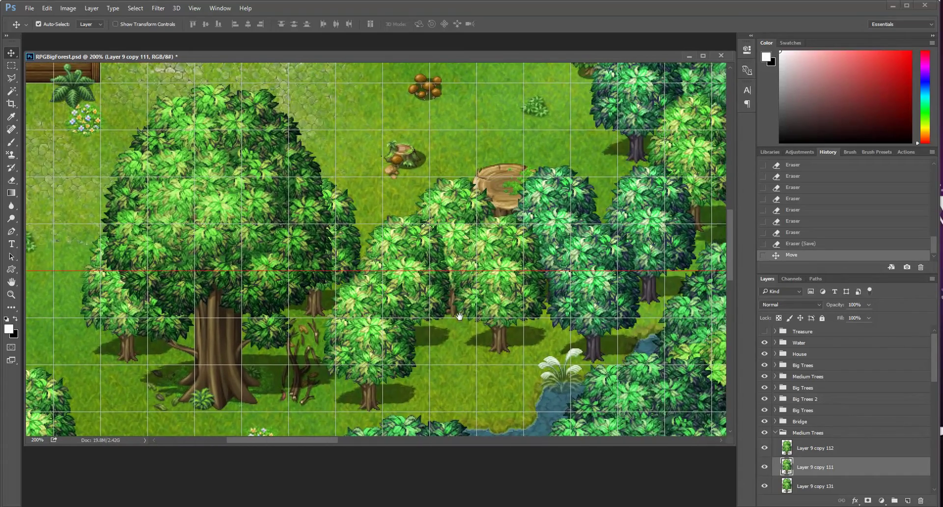
pyautogui.moveTo(502, 319); pyautogui.dragTo(334, 323)
pyautogui.moveTo(465, 312); pyautogui.dragTo(307, 315)
pyautogui.moveTo(446, 327)
pyautogui.mouseDown()
pyautogui.moveTo(373, 324)
pyautogui.moveTo(408, 296)
pyautogui.mouseUp()
pyautogui.hscroll(-1, 356, 324)
pyautogui.scroll(1, 356, 324)
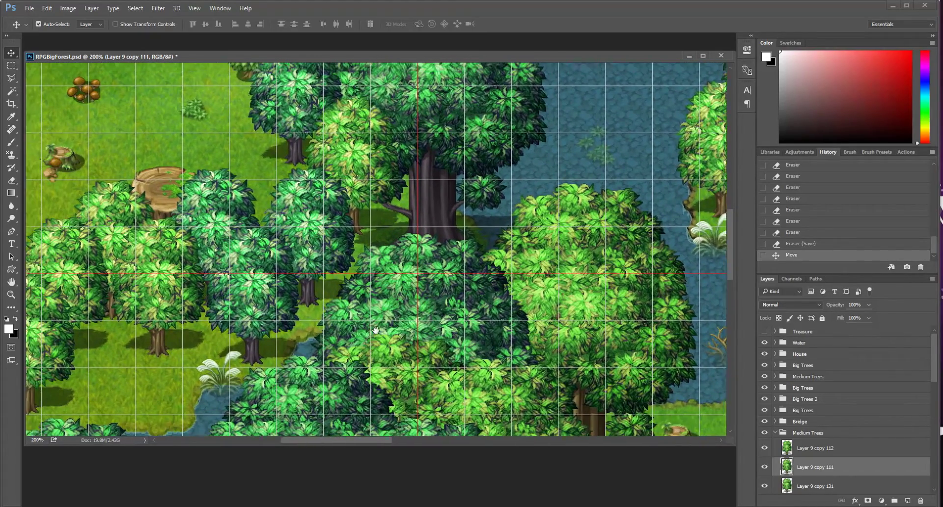
# Select the light-green medium tree, the big dark tree beside the river, and the medium tree again to compare their layer positions.
pyautogui.click(374, 216)
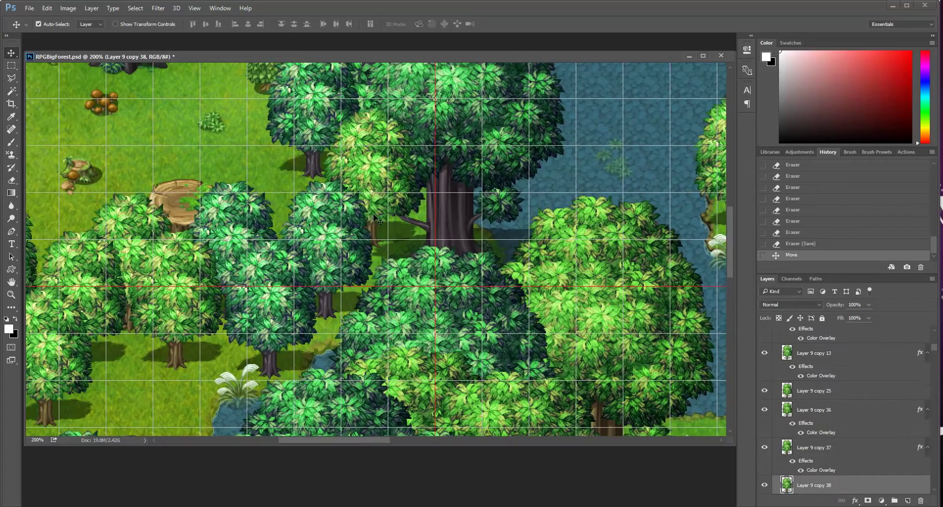
pyautogui.moveTo(413, 189); pyautogui.dragTo(478, 261)
pyautogui.scroll(-2, 479, 261)
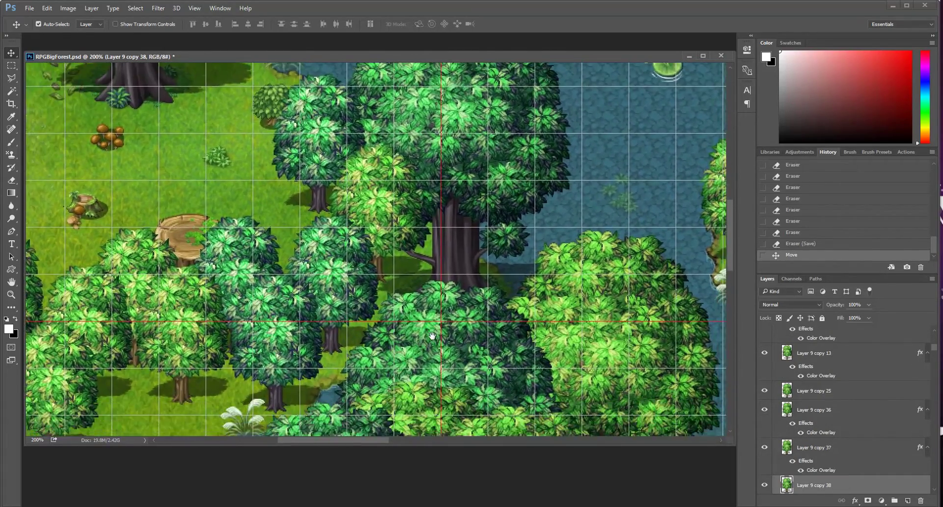
pyautogui.scroll(1, 432, 336)
pyautogui.click(452, 293)
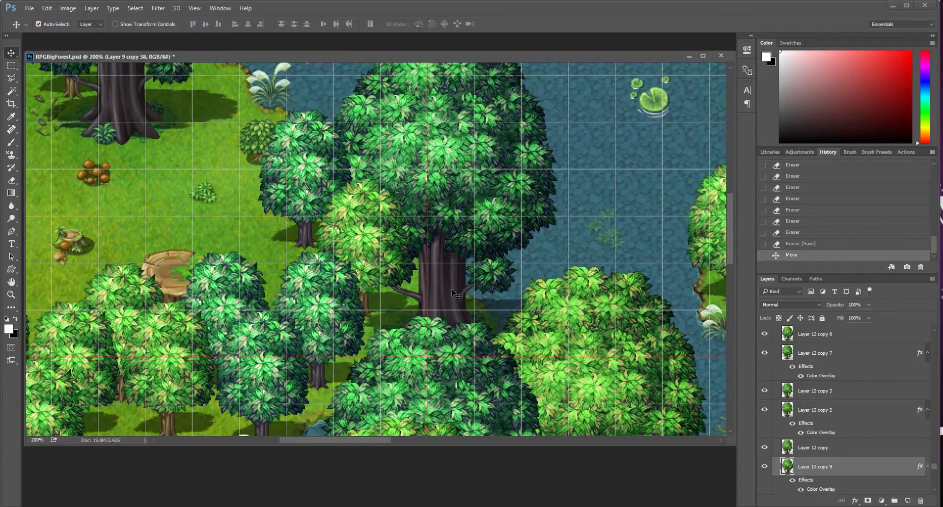
pyautogui.click(372, 268)
# Examine how the medium and big trees overlap along the river, from the tree stump to the east bank.
pyautogui.scroll(-1, 399, 285)
pyautogui.hscroll(-1, 399, 284)
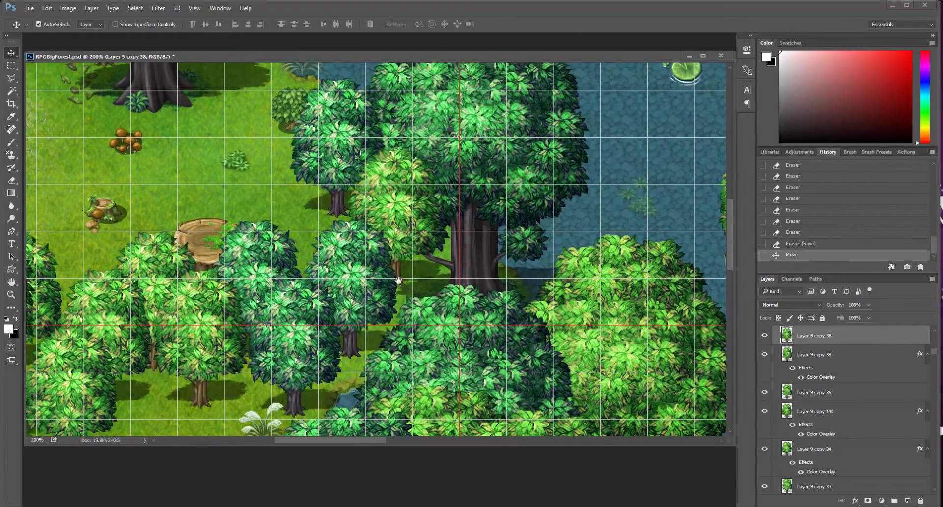
pyautogui.scroll(1, 398, 280)
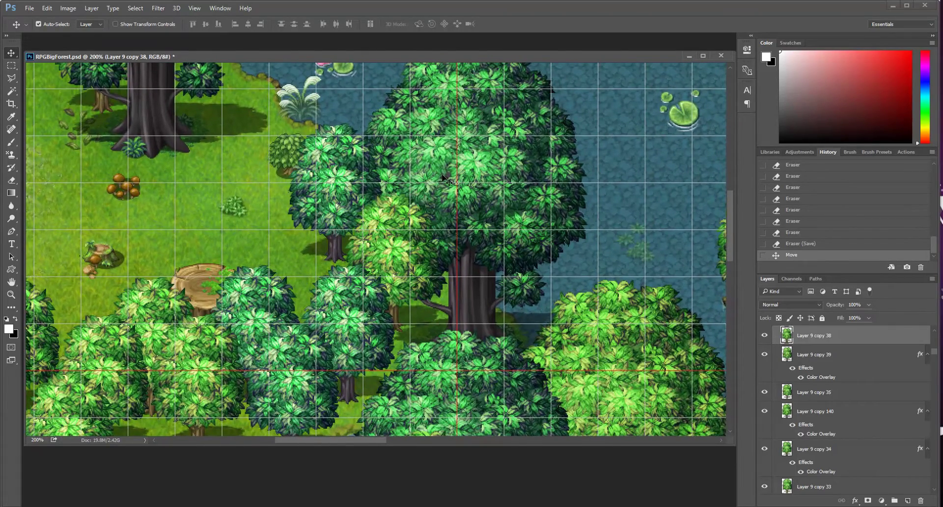
pyautogui.scroll(-2, 491, 305)
pyautogui.scroll(1, 505, 282)
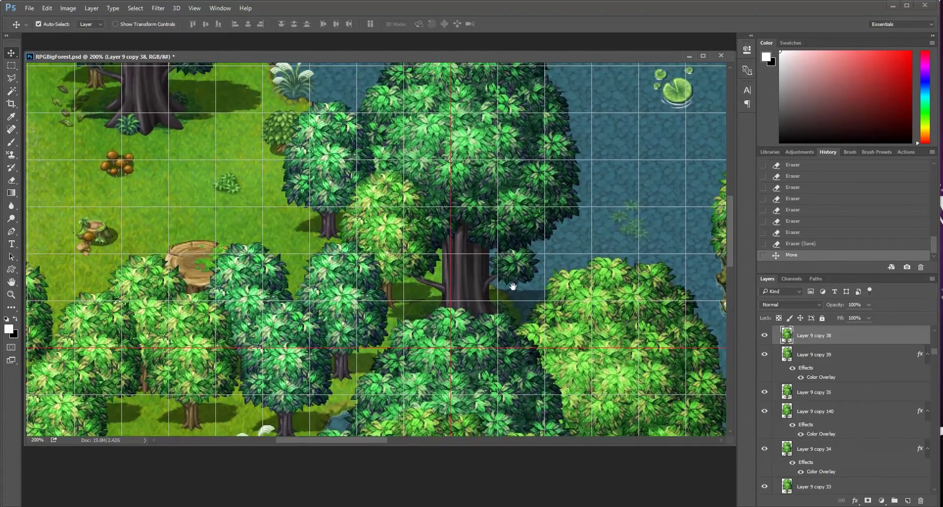
pyautogui.scroll(-1, 472, 295)
pyautogui.scroll(1, 472, 295)
pyautogui.scroll(-2, 412, 324)
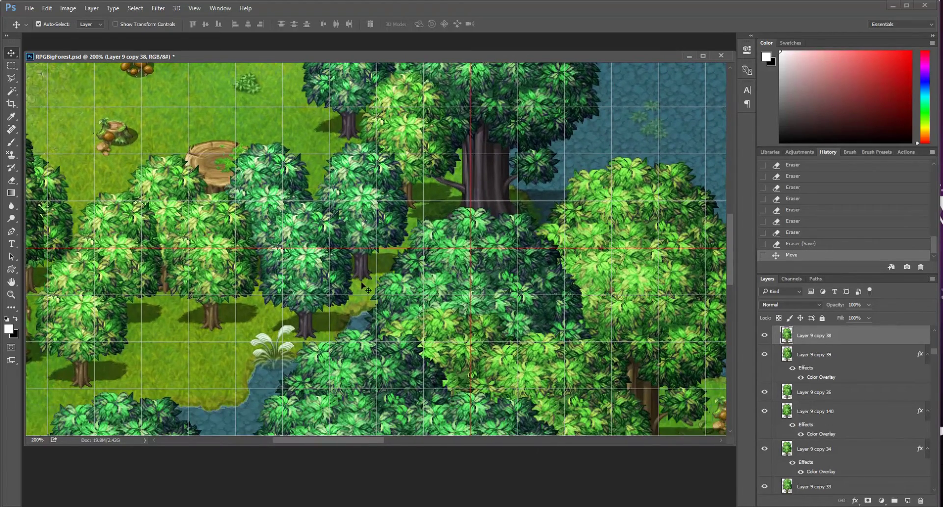
pyautogui.scroll(-1, 280, 305)
pyautogui.hscroll(-2, 279, 305)
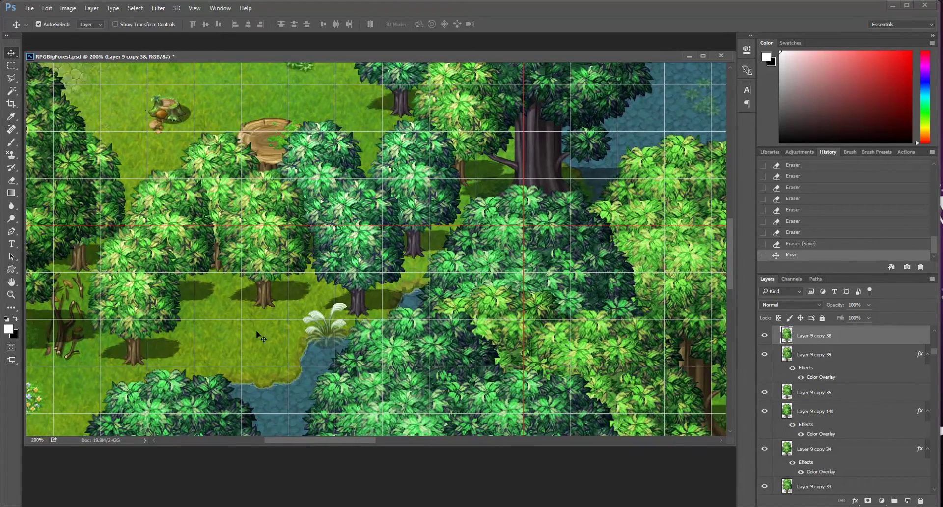
pyautogui.scroll(1, 438, 261)
pyautogui.hscroll(3, 439, 260)
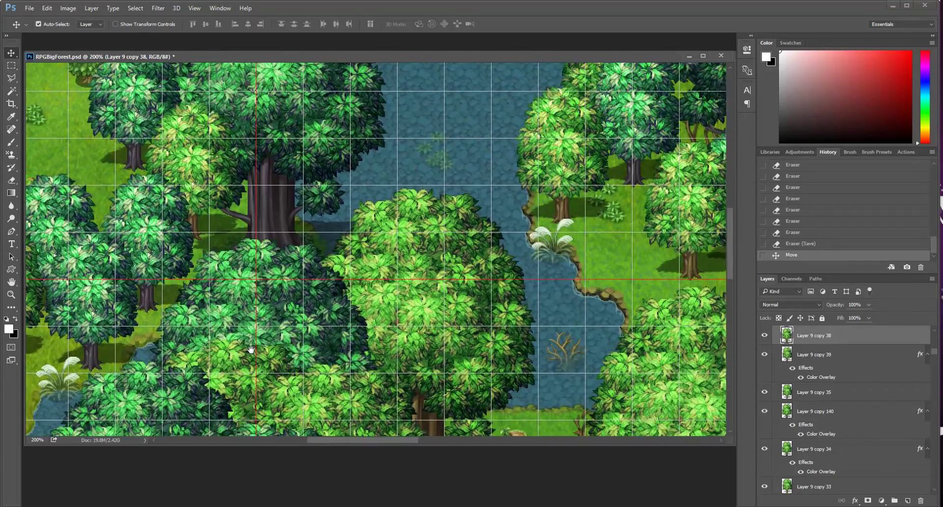
pyautogui.hscroll(2, 364, 350)
pyautogui.hscroll(5, 363, 350)
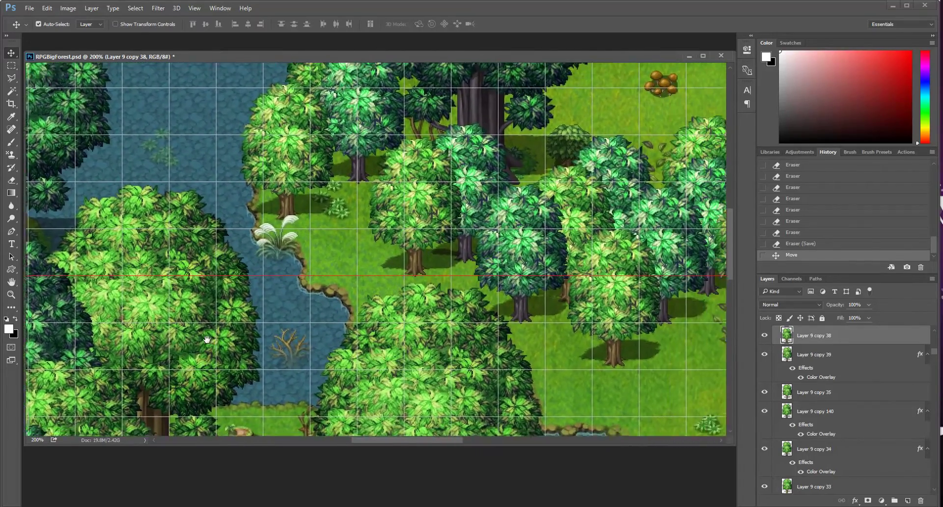
# Show the Treasure group's star markers on the forest map.
pyautogui.hscroll(3, 223, 325)
pyautogui.scroll(1, 294, 338)
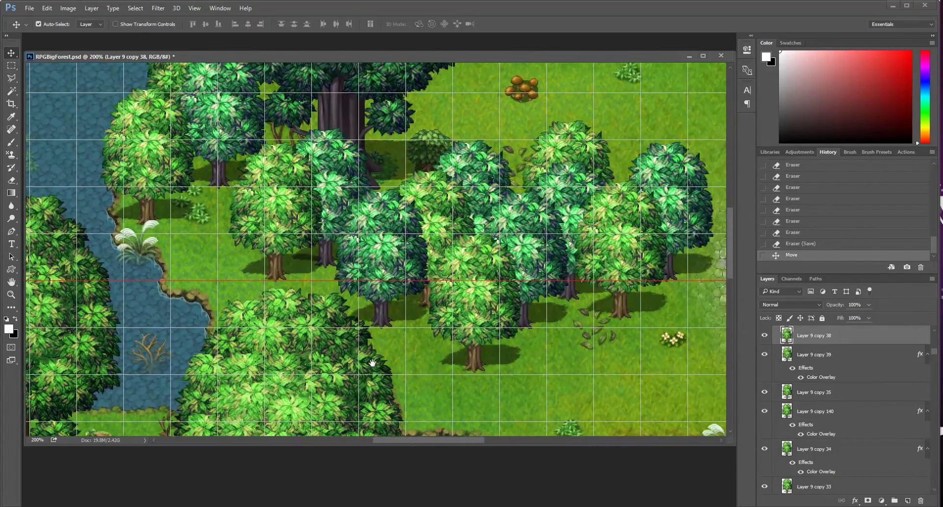
pyautogui.scroll(5, 830, 373)
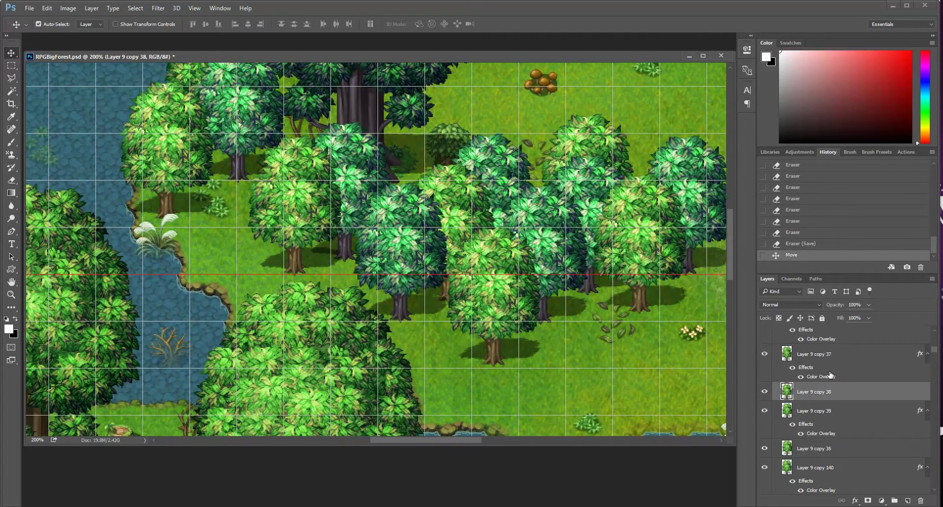
pyautogui.scroll(5, 830, 373)
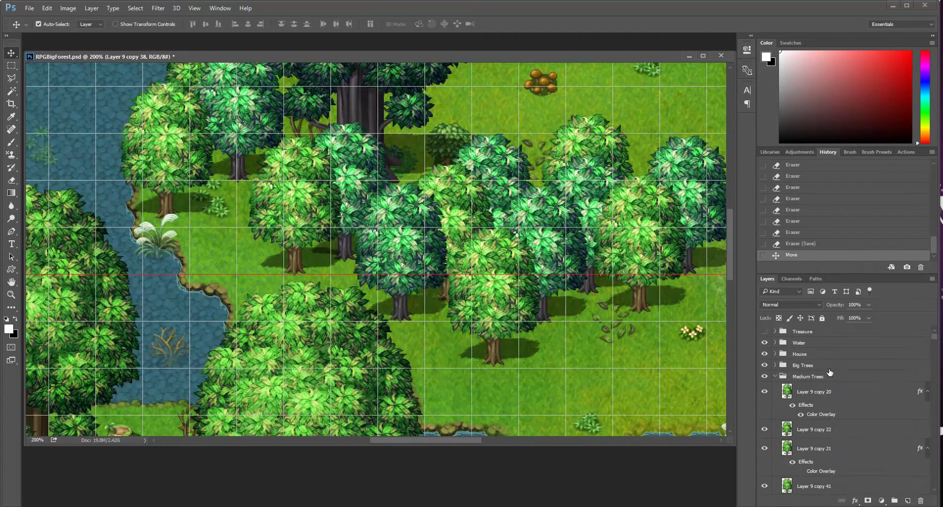
pyautogui.click(773, 379)
pyautogui.click(764, 331)
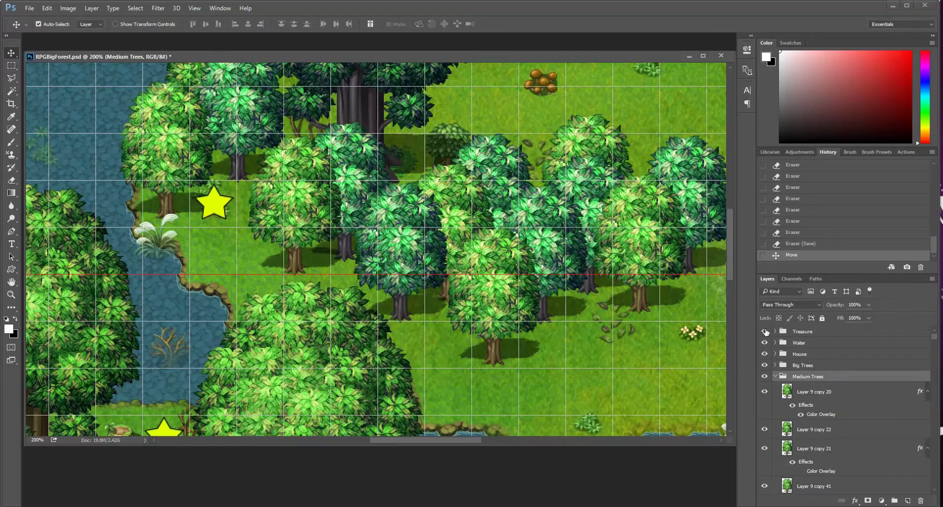
# Collapse the expanded tree layer groups so only the top-level groups are listed.
pyautogui.moveTo(346, 323); pyautogui.dragTo(179, 309)
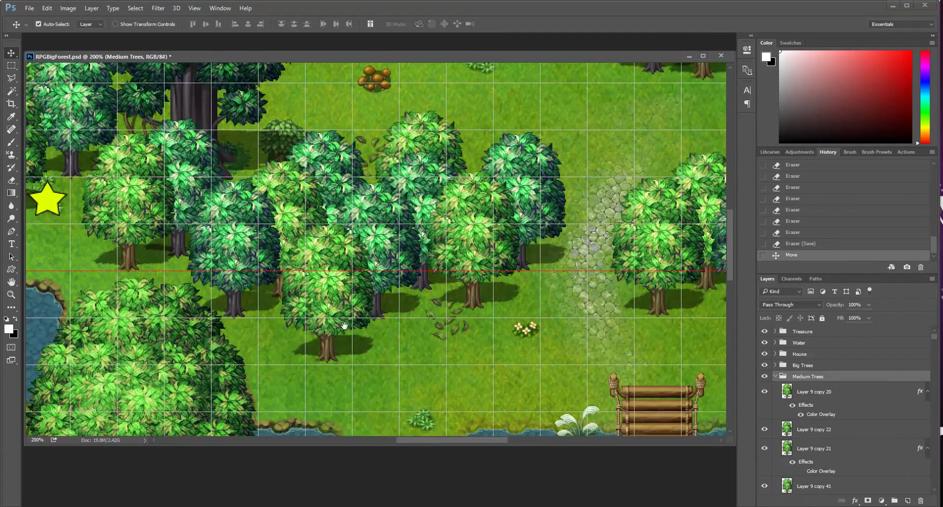
pyautogui.moveTo(407, 357); pyautogui.dragTo(552, 334)
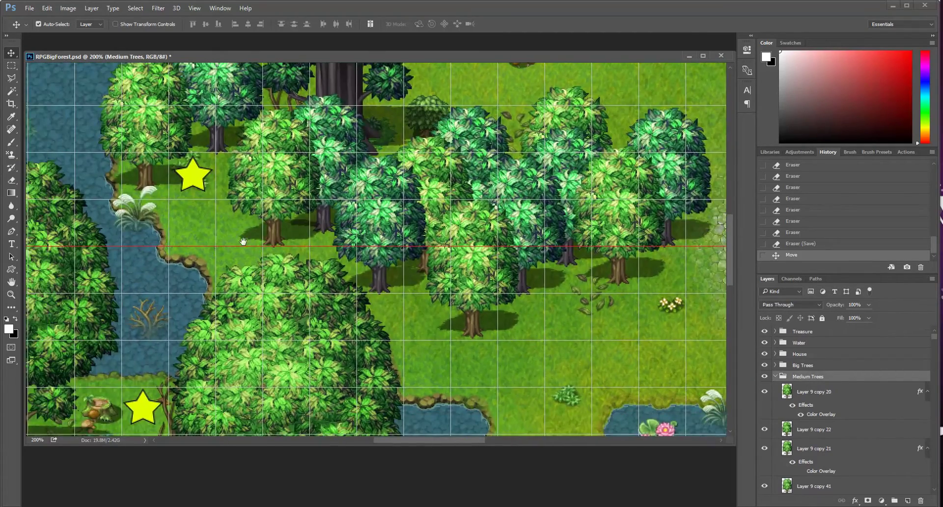
pyautogui.moveTo(236, 243); pyautogui.dragTo(285, 270)
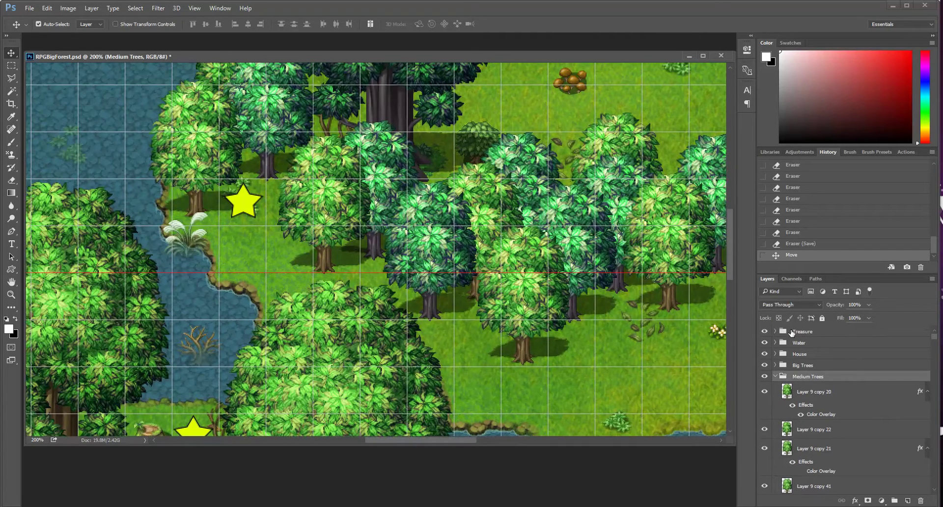
pyautogui.click(775, 377)
pyautogui.click(776, 399)
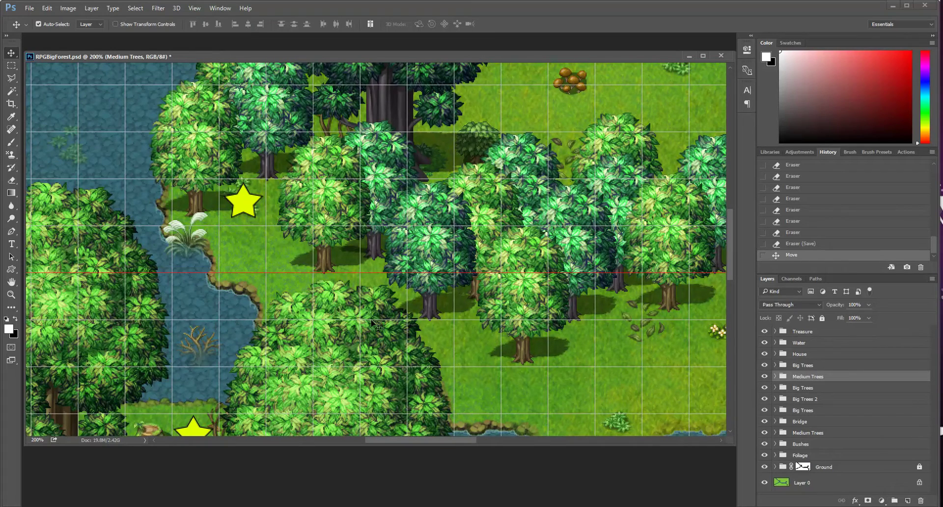
# Move the light-green medium tree east of the upper star marker slightly down and right, toward the big tree's crown.
pyautogui.click(328, 260)
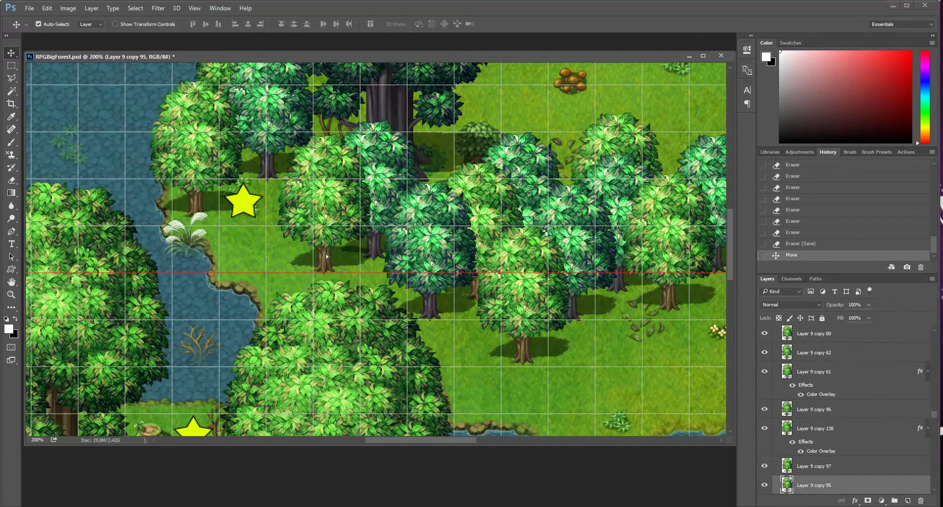
pyautogui.moveTo(326, 253); pyautogui.dragTo(334, 275)
pyautogui.moveTo(338, 322); pyautogui.dragTo(338, 317)
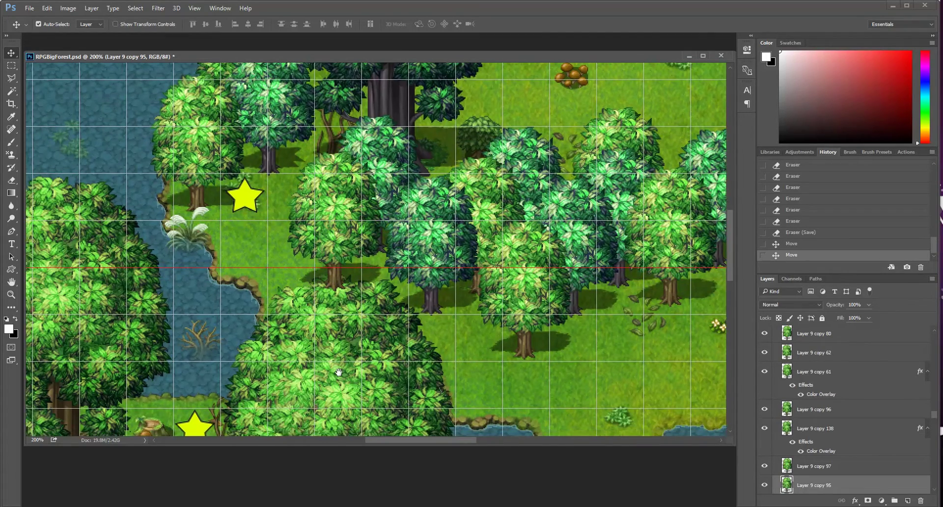
# Move the big tree beside the lower star marker into the Big Trees group above the Medium Trees group.
pyautogui.moveTo(339, 372); pyautogui.dragTo(349, 255)
pyautogui.moveTo(399, 331); pyautogui.dragTo(401, 240)
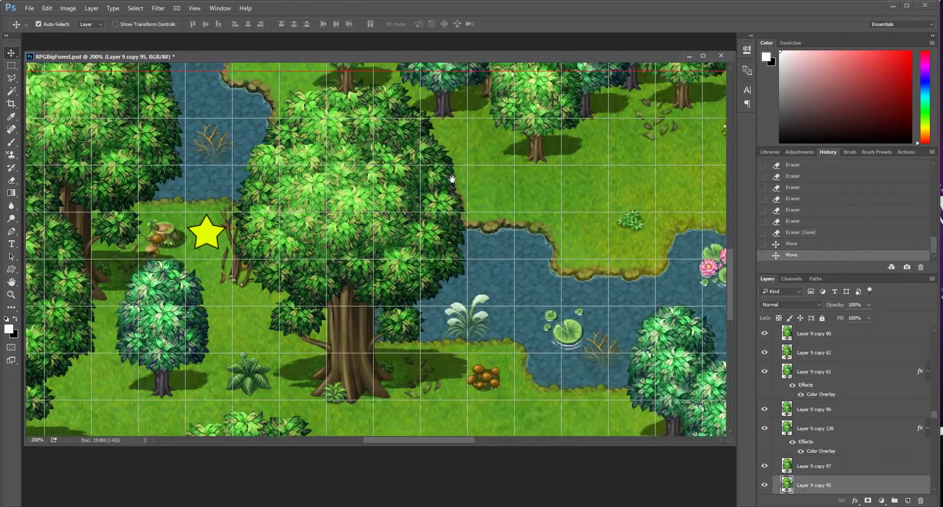
pyautogui.moveTo(453, 199); pyautogui.dragTo(451, 164)
pyautogui.moveTo(360, 196); pyautogui.dragTo(373, 231)
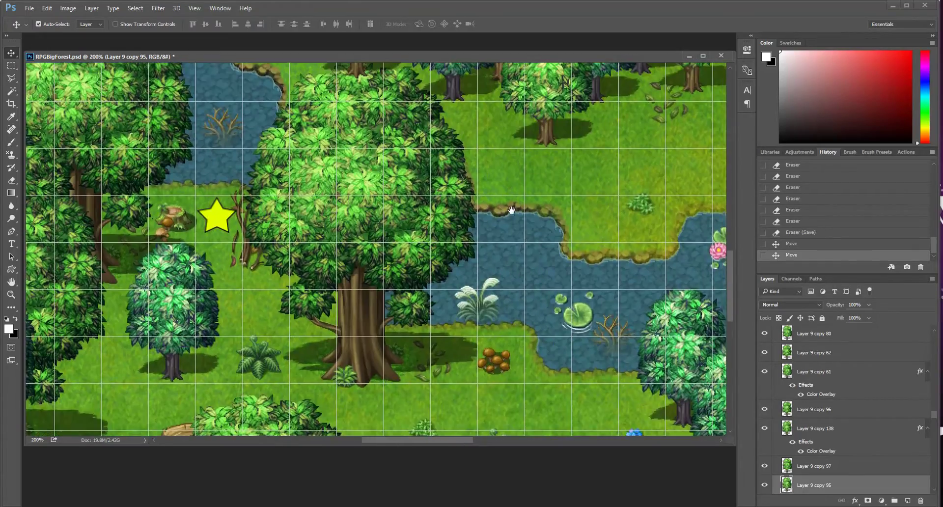
pyautogui.moveTo(499, 219); pyautogui.dragTo(499, 244)
pyautogui.click(408, 272)
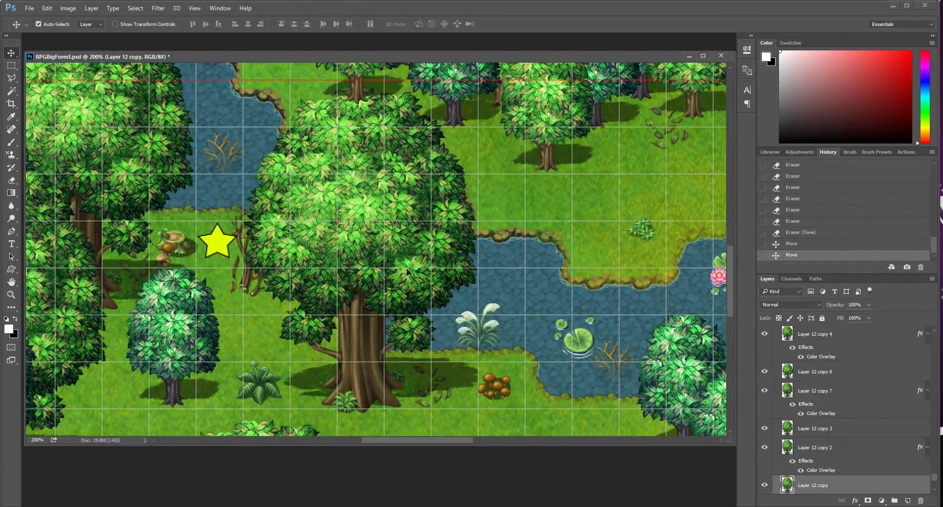
pyautogui.moveTo(820, 485); pyautogui.dragTo(812, 370)
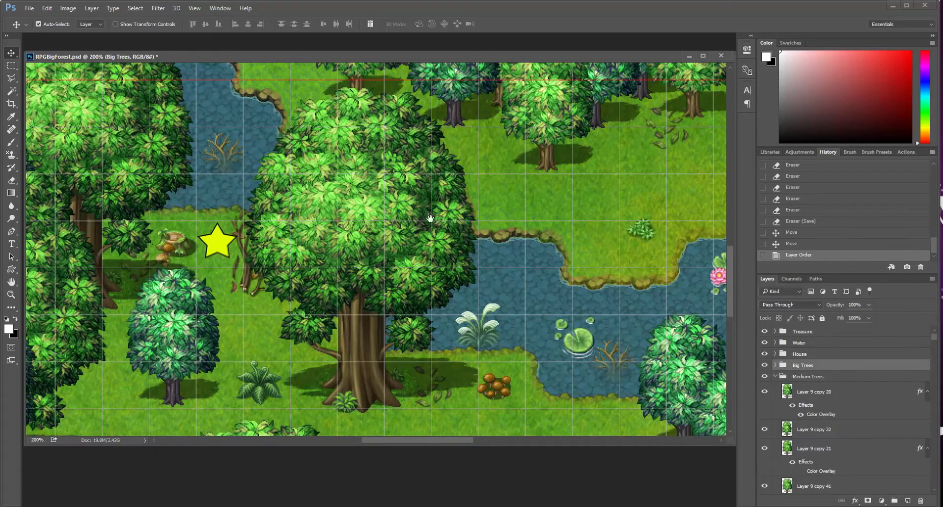
# Move the light-green medium tree slightly up so its trunk clears the big tree's crown.
pyautogui.moveTo(429, 219); pyautogui.dragTo(503, 195)
pyautogui.moveTo(368, 272); pyautogui.dragTo(588, 255)
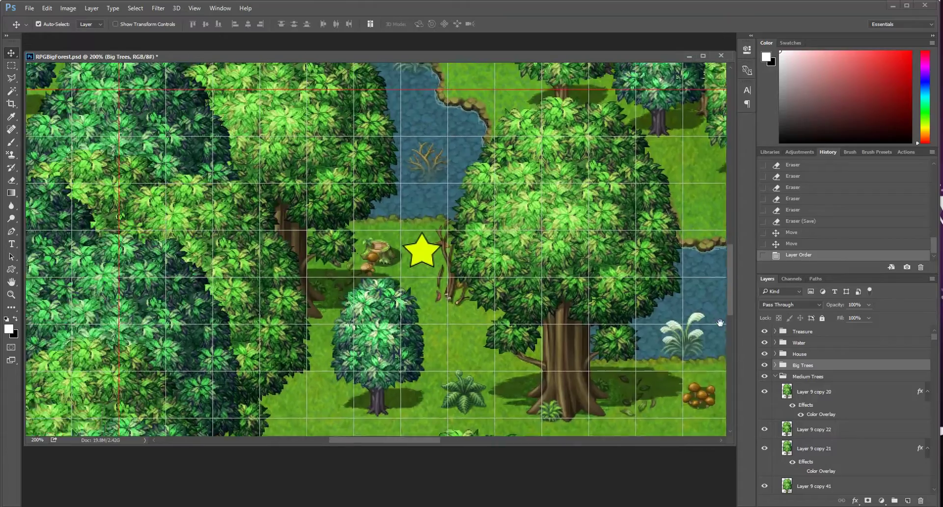
pyautogui.moveTo(125, 219); pyautogui.dragTo(276, 183)
pyautogui.moveTo(542, 192); pyautogui.dragTo(184, 347)
pyautogui.moveTo(487, 274); pyautogui.dragTo(449, 319)
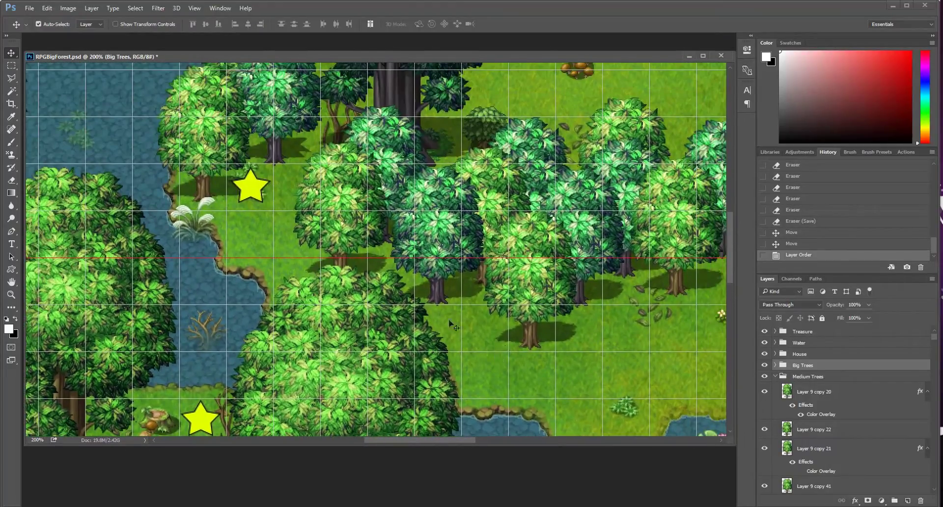
pyautogui.moveTo(352, 251); pyautogui.dragTo(347, 228)
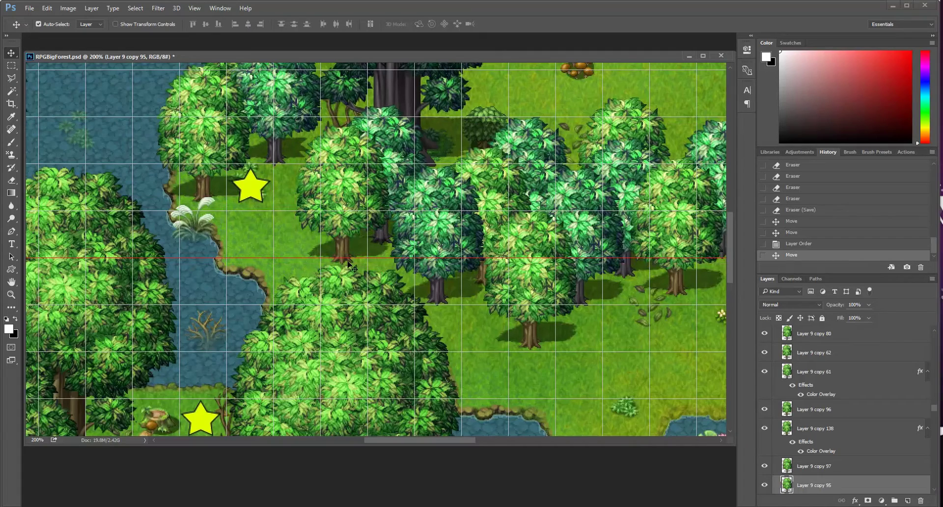
# Shift the light-green medium tree slightly lower so its trunk base sits behind the top of the big tree's crown.
pyautogui.hscroll(2, 424, 351)
pyautogui.scroll(1, 424, 352)
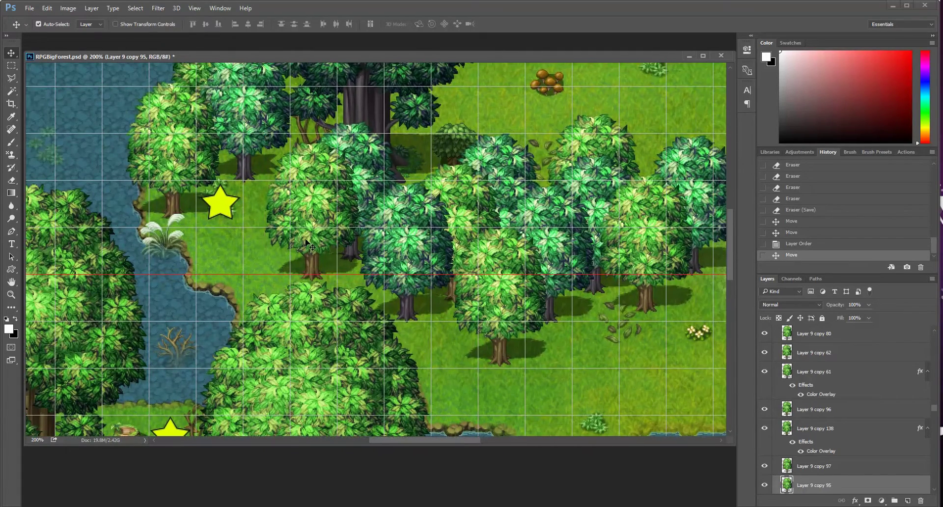
pyautogui.moveTo(306, 239); pyautogui.dragTo(334, 250)
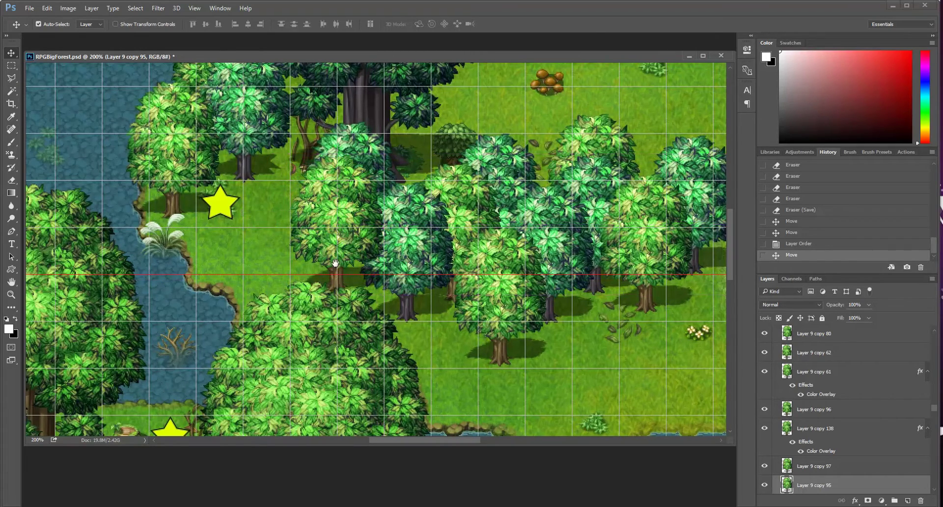
pyautogui.moveTo(446, 362); pyautogui.dragTo(470, 325)
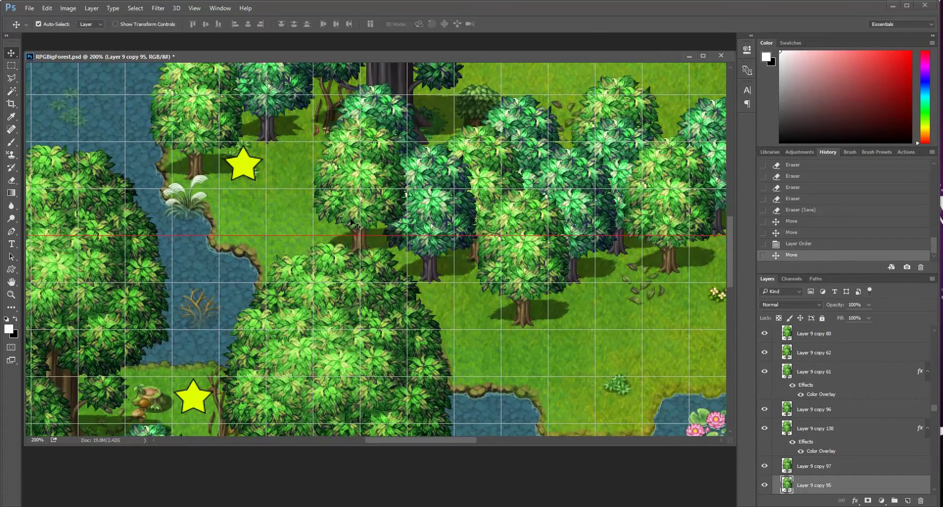
pyautogui.moveTo(350, 221); pyautogui.dragTo(329, 221)
pyautogui.moveTo(451, 343); pyautogui.dragTo(495, 328)
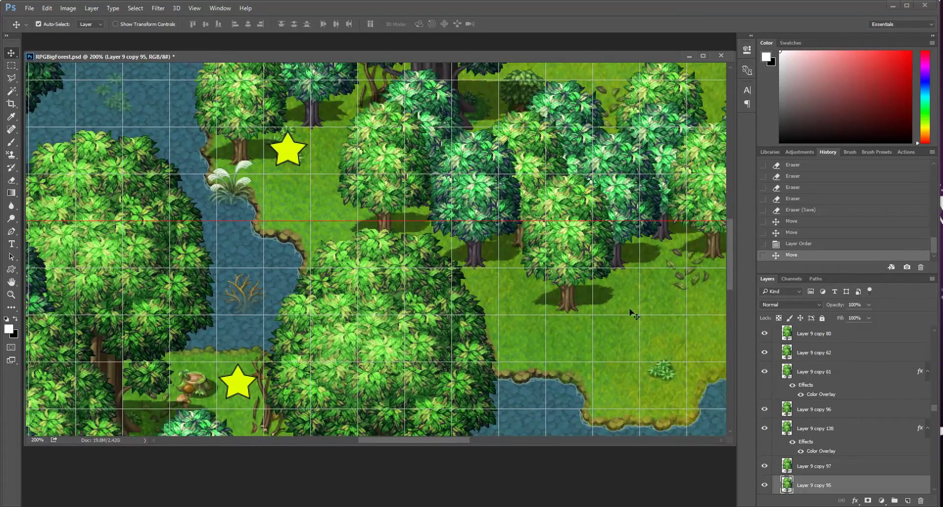
pyautogui.moveTo(633, 314); pyautogui.dragTo(622, 348)
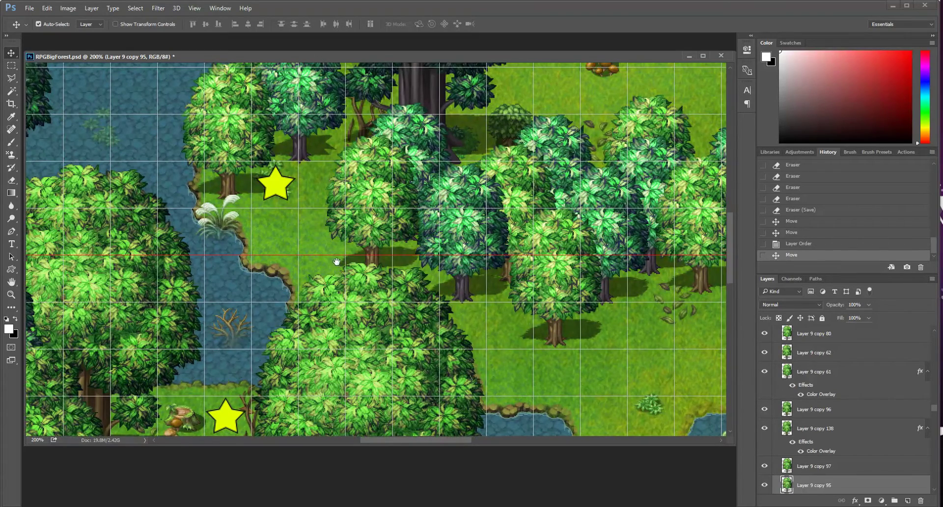
# Move the dark-green medium tree below the round bush, east of the stone path, slightly down.
pyautogui.moveTo(496, 338); pyautogui.dragTo(327, 360)
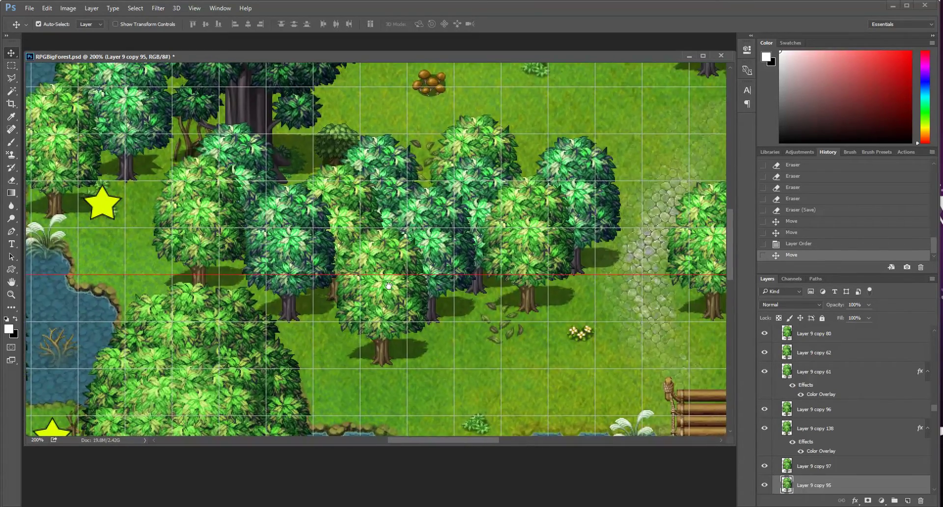
pyautogui.moveTo(542, 311); pyautogui.dragTo(357, 325)
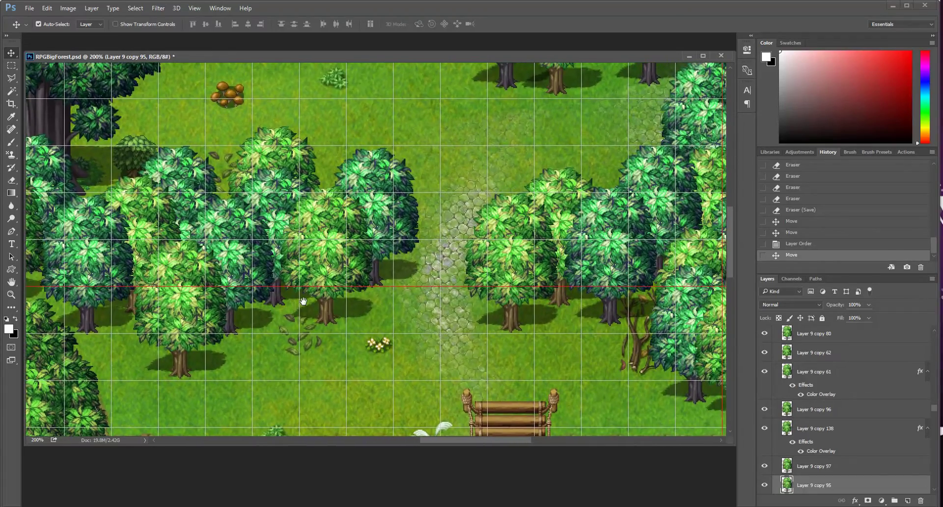
pyautogui.moveTo(417, 310); pyautogui.dragTo(296, 316)
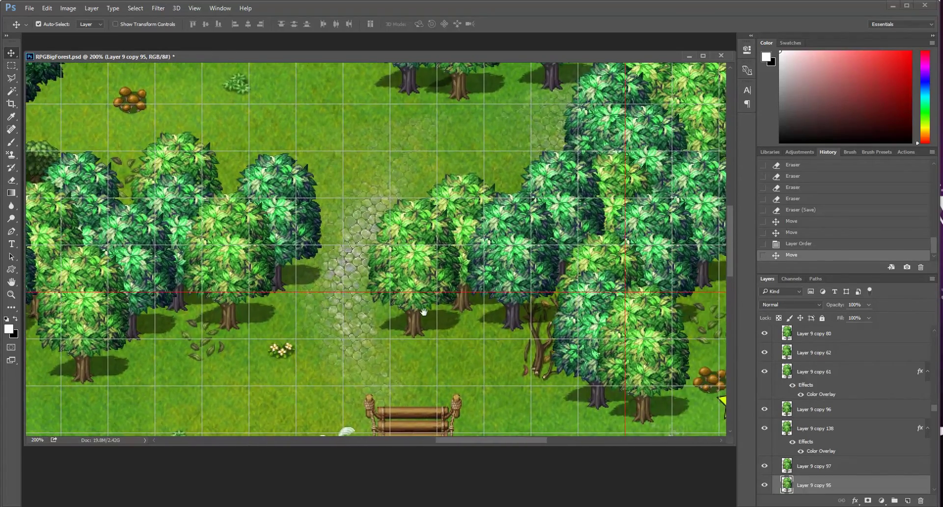
pyautogui.moveTo(423, 311); pyautogui.dragTo(284, 303)
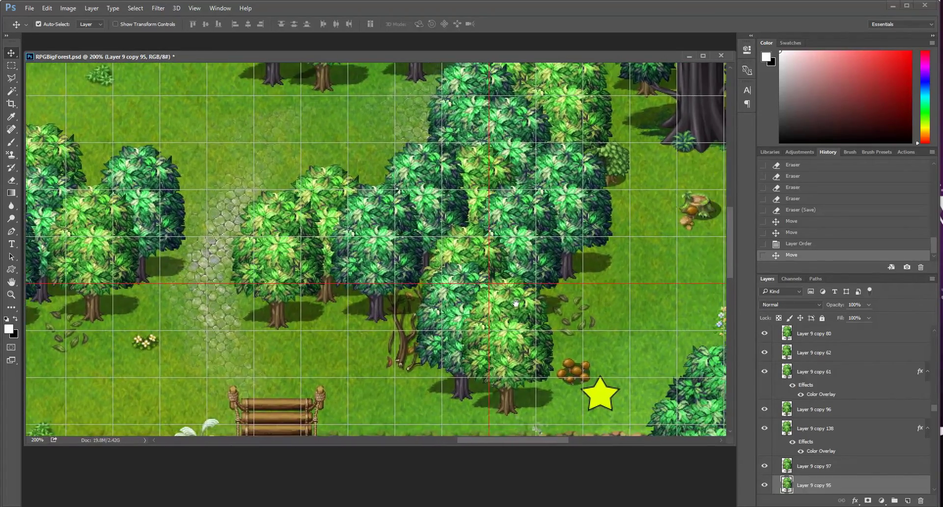
pyautogui.moveTo(559, 284); pyautogui.dragTo(262, 336)
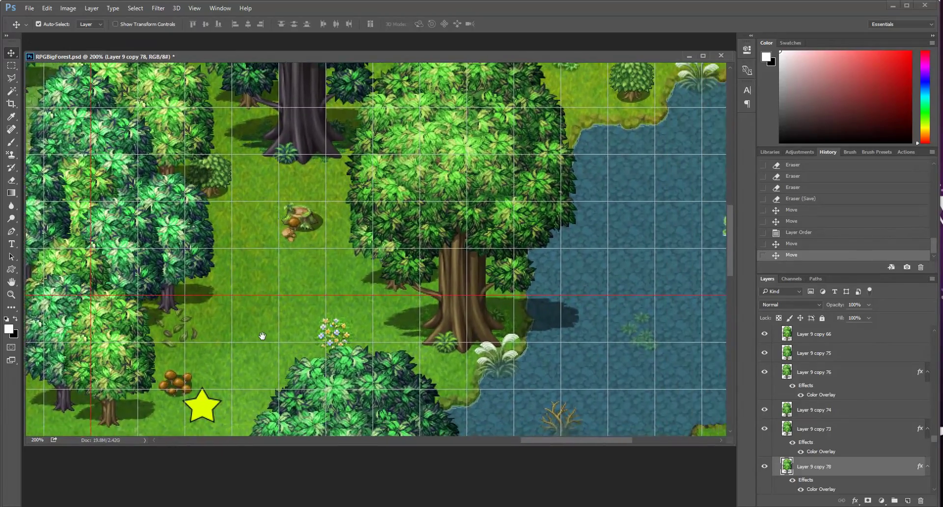
# Move the medium tree hidden behind the big lakeside tree slightly down so its trunk shows below the foliage.
pyautogui.moveTo(553, 347); pyautogui.dragTo(625, 368)
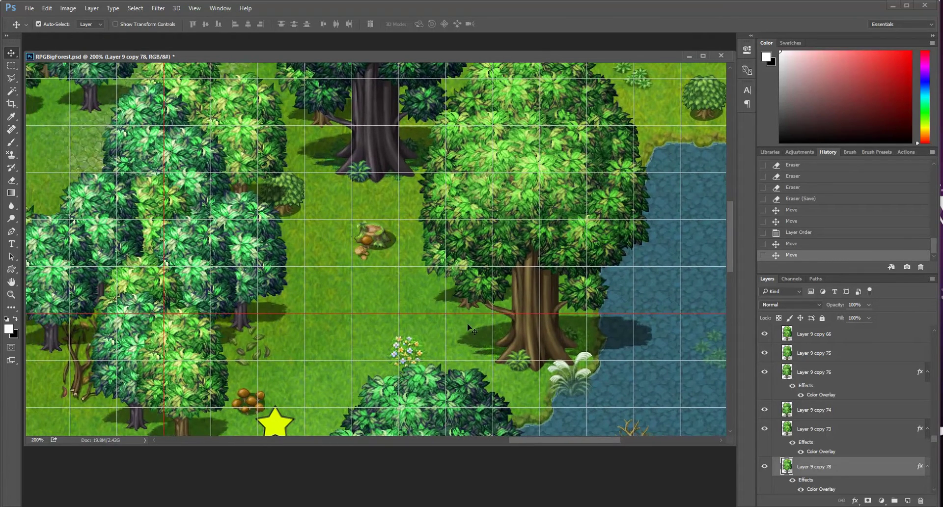
pyautogui.click(466, 308)
pyautogui.moveTo(467, 308); pyautogui.dragTo(468, 323)
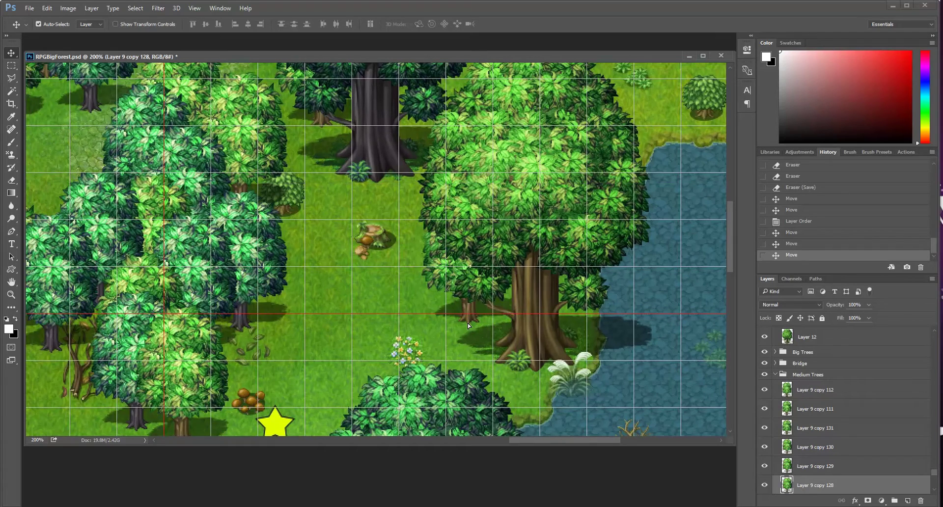
# Examine the three medium trees on the lake's east bank and the dense forest edge beyond them.
pyautogui.moveTo(625, 351); pyautogui.dragTo(571, 350)
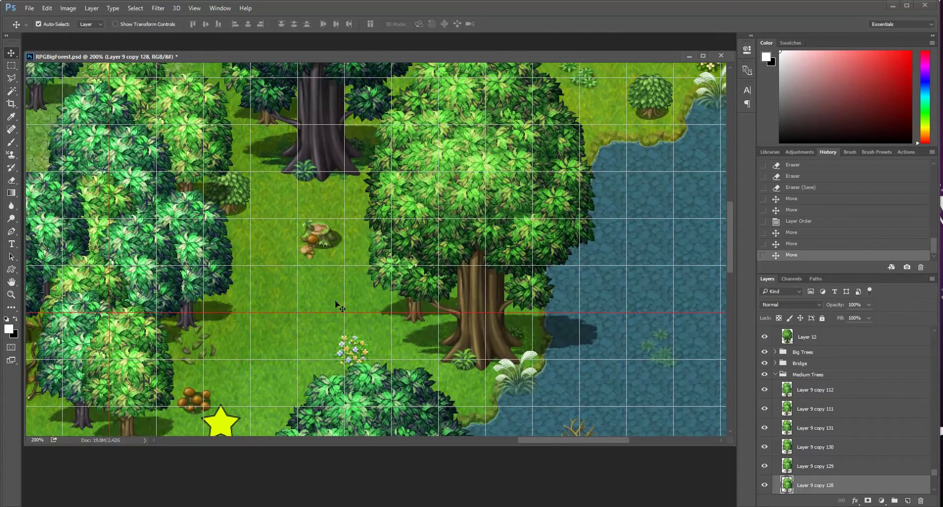
pyautogui.moveTo(563, 324); pyautogui.dragTo(429, 340)
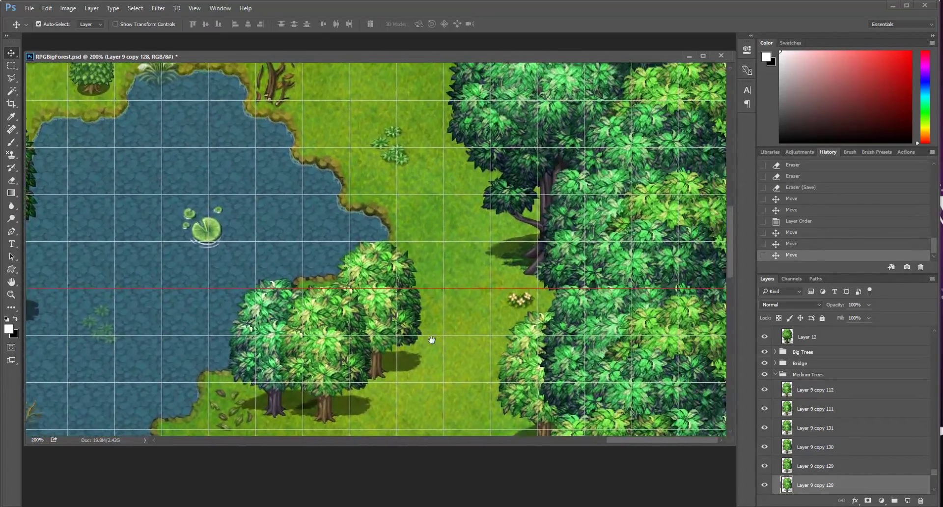
pyautogui.scroll(3, 407, 343)
pyautogui.scroll(3, 470, 262)
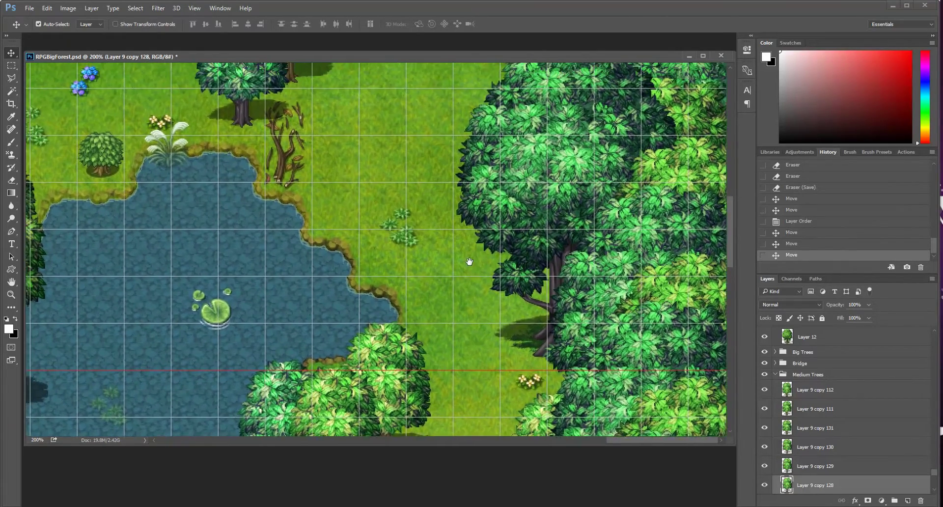
pyautogui.scroll(-5, 436, 249)
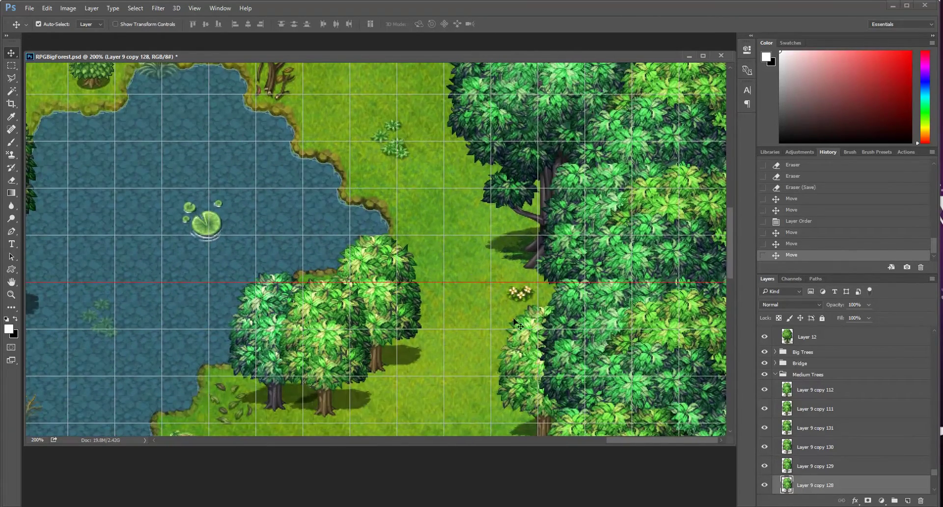
pyautogui.scroll(-1, 516, 324)
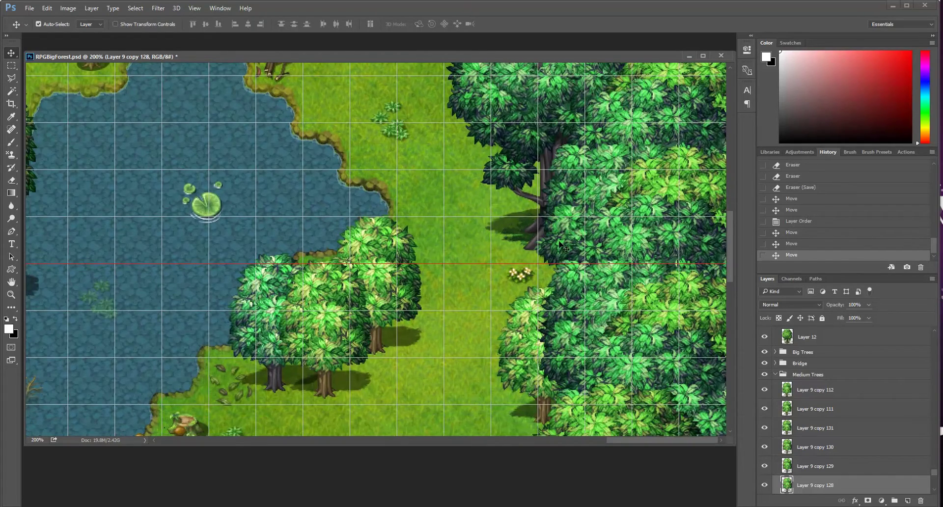
pyautogui.scroll(-5, 505, 246)
pyautogui.scroll(5, 455, 238)
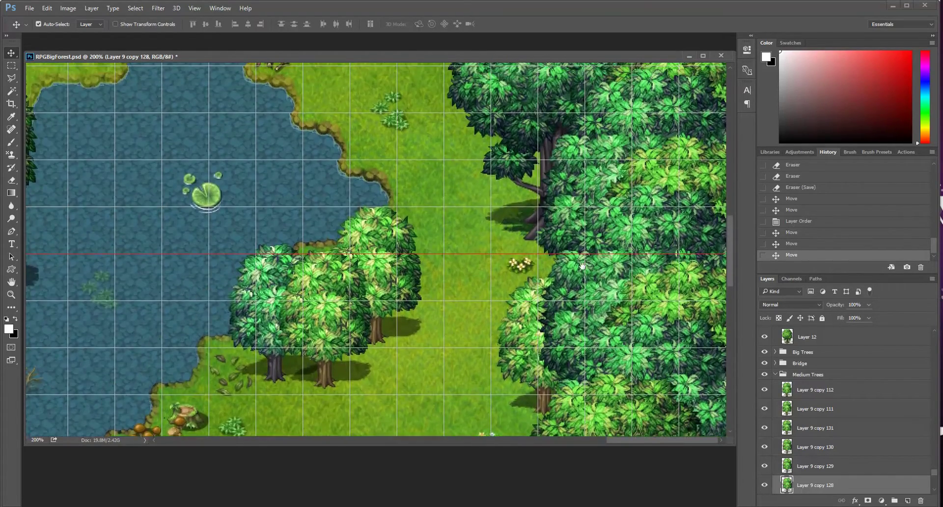
# Move the light-green medium tree beside the stone path, just below the big tree's overlapping foliage, slightly to the left.
pyautogui.moveTo(484, 225); pyautogui.dragTo(466, 350)
pyautogui.hscroll(-20, 421, 227)
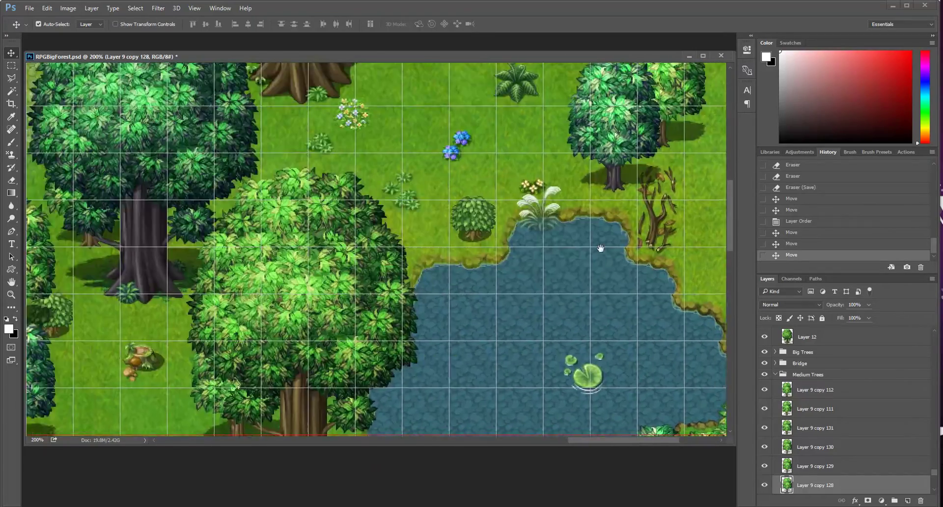
pyautogui.scroll(-3, 322, 114)
pyautogui.hscroll(-10, 322, 114)
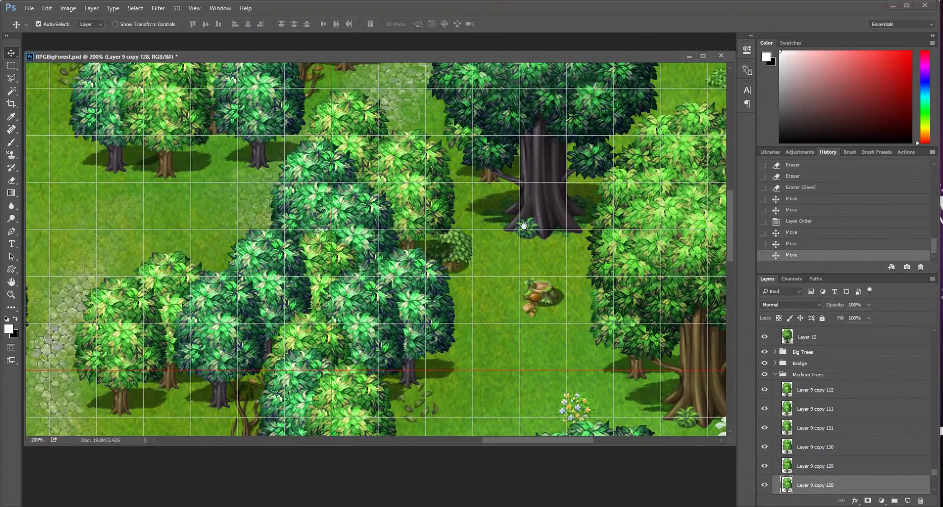
pyautogui.scroll(4, 370, 302)
pyautogui.scroll(12, 370, 302)
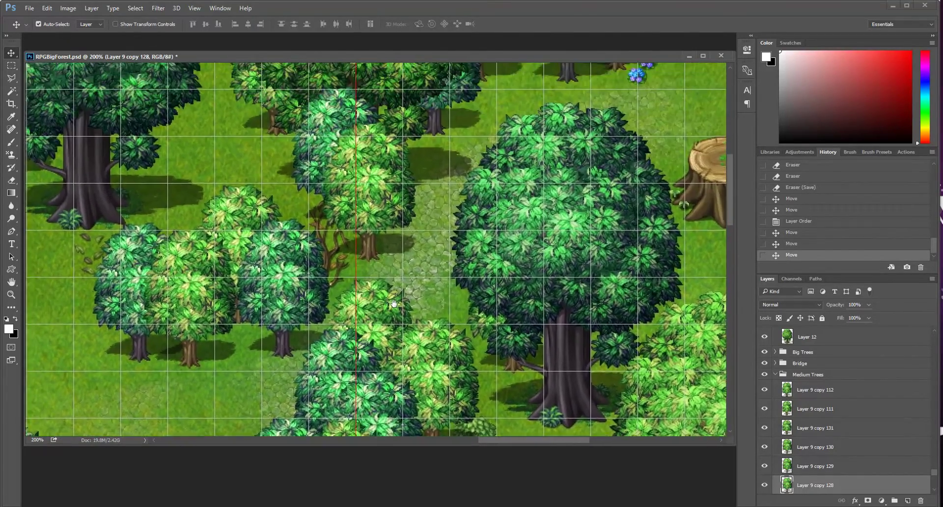
pyautogui.scroll(1, 355, 229)
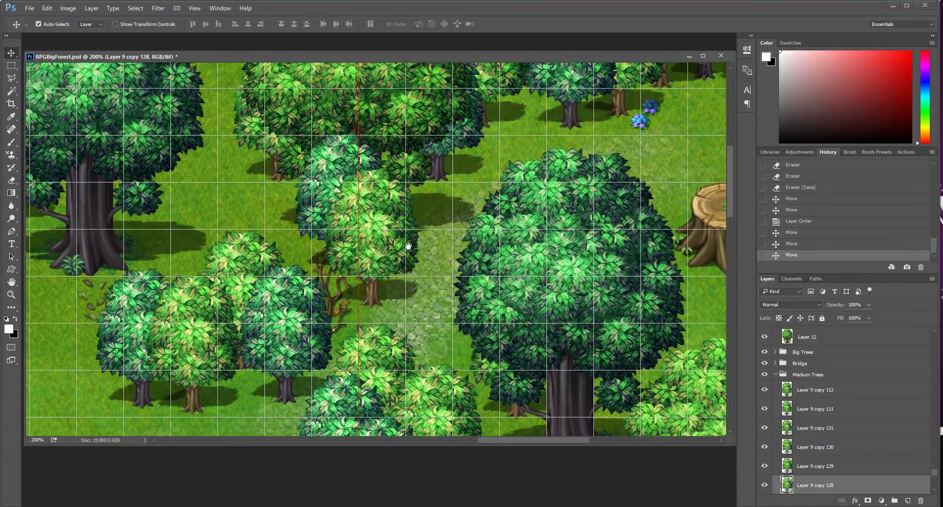
pyautogui.moveTo(374, 303); pyautogui.dragTo(363, 305)
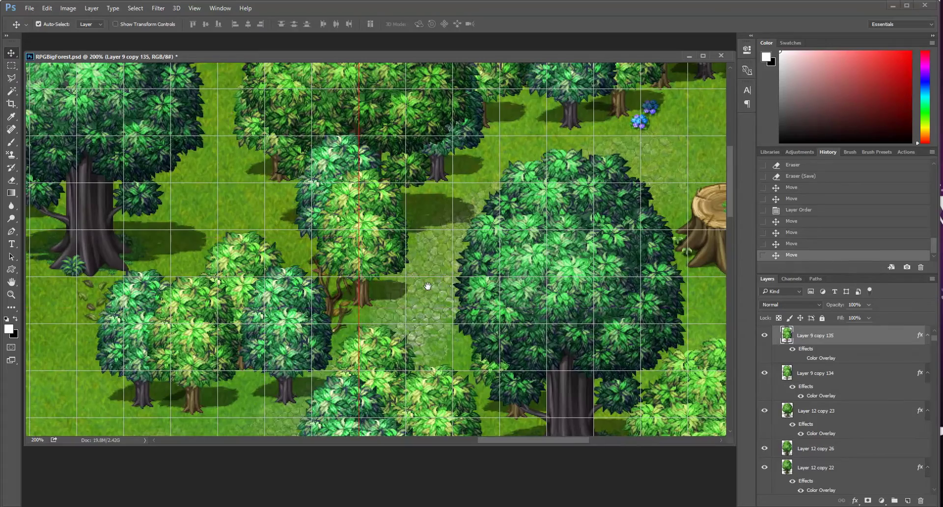
# Shift the light-green medium tree at the upper edge of the horizontal stone path slightly to the left.
pyautogui.scroll(4, 430, 351)
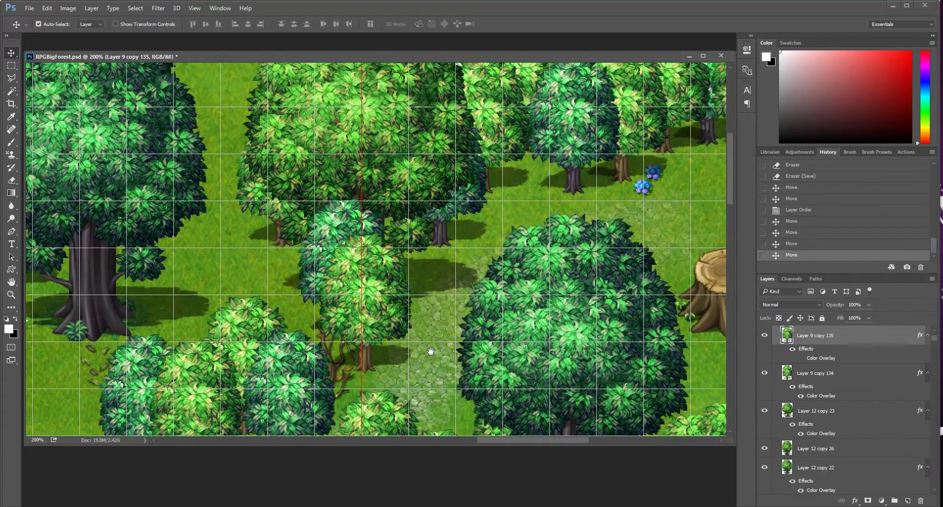
pyautogui.moveTo(430, 351); pyautogui.dragTo(431, 385)
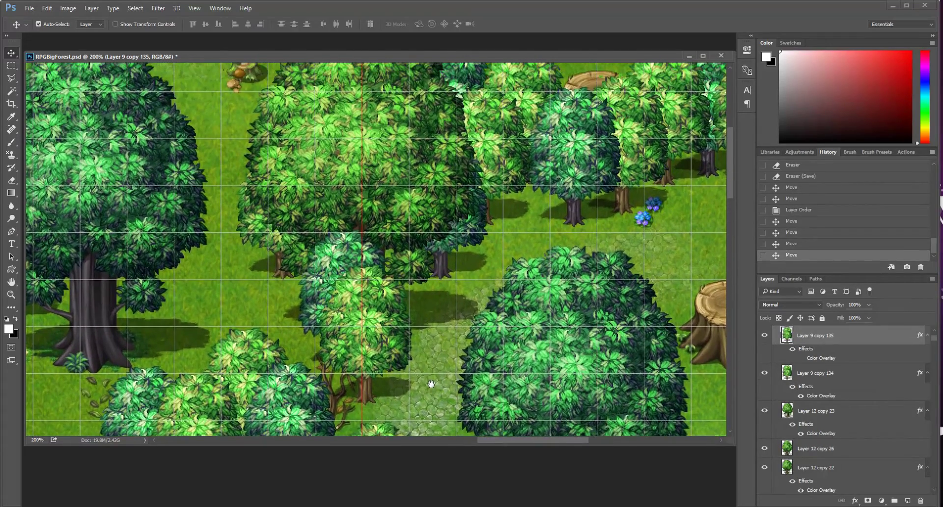
pyautogui.moveTo(442, 270); pyautogui.dragTo(451, 169)
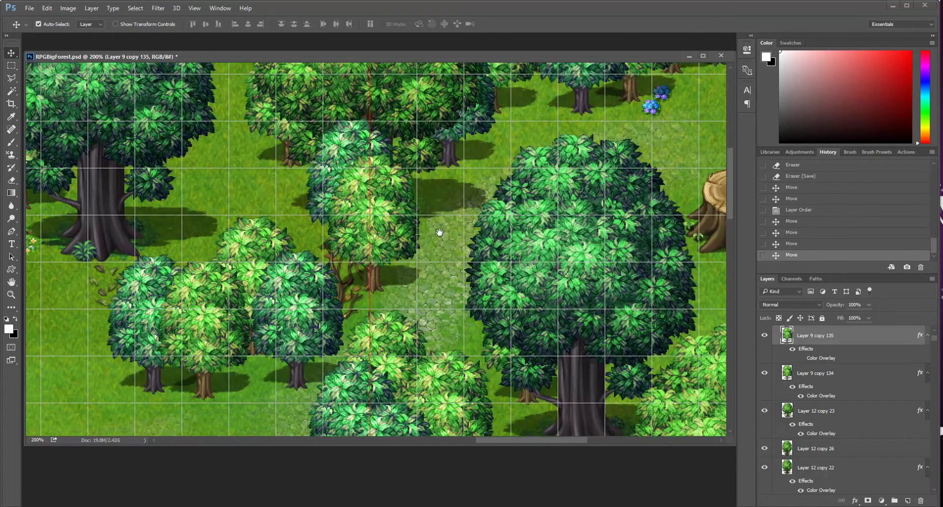
pyautogui.moveTo(442, 236); pyautogui.dragTo(421, 337)
pyautogui.moveTo(420, 178); pyautogui.dragTo(416, 360)
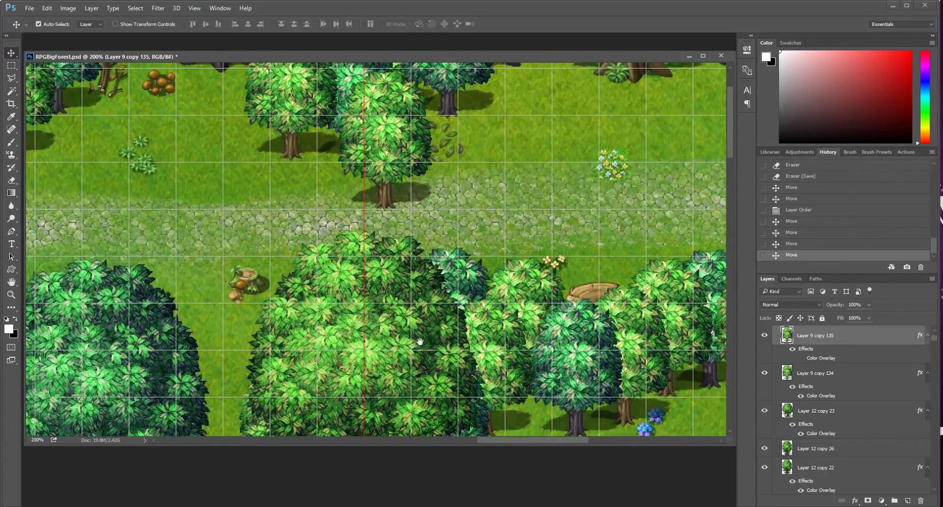
pyautogui.moveTo(410, 216); pyautogui.dragTo(403, 275)
pyautogui.moveTo(400, 231); pyautogui.dragTo(375, 288)
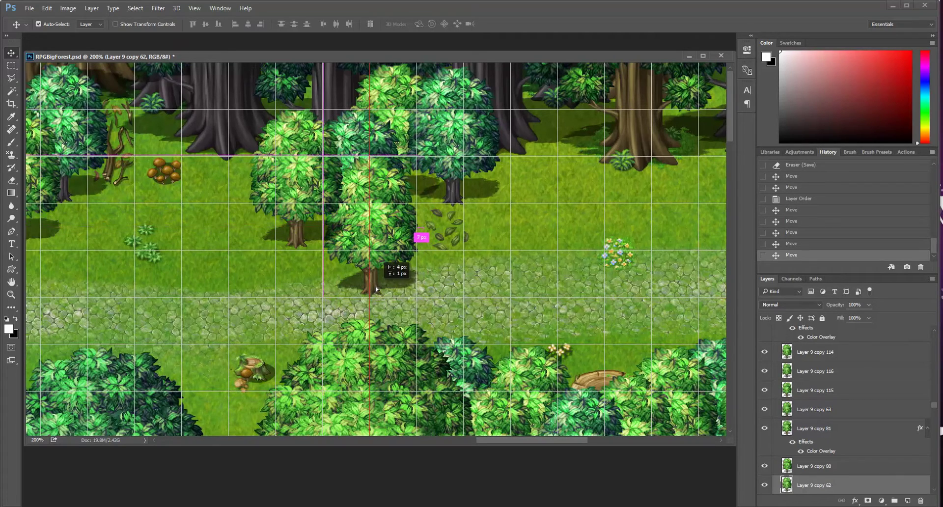
# Nudge the light-green medium tree on the riverbank, between the wooden bridge and the yellow star, slightly left.
pyautogui.moveTo(440, 280); pyautogui.dragTo(466, 195)
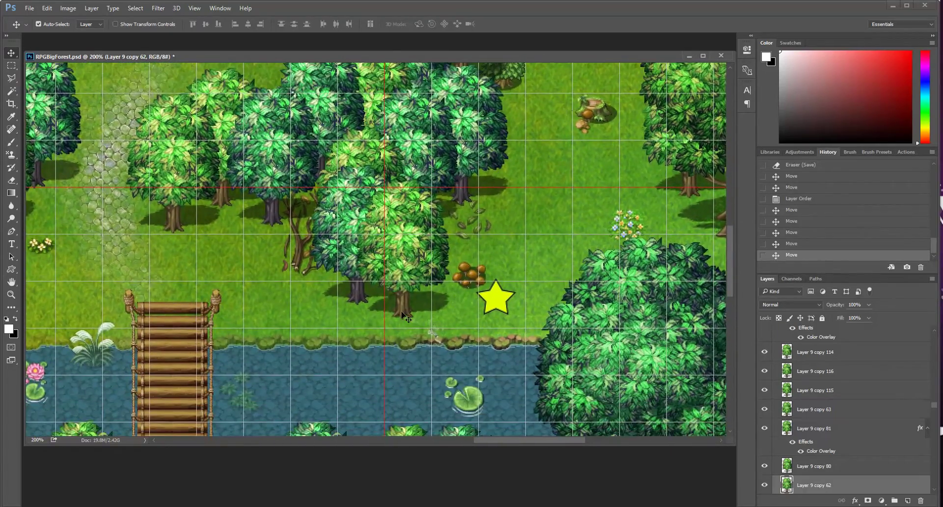
pyautogui.moveTo(403, 317); pyautogui.dragTo(400, 316)
pyautogui.moveTo(464, 336)
pyautogui.mouseDown()
pyautogui.moveTo(474, 322)
pyautogui.moveTo(456, 349)
pyautogui.mouseUp()
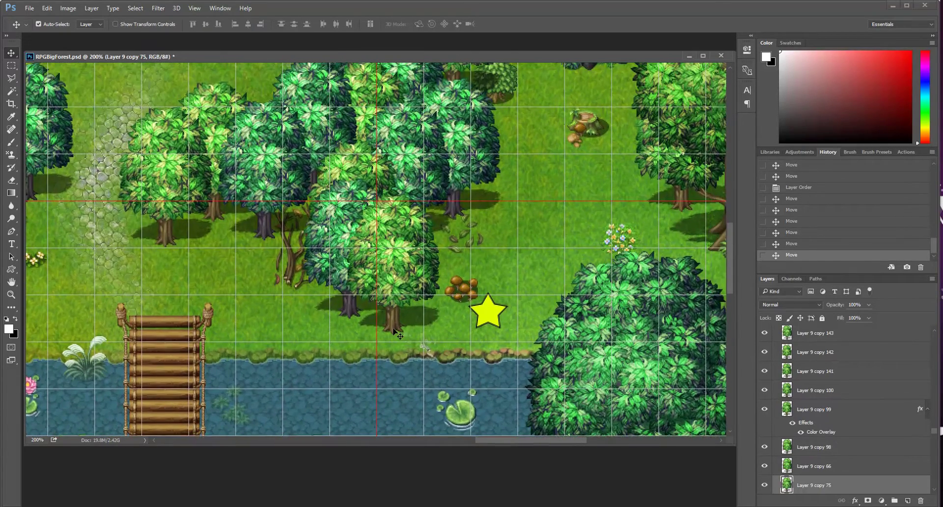
pyautogui.moveTo(396, 330)
pyautogui.mouseDown()
pyautogui.moveTo(415, 308)
pyautogui.moveTo(397, 329)
pyautogui.mouseUp()
# Examine the tree placement across the western part of the map, from the southern river past the house to the northwest clearing.
pyautogui.moveTo(525, 360); pyautogui.dragTo(468, 339)
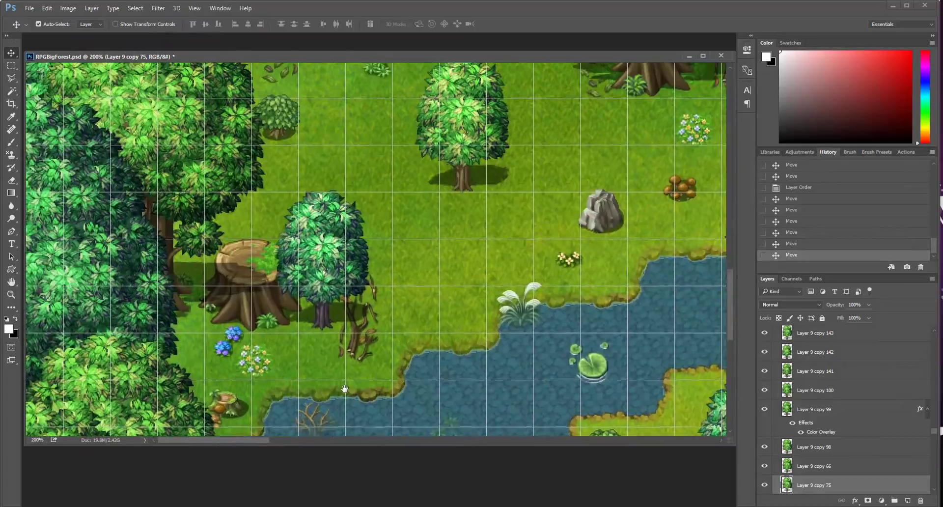
pyautogui.scroll(6, 410, 408)
pyautogui.hscroll(8, 410, 408)
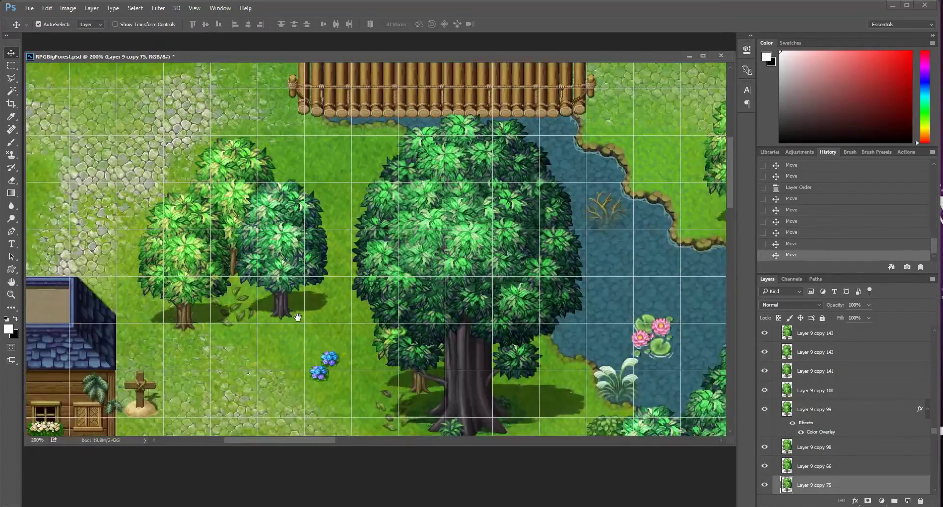
pyautogui.moveTo(297, 317); pyautogui.dragTo(175, 420)
pyautogui.moveTo(53, 224); pyautogui.dragTo(426, 337)
pyautogui.hscroll(-8, 426, 337)
pyautogui.scroll(4, 407, 309)
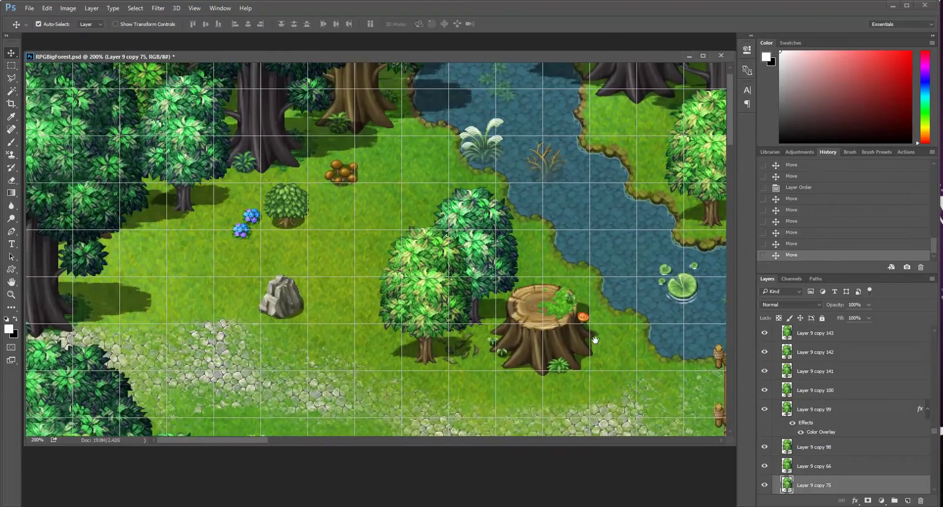
pyautogui.scroll(3, 914, 429)
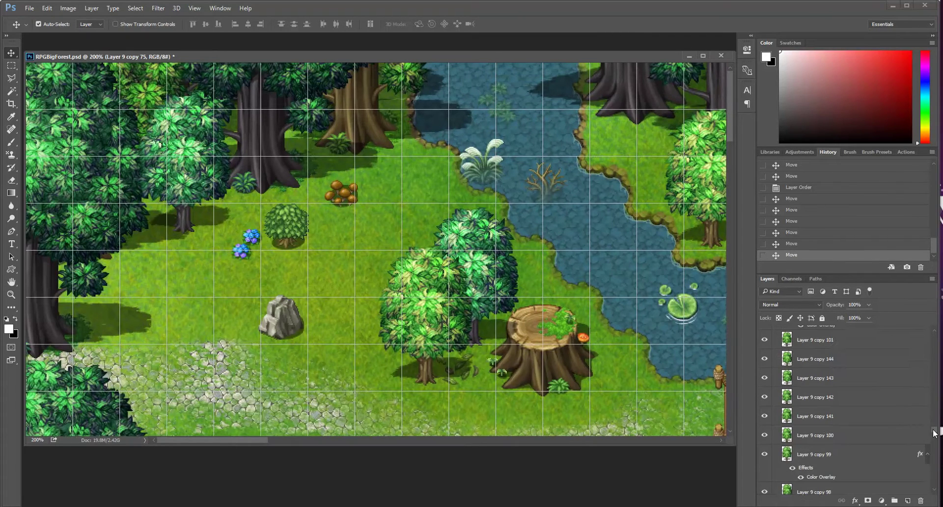
# Collapse the expanded Big Trees, Medium Trees and Big Trees 2 layer groups so only the group names are listed.
pyautogui.scroll(-10, 933, 427)
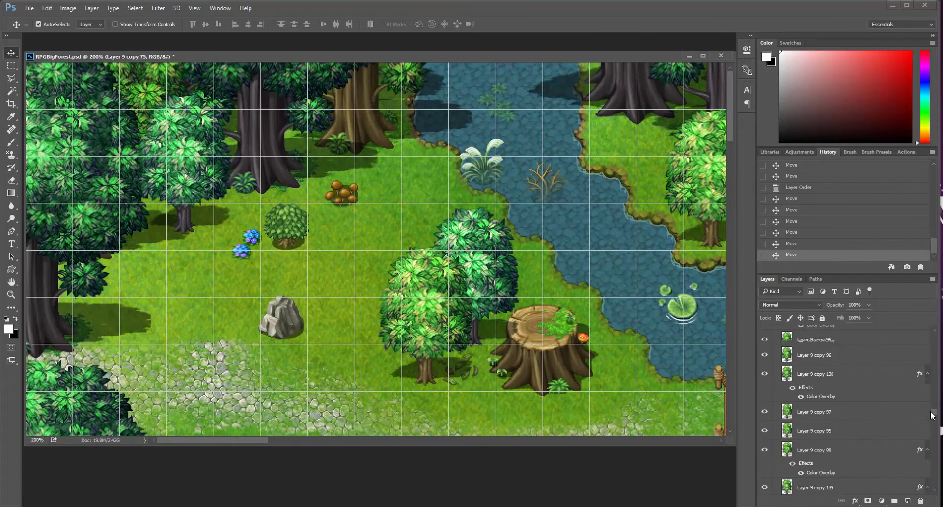
pyautogui.moveTo(932, 415); pyautogui.dragTo(932, 338)
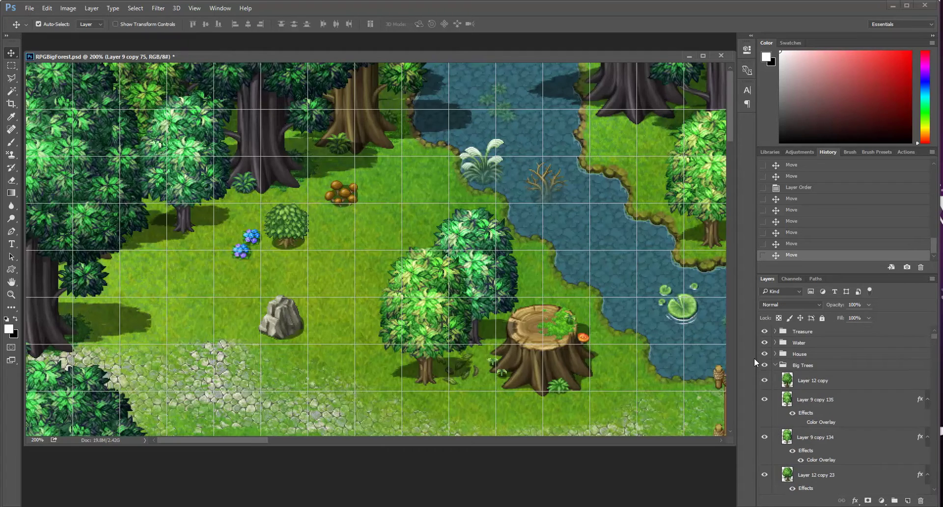
pyautogui.click(774, 364)
pyautogui.click(775, 376)
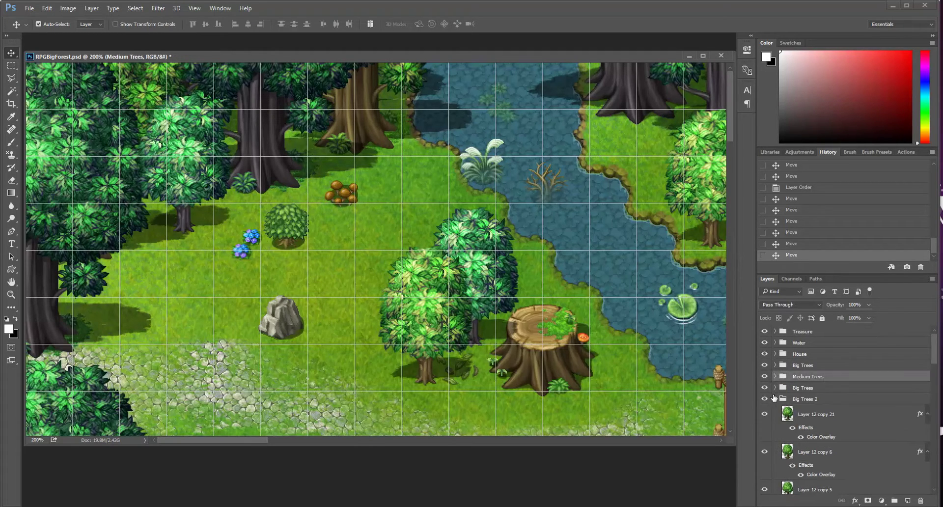
pyautogui.click(775, 432)
pyautogui.click(775, 433)
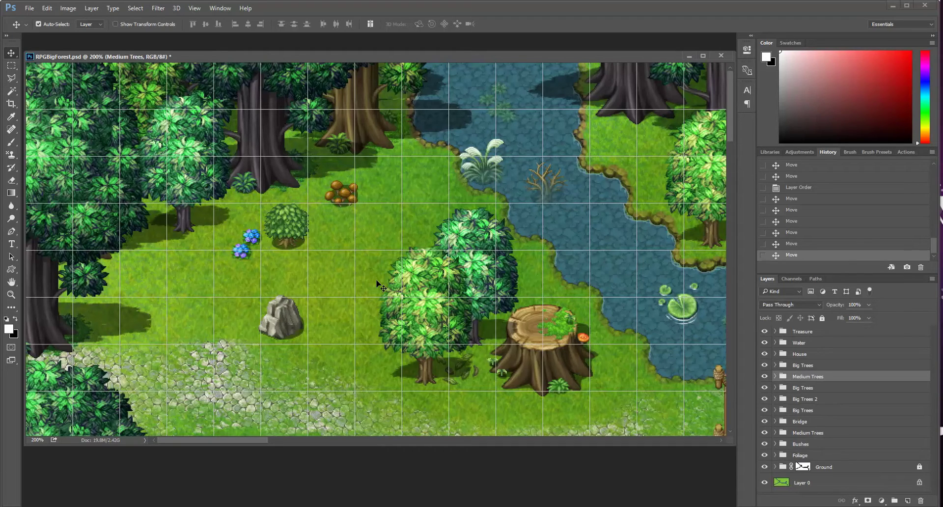
# Switch to the Rectangular Marquee tool.
pyautogui.click(11, 66)
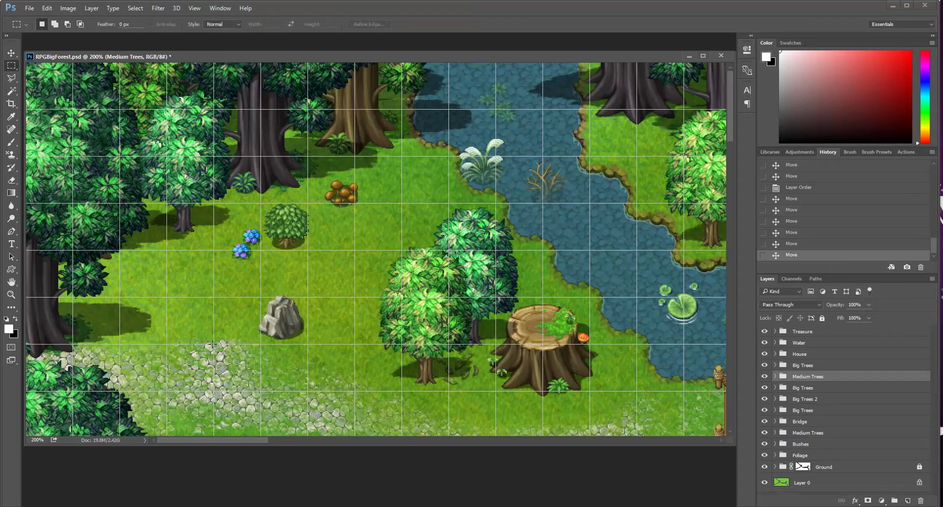
pyautogui.moveTo(272, 373); pyautogui.dragTo(381, 115)
pyautogui.moveTo(399, 287); pyautogui.dragTo(274, 337)
pyautogui.moveTo(425, 178); pyautogui.dragTo(512, 340)
# Hide the Treasure group and create a new layer group named Overlay above it.
pyautogui.click(839, 333)
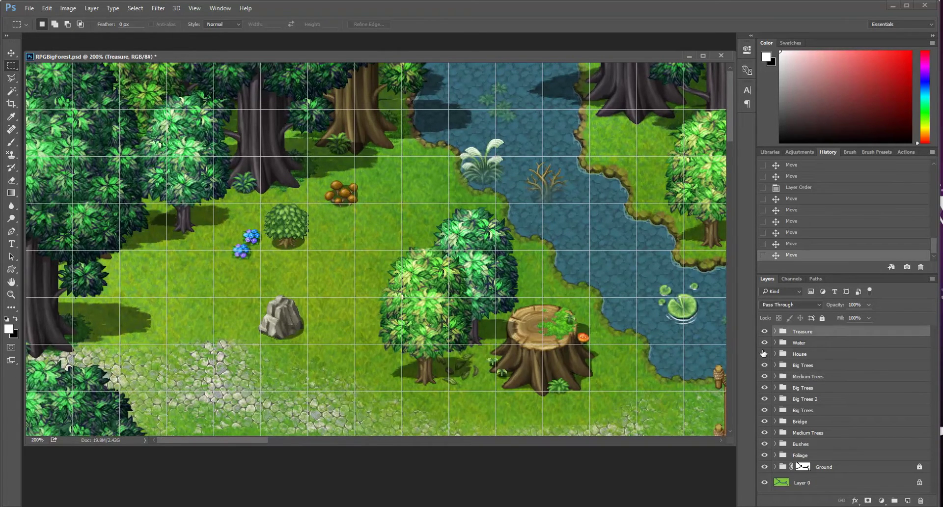
pyautogui.click(763, 331)
pyautogui.click(894, 500)
pyautogui.doubleClick(802, 331)
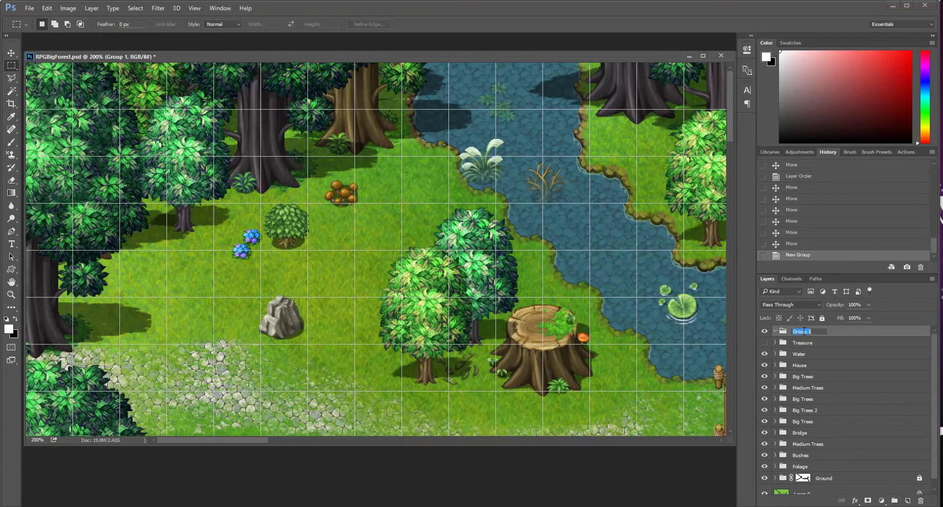
pyautogui.write('Overlay')
pyautogui.press('Return')
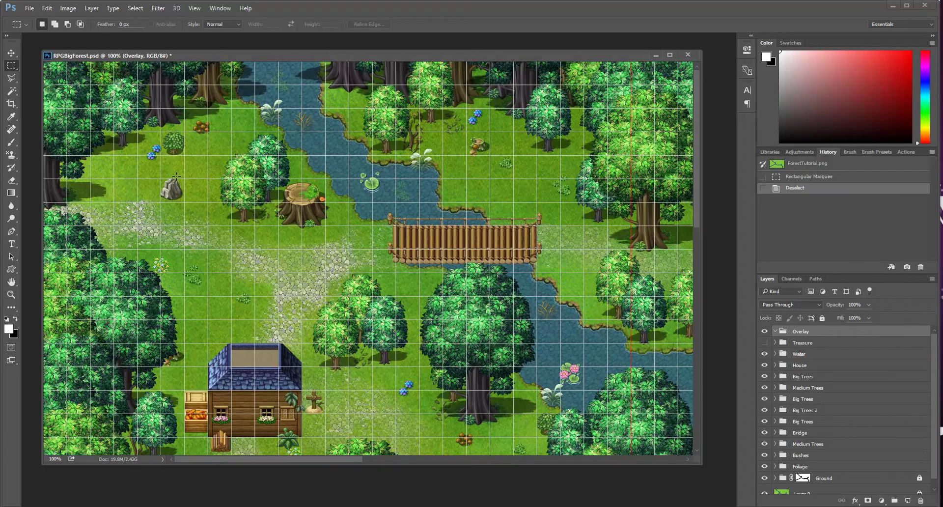
# Examine the map at 100% around the house, the wooden bridge and the large trees that rise above the walkable ground.
pyautogui.moveTo(343, 344); pyautogui.dragTo(356, 216)
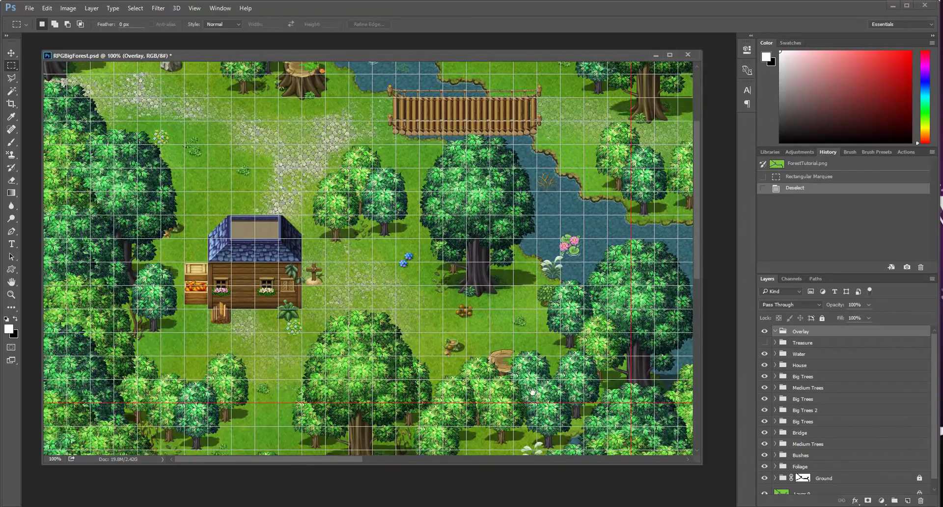
pyautogui.moveTo(525, 211)
pyautogui.mouseDown()
pyautogui.moveTo(524, 302)
pyautogui.moveTo(524, 221)
pyautogui.mouseUp()
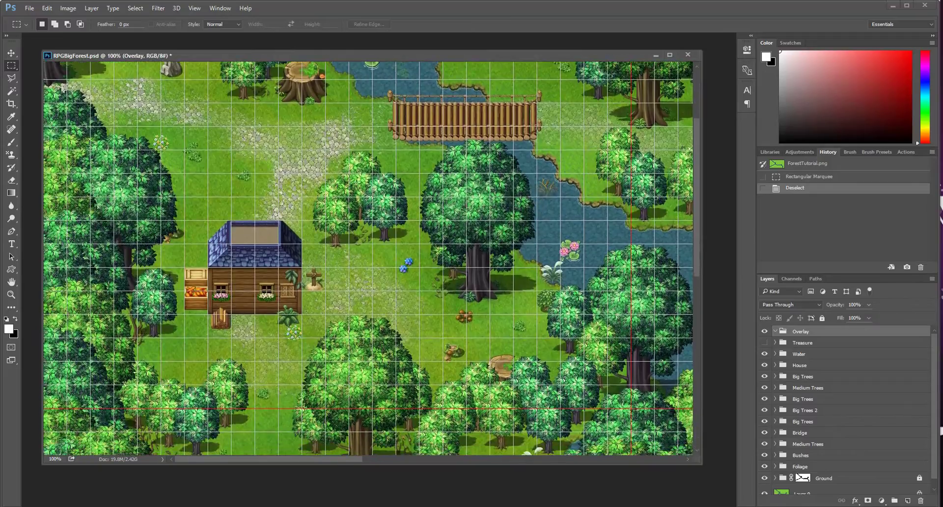
pyautogui.moveTo(293, 69); pyautogui.dragTo(293, 195)
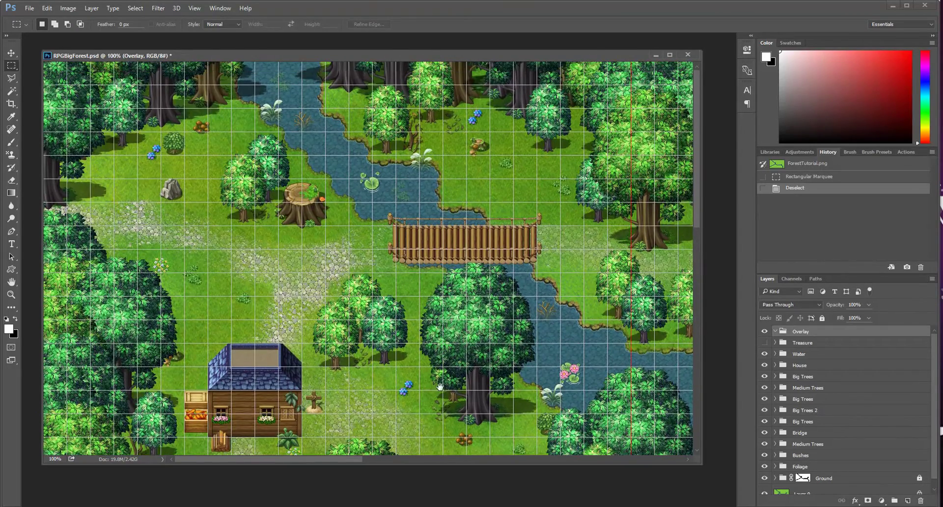
pyautogui.scroll(-3, 463, 245)
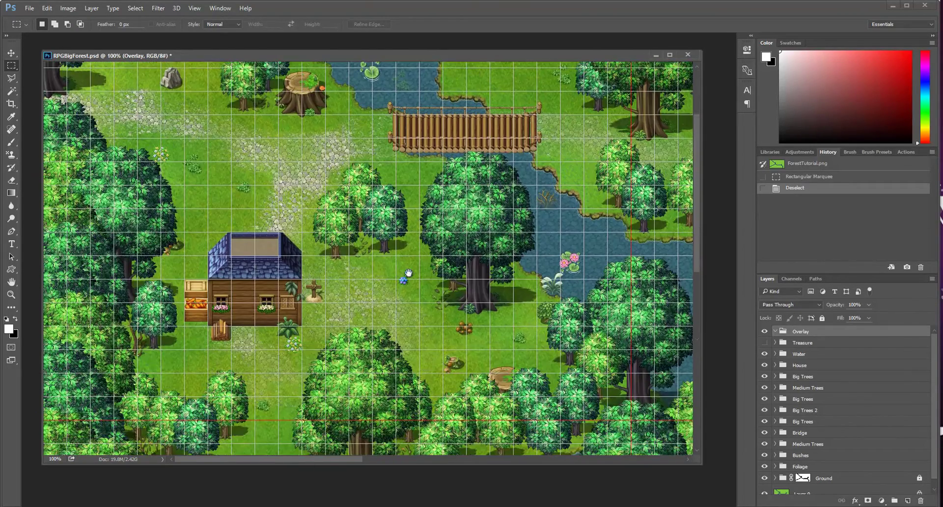
pyautogui.scroll(3, 471, 342)
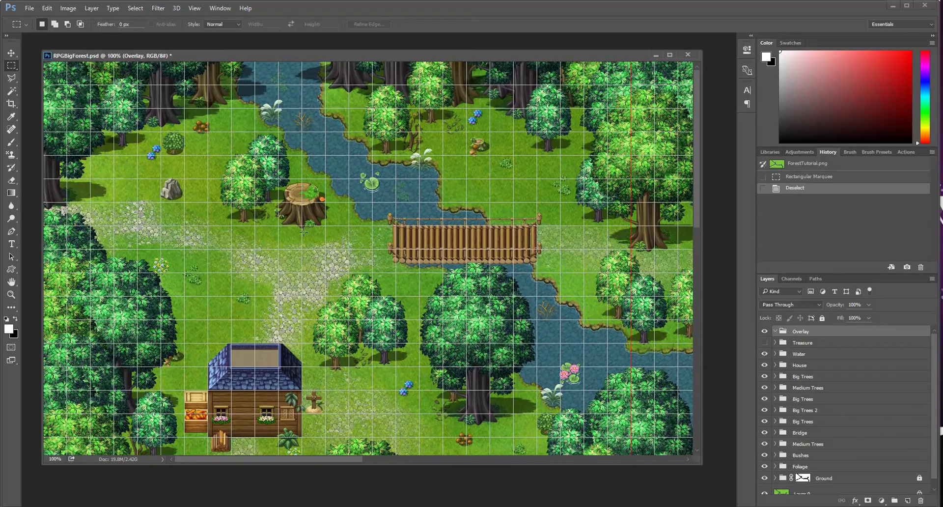
pyautogui.moveTo(303, 231); pyautogui.dragTo(560, 338)
pyautogui.moveTo(194, 297); pyautogui.dragTo(520, 349)
pyautogui.moveTo(512, 335); pyautogui.dragTo(458, 328)
# Select a rectangular area over the lower crown foliage and side branch of the big tree at the clearing's western edge.
pyautogui.hotkey('ctrl', '+')
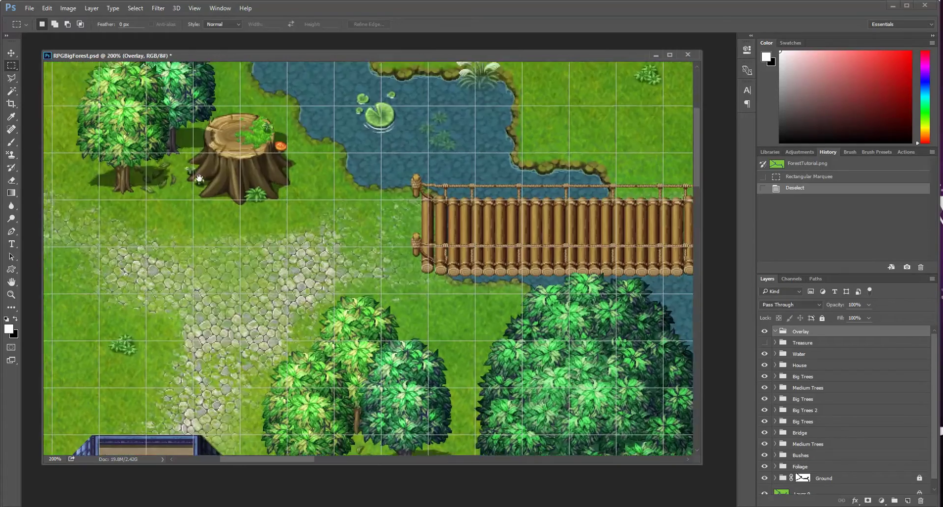
pyautogui.moveTo(274, 177); pyautogui.dragTo(598, 374)
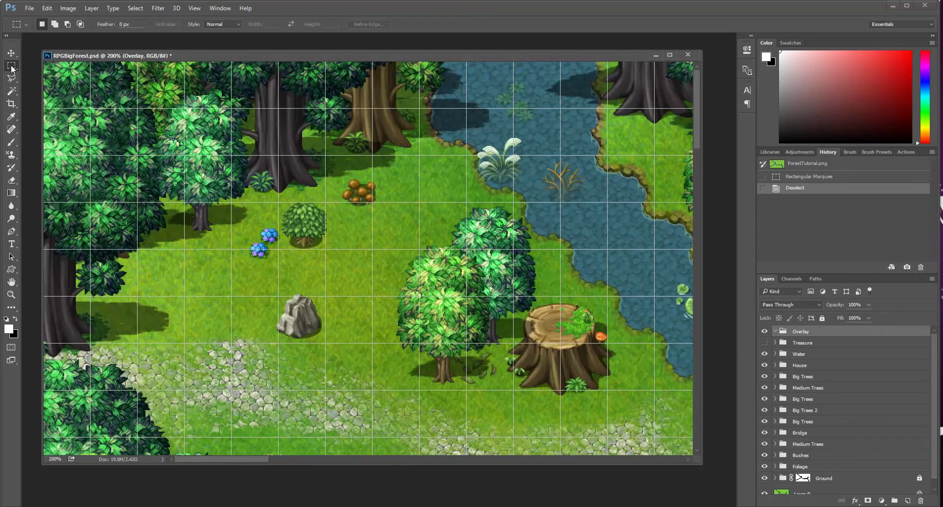
pyautogui.moveTo(306, 324); pyautogui.dragTo(328, 205)
pyautogui.scroll(5, 329, 206)
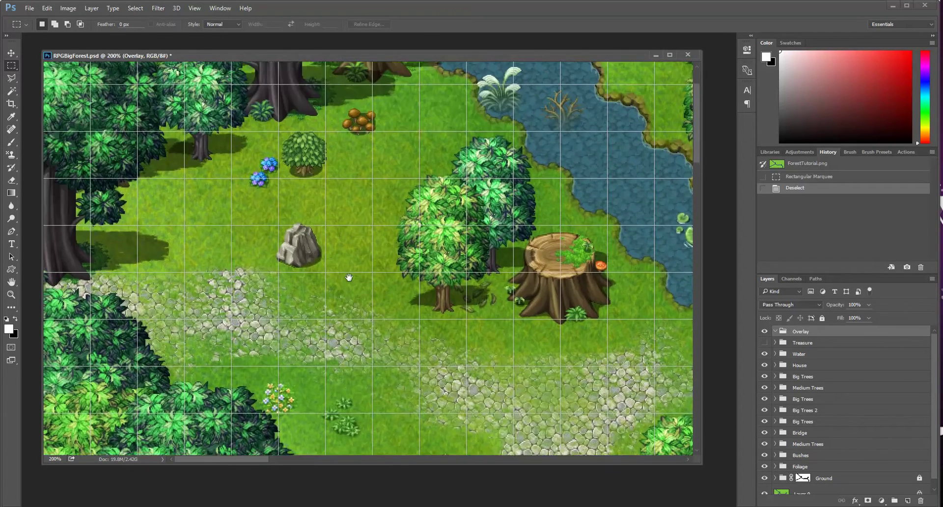
pyautogui.moveTo(91, 202); pyautogui.dragTo(169, 297)
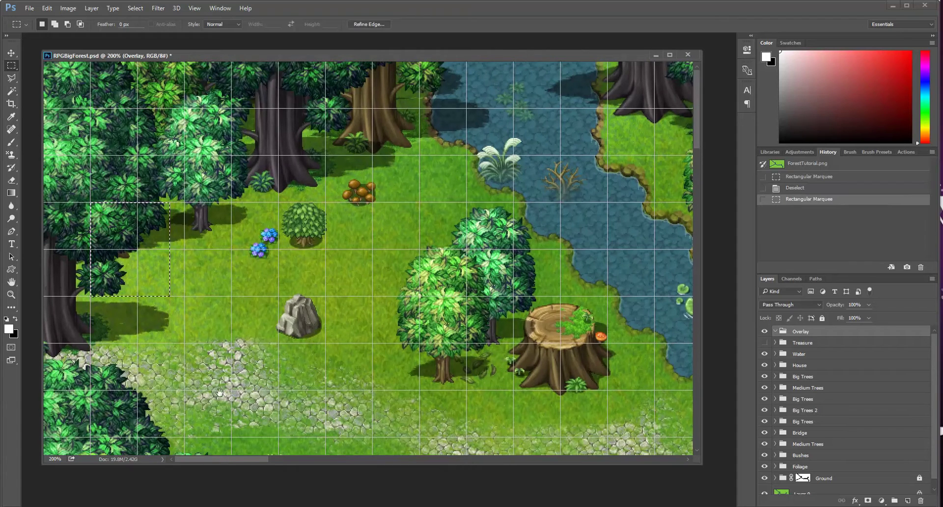
pyautogui.scroll(-2, 172, 299)
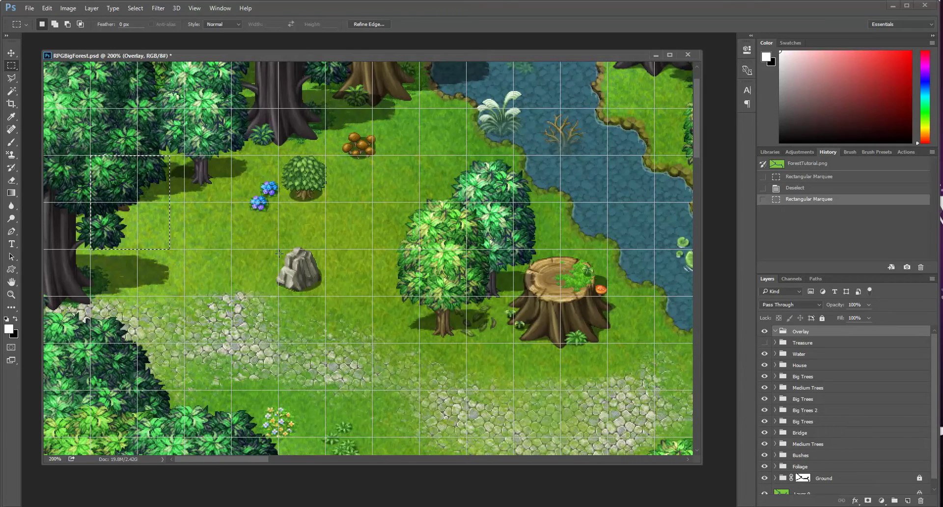
pyautogui.scroll(2, 114, 222)
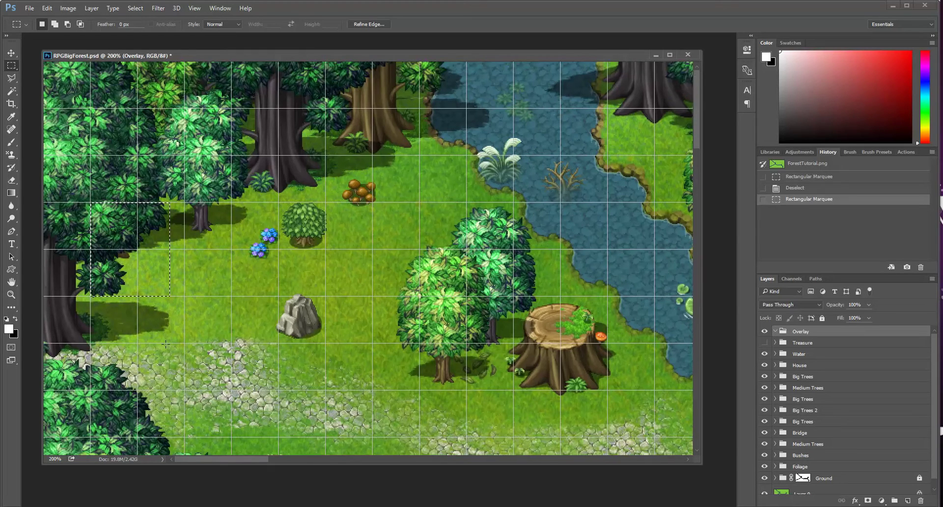
pyautogui.click(181, 311)
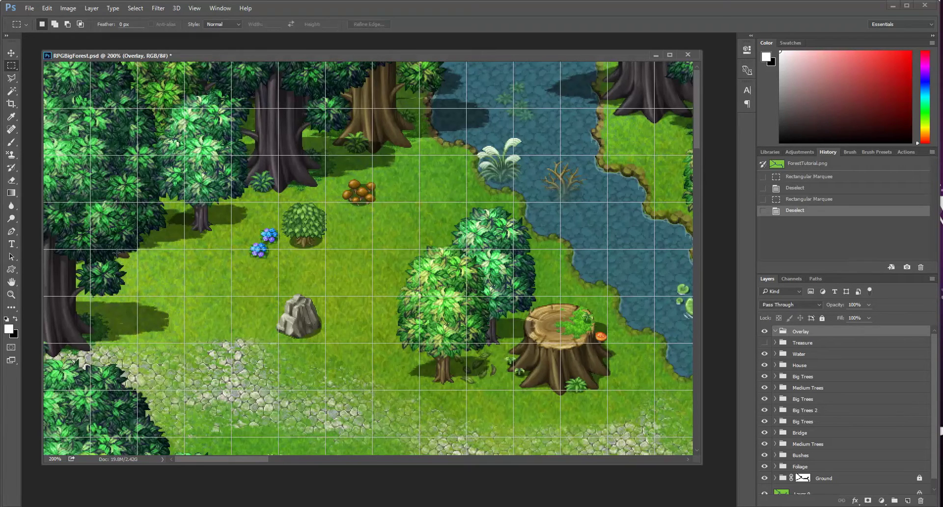
pyautogui.moveTo(118, 254); pyautogui.dragTo(198, 236)
pyautogui.click(140, 293)
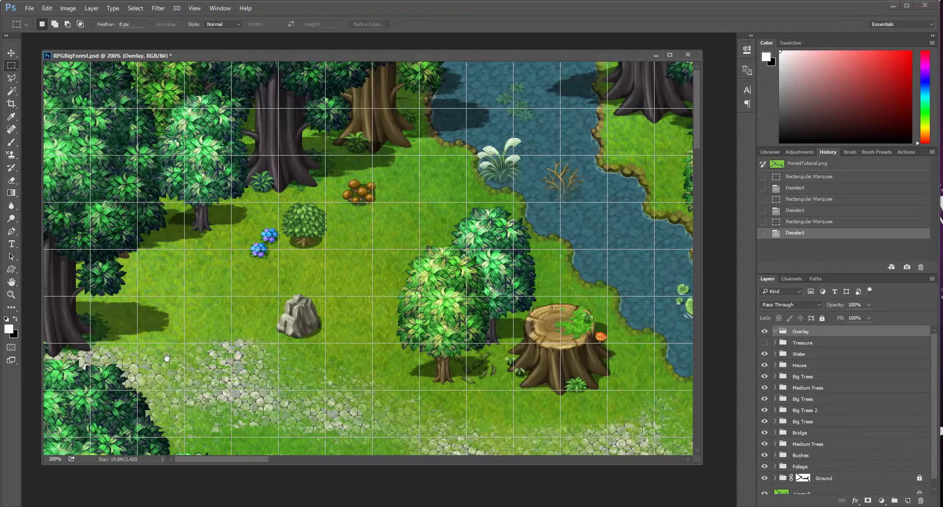
pyautogui.moveTo(90, 250); pyautogui.dragTo(138, 343)
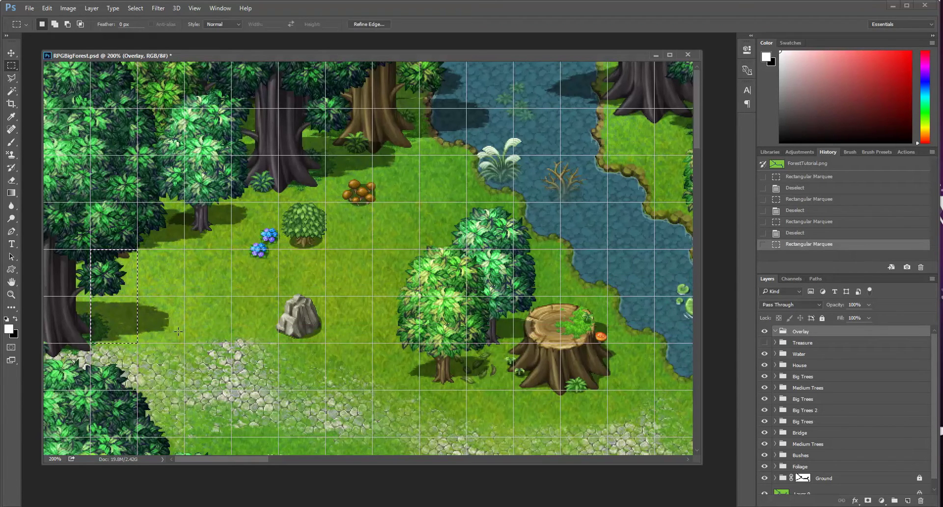
pyautogui.click(131, 329)
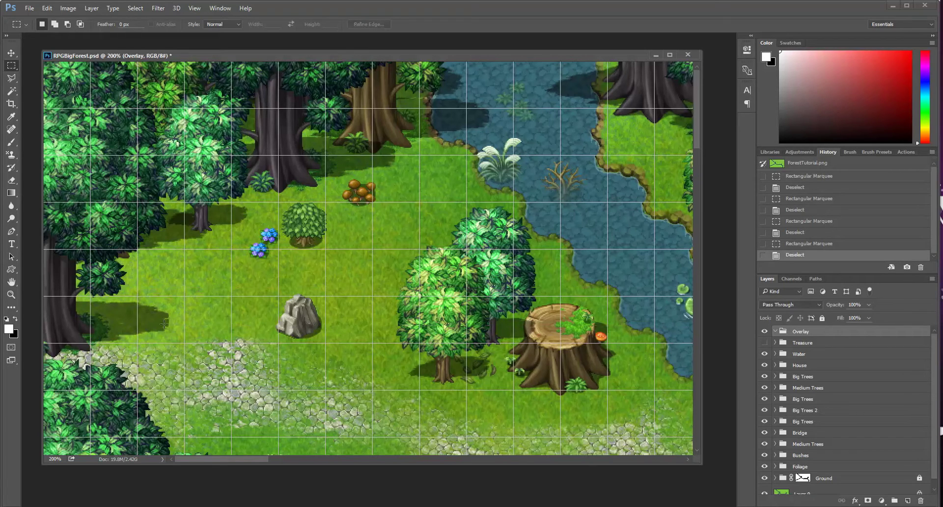
pyautogui.moveTo(91, 297); pyautogui.dragTo(185, 343)
pyautogui.click(214, 341)
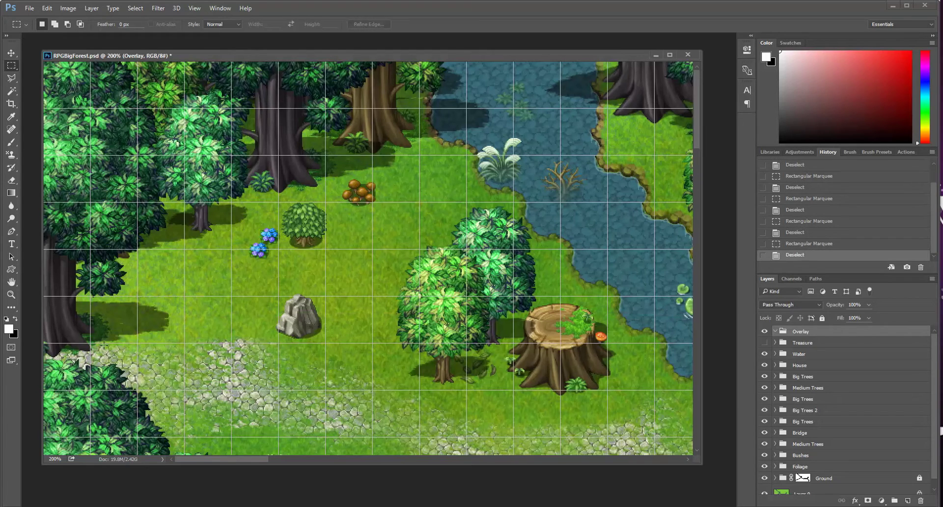
pyautogui.moveTo(90, 317); pyautogui.dragTo(137, 331)
pyautogui.click(102, 324)
pyautogui.click(12, 78)
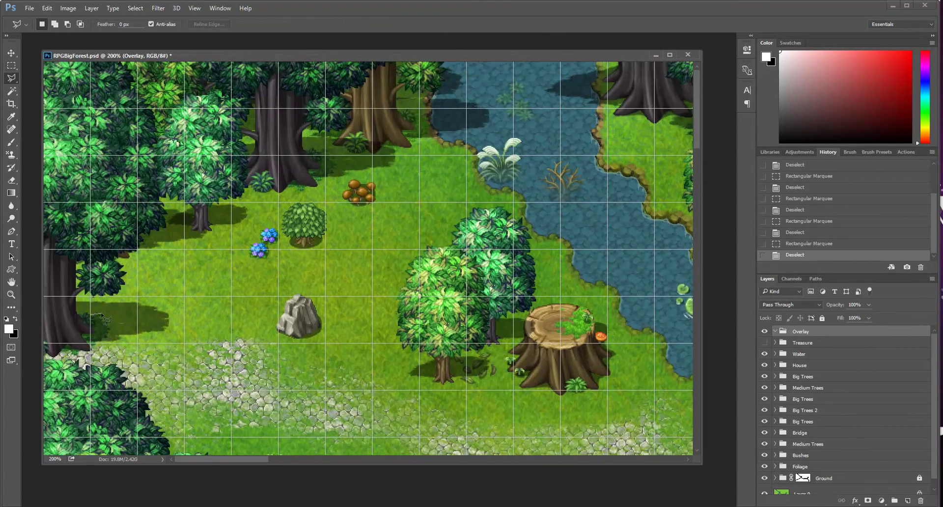
pyautogui.click(106, 350)
pyautogui.click(205, 359)
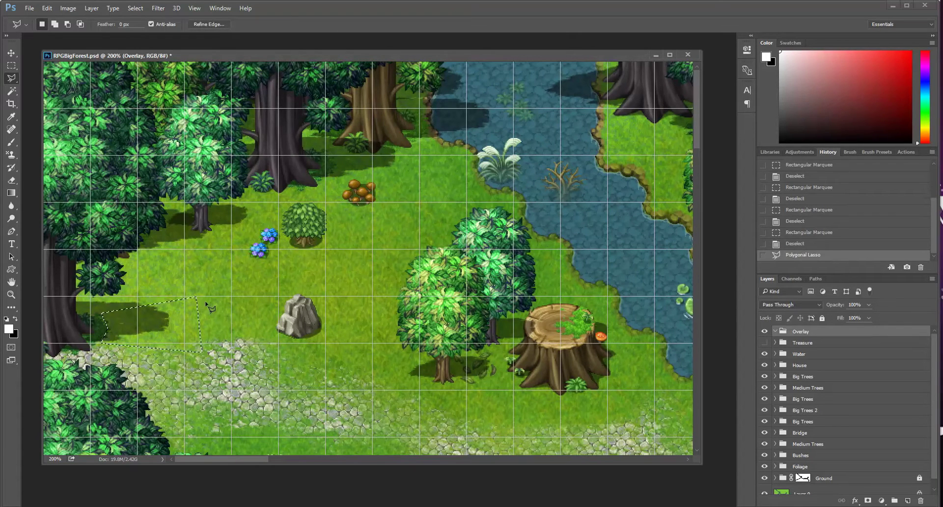
pyautogui.doubleClick(204, 304)
pyautogui.hotkey('ctrl', 'd')
# Select the grid tile containing the big western tree's low side branch with the Rectangular Marquee tool.
pyautogui.click(16, 66)
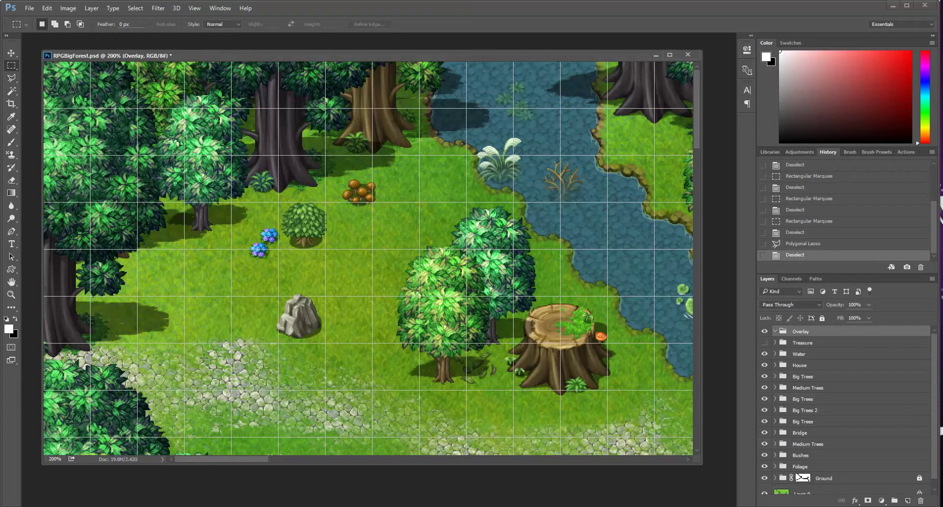
pyautogui.scroll(-3, 203, 358)
pyautogui.scroll(3, 147, 309)
pyautogui.moveTo(90, 249); pyautogui.dragTo(137, 296)
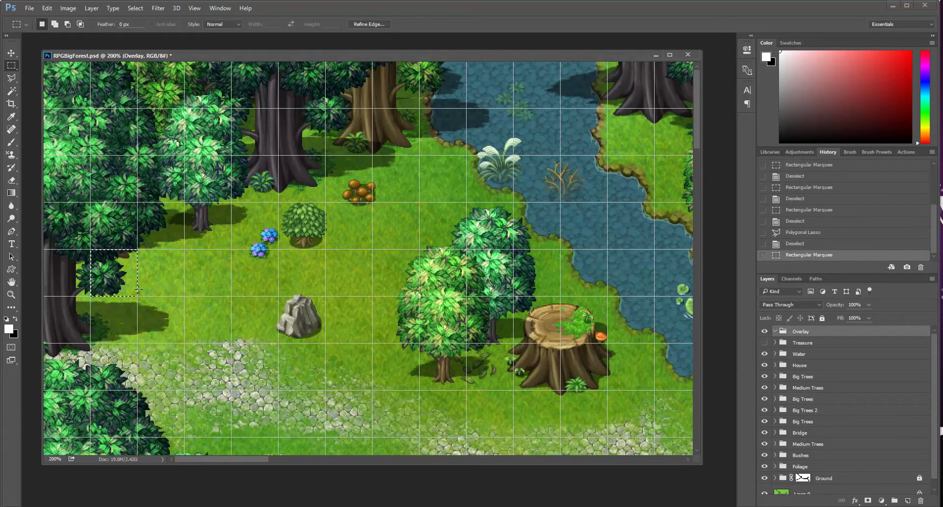
pyautogui.moveTo(92, 297); pyautogui.dragTo(133, 297)
pyautogui.click(90, 249)
pyautogui.moveTo(90, 249); pyautogui.dragTo(137, 298)
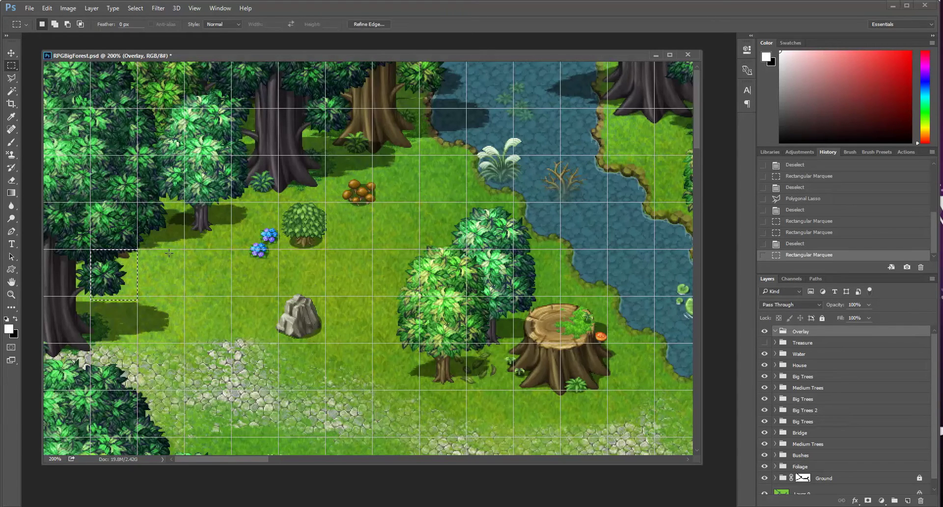
# Add the two grid tiles over the eastern edge of the big western tree's crown to the selection.
pyautogui.press('shift')
pyautogui.press('shift')
pyautogui.moveTo(184, 249); pyautogui.dragTo(138, 156)
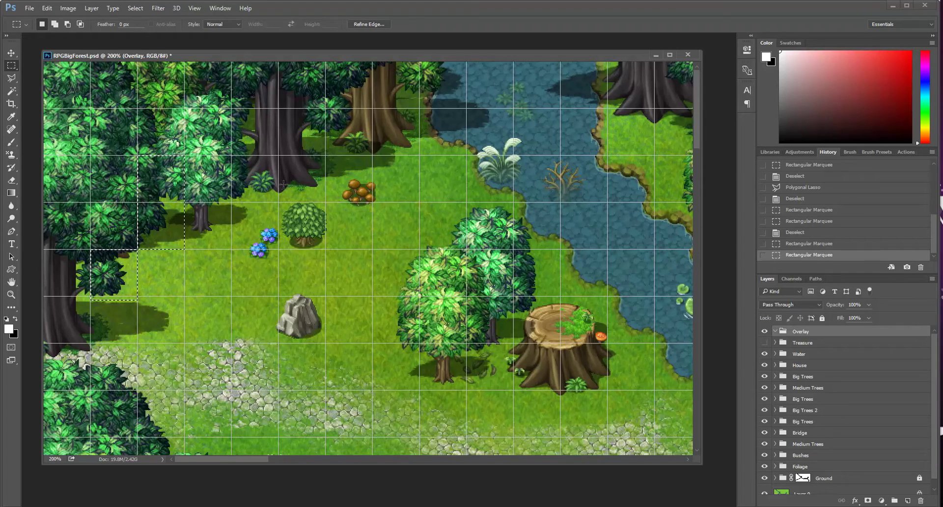
# Add a rectangle over the upper crowns of the two overlapping medium trees beside the stump to the selection.
pyautogui.hscroll(3, 226, 211)
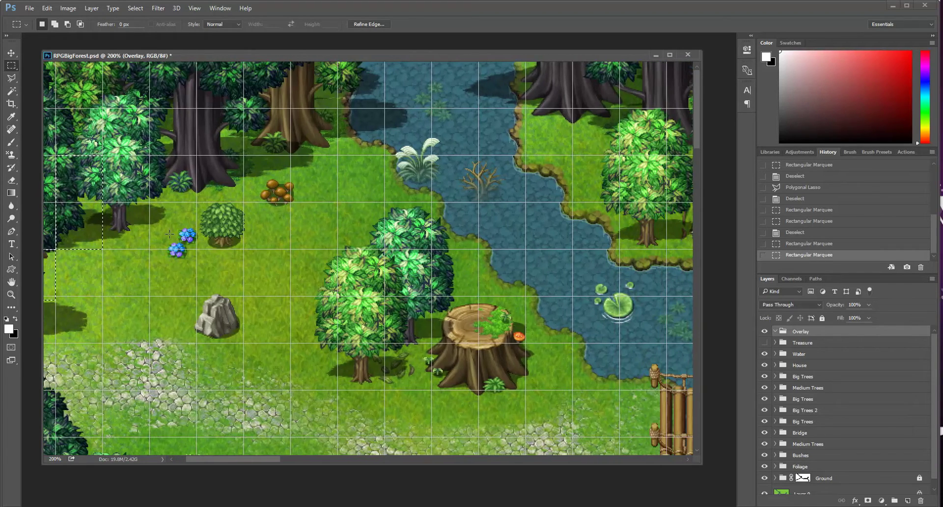
pyautogui.hscroll(1, 301, 235)
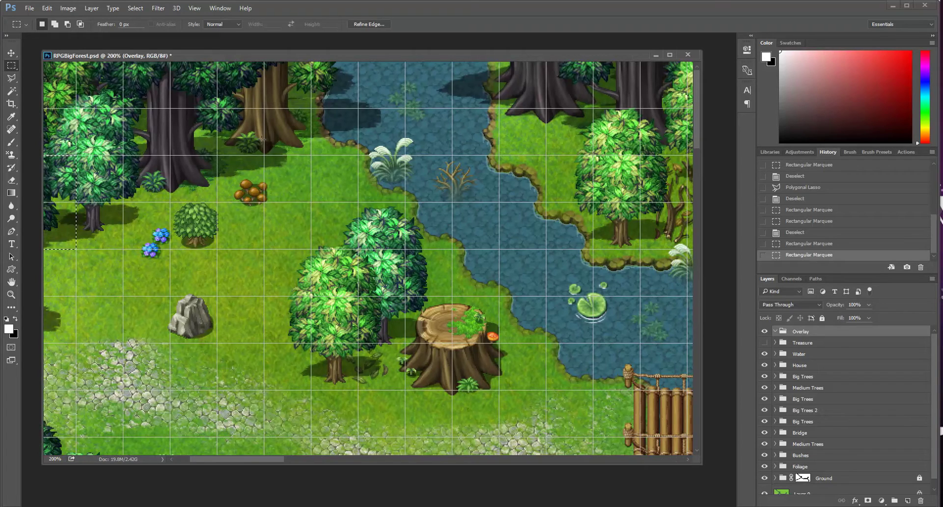
pyautogui.hscroll(1, 245, 234)
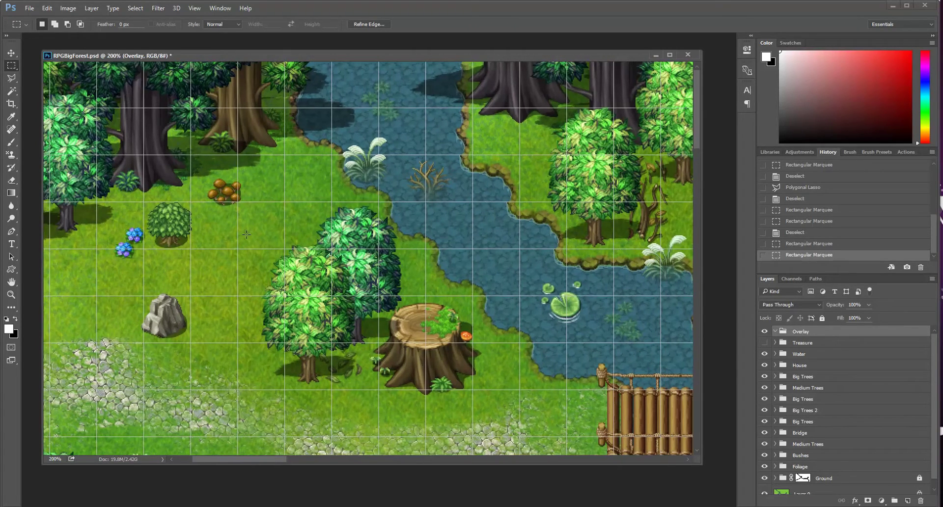
pyautogui.moveTo(183, 252)
pyautogui.mouseDown()
pyautogui.moveTo(307, 253)
pyautogui.moveTo(191, 260)
pyautogui.mouseUp()
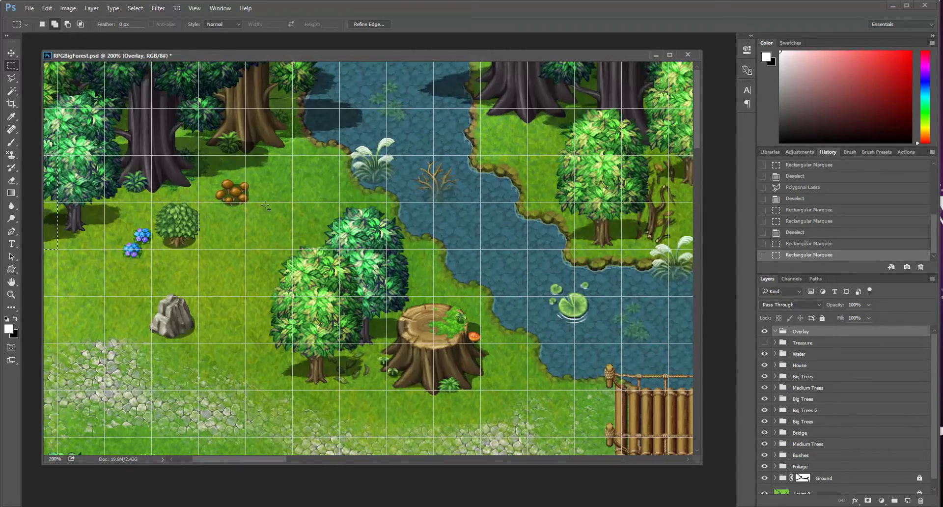
pyautogui.keyDown('shift'); pyautogui.moveTo(264, 202); pyautogui.dragTo(416, 296); pyautogui.keyUp('shift')
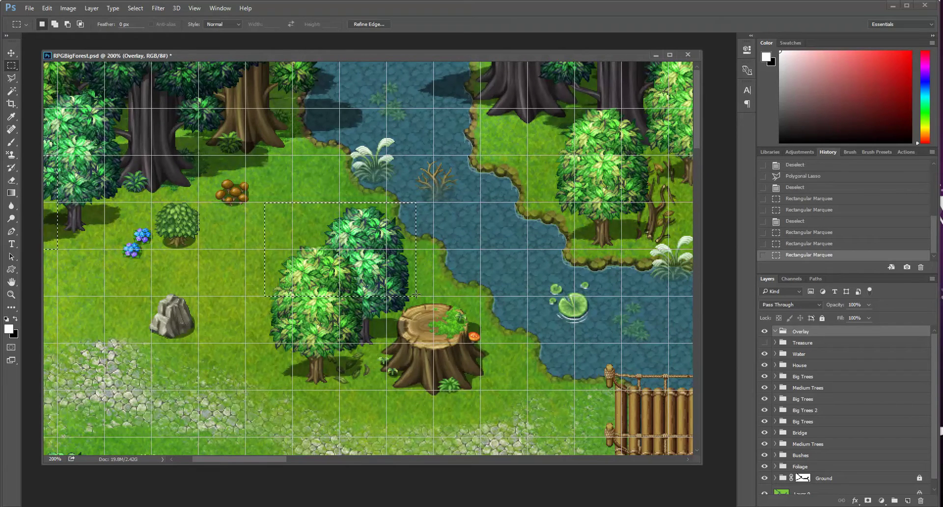
# Extend the selection over the lower foliage of the two overlapping medium trees, including the strip just west of the stump.
pyautogui.keyDown('shift'); pyautogui.moveTo(245, 296); pyautogui.dragTo(293, 361); pyautogui.keyUp('shift')
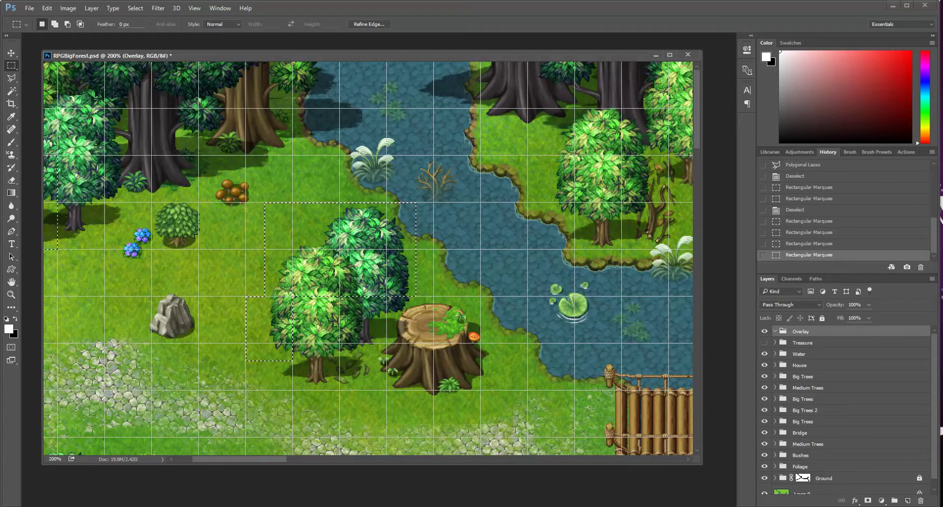
pyautogui.press('shift')
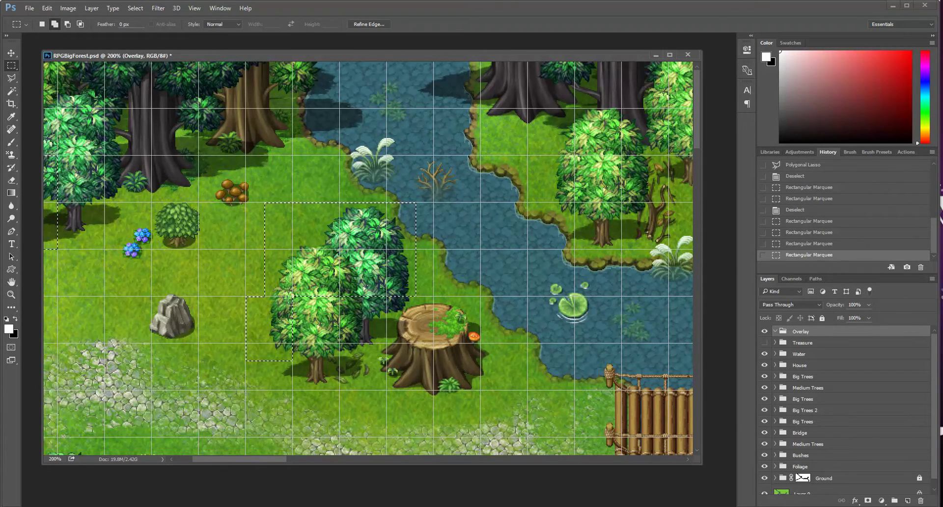
pyautogui.keyDown('shift'); pyautogui.moveTo(292, 296); pyautogui.dragTo(339, 344); pyautogui.keyUp('shift')
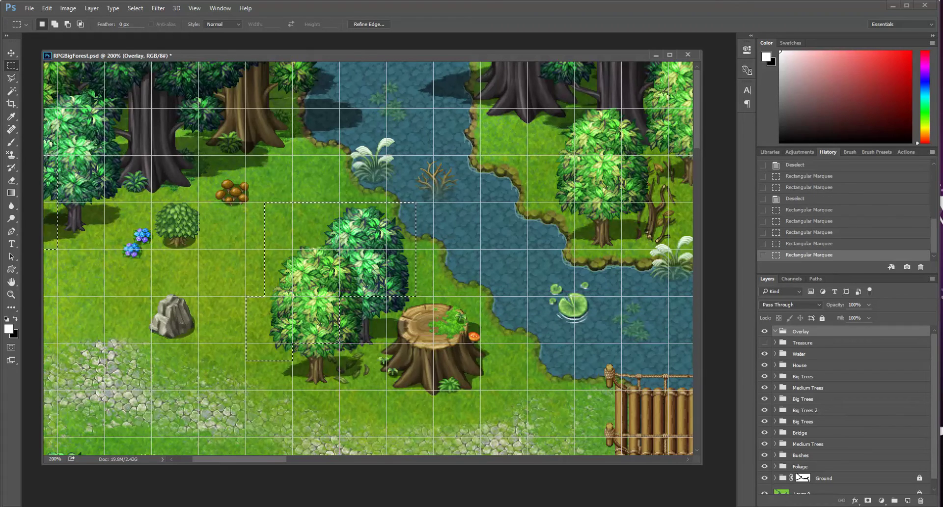
pyautogui.moveTo(399, 389); pyautogui.dragTo(372, 375)
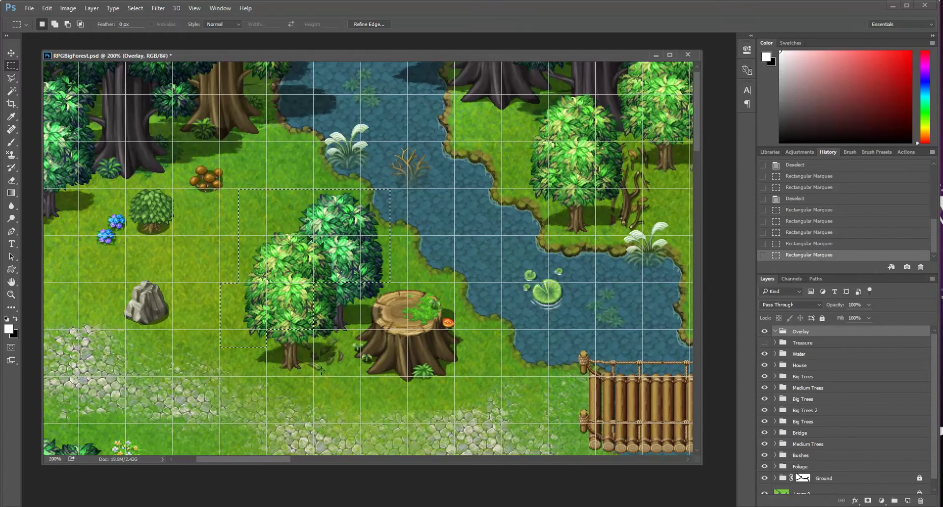
pyautogui.moveTo(313, 329); pyautogui.dragTo(344, 343)
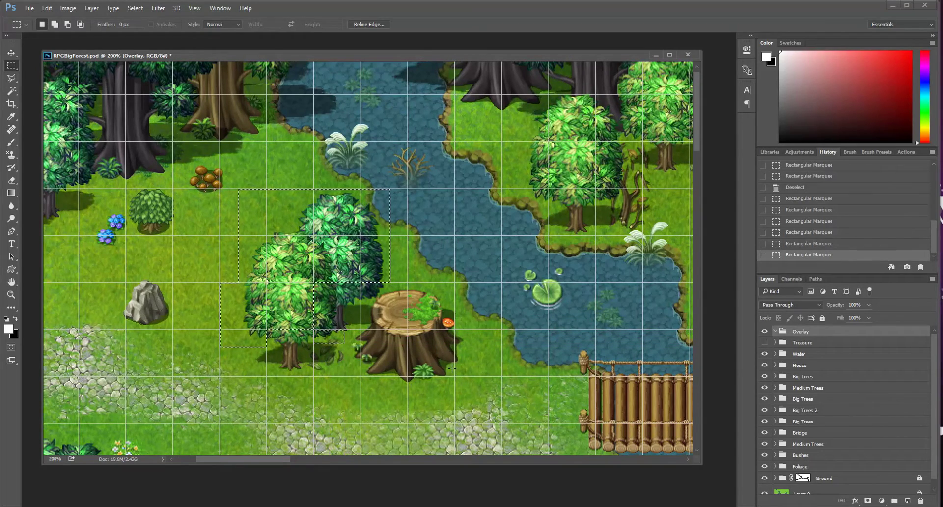
# Add the lower crown of the medium tree on the river's east bank and the twisted dead trunk beside it to the selection.
pyautogui.moveTo(211, 367); pyautogui.dragTo(415, 413)
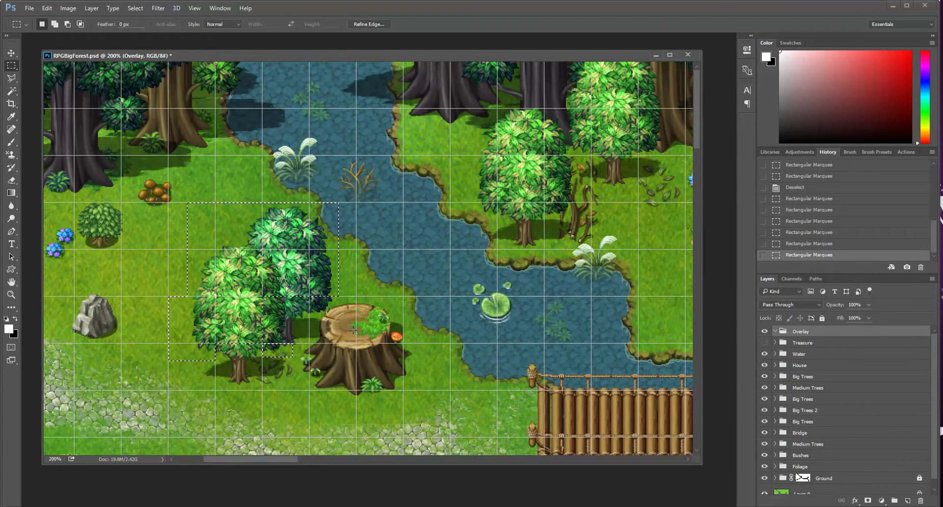
pyautogui.moveTo(396, 410); pyautogui.dragTo(399, 411)
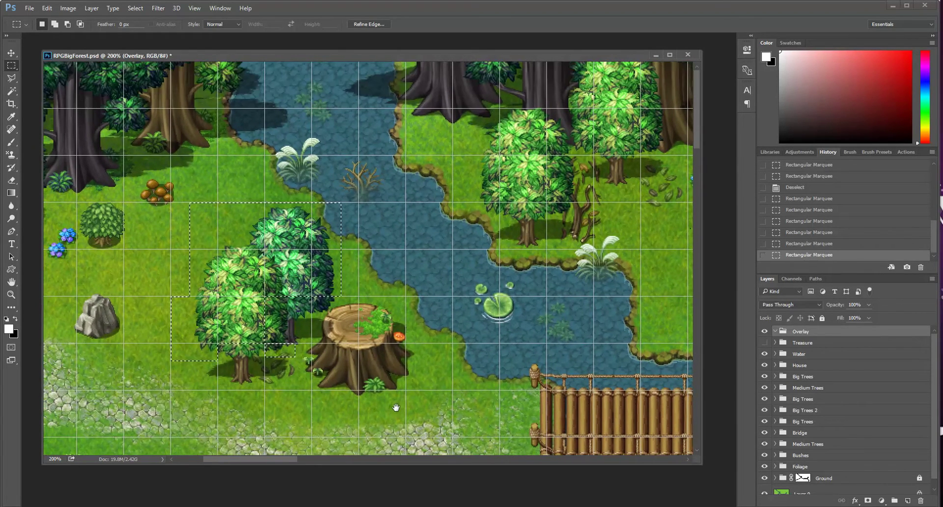
pyautogui.hscroll(2, 233, 287)
pyautogui.hscroll(10, 233, 287)
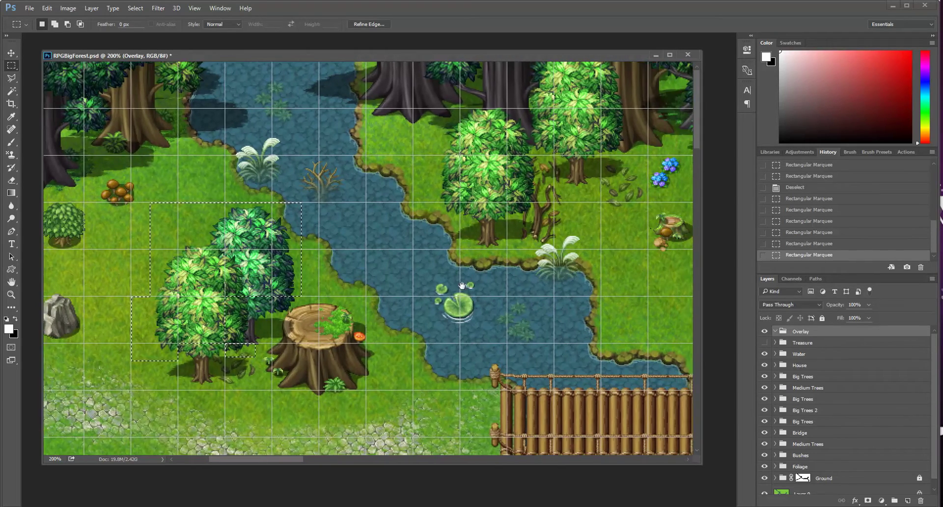
pyautogui.press('shift')
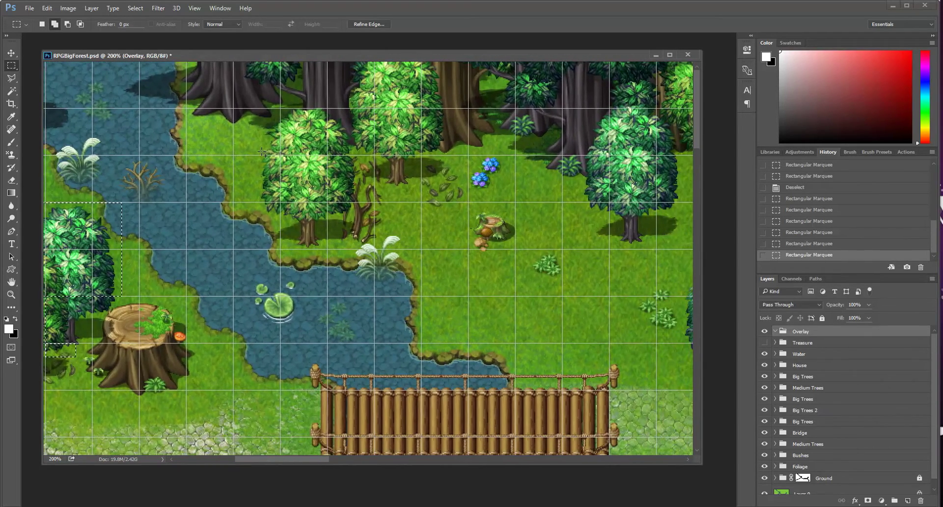
pyautogui.moveTo(252, 157); pyautogui.dragTo(369, 182)
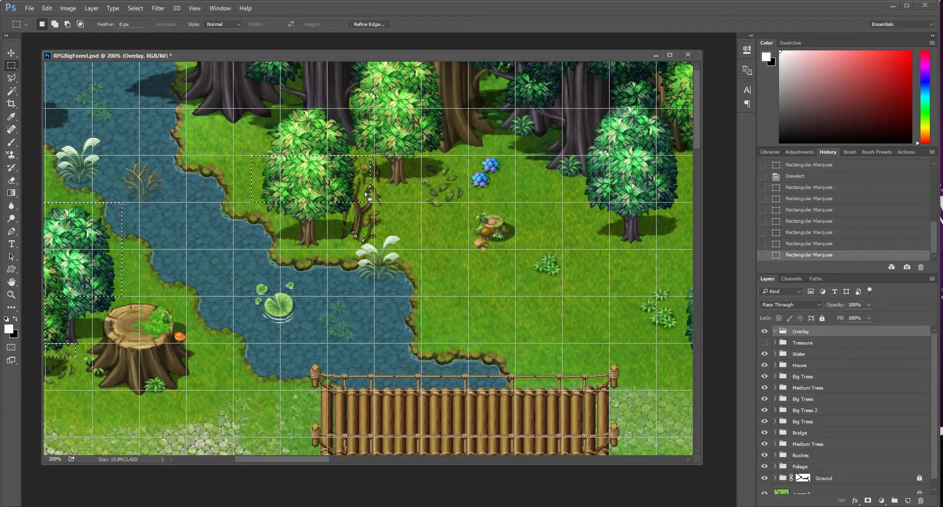
pyautogui.press('shift')
pyautogui.moveTo(366, 234); pyautogui.dragTo(328, 195)
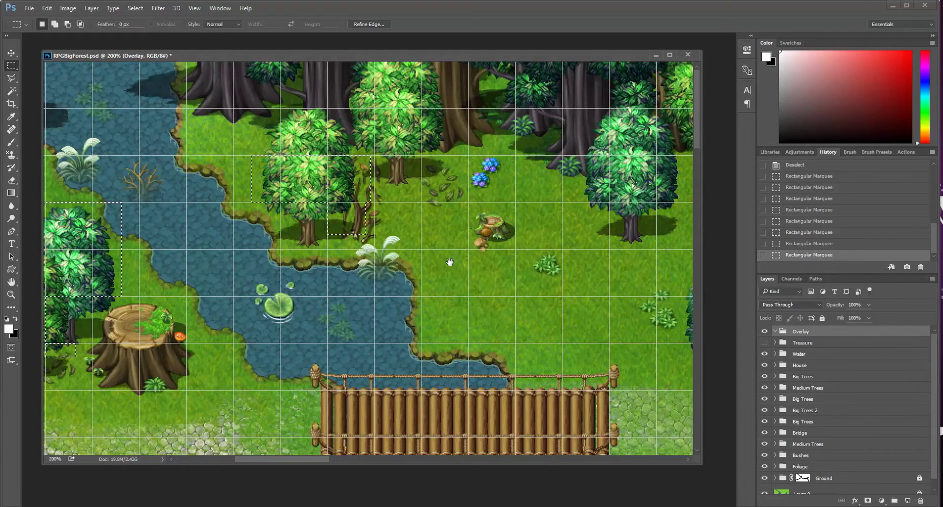
# Add the western edge of the dark medium tree's crown in the eastern clearing to the selection with the Polygonal Lasso tool.
pyautogui.hscroll(2, 442, 261)
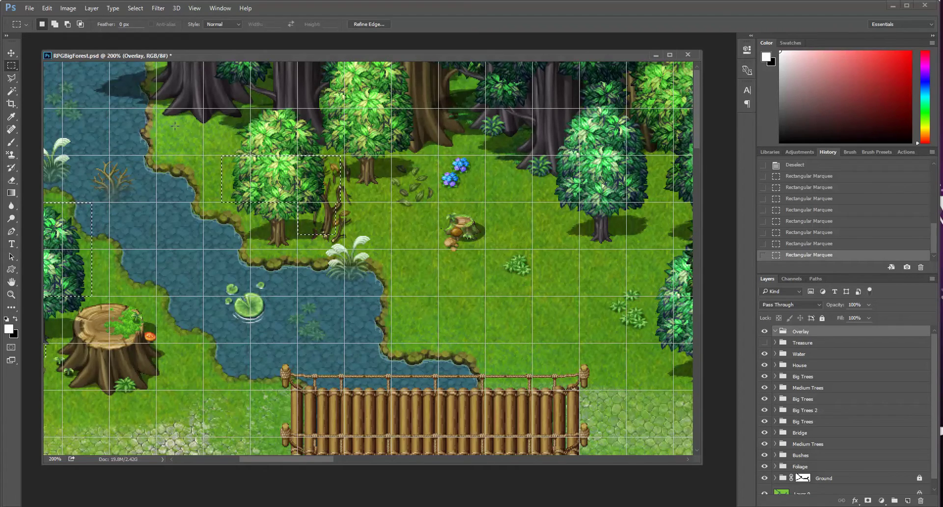
pyautogui.moveTo(432, 323); pyautogui.dragTo(380, 327)
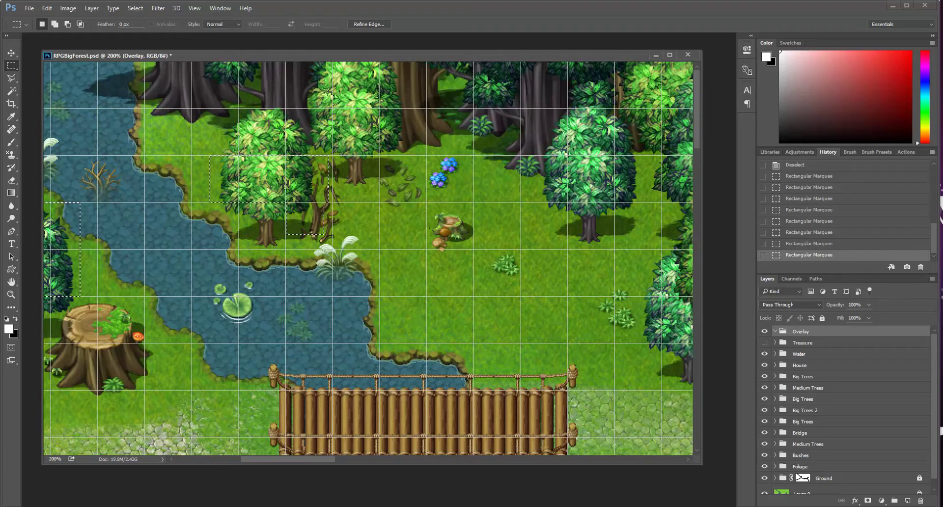
pyautogui.moveTo(488, 229); pyautogui.dragTo(393, 227)
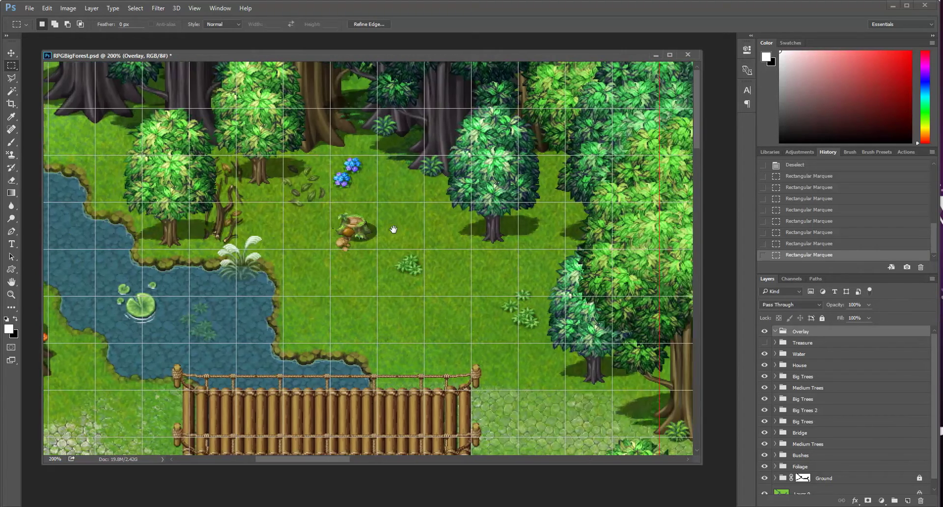
pyautogui.moveTo(460, 251); pyautogui.dragTo(388, 251)
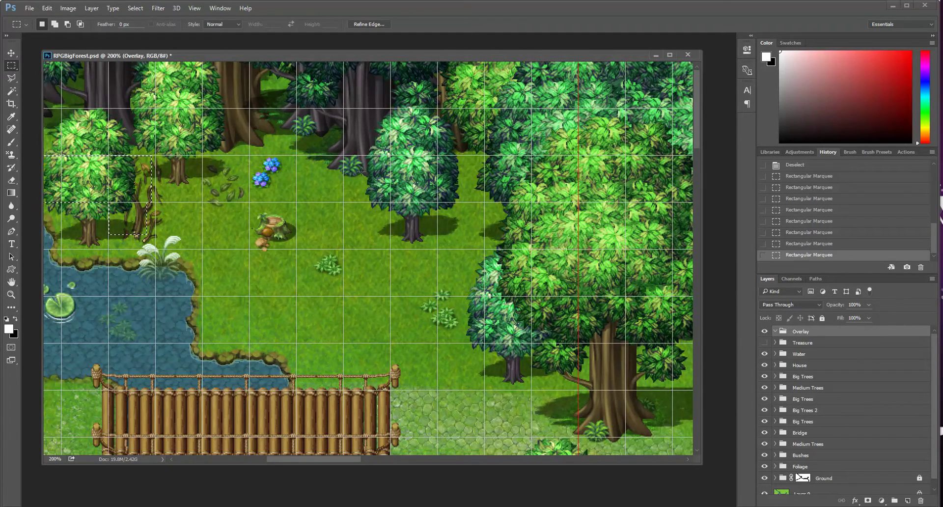
pyautogui.hscroll(1, 388, 275)
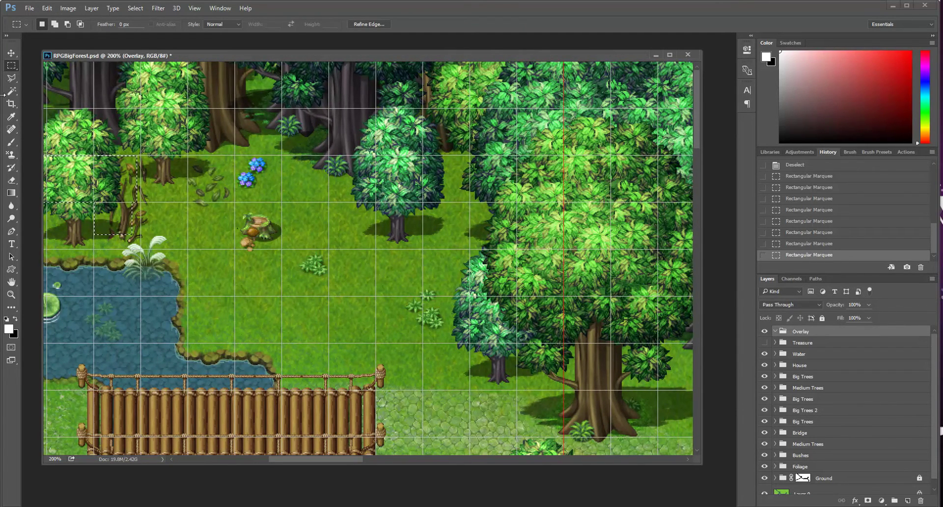
pyautogui.click(7, 80)
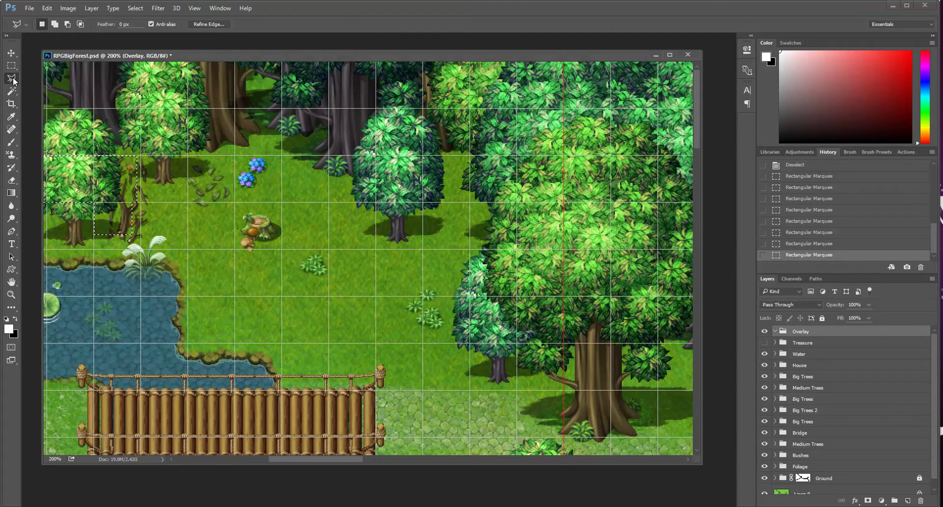
pyautogui.press('shift')
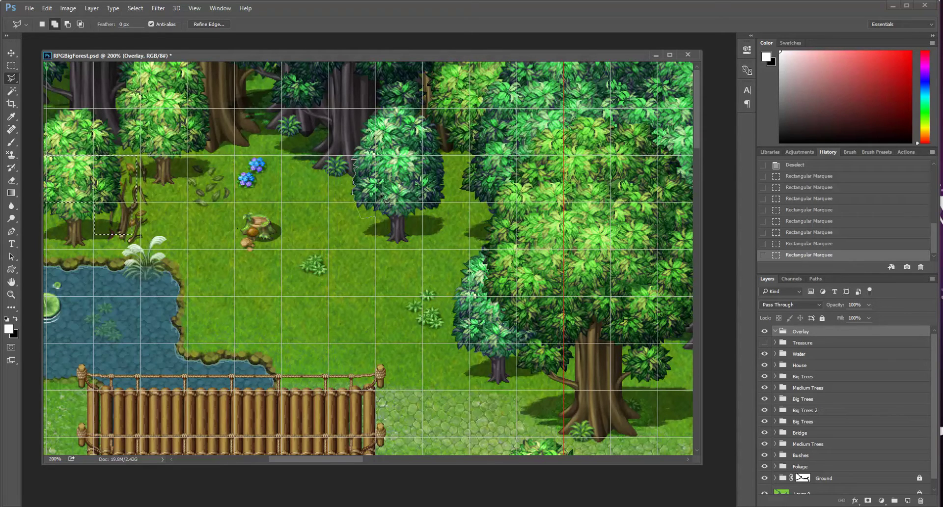
pyautogui.doubleClick(376, 154)
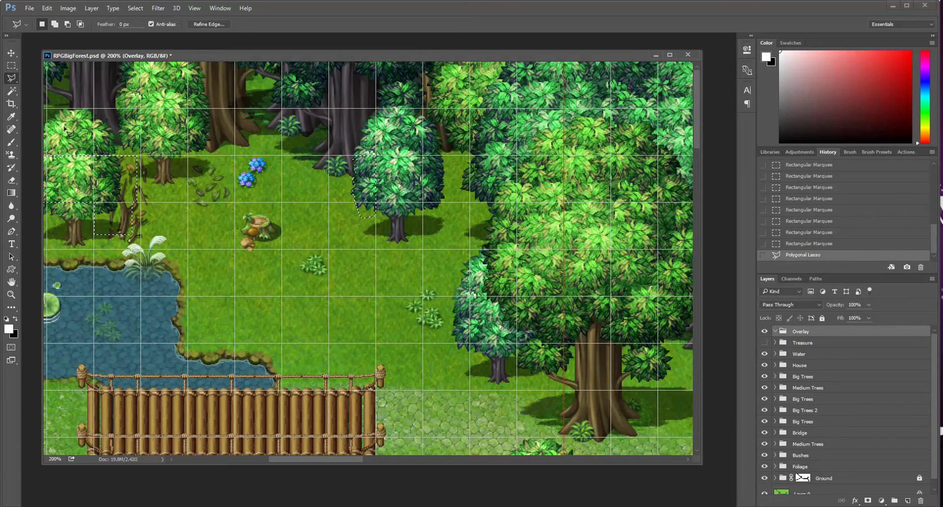
# Add a rectangle over the lower eastern part of the dark medium tree's crown in the eastern clearing to the selection.
pyautogui.press('m')
pyautogui.moveTo(446, 229); pyautogui.dragTo(403, 268)
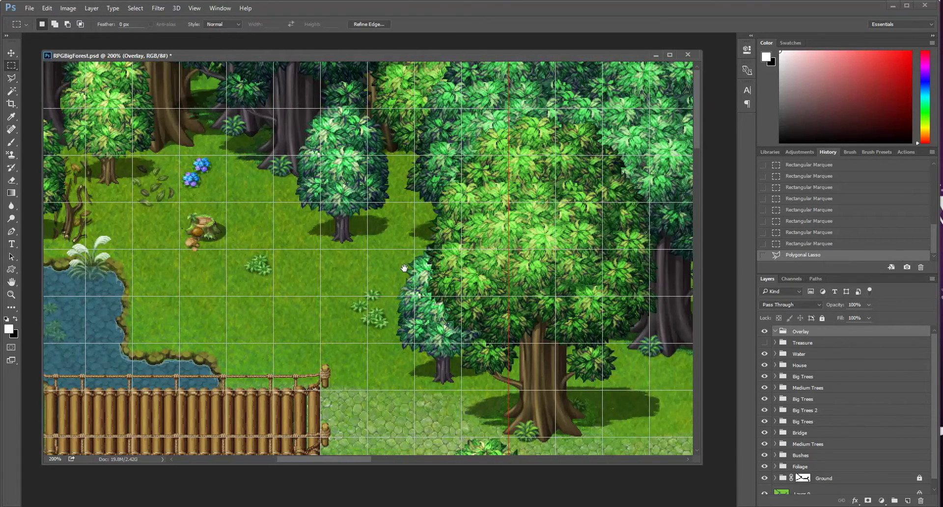
pyautogui.moveTo(306, 163); pyautogui.dragTo(350, 165)
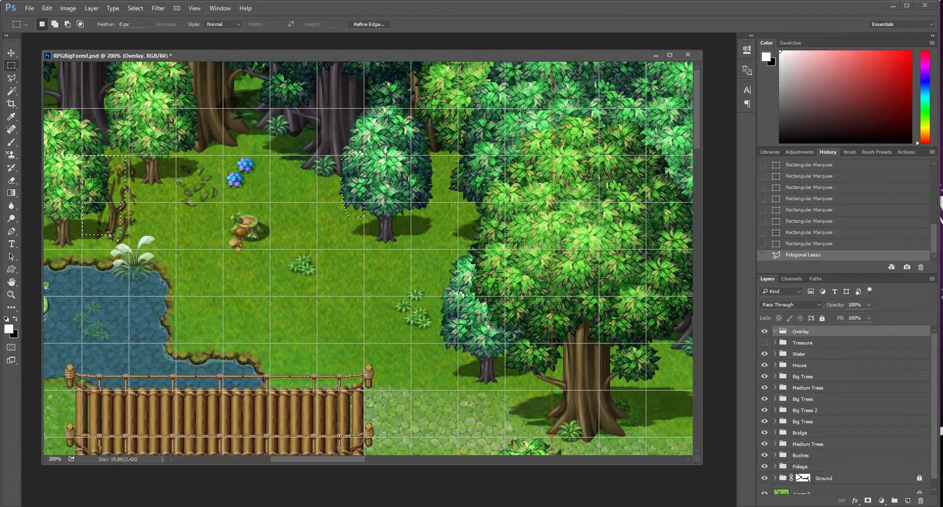
pyautogui.moveTo(464, 272); pyautogui.dragTo(452, 271)
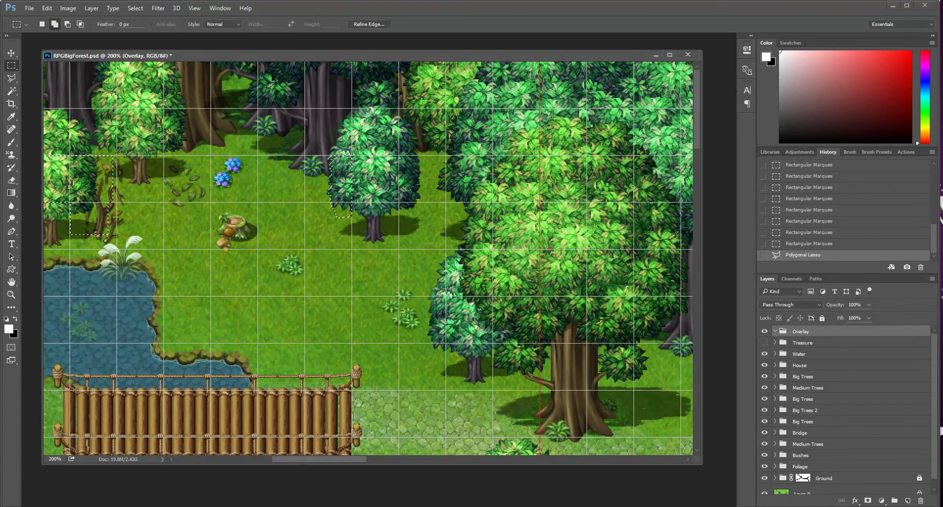
pyautogui.moveTo(352, 157); pyautogui.dragTo(443, 215)
# Add a rectangle over the western part of the big bright-green tree's upper crown, east of the clearing, to the selection.
pyautogui.moveTo(394, 271); pyautogui.dragTo(349, 272)
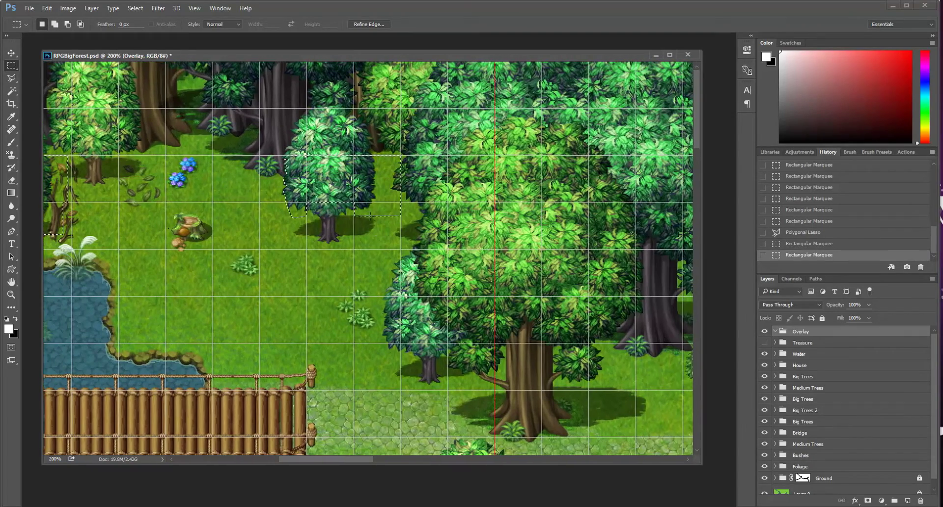
pyautogui.moveTo(232, 337); pyautogui.dragTo(338, 299)
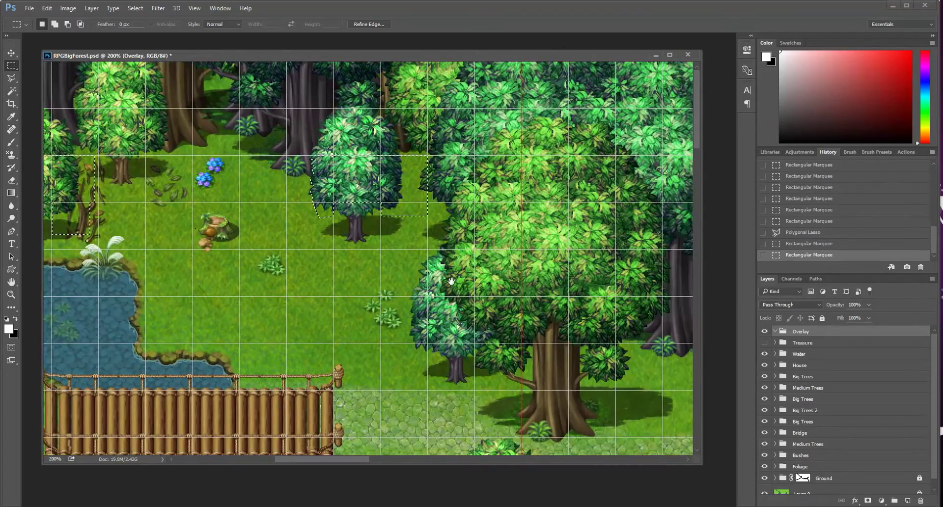
pyautogui.moveTo(450, 281); pyautogui.dragTo(369, 293)
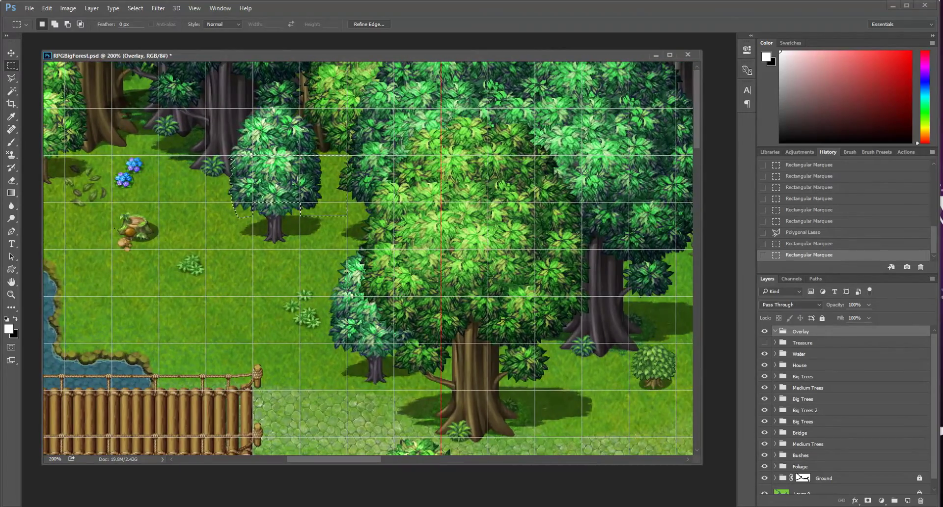
pyautogui.moveTo(419, 381); pyautogui.dragTo(383, 318)
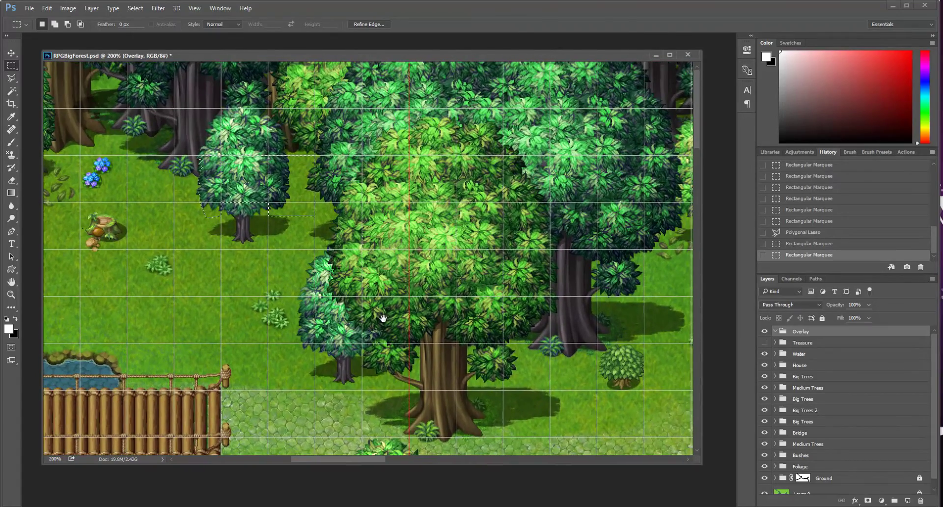
pyautogui.moveTo(384, 384); pyautogui.dragTo(381, 364)
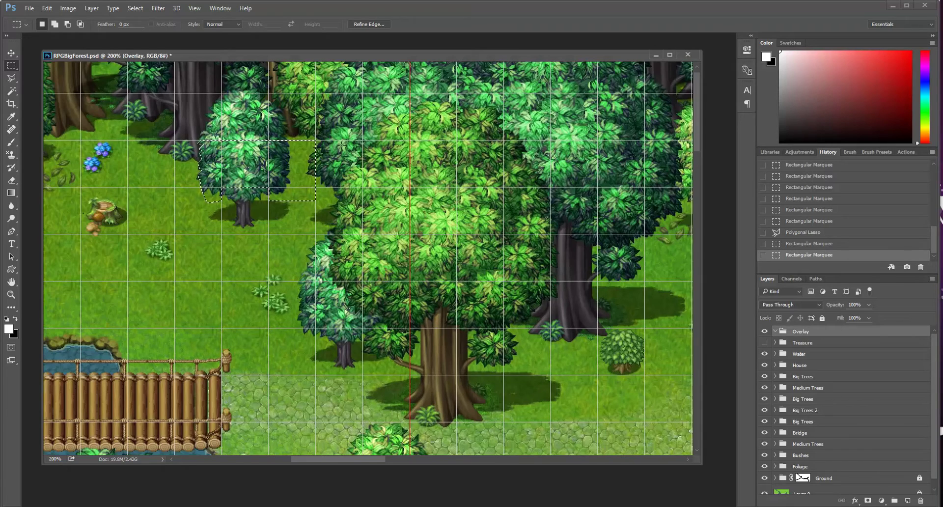
pyautogui.moveTo(315, 140); pyautogui.dragTo(410, 235)
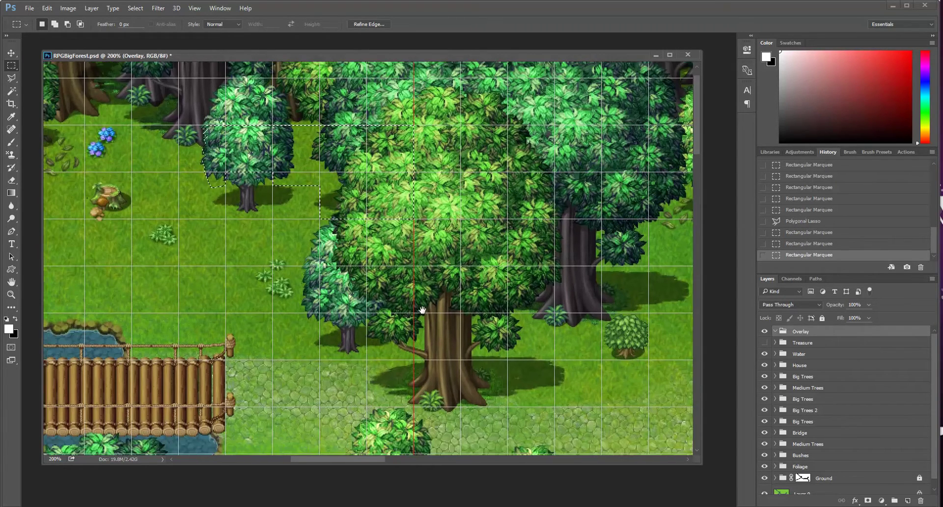
# Extend the selection with a rectangle over the top of the teal medium tree and the adjoining western crown of the big bright-green tree.
pyautogui.moveTo(419, 332); pyautogui.dragTo(422, 314)
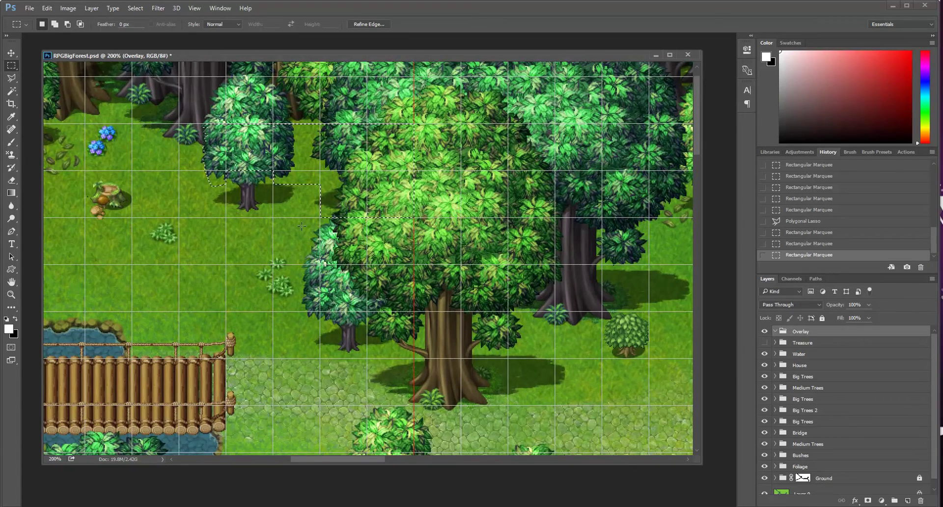
pyautogui.scroll(1, 373, 162)
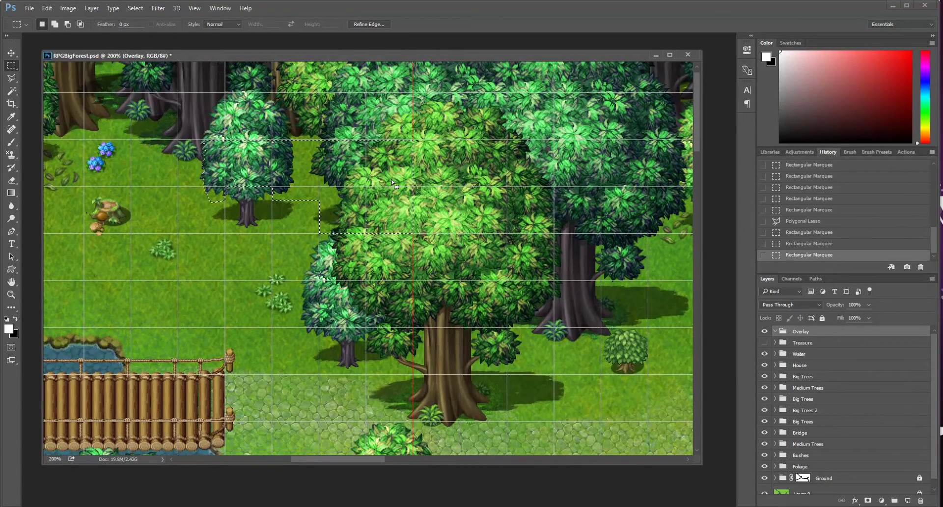
pyautogui.moveTo(456, 213); pyautogui.dragTo(460, 229)
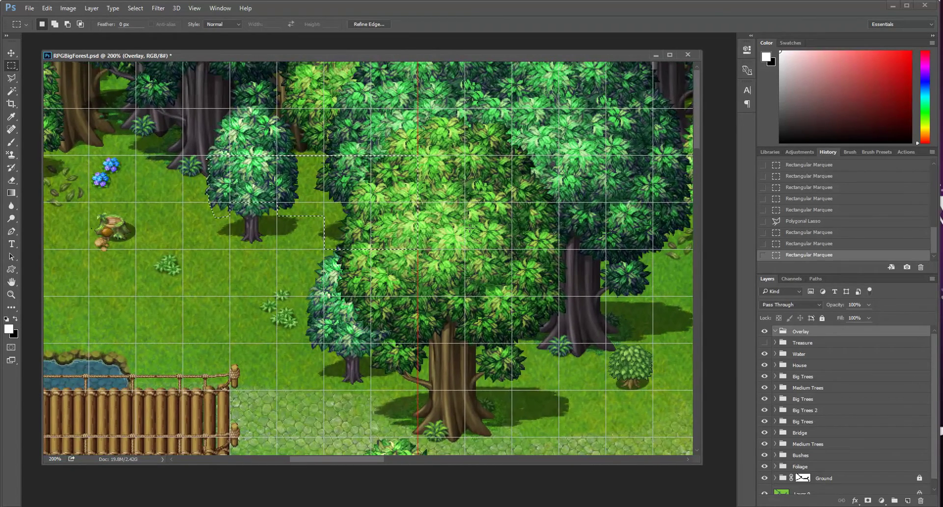
pyautogui.scroll(-3, 469, 228)
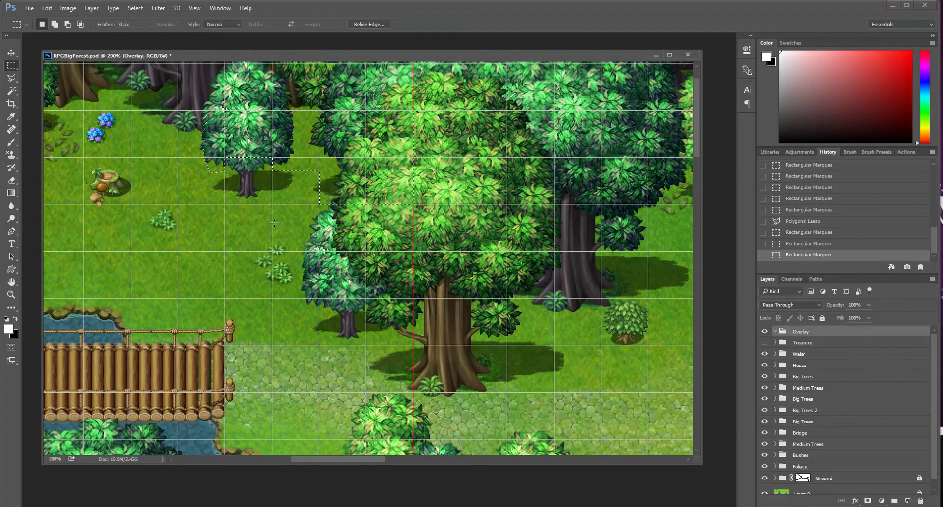
pyautogui.moveTo(273, 204); pyautogui.dragTo(412, 251)
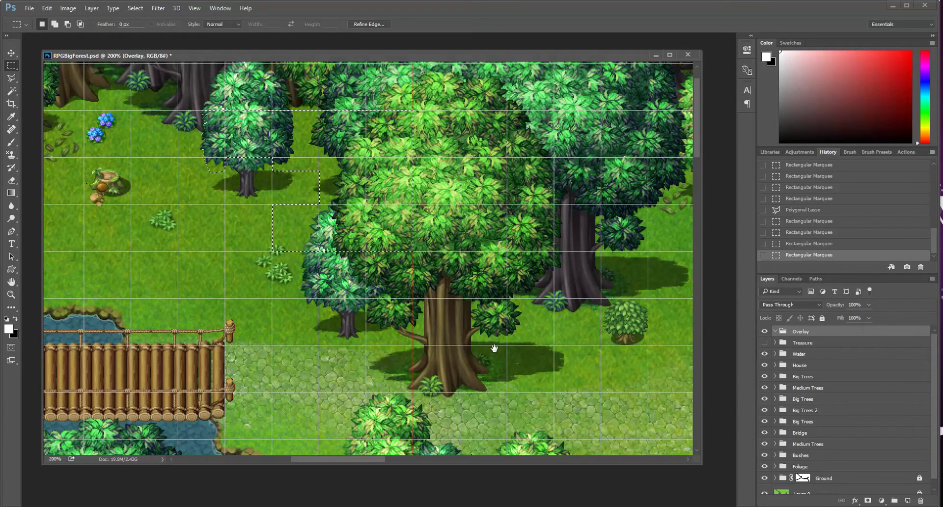
# Add the lower crown of the teal medium tree, including its southwestern leaf edge and the adjoining big-tree foliage, to the selection.
pyautogui.scroll(-1, 490, 319)
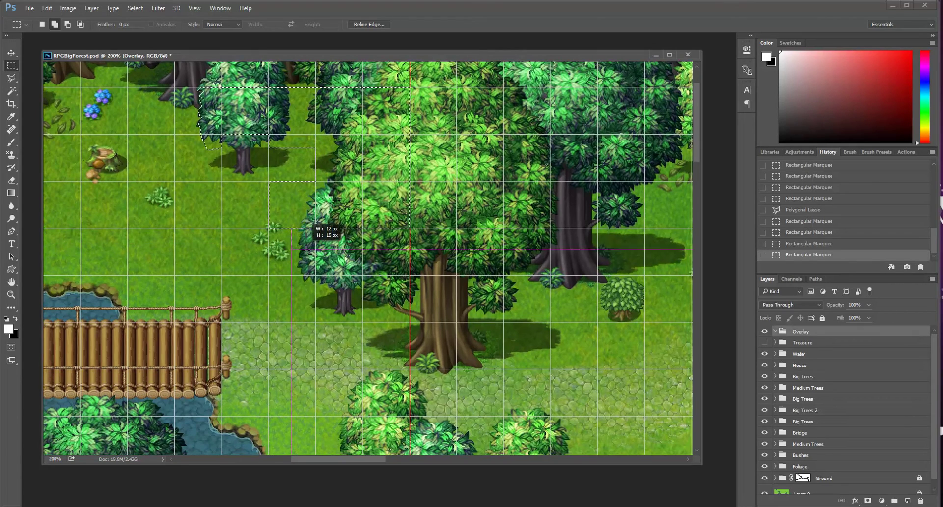
pyautogui.moveTo(291, 228); pyautogui.dragTo(409, 274)
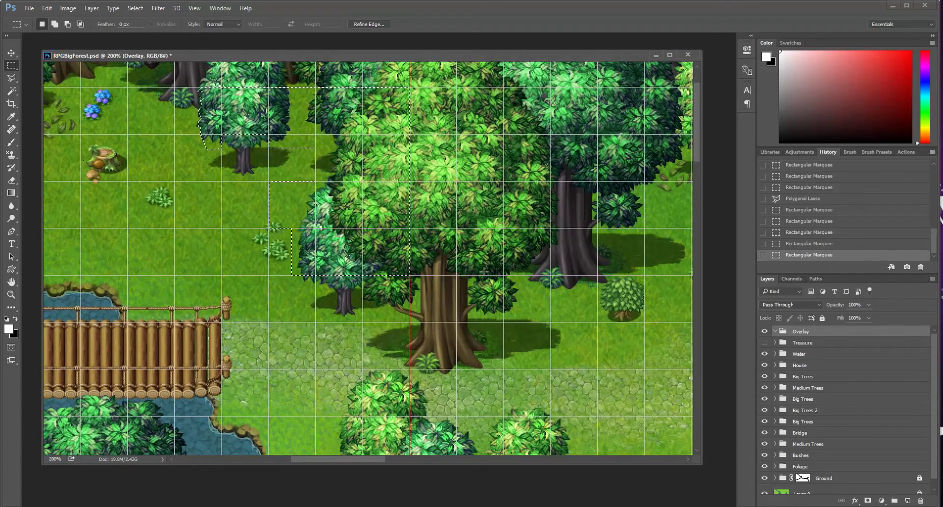
pyautogui.moveTo(477, 332); pyautogui.dragTo(446, 341)
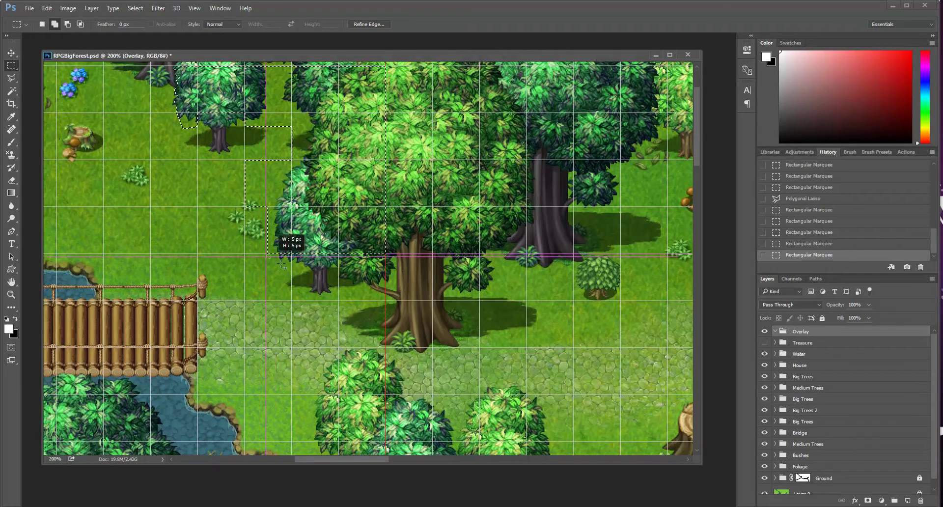
pyautogui.moveTo(266, 253); pyautogui.dragTo(292, 267)
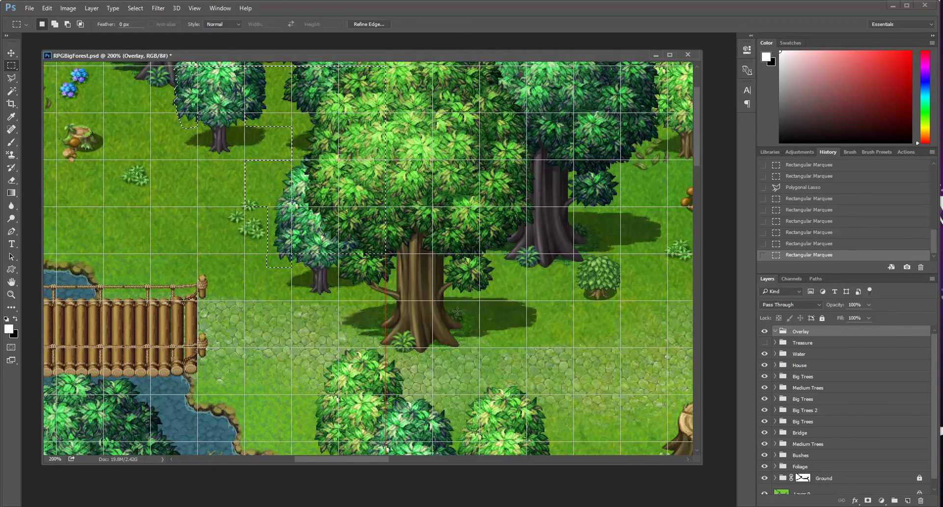
# Add a rectangle over the low leafy branch just west of the big bright-green tree's trunk to the selection.
pyautogui.moveTo(453, 343); pyautogui.dragTo(449, 294)
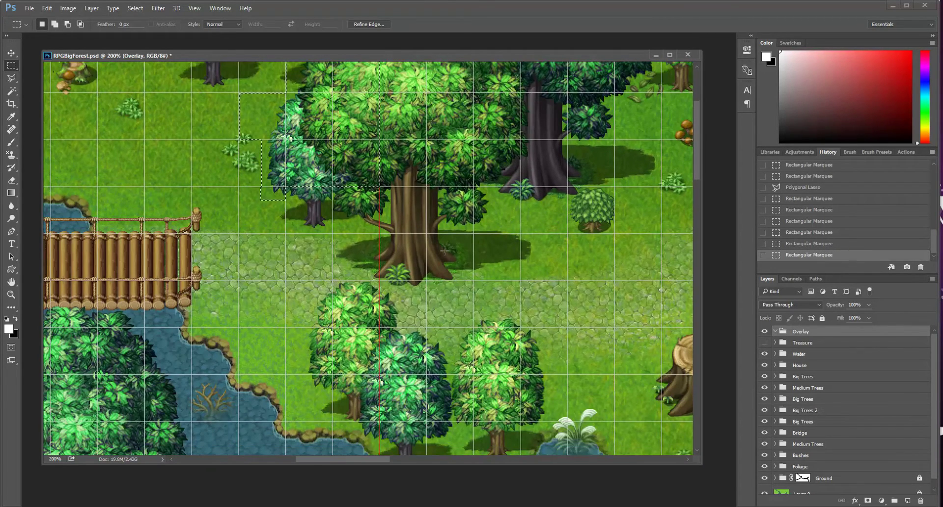
pyautogui.moveTo(449, 249); pyautogui.dragTo(447, 301)
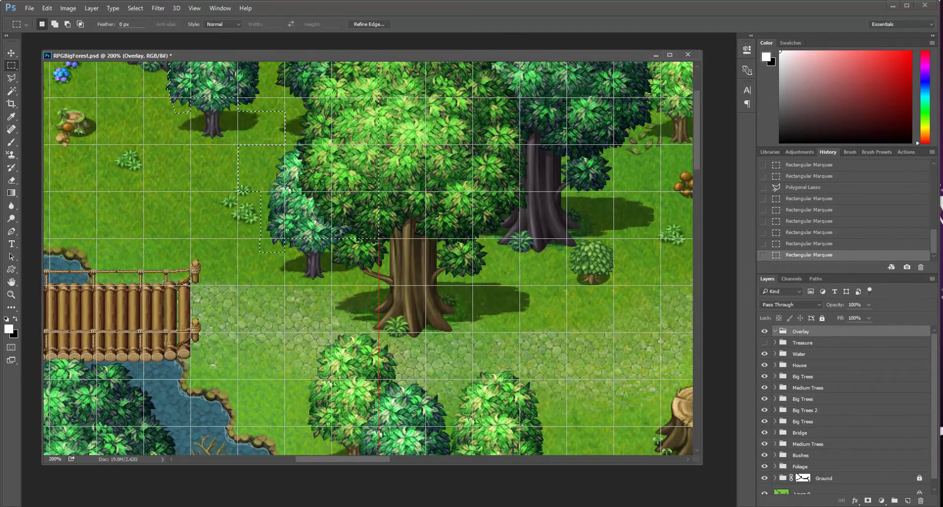
pyautogui.moveTo(333, 241); pyautogui.dragTo(378, 284)
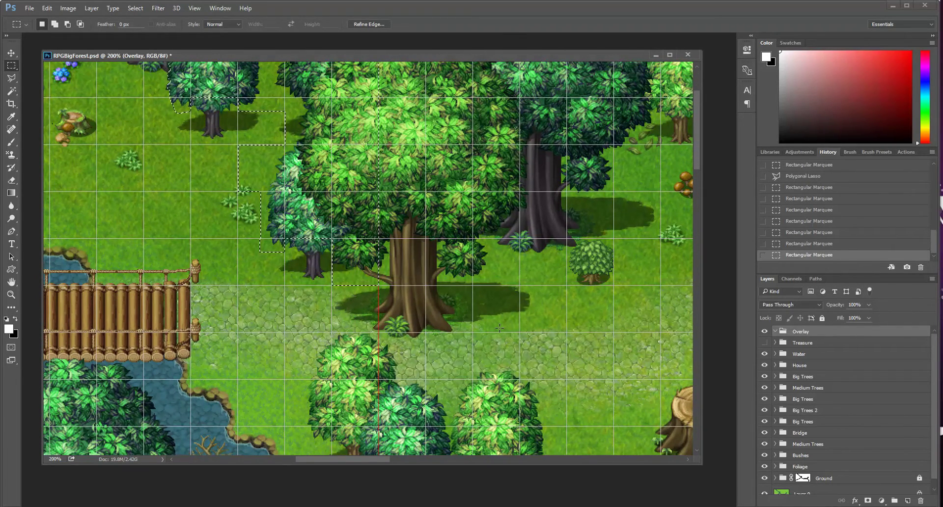
# Add the western part of the westernmost medium tree's crown, south of the stone path on the riverbank, to the selection using stacked rectangles.
pyautogui.moveTo(493, 399); pyautogui.dragTo(509, 303)
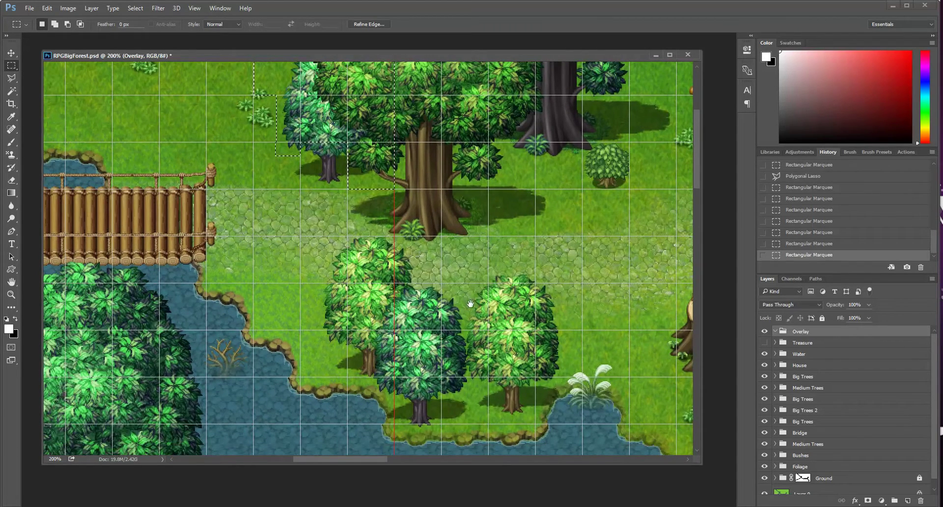
pyautogui.press('shift')
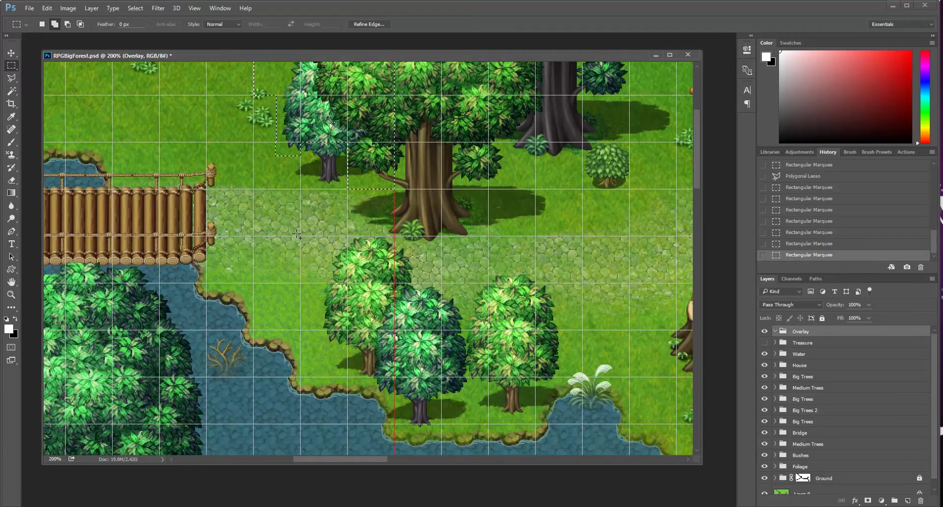
pyautogui.moveTo(297, 236); pyautogui.dragTo(394, 284)
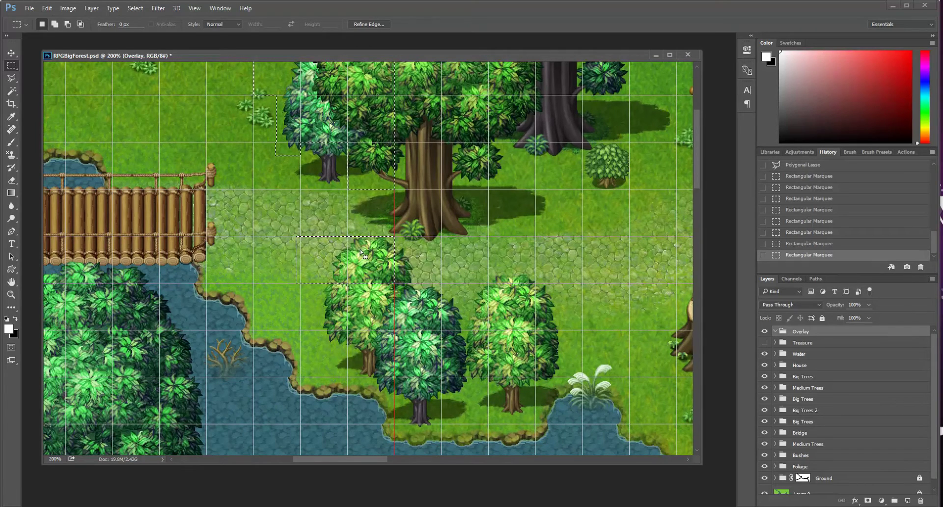
pyautogui.moveTo(447, 356); pyautogui.dragTo(450, 320)
pyautogui.press('shift')
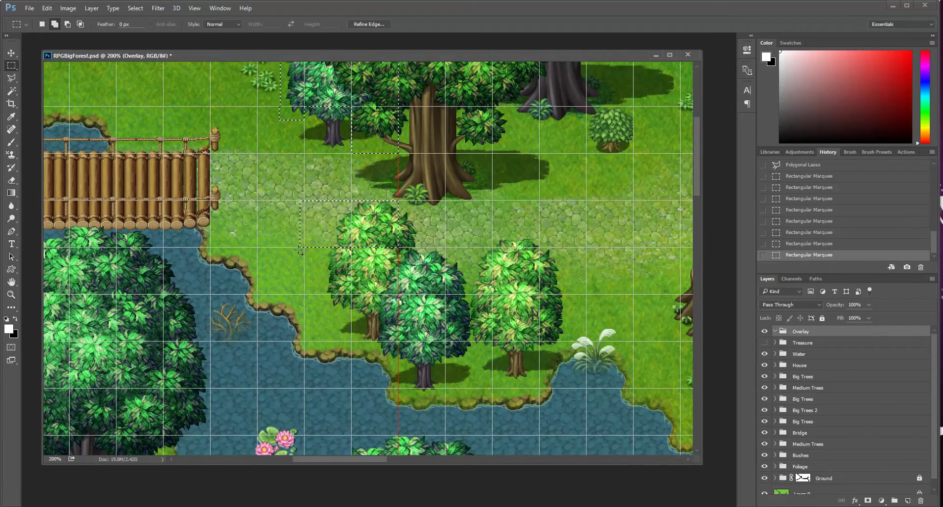
pyautogui.moveTo(297, 247); pyautogui.dragTo(396, 295)
pyautogui.moveTo(323, 303); pyautogui.dragTo(352, 320)
# Add a large rectangle over the main crown of the big dark-trunked tree just south of the bridge to the selection.
pyautogui.moveTo(227, 289); pyautogui.dragTo(319, 155)
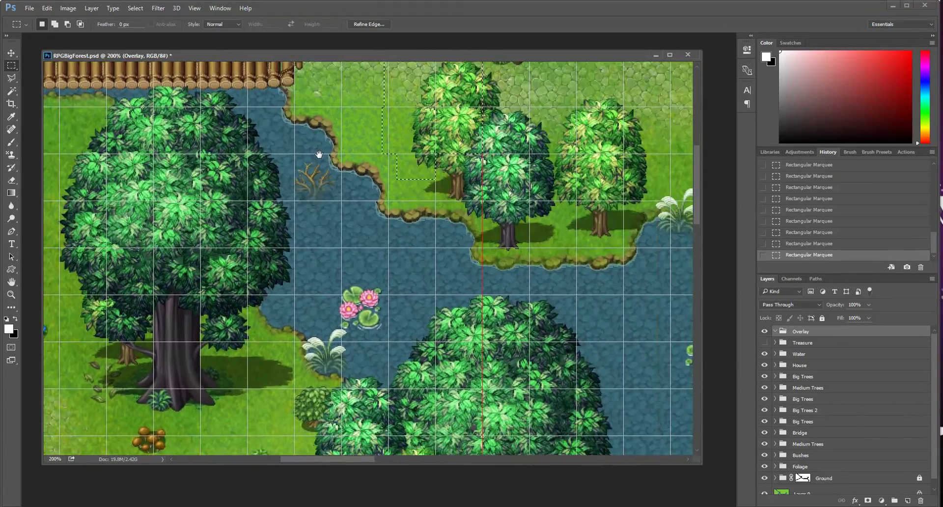
pyautogui.moveTo(409, 260); pyautogui.dragTo(471, 315)
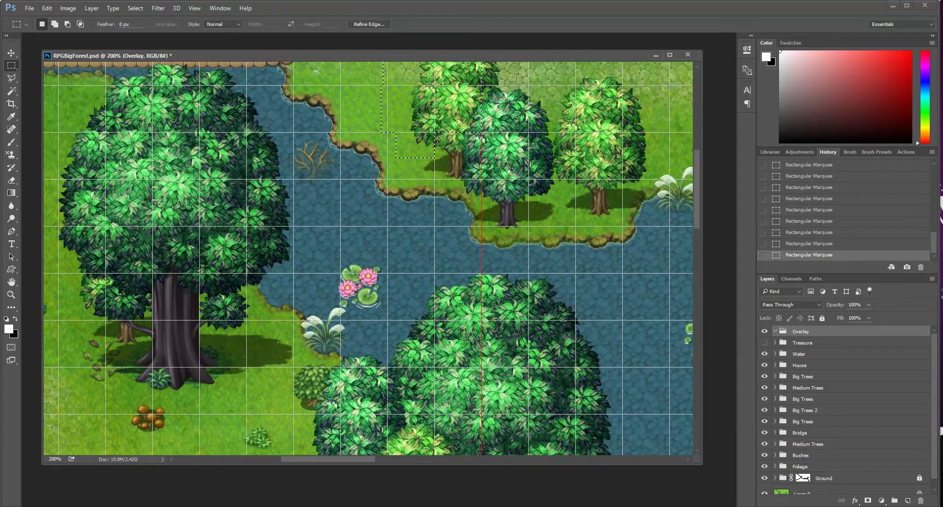
pyautogui.moveTo(328, 209); pyautogui.dragTo(441, 307)
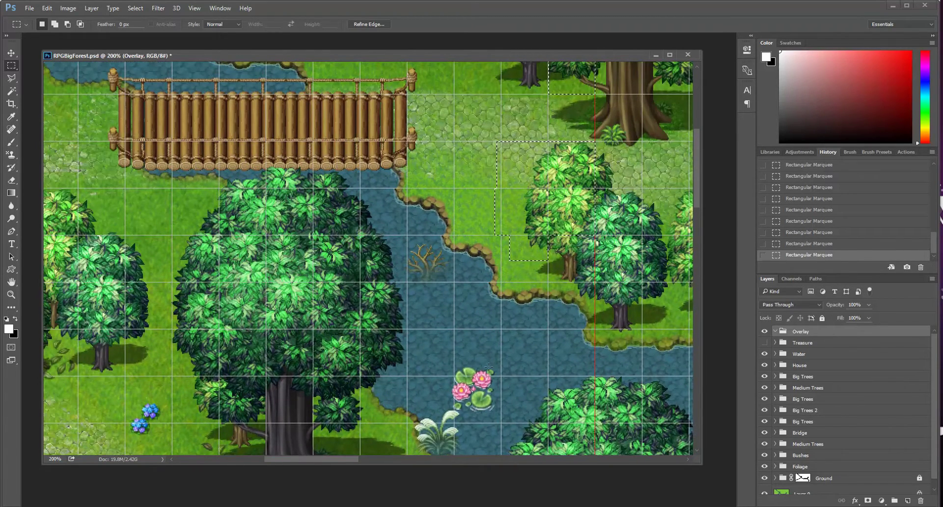
pyautogui.moveTo(488, 366); pyautogui.dragTo(449, 295)
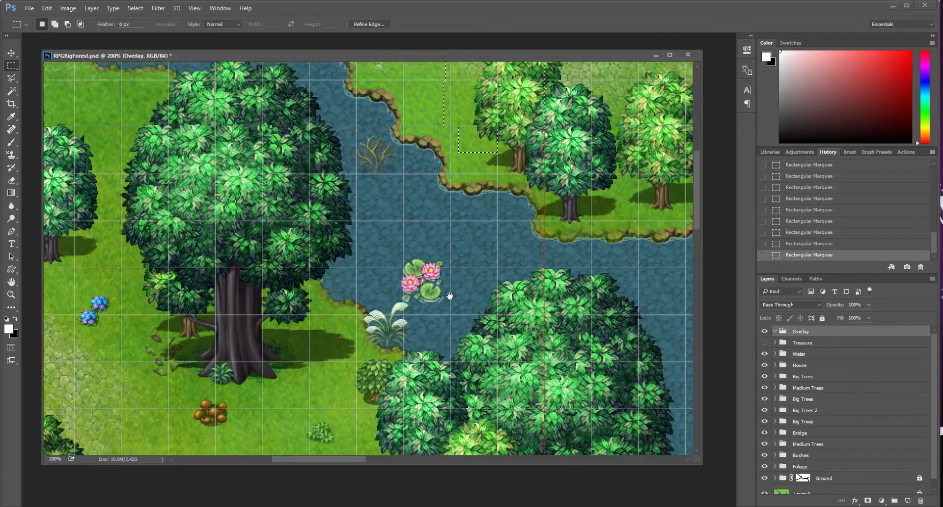
pyautogui.moveTo(404, 233); pyautogui.dragTo(509, 315)
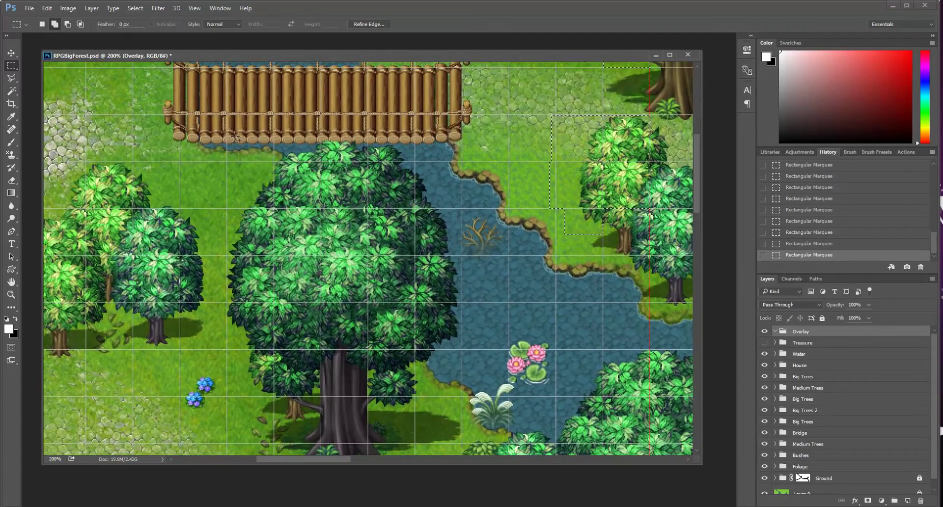
pyautogui.moveTo(226, 134); pyautogui.dragTo(461, 349)
# Extend the selection over the western edge and low western foliage of the big tree south of the bridge.
pyautogui.moveTo(472, 383); pyautogui.dragTo(476, 325)
pyautogui.moveTo(225, 210); pyautogui.dragTo(257, 266)
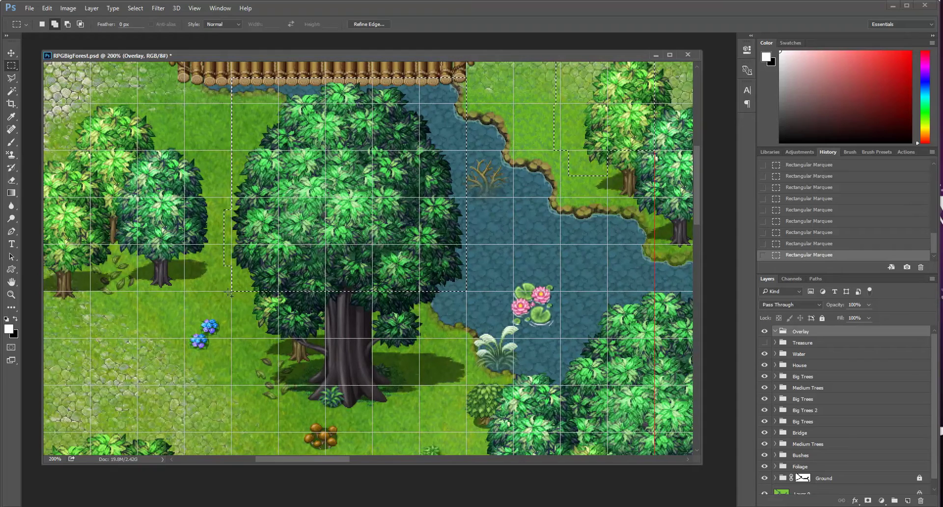
pyautogui.moveTo(230, 294); pyautogui.dragTo(294, 339)
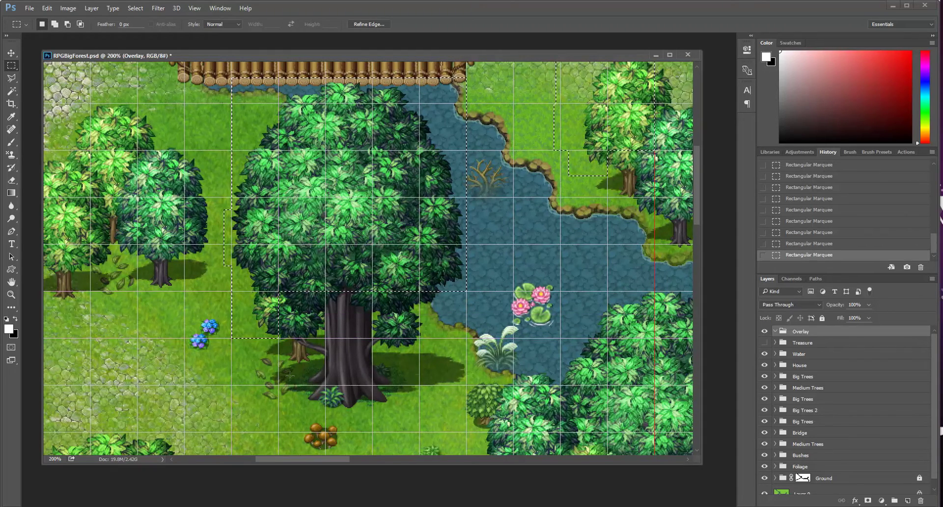
# Add the thin bare branch just west of the big dark trunk south of the bridge to the selection with the Polygonal Lasso.
pyautogui.moveTo(290, 376); pyautogui.dragTo(297, 346)
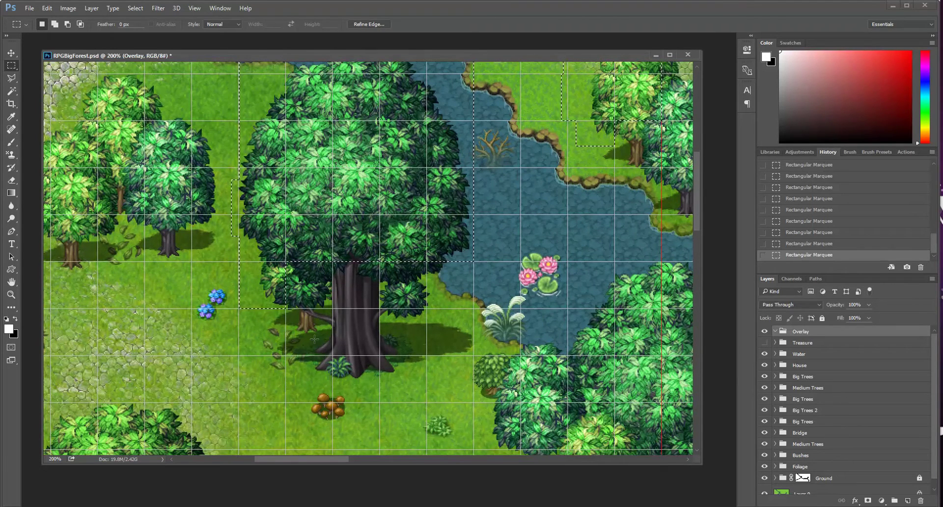
pyautogui.moveTo(371, 395); pyautogui.dragTo(431, 390)
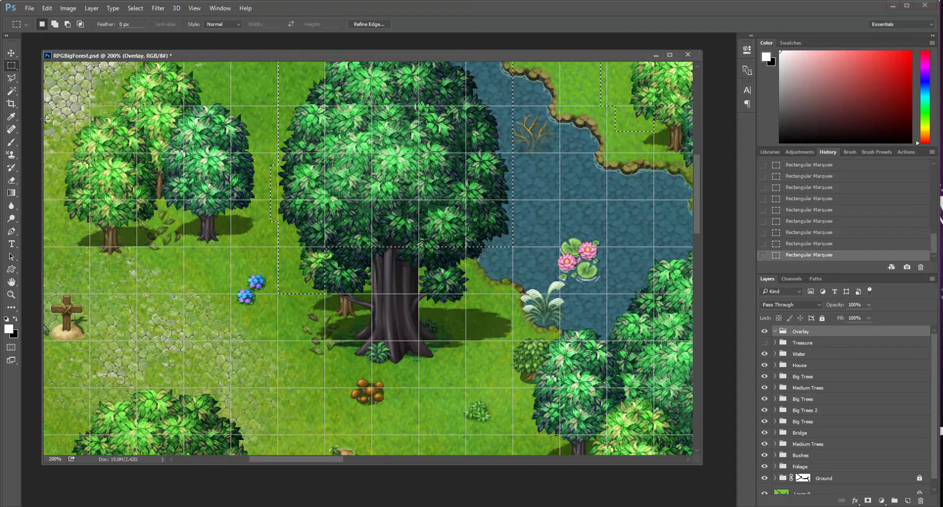
pyautogui.click(13, 80)
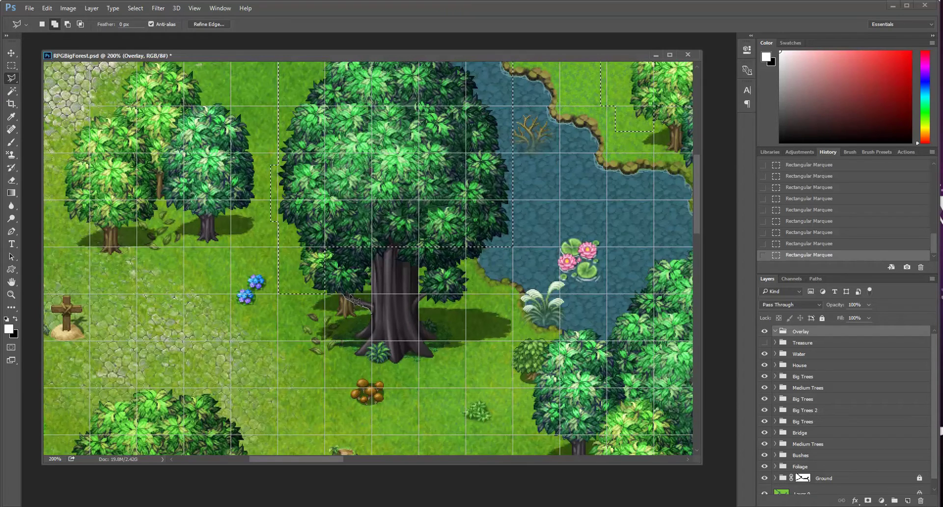
pyautogui.doubleClick(377, 310)
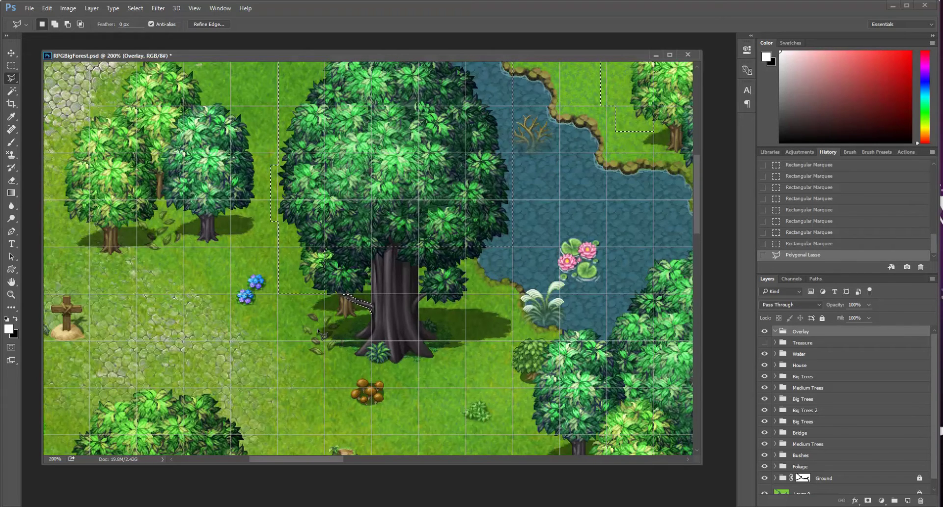
pyautogui.moveTo(435, 339); pyautogui.dragTo(380, 341)
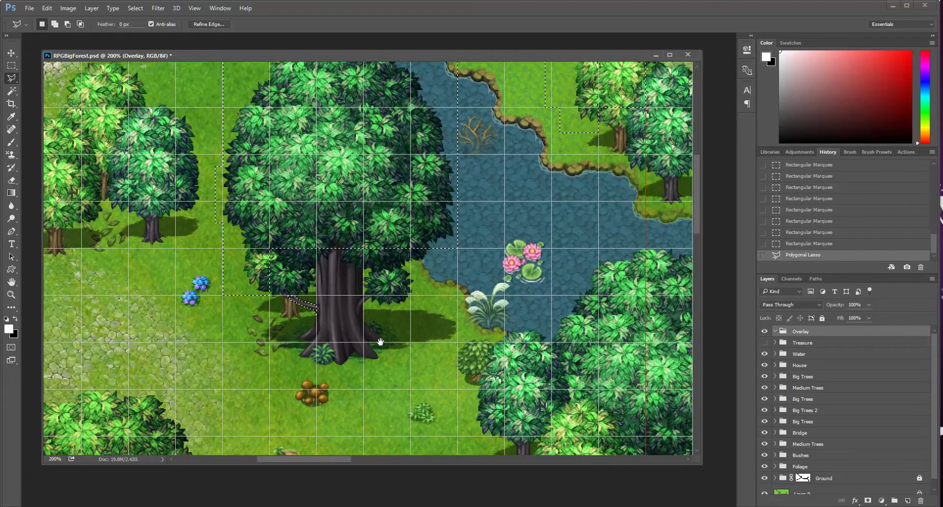
# Extend the selection with rectangles over the upper trunk, the low foliage east of it and the lower eastern crown edge of the same tree.
pyautogui.click(8, 69)
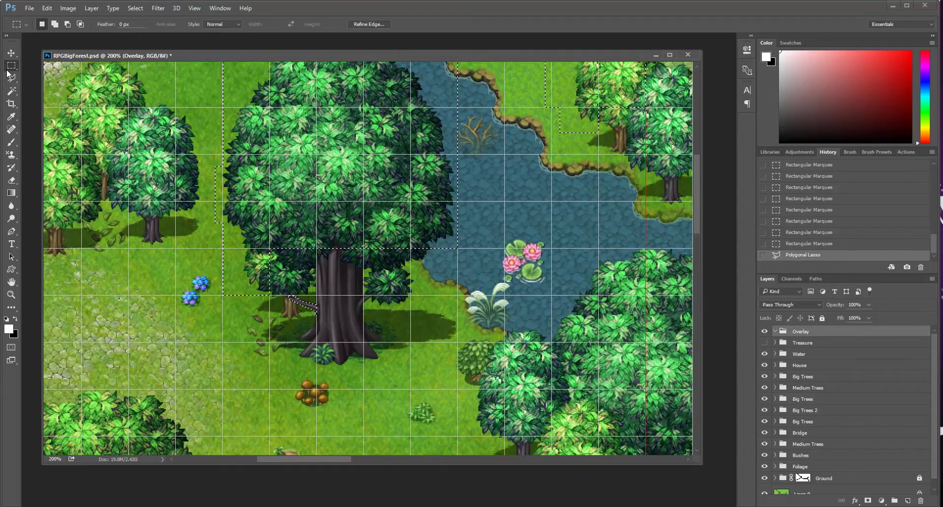
pyautogui.moveTo(439, 326); pyautogui.dragTo(375, 314)
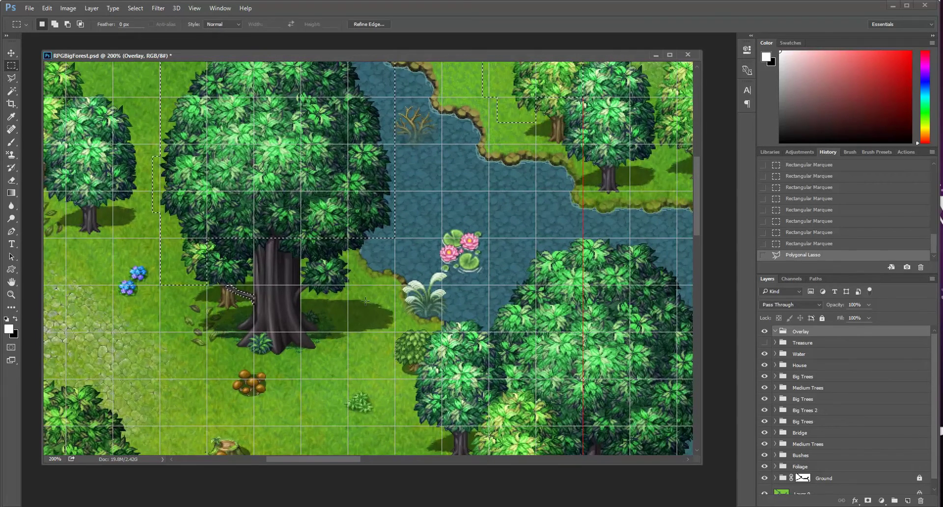
pyautogui.moveTo(303, 239); pyautogui.dragTo(350, 282)
pyautogui.moveTo(255, 239); pyautogui.dragTo(298, 272)
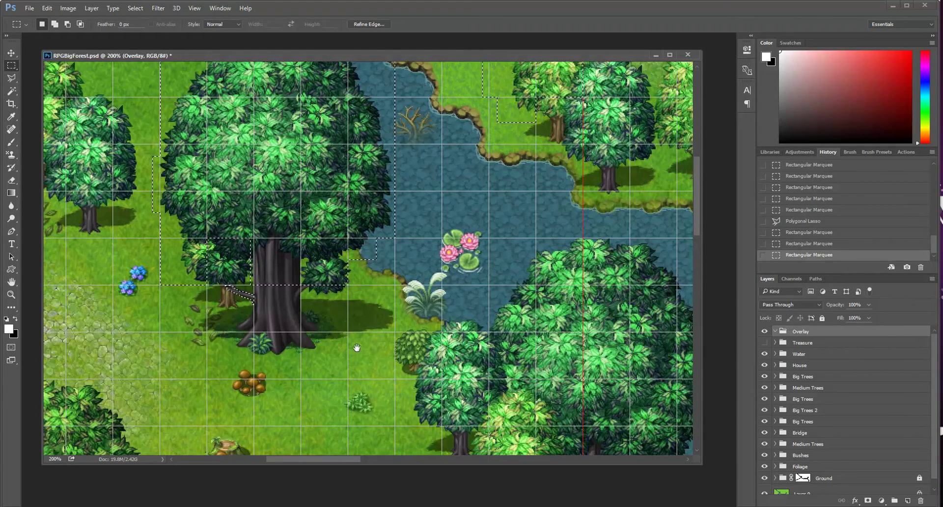
pyautogui.moveTo(356, 347); pyautogui.dragTo(440, 362)
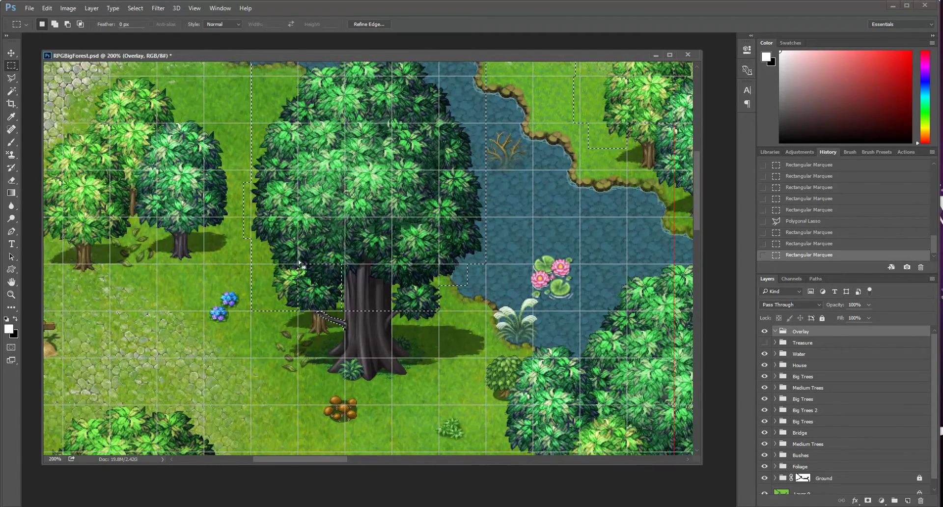
pyautogui.moveTo(345, 292); pyautogui.dragTo(268, 258)
pyautogui.moveTo(279, 290); pyautogui.dragTo(364, 307)
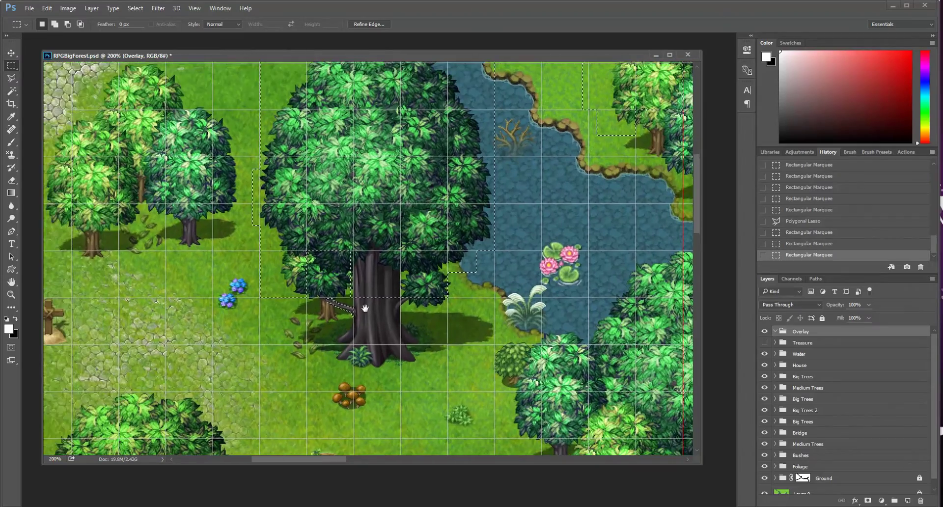
# Add a large rectangle over the main crown of the big dark-trunked tree on the southern shore of the pond to the selection.
pyautogui.moveTo(438, 352); pyautogui.dragTo(337, 319)
pyautogui.moveTo(462, 331); pyautogui.dragTo(291, 313)
pyautogui.moveTo(334, 193); pyautogui.dragTo(558, 389)
# Add the dark-green medium tree's crown just west of the big pond-side tree to the selection using stacked rectangles.
pyautogui.moveTo(297, 169); pyautogui.dragTo(350, 107)
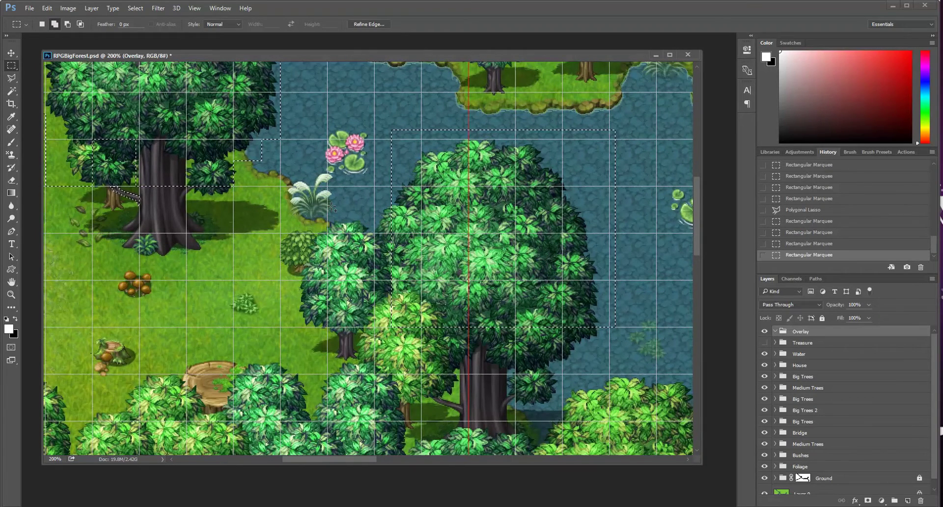
pyautogui.moveTo(332, 206); pyautogui.dragTo(391, 281)
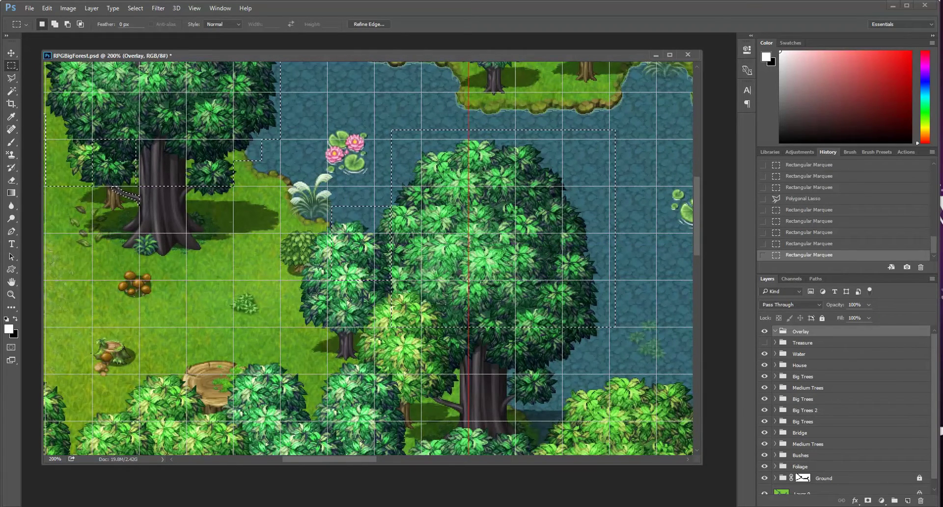
pyautogui.moveTo(328, 208); pyautogui.dragTo(342, 278)
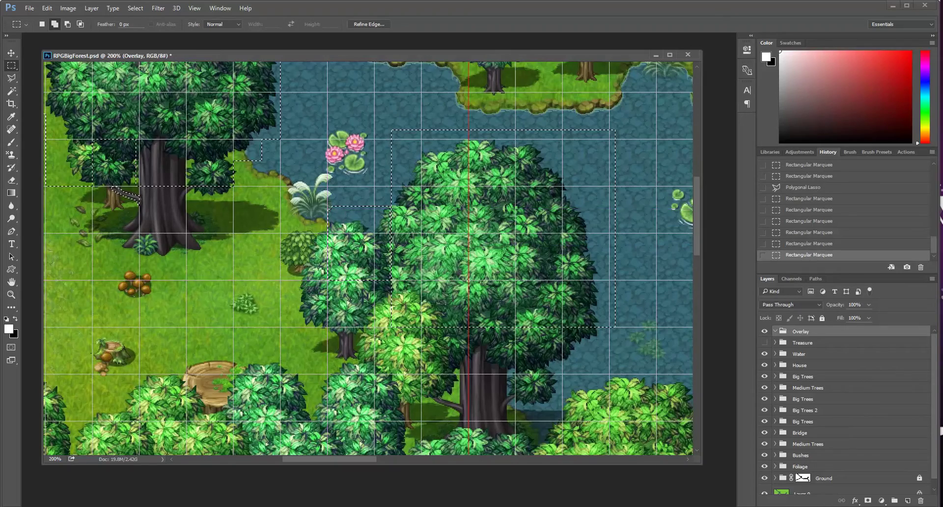
pyautogui.moveTo(280, 281); pyautogui.dragTo(393, 326)
# Add rectangles over the upper crowns of the dark-green trees east of the flat stump and the bright-green tree west of it.
pyautogui.moveTo(358, 376); pyautogui.dragTo(436, 302)
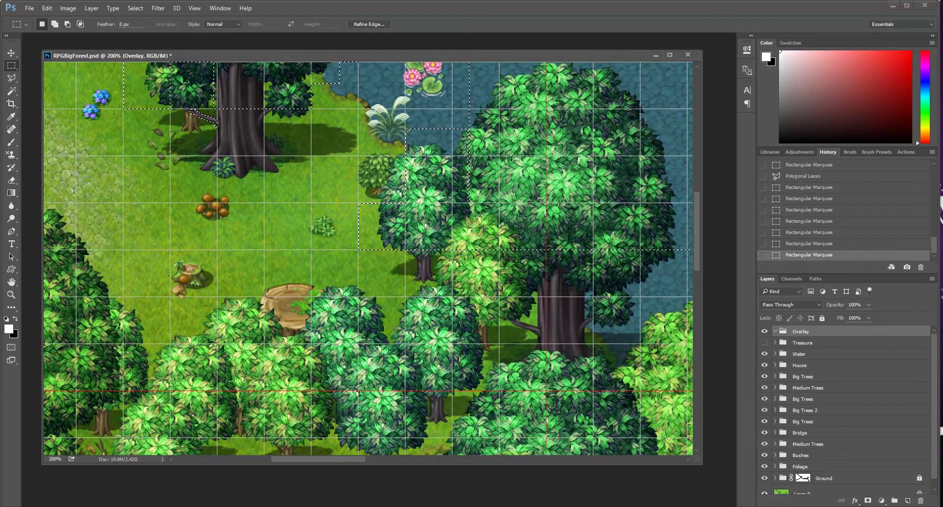
pyautogui.moveTo(358, 284); pyautogui.dragTo(405, 344)
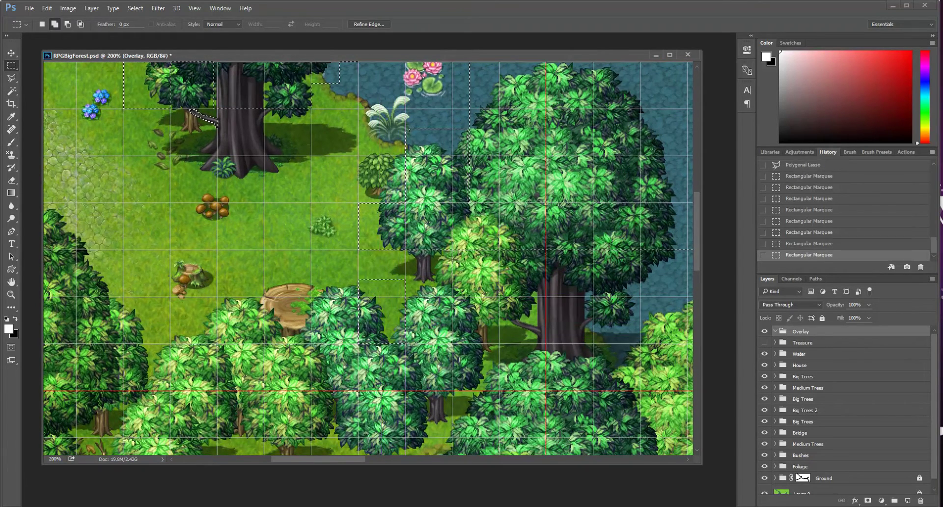
pyautogui.moveTo(405, 297); pyautogui.dragTo(452, 344)
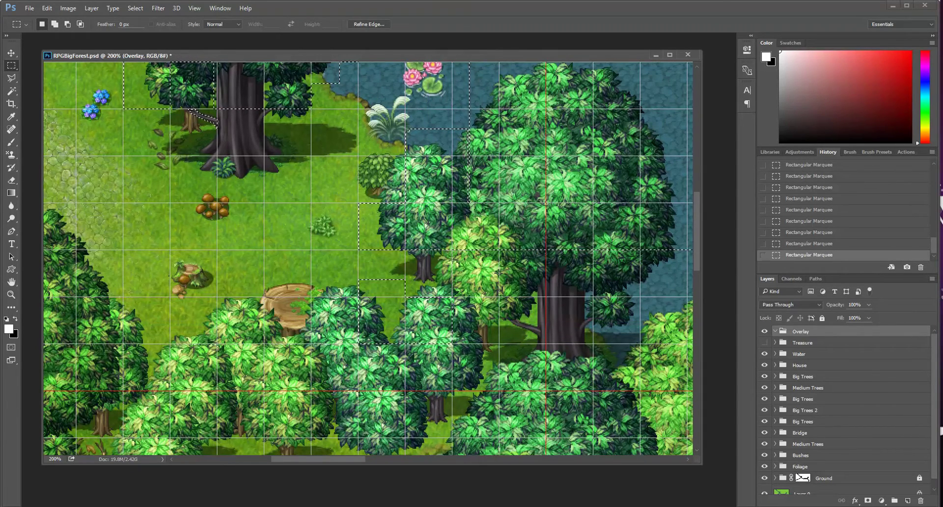
pyautogui.moveTo(281, 253); pyautogui.dragTo(329, 248)
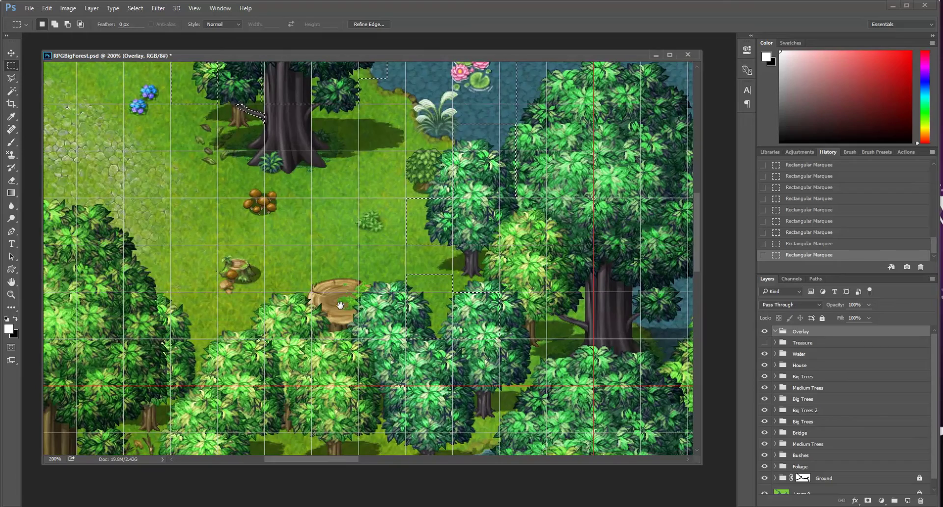
pyautogui.moveTo(340, 305); pyautogui.dragTo(381, 308)
pyautogui.moveTo(415, 283); pyautogui.dragTo(481, 280)
pyautogui.moveTo(373, 262); pyautogui.dragTo(436, 332)
# Extend the selection with a wide strip across the row of medium trees south of the flat stump and a small rectangle at its eastern end.
pyautogui.moveTo(529, 379); pyautogui.dragTo(478, 320)
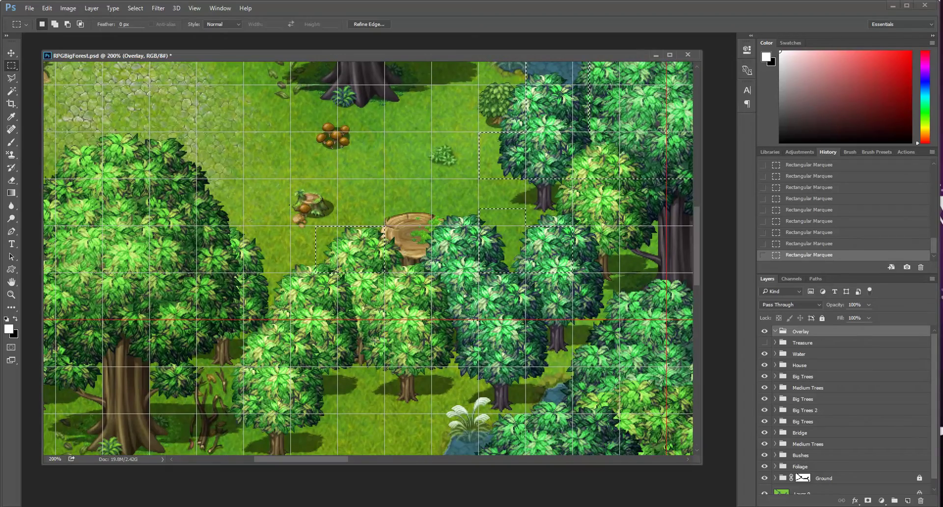
pyautogui.moveTo(409, 349); pyautogui.dragTo(425, 362)
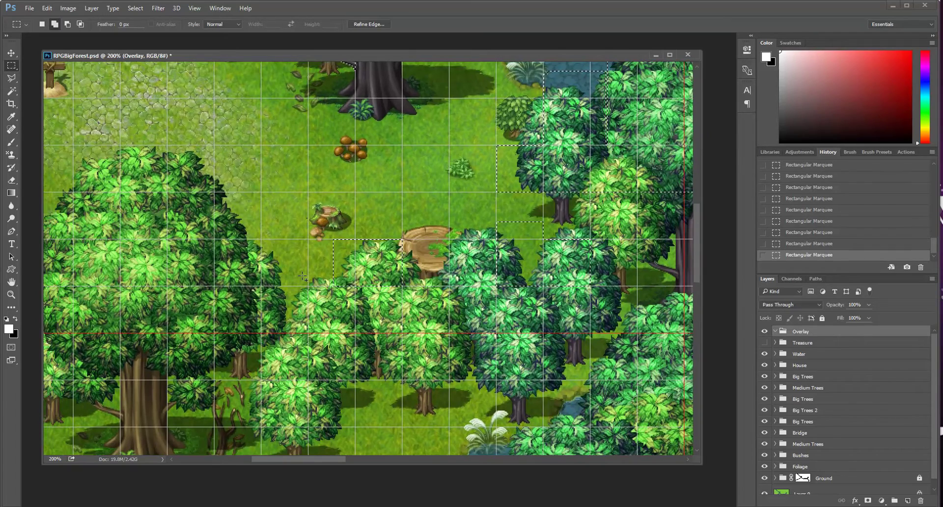
pyautogui.moveTo(308, 273); pyautogui.dragTo(557, 310)
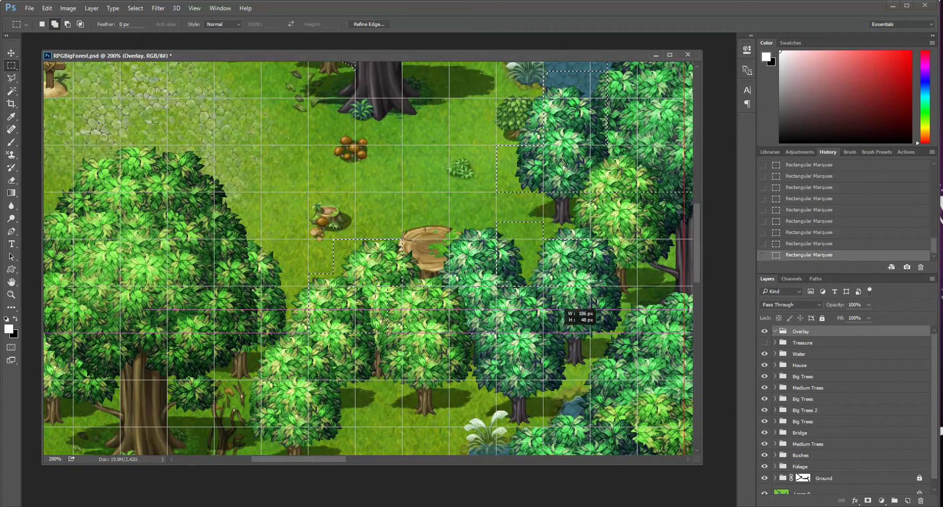
pyautogui.moveTo(591, 335); pyautogui.dragTo(592, 335)
pyautogui.hscroll(5, 591, 336)
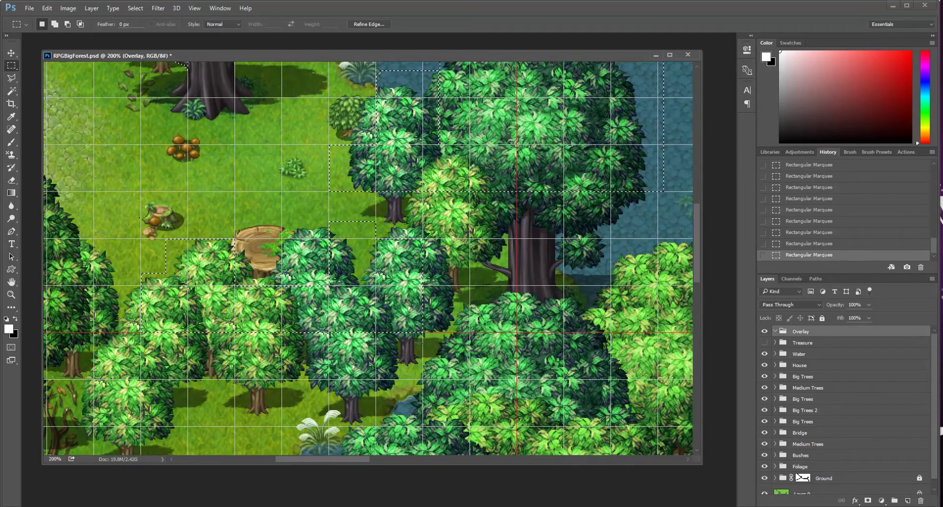
pyautogui.moveTo(433, 289); pyautogui.dragTo(474, 332)
pyautogui.moveTo(474, 367); pyautogui.dragTo(469, 350)
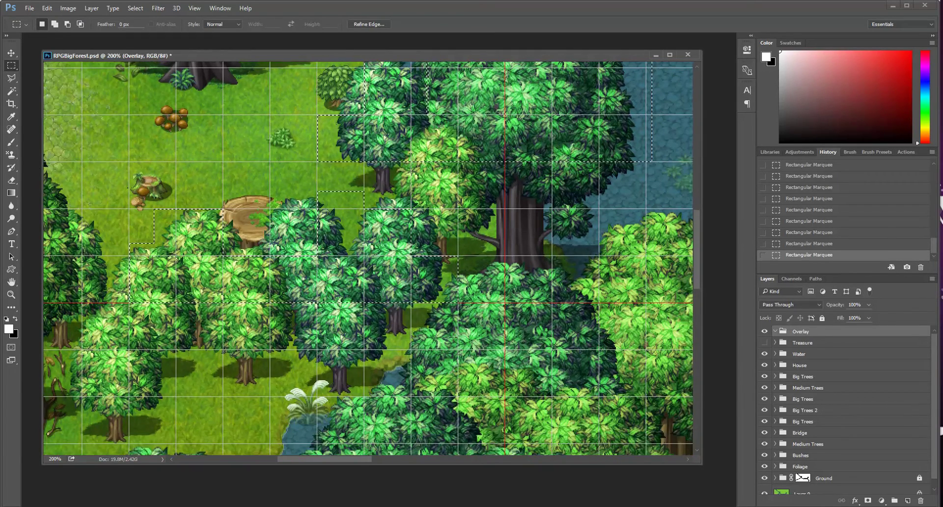
# Add the crown of the big bright-green tree southeast of the house to the selection using two large overlapping rectangles.
pyautogui.press('alt')
pyautogui.moveTo(460, 345); pyautogui.dragTo(553, 377)
pyautogui.moveTo(258, 278); pyautogui.dragTo(95, 337)
pyautogui.press('shift')
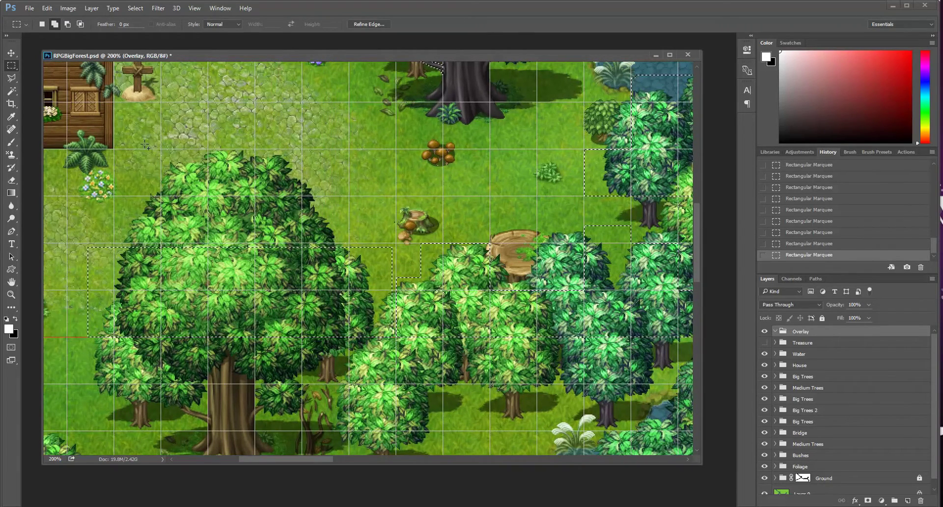
pyautogui.moveTo(116, 150); pyautogui.dragTo(349, 268)
# Add the upper crowns of the cluster of medium trees south of the house to the selection with two rectangles.
pyautogui.moveTo(279, 406); pyautogui.dragTo(483, 410)
pyautogui.moveTo(263, 364); pyautogui.dragTo(376, 394)
pyautogui.moveTo(259, 250); pyautogui.dragTo(379, 348)
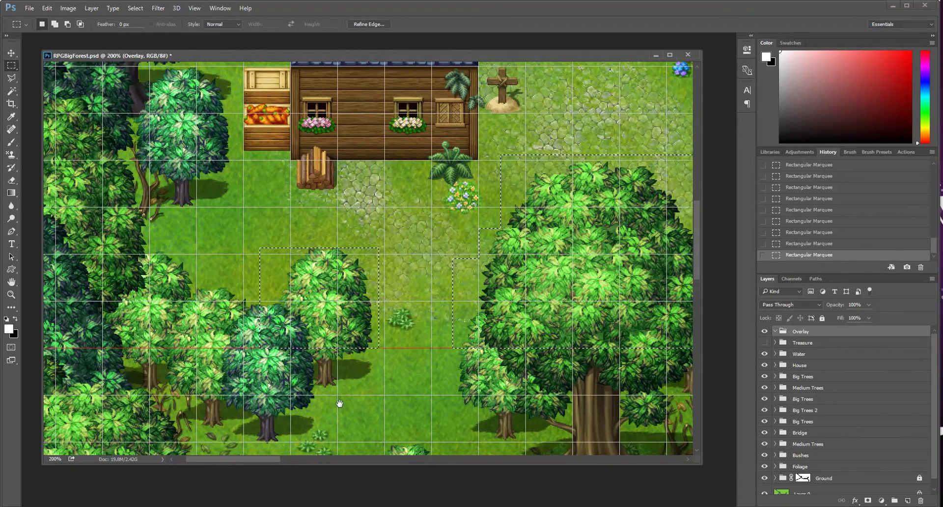
pyautogui.moveTo(336, 404); pyautogui.dragTo(396, 405)
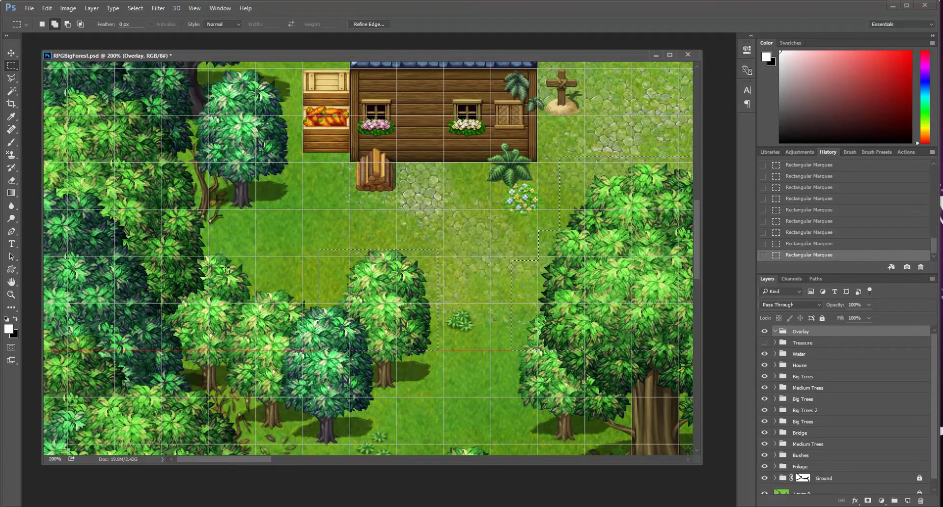
pyautogui.moveTo(210, 248); pyautogui.dragTo(349, 351)
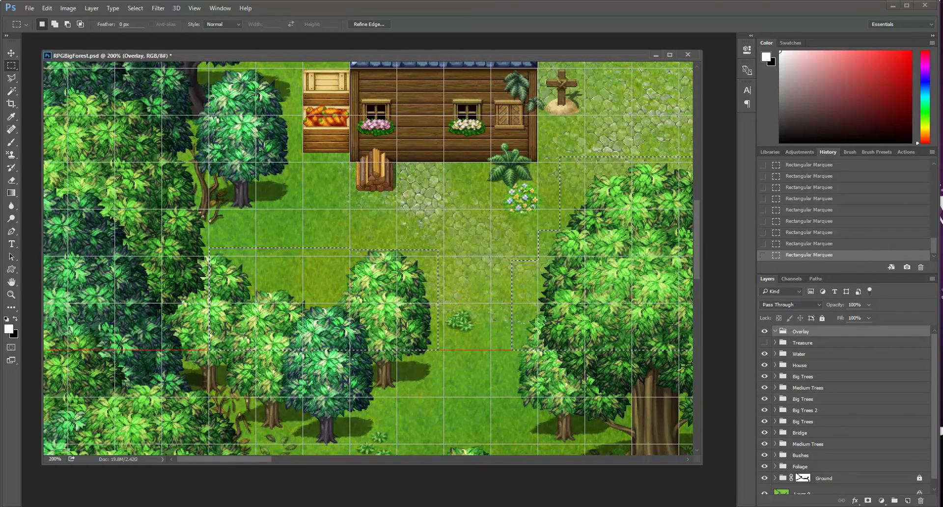
# Add the eastern foliage edge of the western forest and the crown of the dark-green medium tree west of the house to the selection.
pyautogui.moveTo(309, 206); pyautogui.dragTo(332, 224)
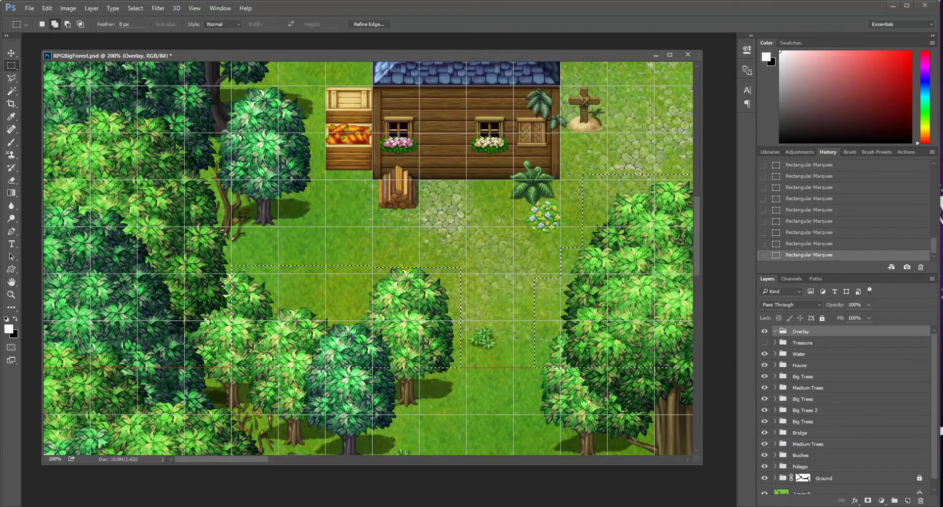
pyautogui.moveTo(190, 146); pyautogui.dragTo(241, 321)
pyautogui.moveTo(330, 190); pyautogui.dragTo(399, 292)
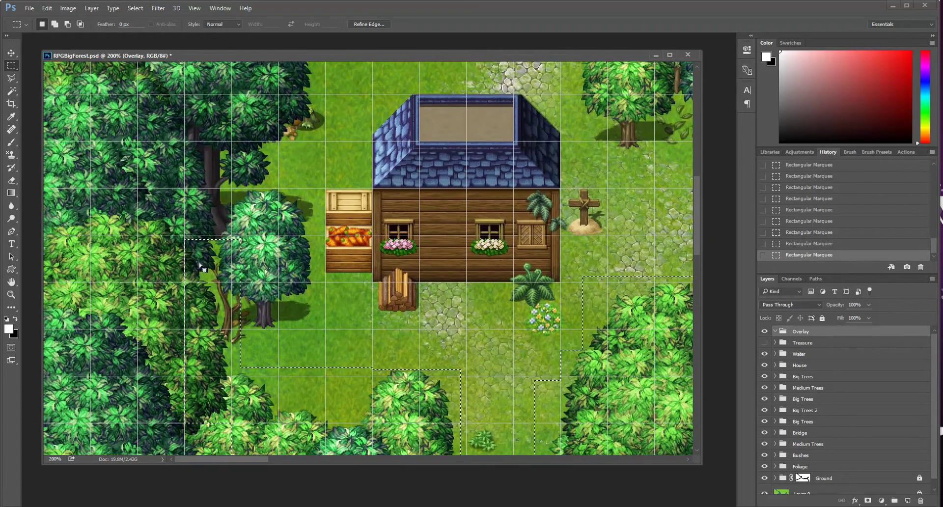
pyautogui.press('shift')
pyautogui.moveTo(187, 232); pyautogui.dragTo(314, 300)
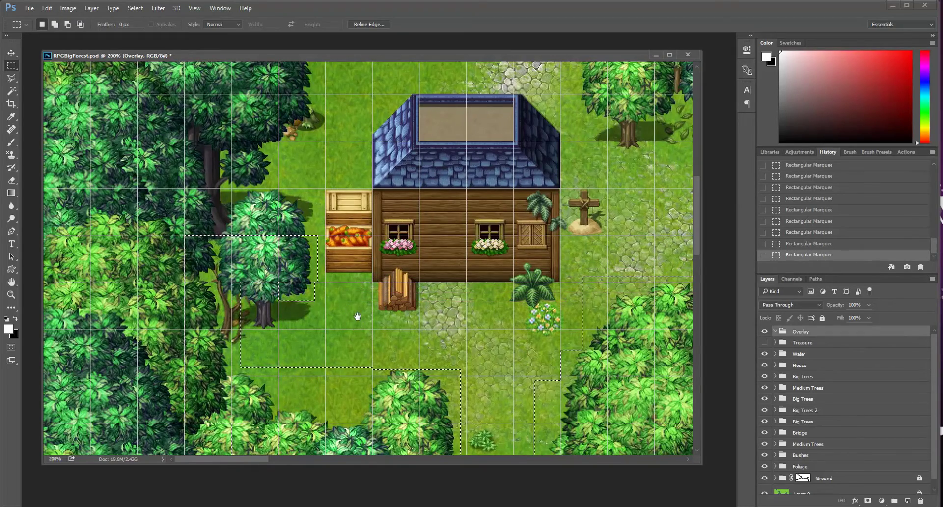
# Add the low foliage east of the trunk and the eastern crown of the big dark tree northwest of the house to the selection.
pyautogui.moveTo(356, 272); pyautogui.dragTo(358, 323)
pyautogui.moveTo(353, 241); pyautogui.dragTo(354, 296)
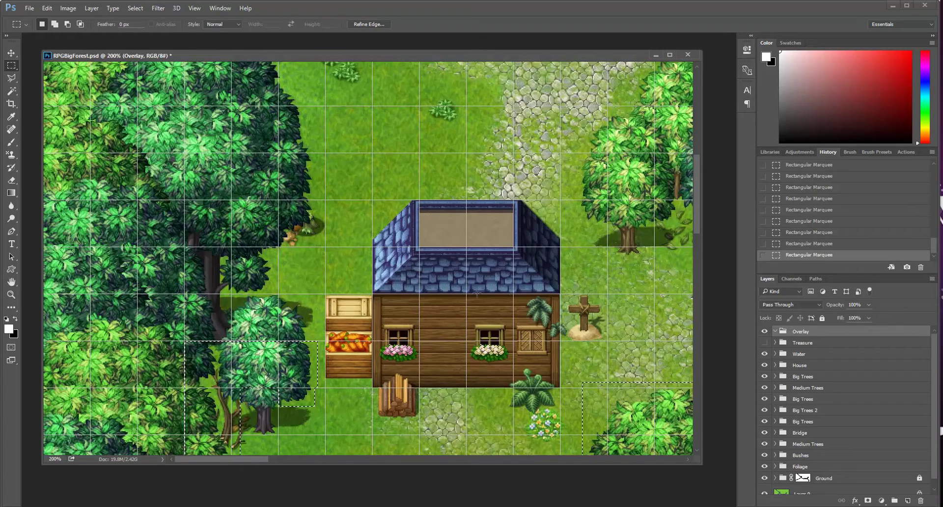
pyautogui.moveTo(278, 294); pyautogui.dragTo(247, 103)
pyautogui.moveTo(355, 258); pyautogui.dragTo(355, 326)
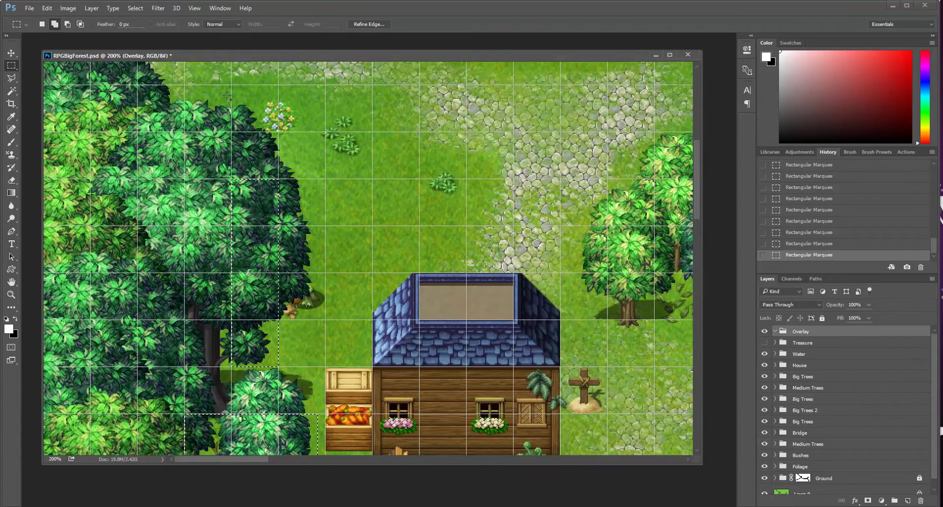
pyautogui.moveTo(231, 101); pyautogui.dragTo(366, 271)
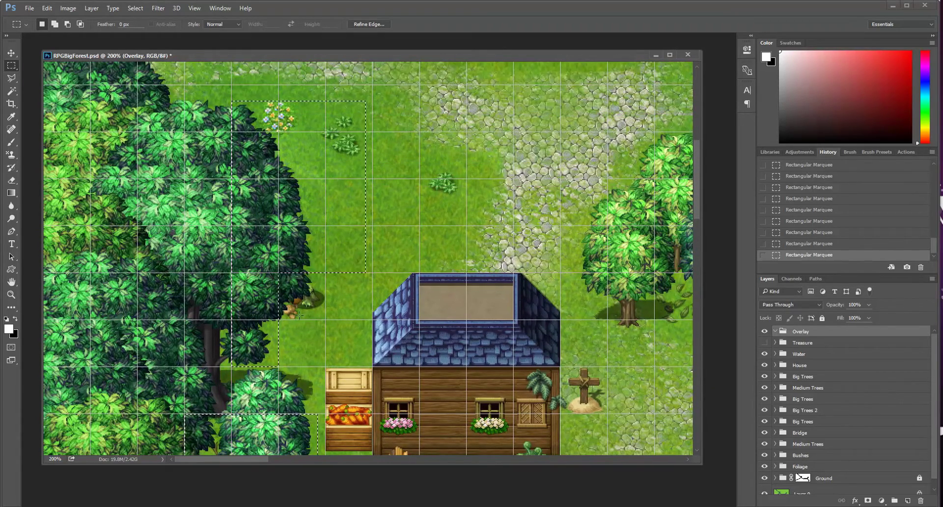
pyautogui.moveTo(357, 338); pyautogui.dragTo(357, 322)
pyautogui.scroll(2, 333, 333)
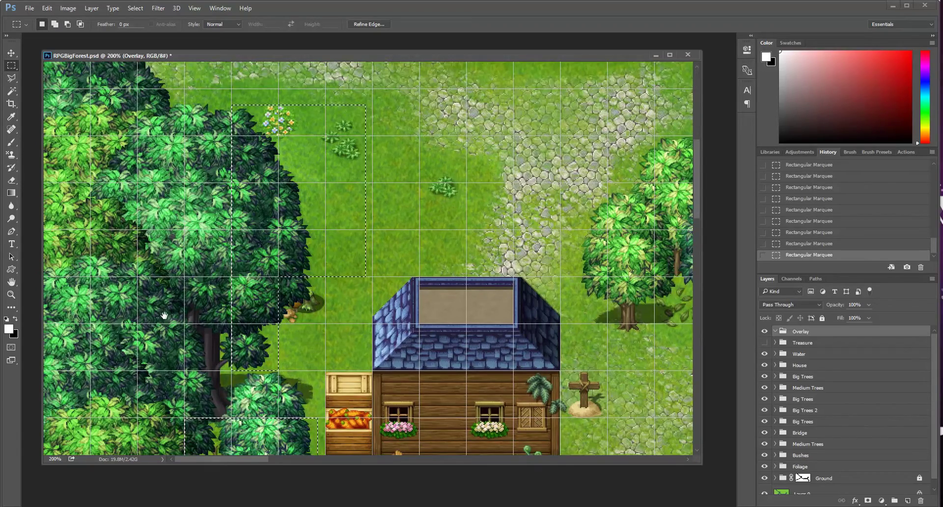
pyautogui.moveTo(165, 315); pyautogui.dragTo(218, 278)
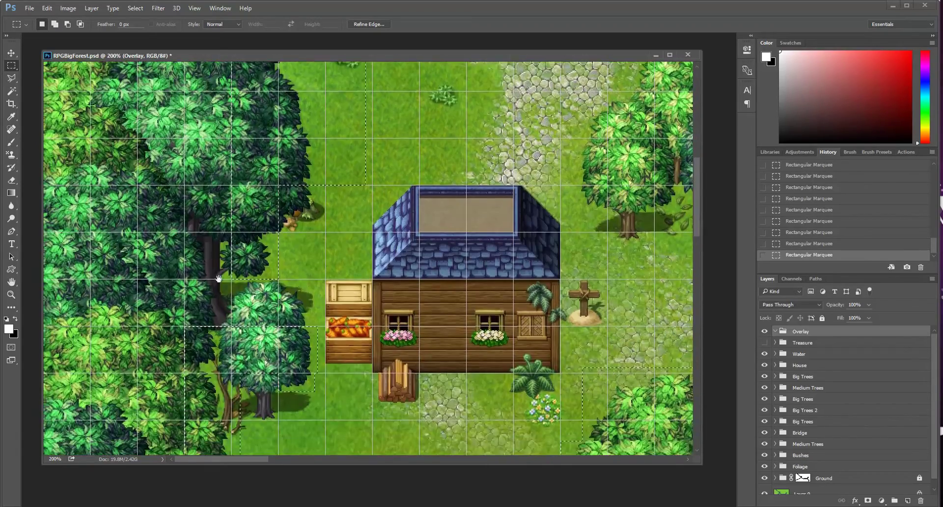
pyautogui.scroll(-2, 218, 278)
pyautogui.scroll(6, 208, 250)
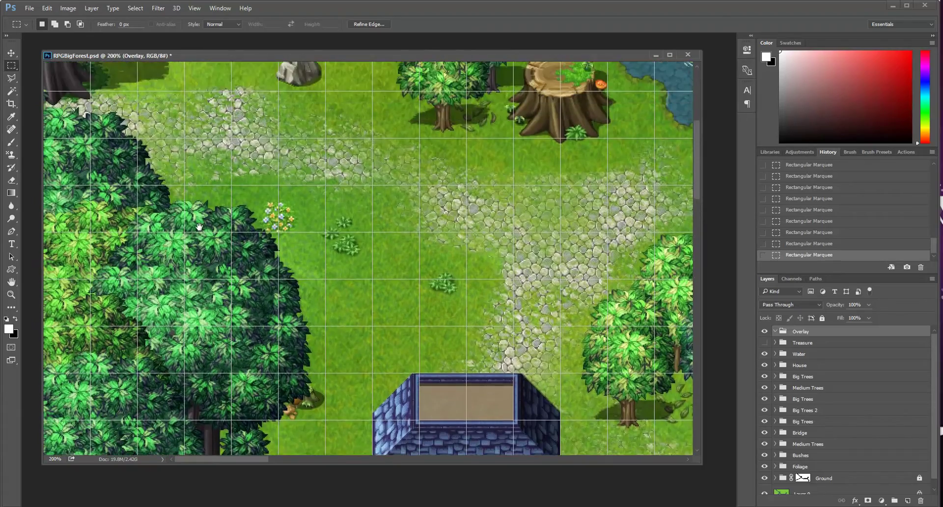
# Add the western forest foliage northwest of the house, up to the stone path, to the selection with one tall rectangle.
pyautogui.scroll(-3, 199, 226)
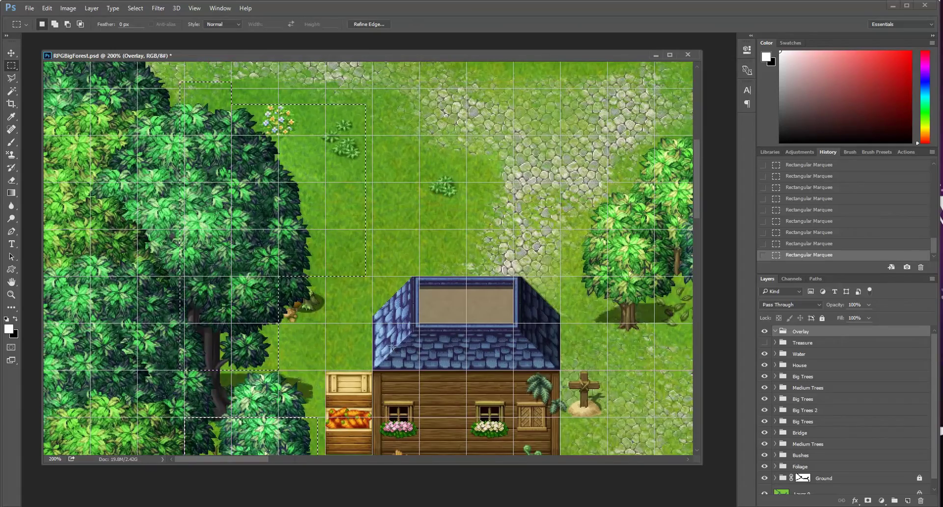
pyautogui.scroll(-2, 388, 269)
pyautogui.scroll(2, 388, 269)
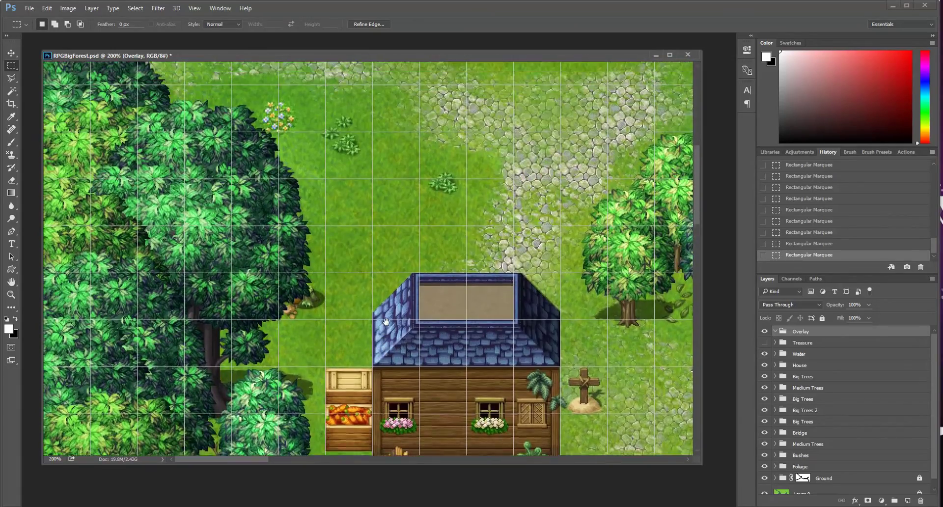
pyautogui.scroll(4, 351, 268)
pyautogui.scroll(2, 351, 267)
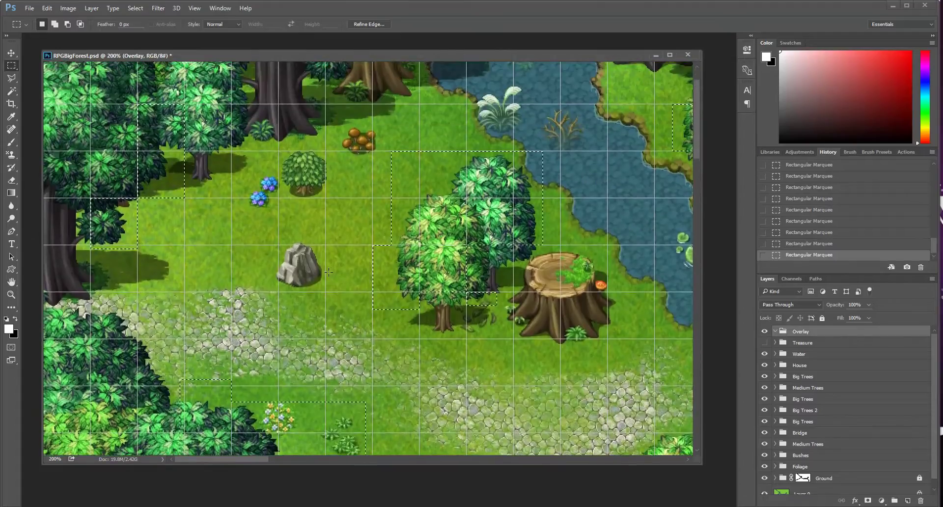
pyautogui.scroll(-5, 166, 157)
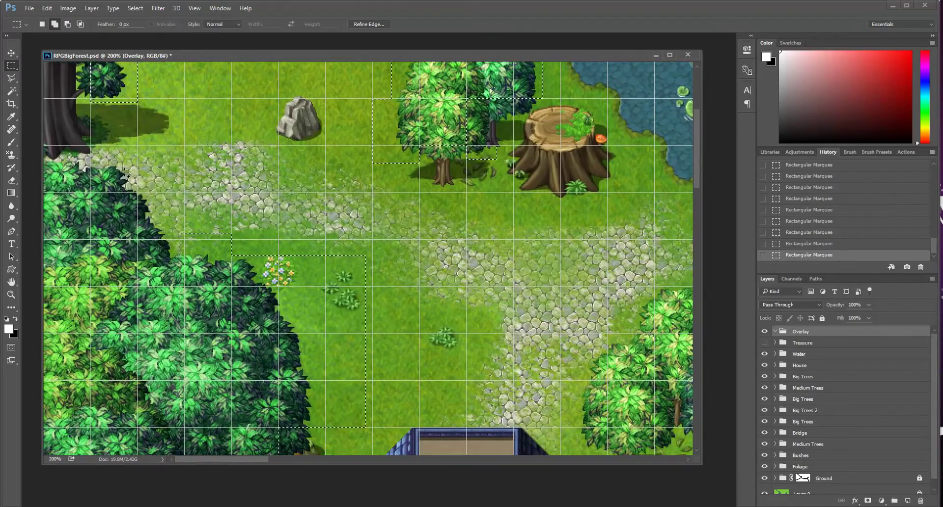
pyautogui.moveTo(452, 321); pyautogui.dragTo(452, 260)
pyautogui.press('shift')
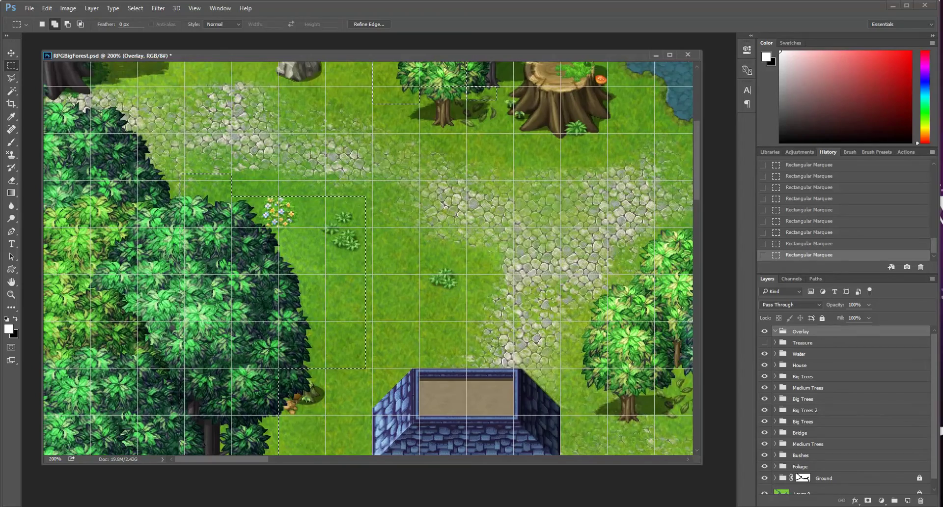
pyautogui.moveTo(204, 410); pyautogui.dragTo(204, 410)
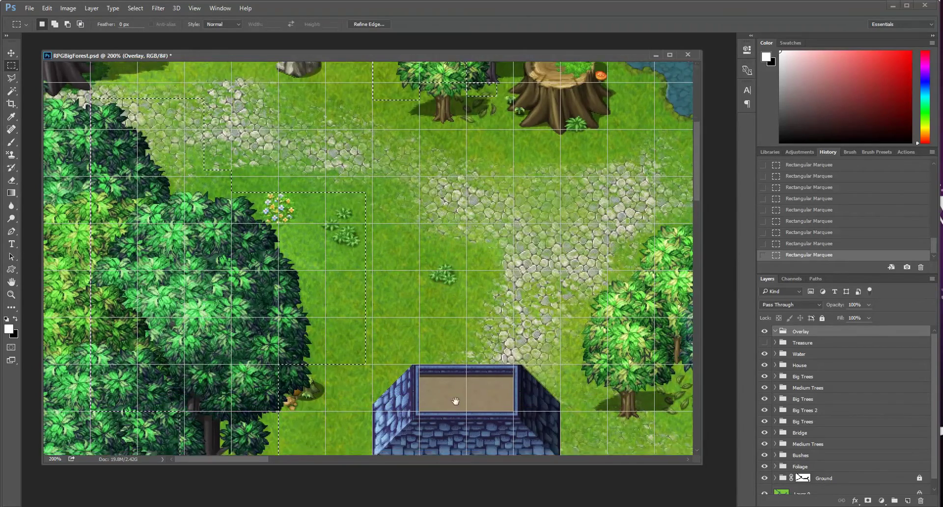
# Fill in the selection over the dense western forest foliage, from beside the big tree's trunk down to southwest of the house.
pyautogui.scroll(-7, 501, 213)
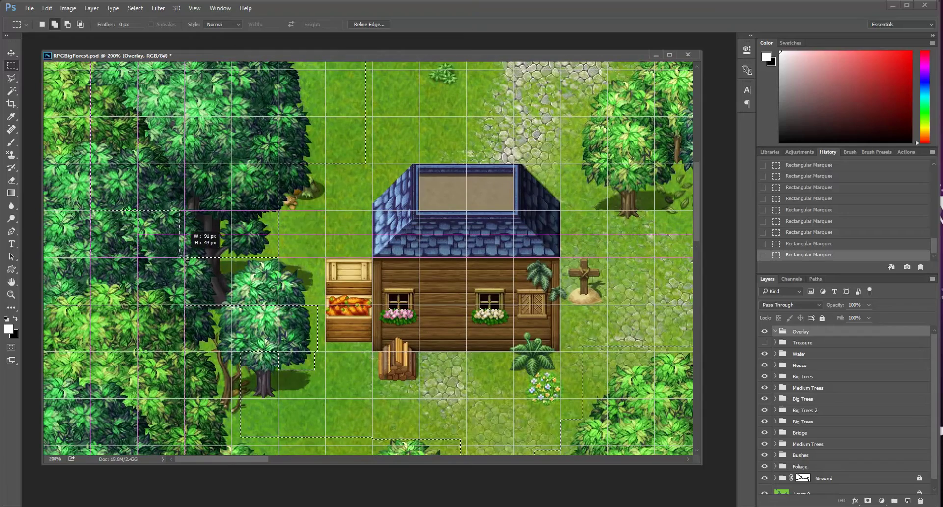
pyautogui.scroll(-1, 371, 336)
pyautogui.scroll(-1, 370, 335)
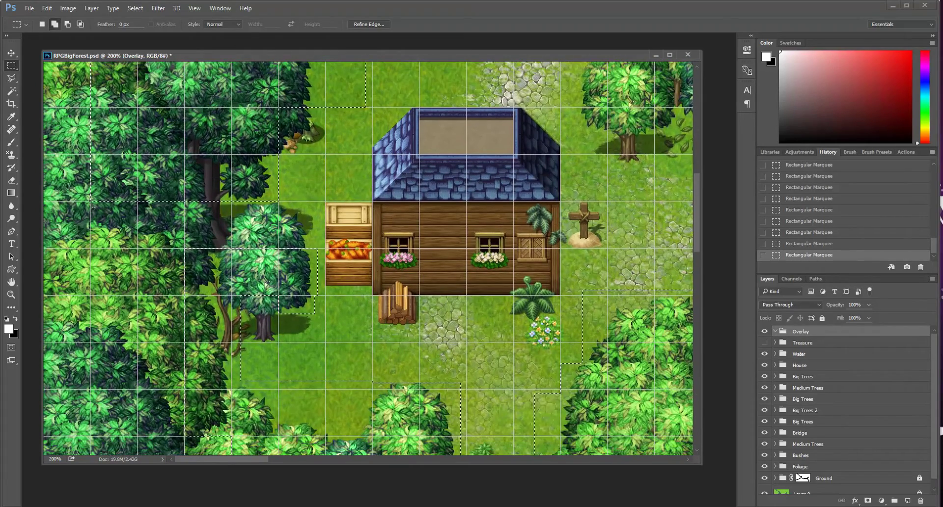
pyautogui.moveTo(90, 201); pyautogui.dragTo(184, 435)
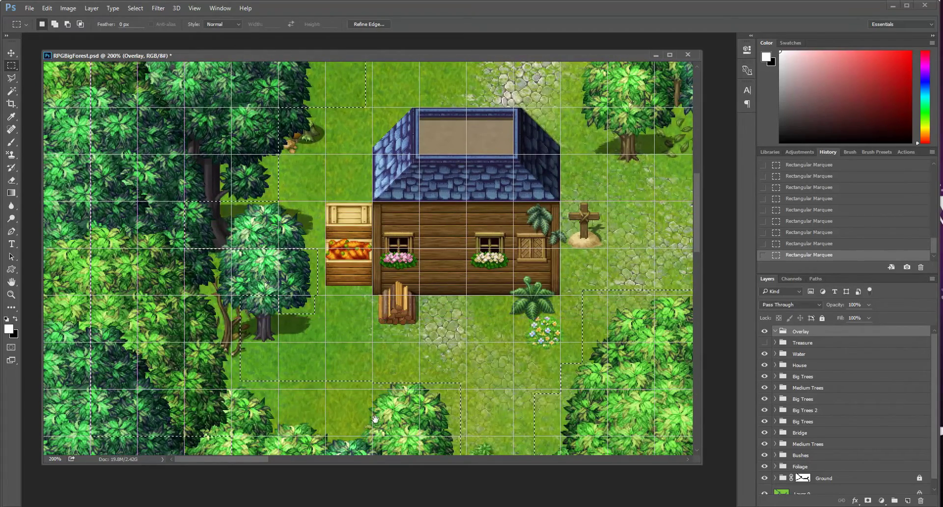
pyautogui.scroll(-4, 317, 290)
pyautogui.moveTo(91, 300); pyautogui.dragTo(324, 349)
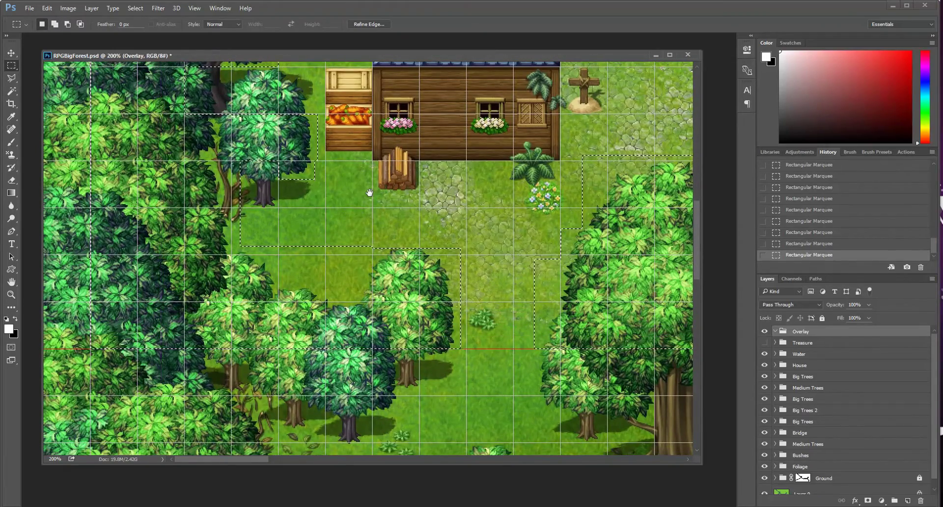
# Add the upper crowns of the three medium trees northeast of the house and the western tree's side foliage to the selection.
pyautogui.moveTo(380, 186); pyautogui.dragTo(257, 340)
pyautogui.moveTo(497, 198); pyautogui.dragTo(267, 364)
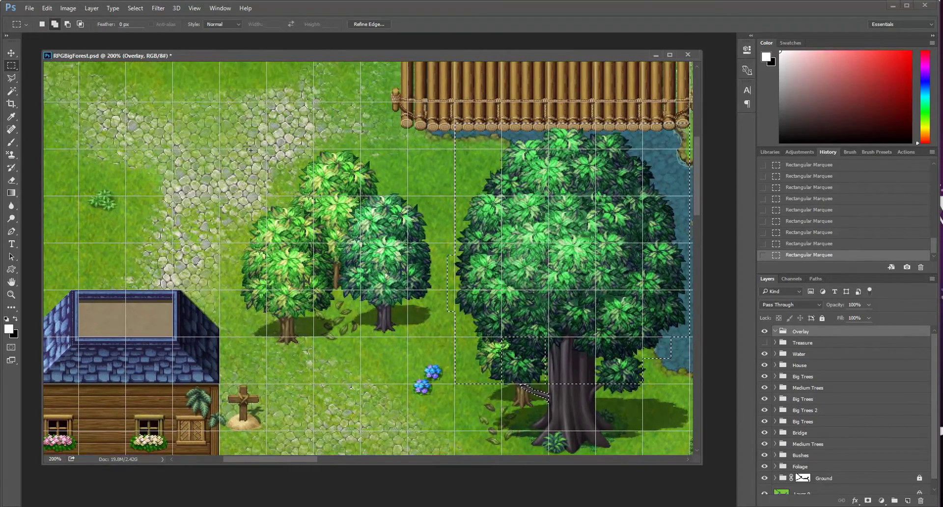
pyautogui.moveTo(437, 242); pyautogui.dragTo(437, 242)
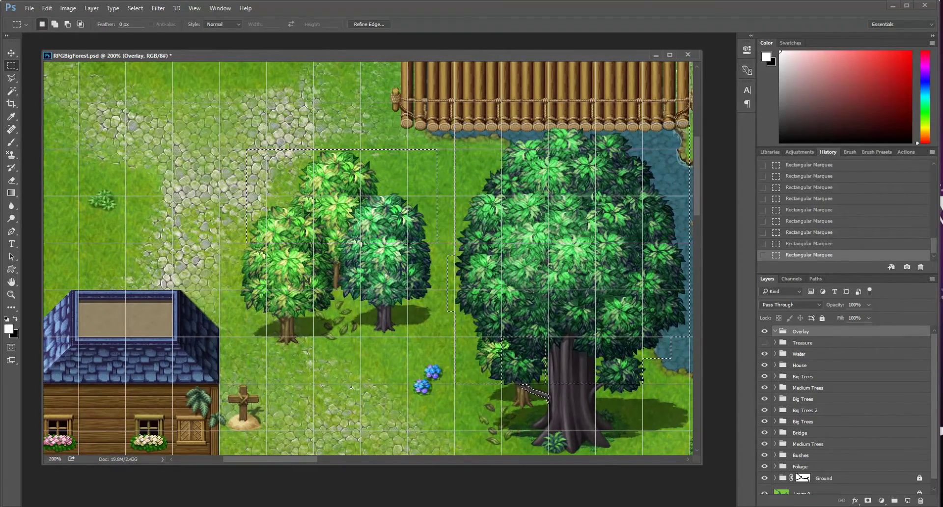
pyautogui.moveTo(223, 249); pyautogui.dragTo(313, 289)
pyautogui.moveTo(313, 262); pyautogui.dragTo(314, 263)
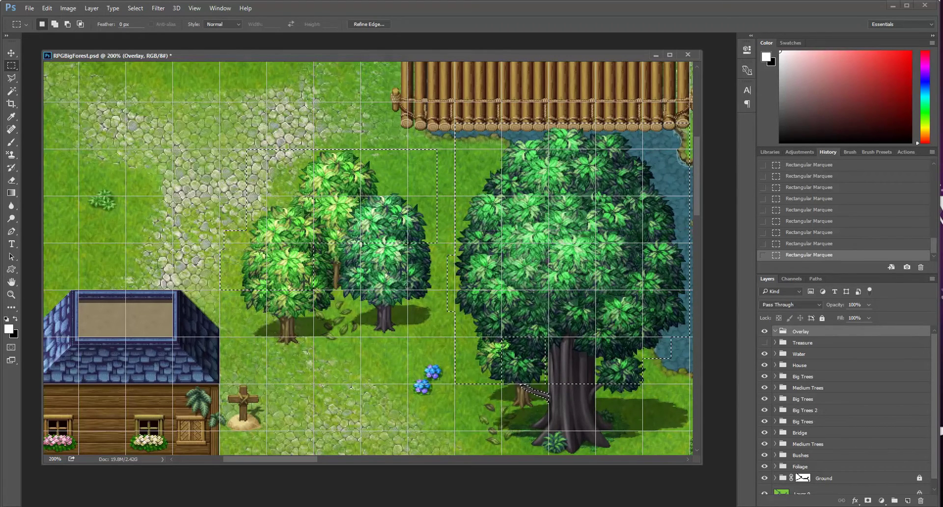
# Add the lower foliage of the three medium trees northeast of the house to the selection, leaving out their trunk bases.
pyautogui.moveTo(443, 237); pyautogui.dragTo(313, 289)
pyautogui.moveTo(229, 290); pyautogui.dragTo(265, 316)
pyautogui.moveTo(452, 263); pyautogui.dragTo(407, 303)
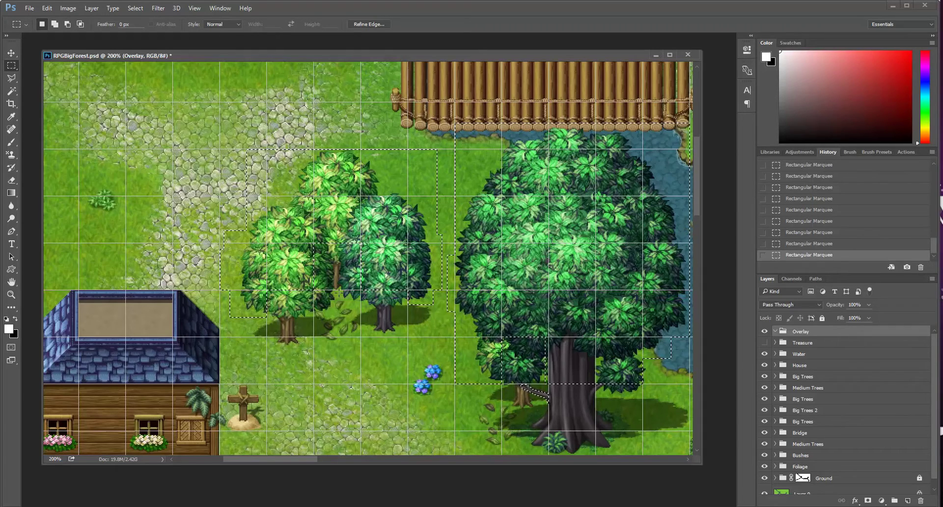
pyautogui.press('shift')
pyautogui.moveTo(314, 290); pyautogui.dragTo(361, 322)
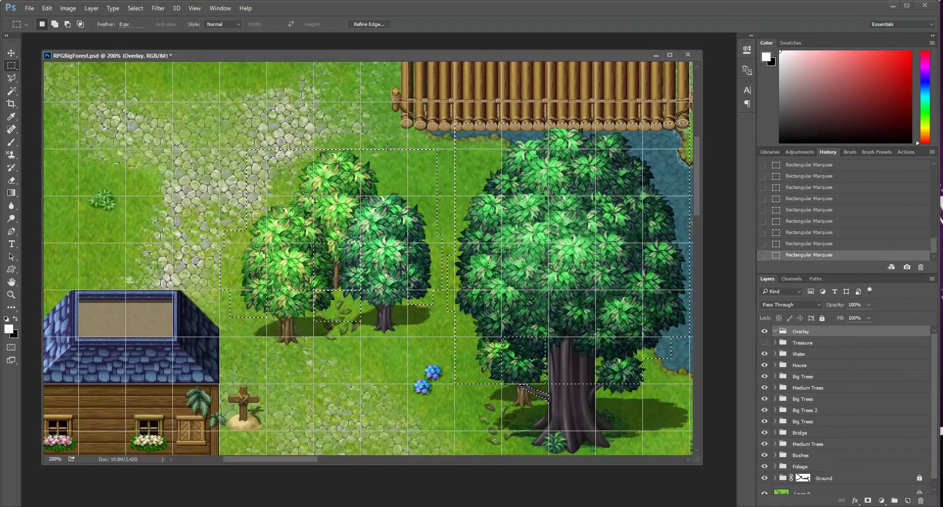
# Add the top strip of the house's blue roof to the selection with a rectangle spanning the roof's full width.
pyautogui.press('space')
pyautogui.moveTo(362, 137); pyautogui.dragTo(471, 91)
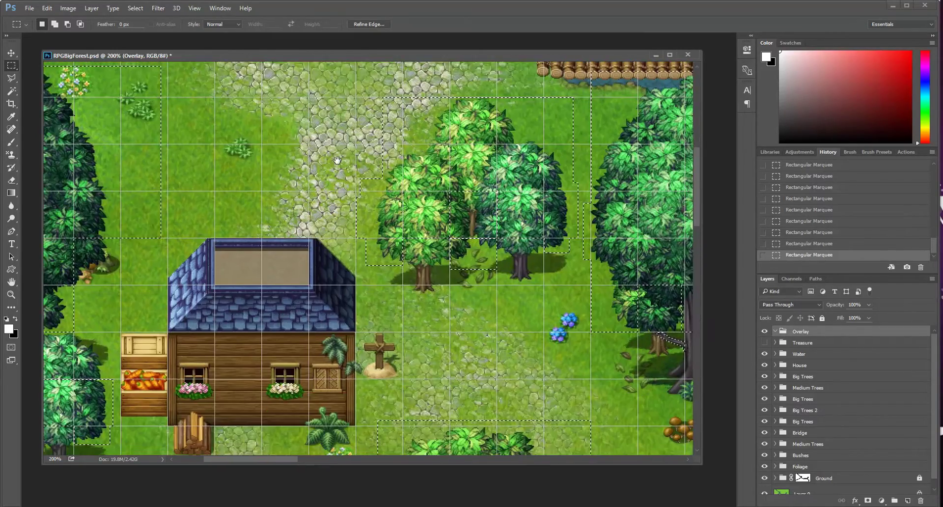
pyautogui.moveTo(453, 402); pyautogui.dragTo(375, 331)
pyautogui.moveTo(451, 373); pyautogui.dragTo(367, 253)
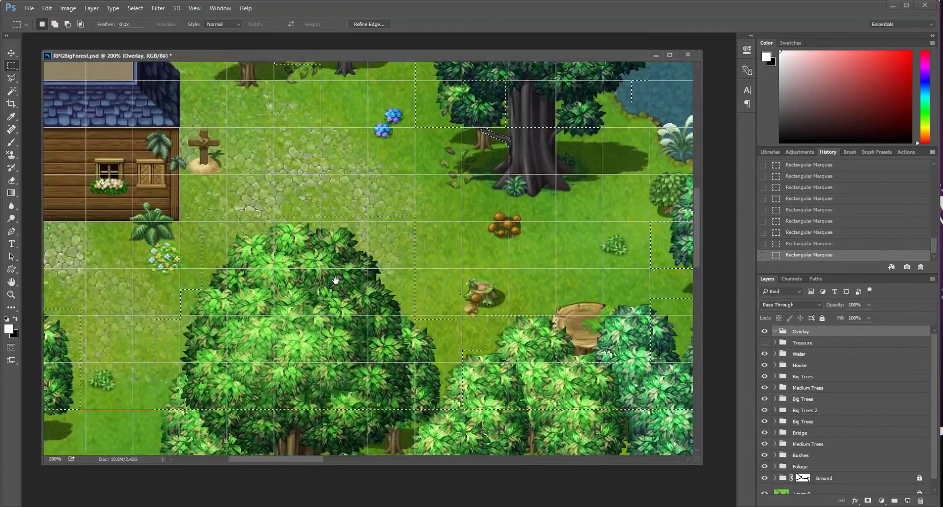
pyautogui.moveTo(351, 181); pyautogui.dragTo(227, 268)
pyautogui.moveTo(221, 208); pyautogui.dragTo(360, 276)
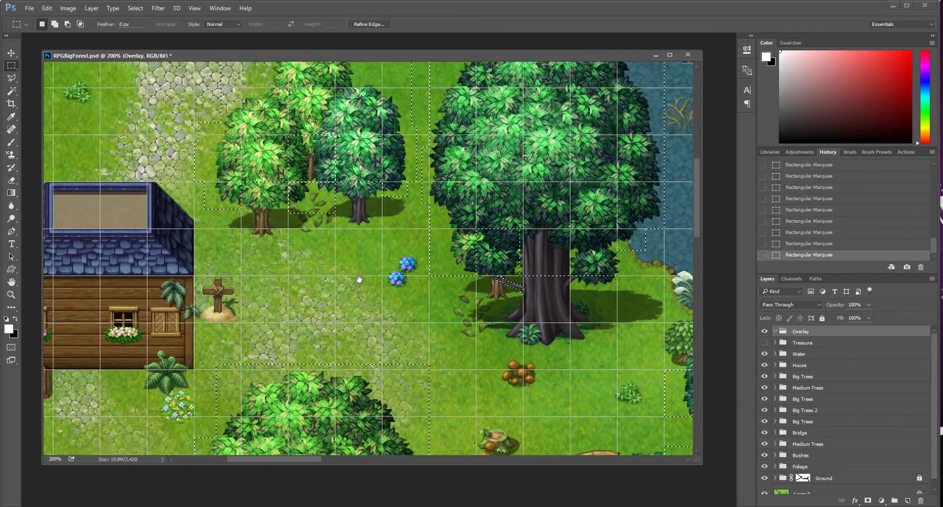
pyautogui.moveTo(289, 275); pyautogui.dragTo(516, 320)
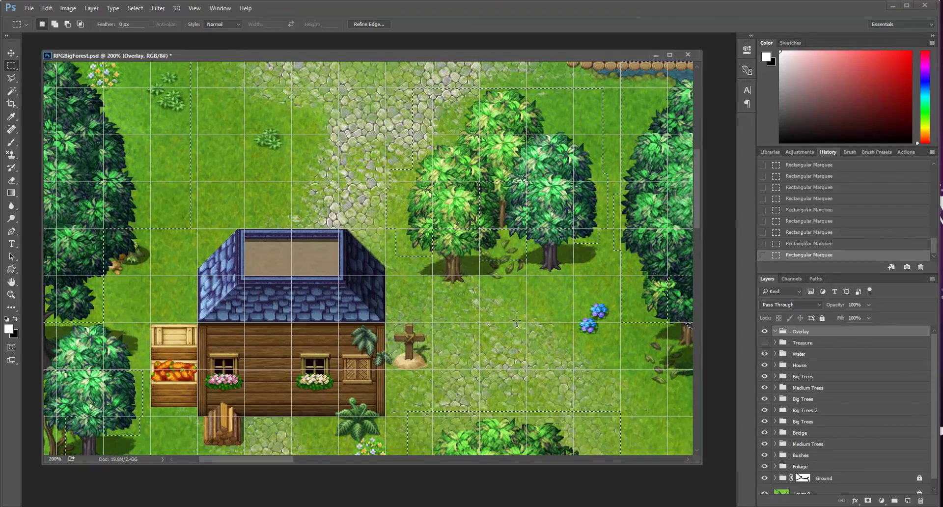
pyautogui.moveTo(195, 229); pyautogui.dragTo(386, 275)
# Add the edges of the big trees on both riverbanks at the map's northern border to the selection with two rectangles.
pyautogui.moveTo(358, 178); pyautogui.dragTo(383, 324)
pyautogui.moveTo(373, 162); pyautogui.dragTo(341, 298)
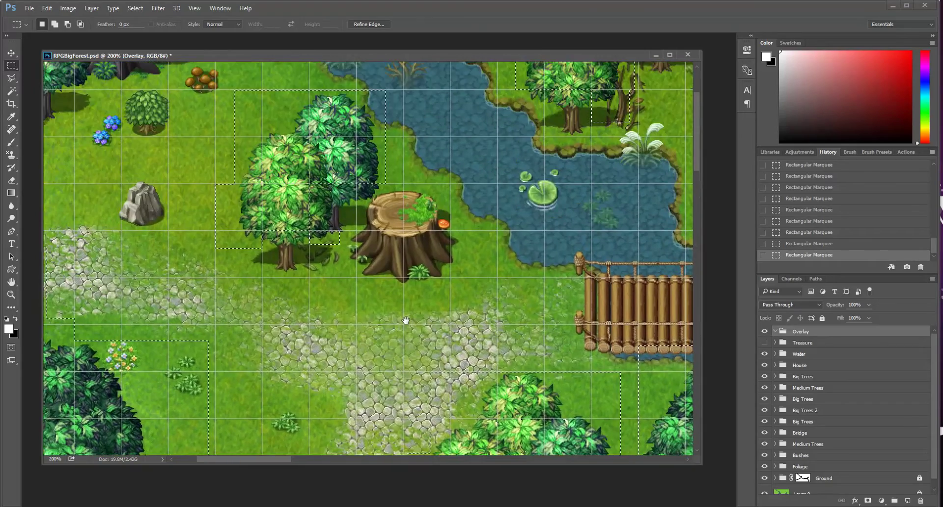
pyautogui.moveTo(497, 252); pyautogui.dragTo(521, 299)
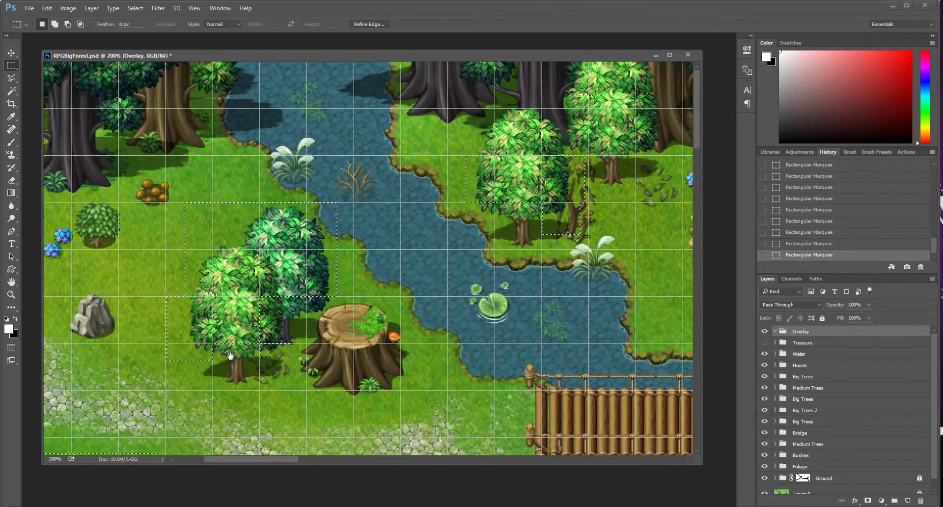
pyautogui.moveTo(169, 388); pyautogui.dragTo(378, 385)
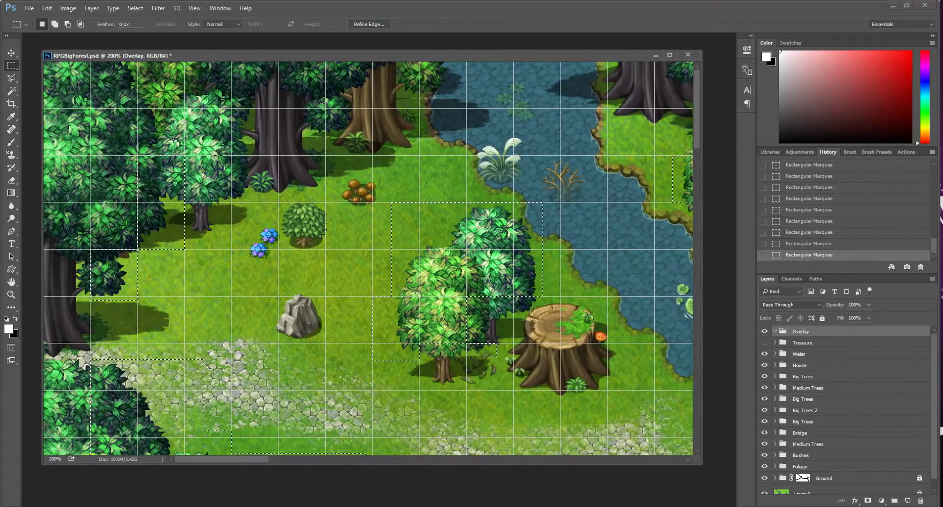
pyautogui.moveTo(495, 62); pyautogui.dragTo(417, 153)
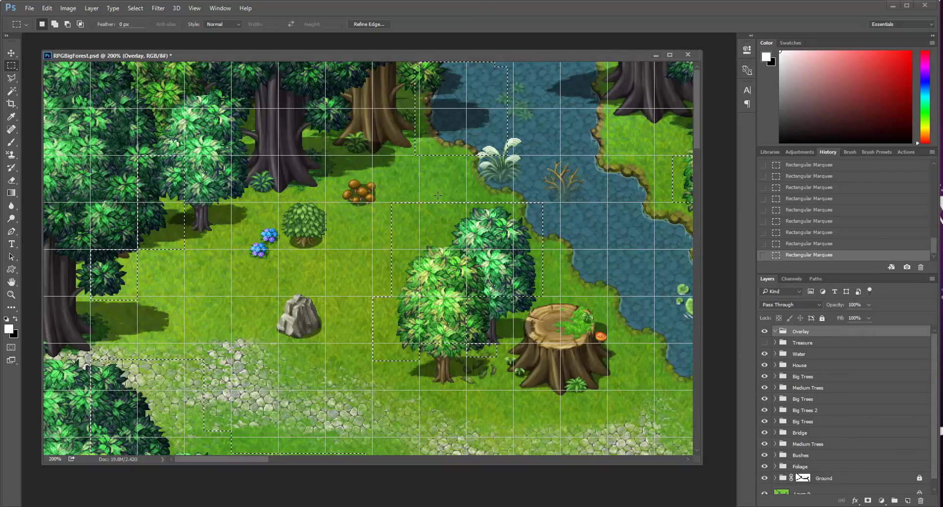
pyautogui.moveTo(523, 59)
pyautogui.mouseDown()
pyautogui.moveTo(493, 82)
pyautogui.moveTo(511, 63)
pyautogui.mouseUp()
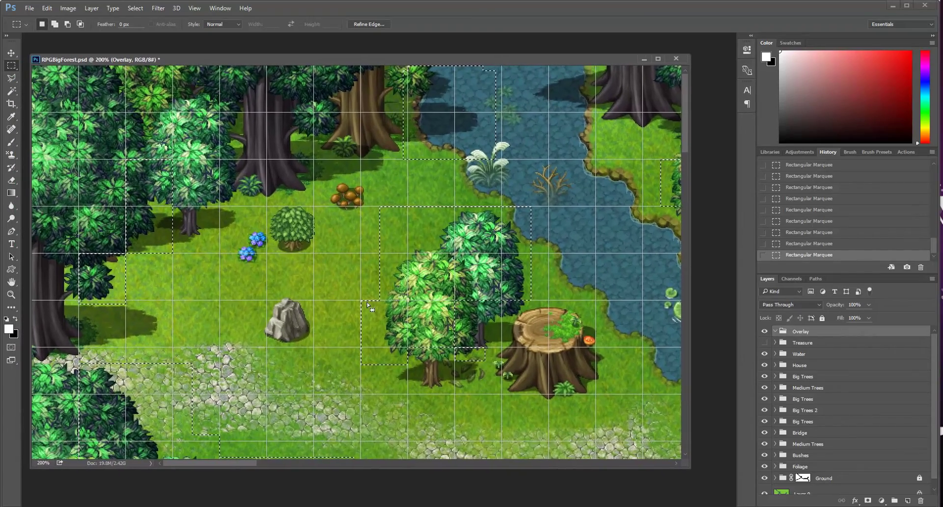
pyautogui.moveTo(367, 302); pyautogui.dragTo(166, 306)
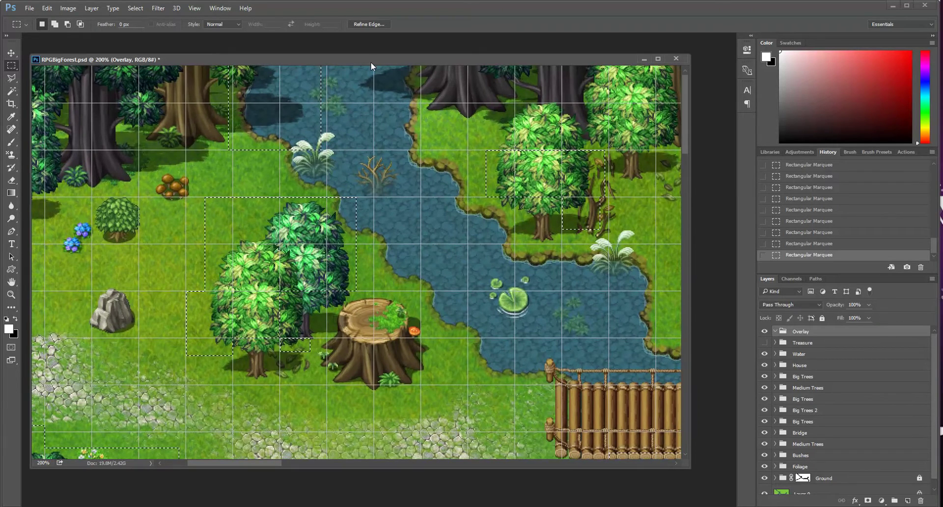
pyautogui.moveTo(355, 66); pyautogui.dragTo(421, 108)
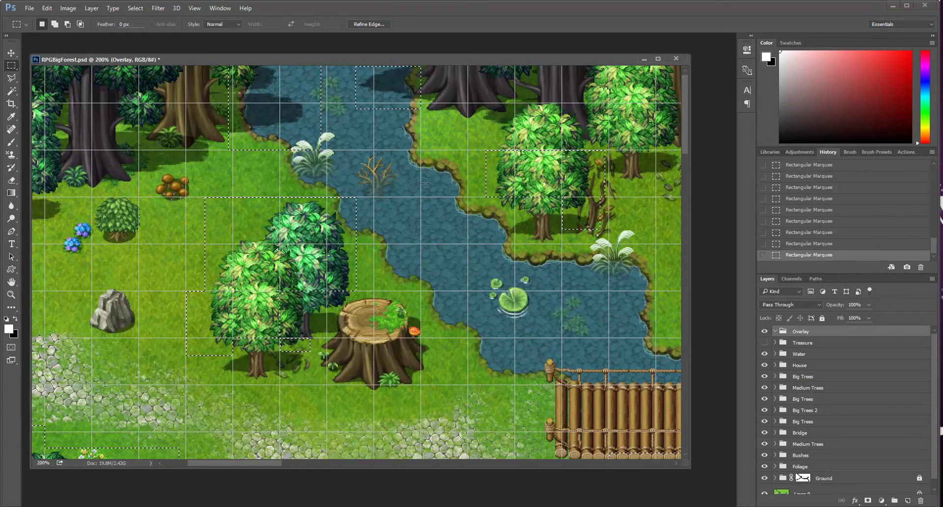
# Review the selection around the river, the wooden bridge and the clearing in the map's northwest corner.
pyautogui.moveTo(425, 184); pyautogui.dragTo(403, 159)
pyautogui.moveTo(421, 221); pyautogui.dragTo(261, 235)
pyautogui.moveTo(483, 256); pyautogui.dragTo(465, 207)
pyautogui.moveTo(402, 339); pyautogui.dragTo(401, 276)
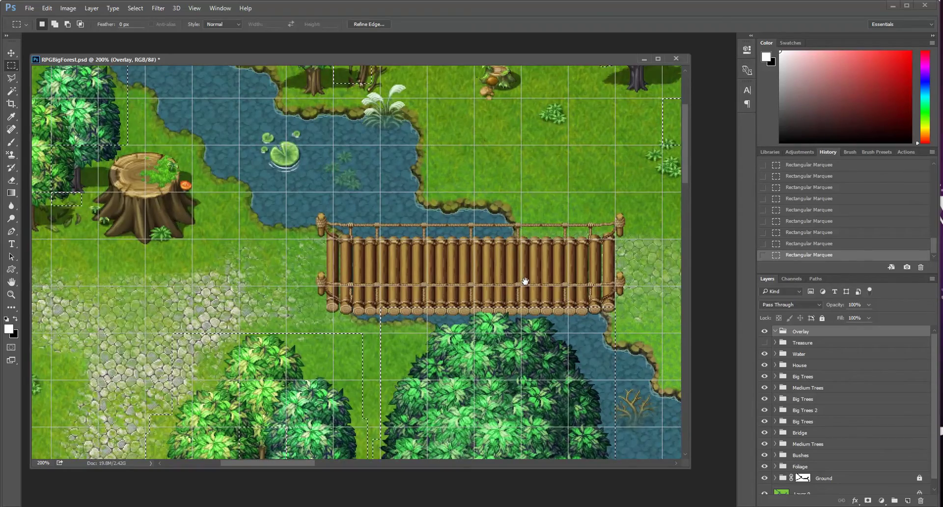
pyautogui.moveTo(215, 306); pyautogui.dragTo(587, 233)
pyautogui.moveTo(272, 257); pyautogui.dragTo(301, 333)
pyautogui.moveTo(337, 175); pyautogui.dragTo(348, 358)
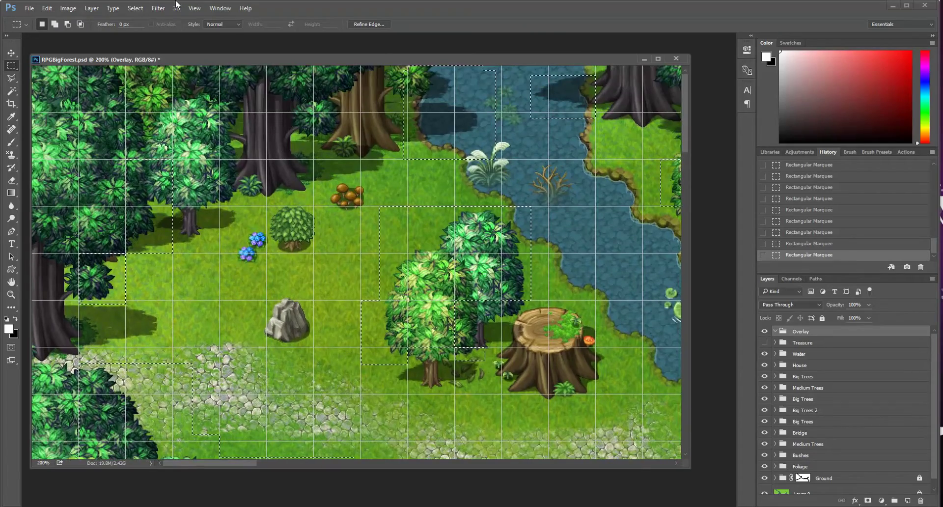
# View the whole map fitted on screen, and examine the selected northwest area at 100% zoom.
pyautogui.click(194, 7)
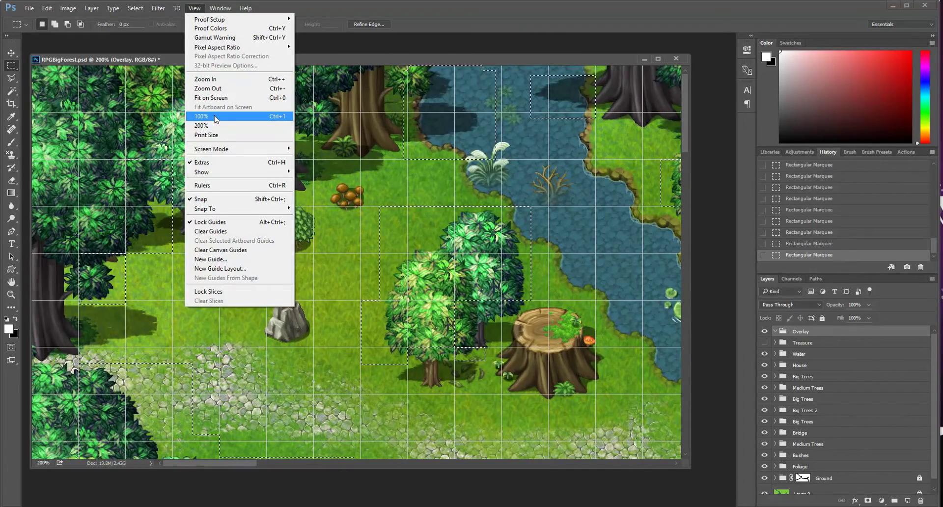
pyautogui.click(211, 98)
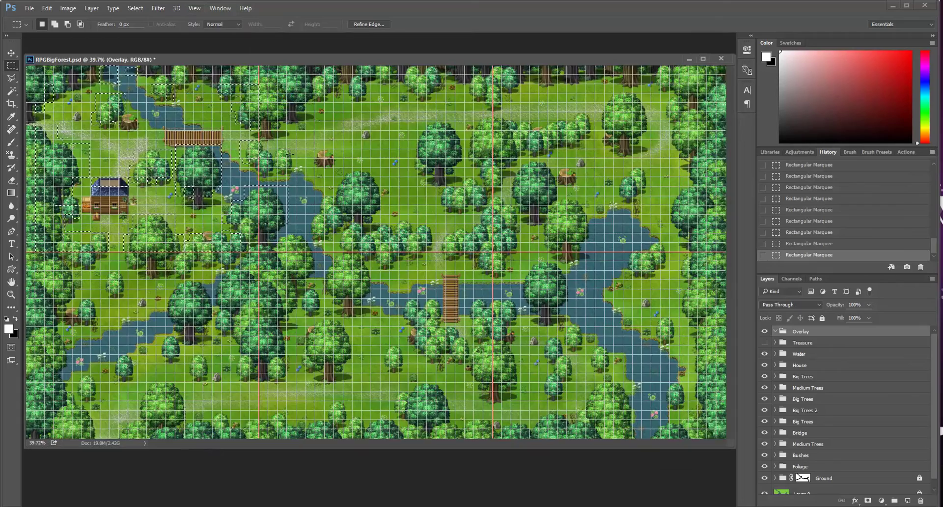
pyautogui.click(194, 8)
pyautogui.click(211, 110)
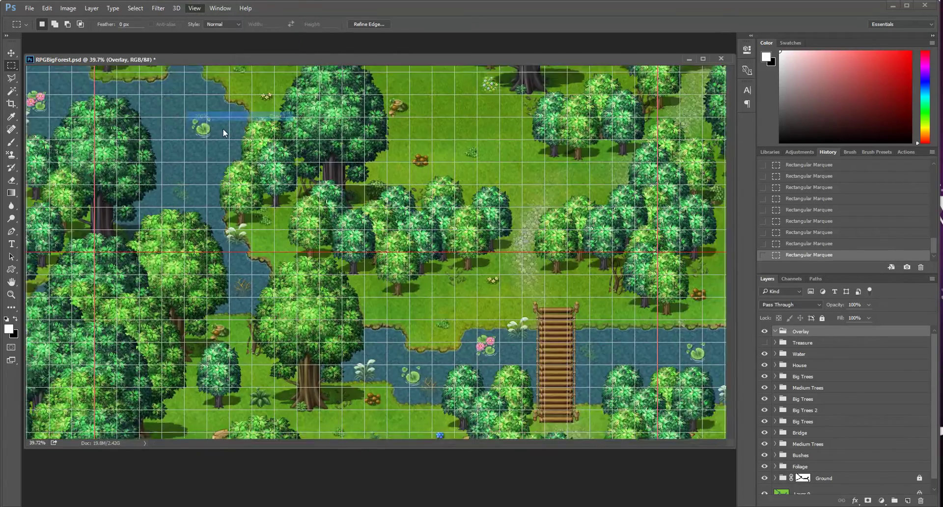
pyautogui.moveTo(123, 127); pyautogui.dragTo(333, 254)
pyautogui.moveTo(59, 84); pyautogui.dragTo(301, 254)
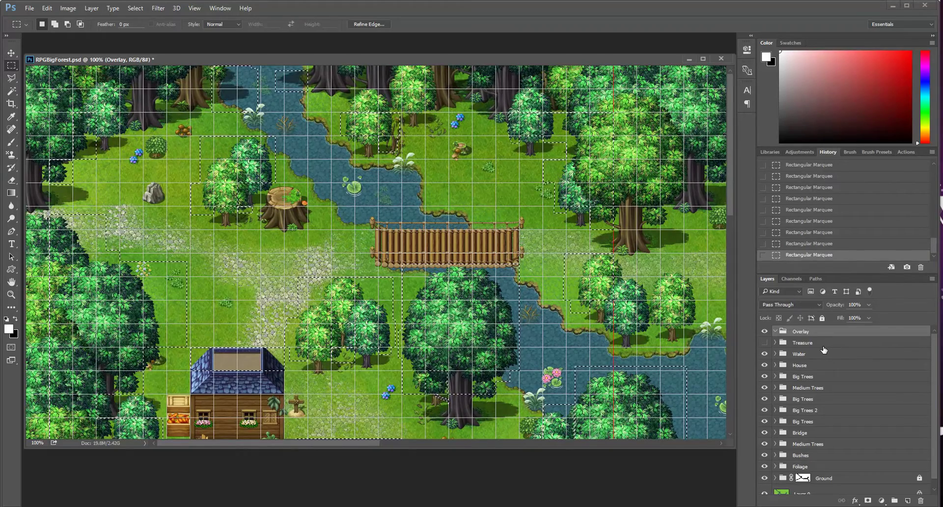
# Hide Layer 0 and the Ground group so only the objects above the terrain are shown.
pyautogui.scroll(-1, 811, 441)
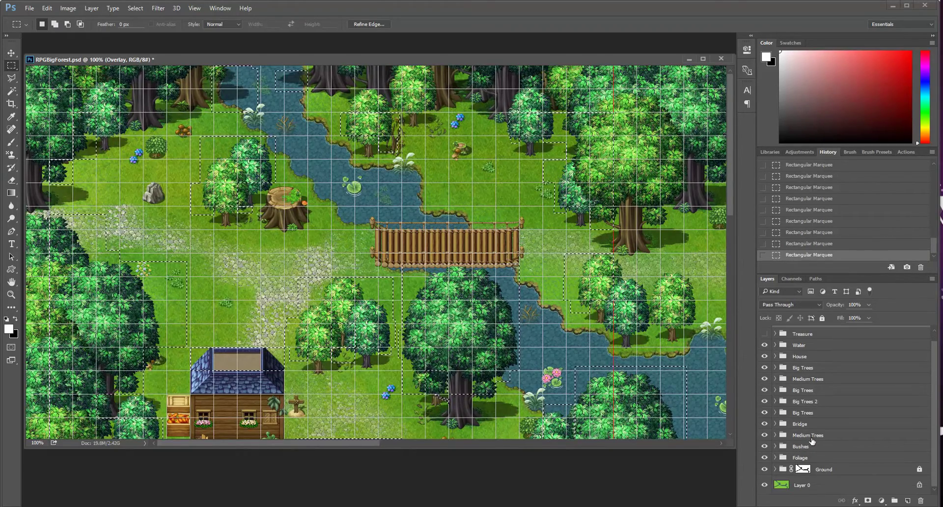
pyautogui.click(763, 485)
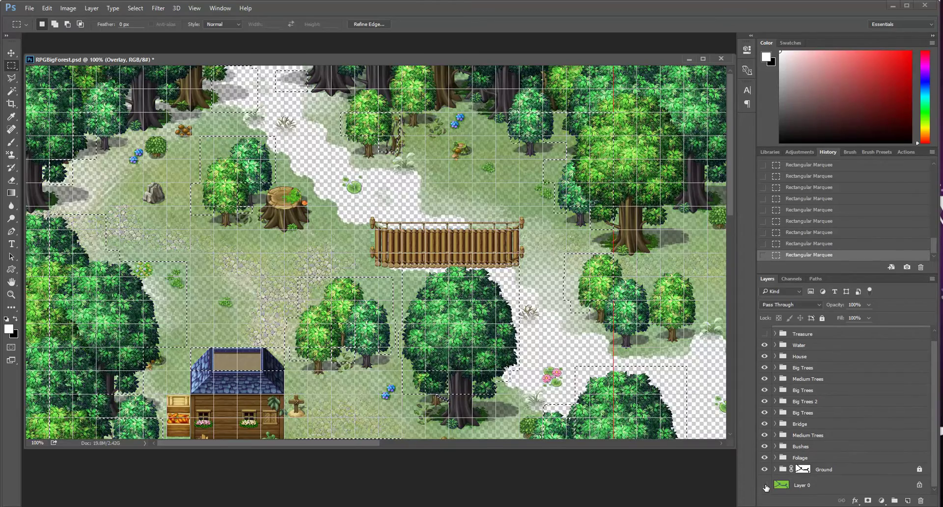
pyautogui.click(764, 470)
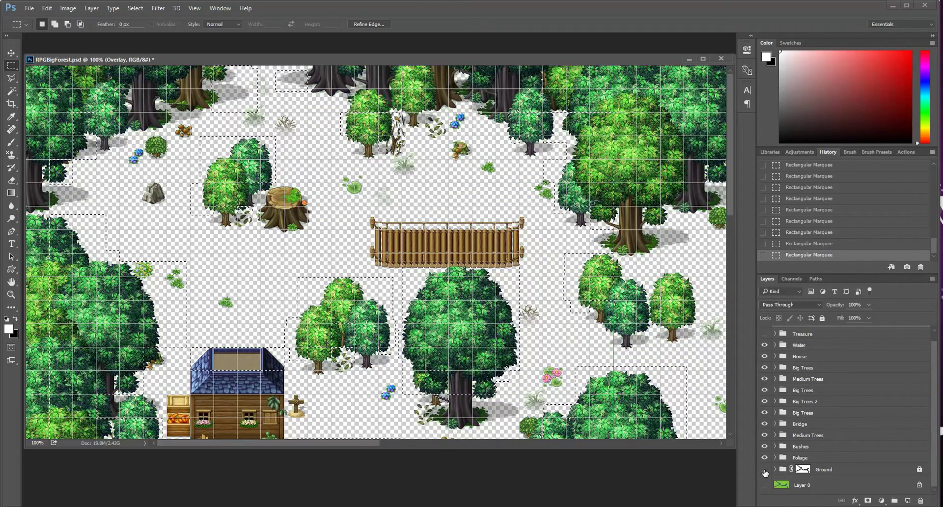
# Hide the Foliage and Bridge groups so their ground-level artwork is excluded from the view.
pyautogui.click(764, 457)
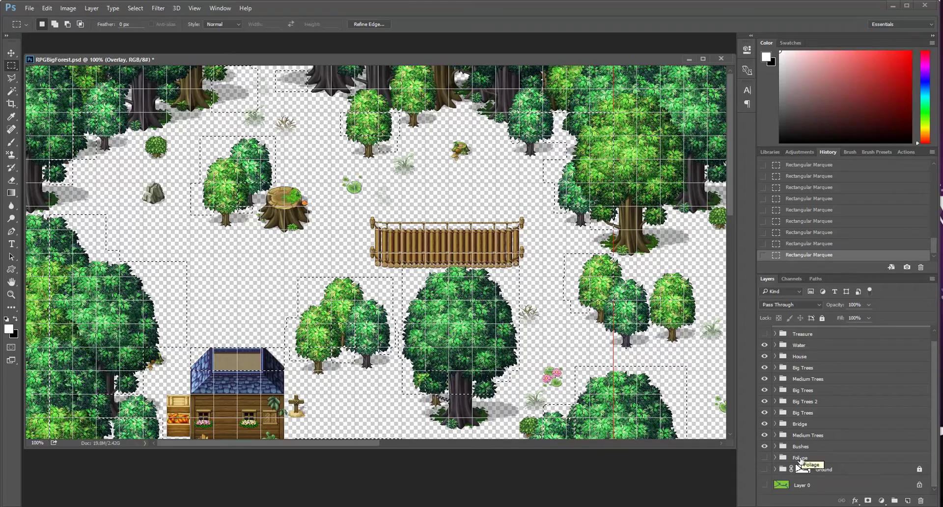
pyautogui.moveTo(483, 393); pyautogui.dragTo(486, 245)
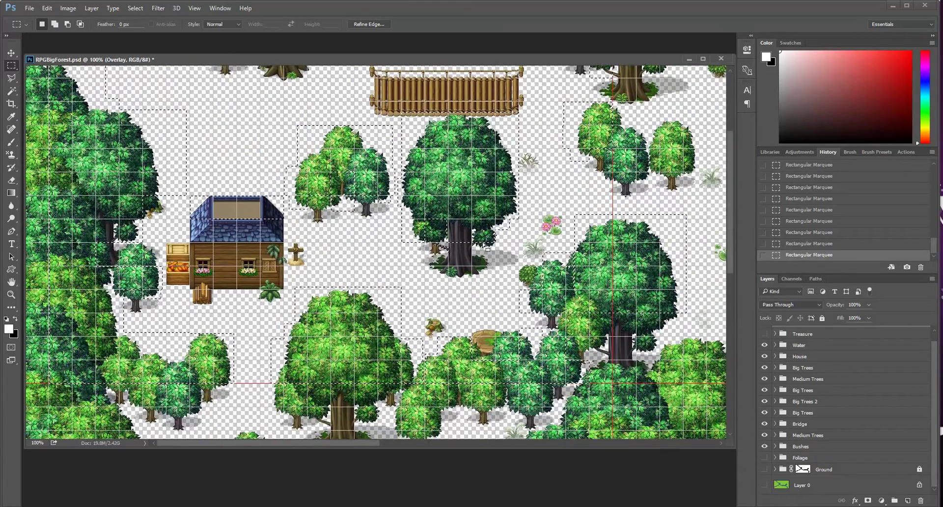
pyautogui.moveTo(479, 320); pyautogui.dragTo(464, 298)
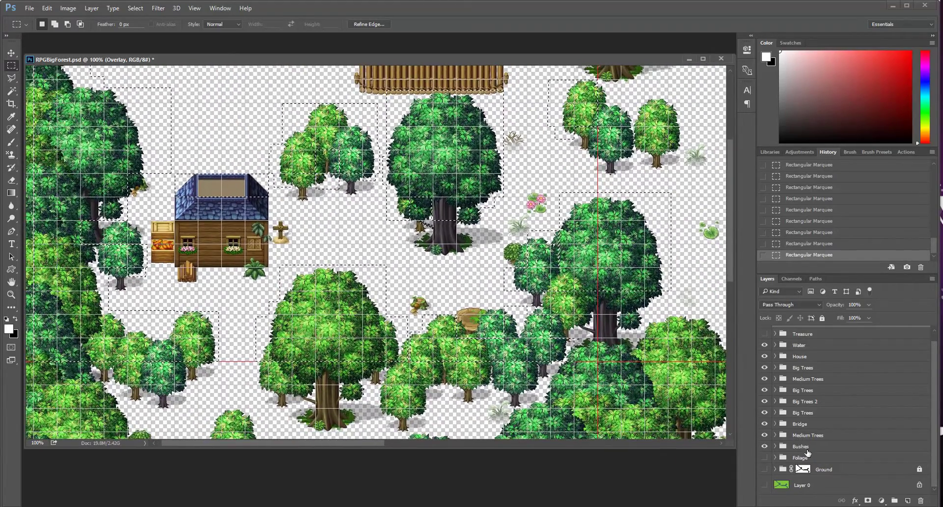
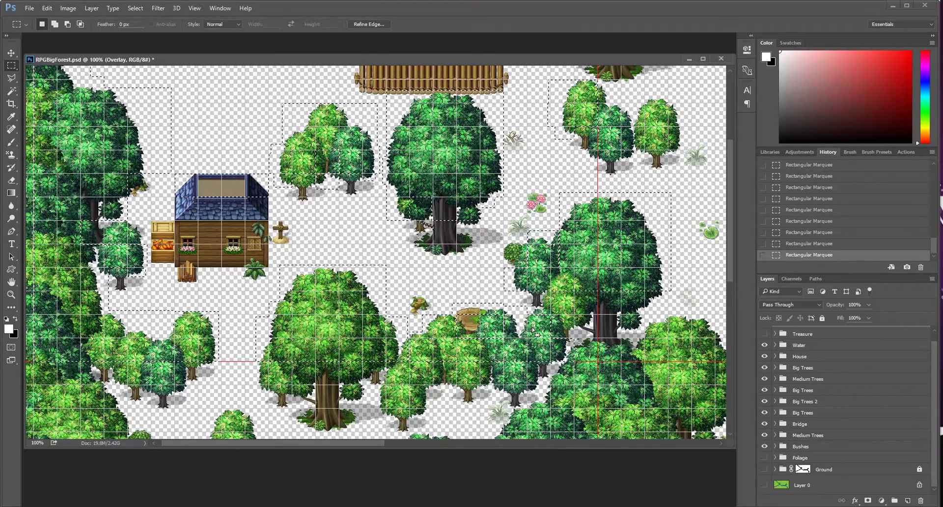
pyautogui.moveTo(425, 261); pyautogui.dragTo(442, 299)
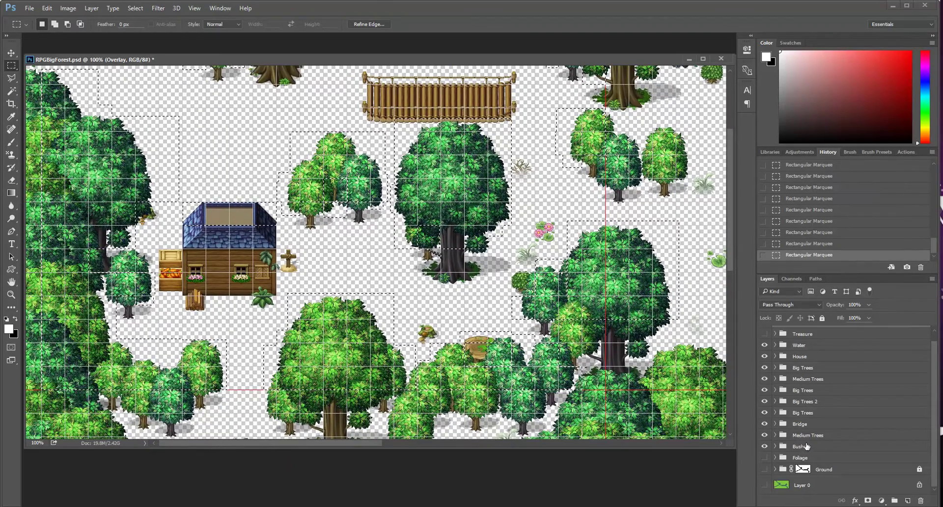
pyautogui.moveTo(592, 227); pyautogui.dragTo(597, 354)
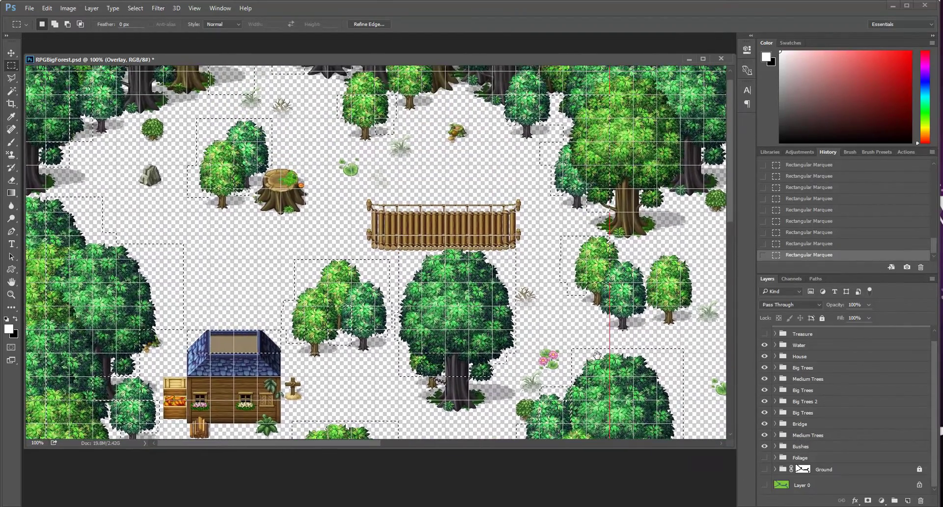
pyautogui.click(764, 423)
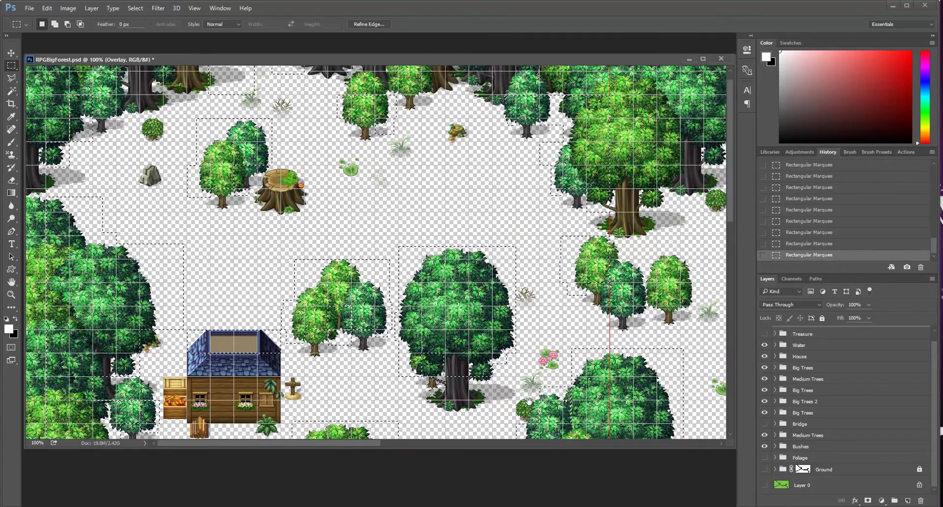
# Check the area around the house and central trees, and hide the Water group.
pyautogui.moveTo(528, 401); pyautogui.dragTo(557, 300)
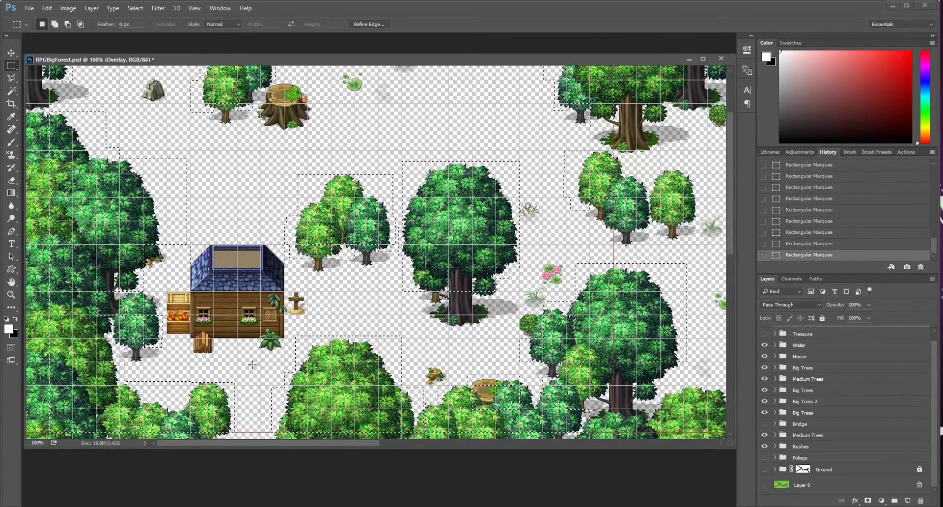
pyautogui.moveTo(240, 367); pyautogui.dragTo(249, 348)
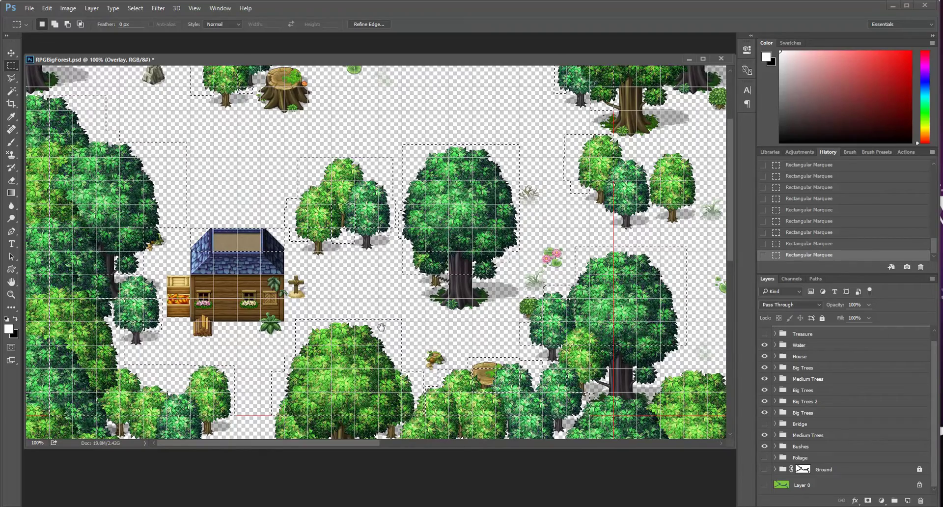
pyautogui.moveTo(374, 286); pyautogui.dragTo(411, 380)
pyautogui.moveTo(405, 274); pyautogui.dragTo(405, 284)
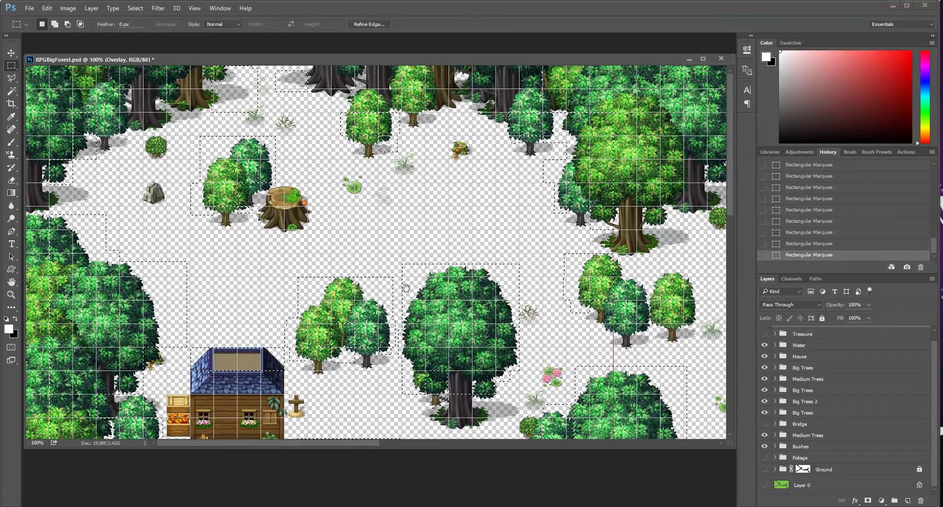
pyautogui.click(763, 345)
pyautogui.moveTo(526, 304); pyautogui.dragTo(526, 207)
pyautogui.moveTo(371, 308); pyautogui.dragTo(478, 360)
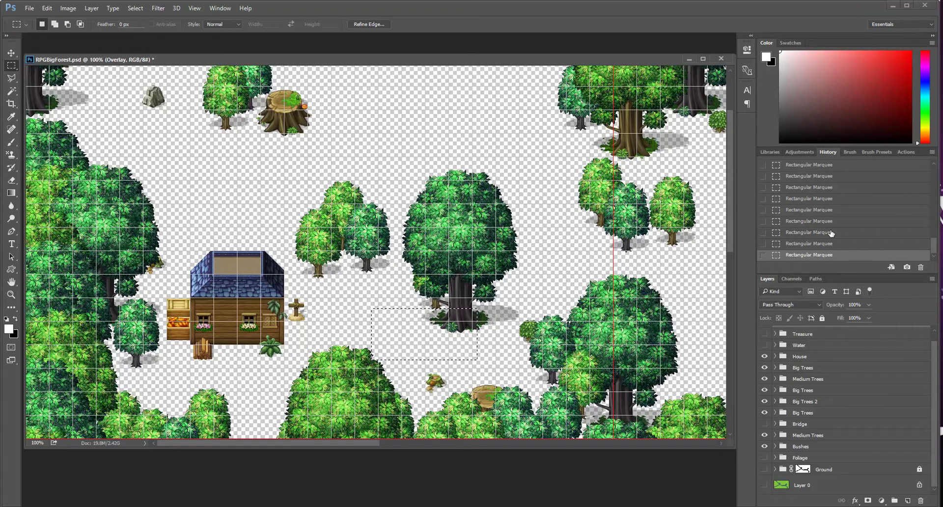
pyautogui.click(809, 244)
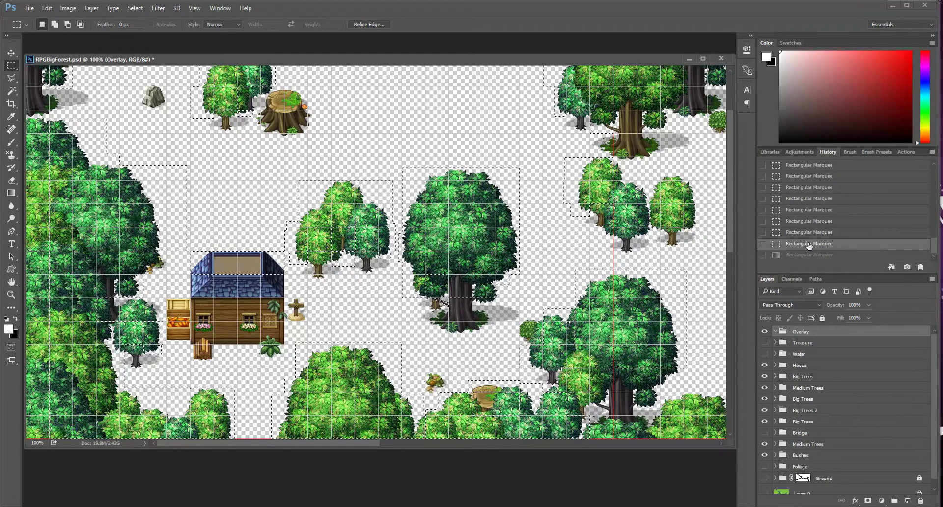
# Review the selected treetops and house roof, and copy the selected area merged from all visible layers.
pyautogui.moveTo(386, 156); pyautogui.dragTo(388, 265)
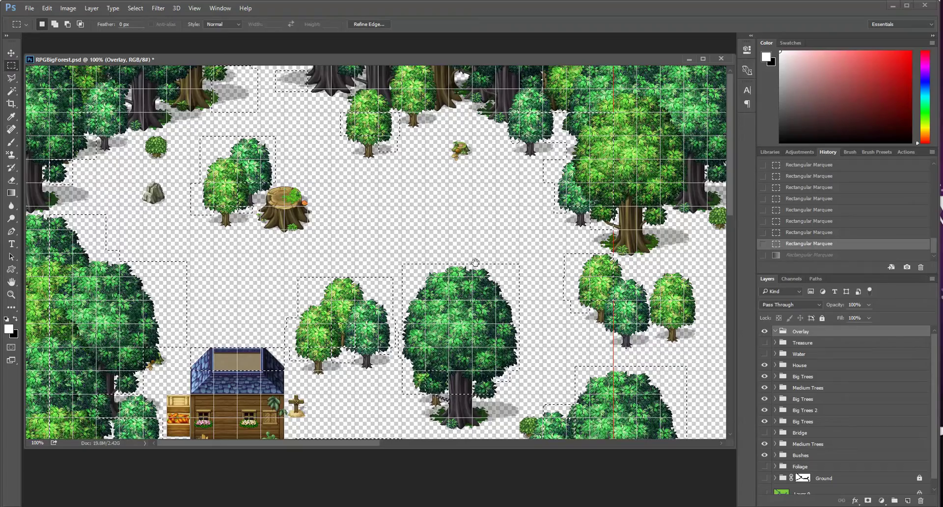
pyautogui.scroll(-3, 528, 276)
pyautogui.scroll(-4, 550, 330)
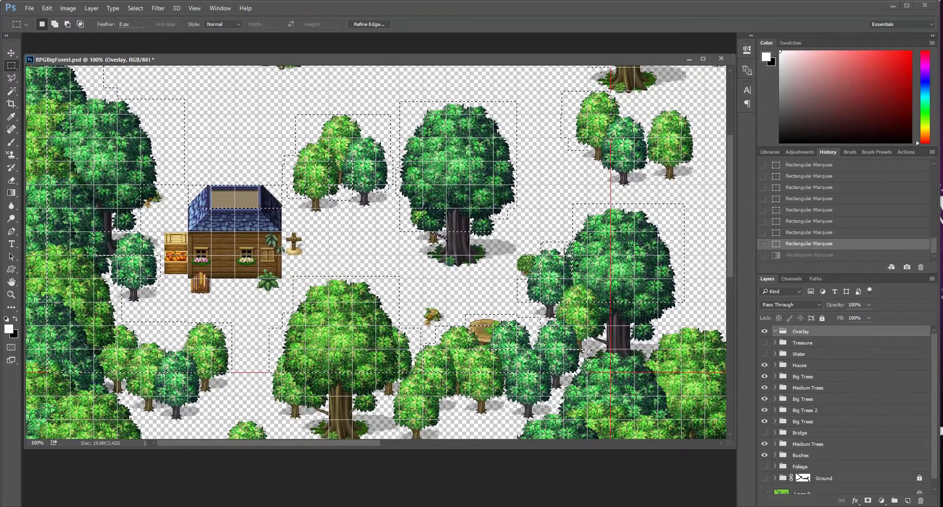
pyautogui.moveTo(554, 251)
pyautogui.mouseDown()
pyautogui.moveTo(588, 283)
pyautogui.moveTo(565, 240)
pyautogui.mouseUp()
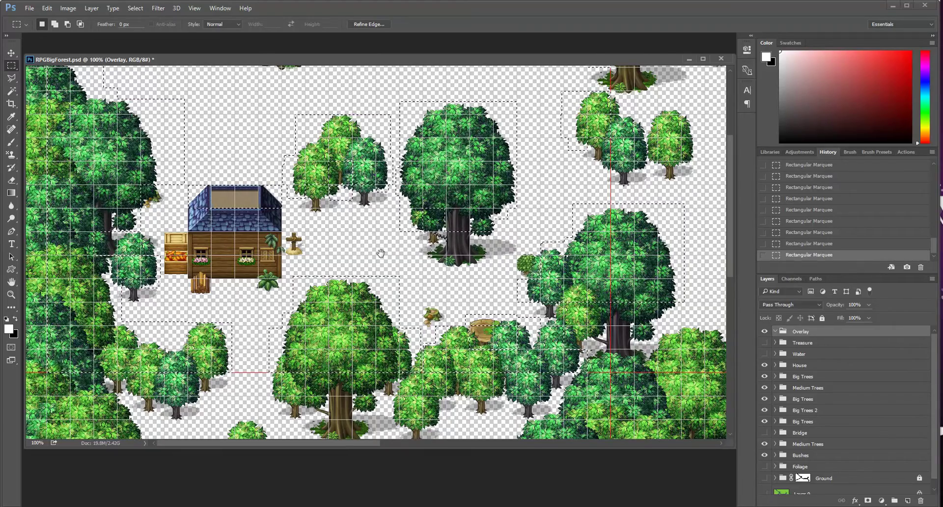
pyautogui.moveTo(381, 252); pyautogui.dragTo(393, 412)
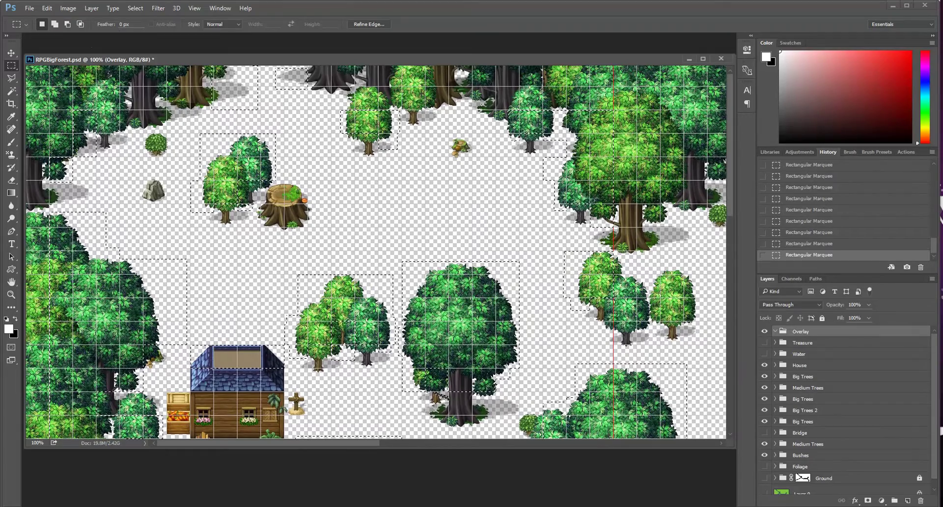
pyautogui.click(47, 8)
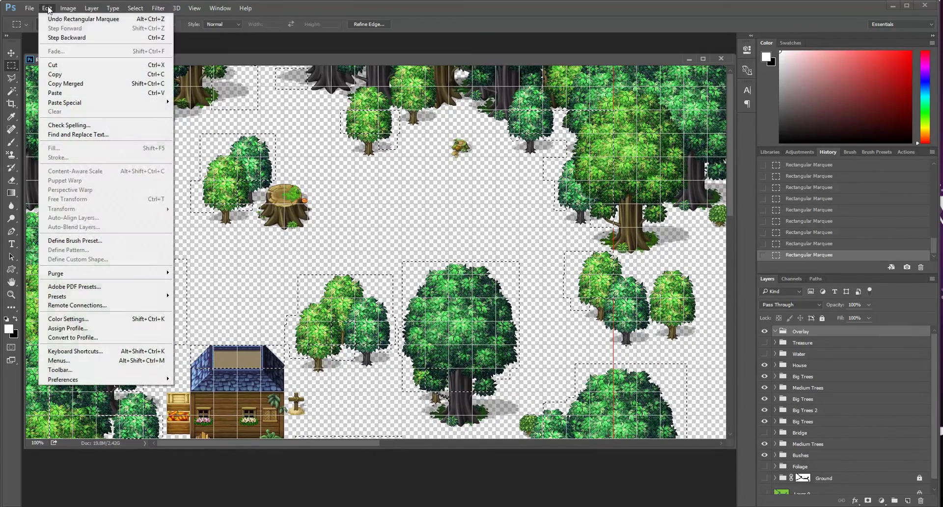
pyautogui.click(88, 84)
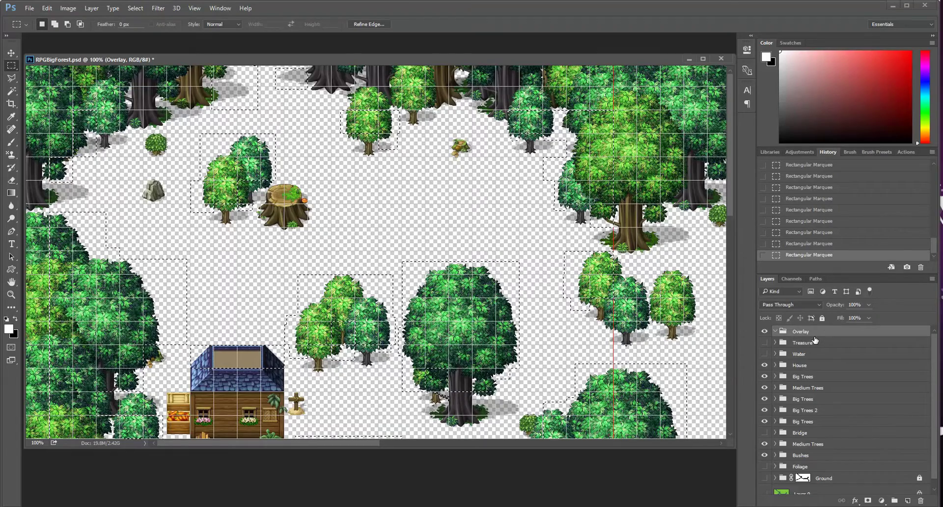
# Add a new layer inside the Overlay group and paste the copied treetops and roof in place.
pyautogui.hotkey('ctrl', 'shift', 'n')
pyautogui.press('Return')
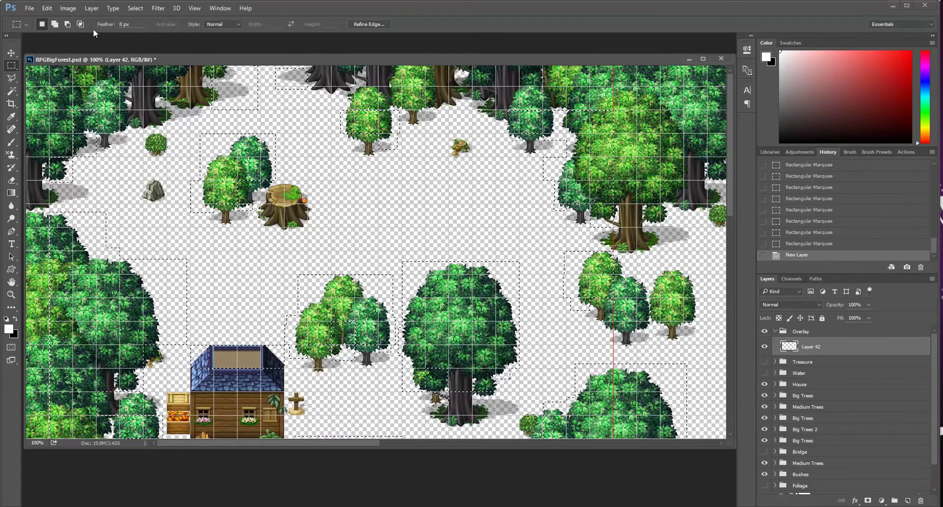
pyautogui.click(47, 9)
pyautogui.moveTo(123, 102)
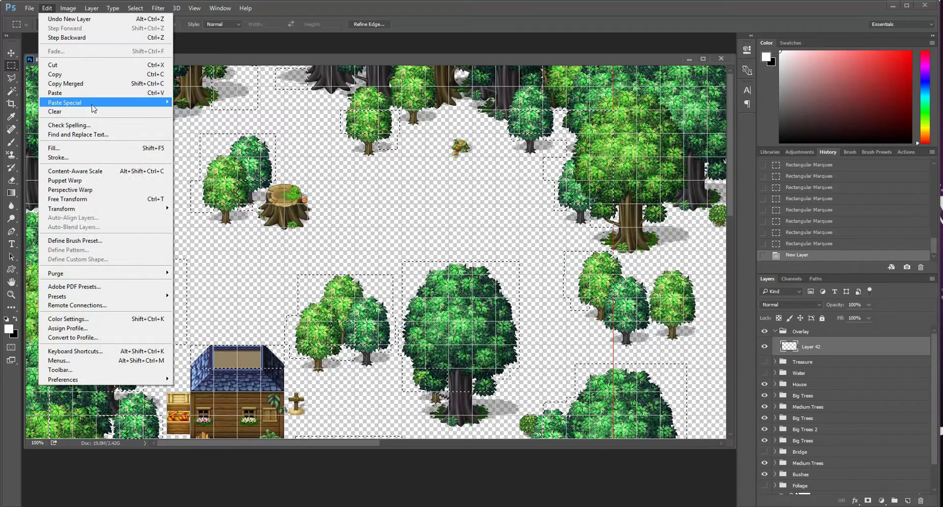
pyautogui.click(217, 104)
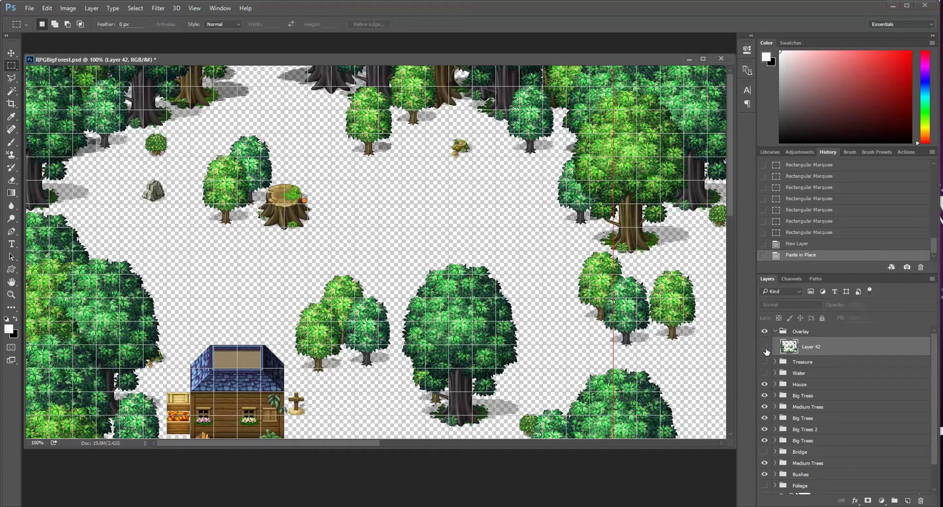
# Toggle the pasted layer's visibility to compare its tree and roof artwork with the groups beneath, leaving it shown.
pyautogui.click(764, 348)
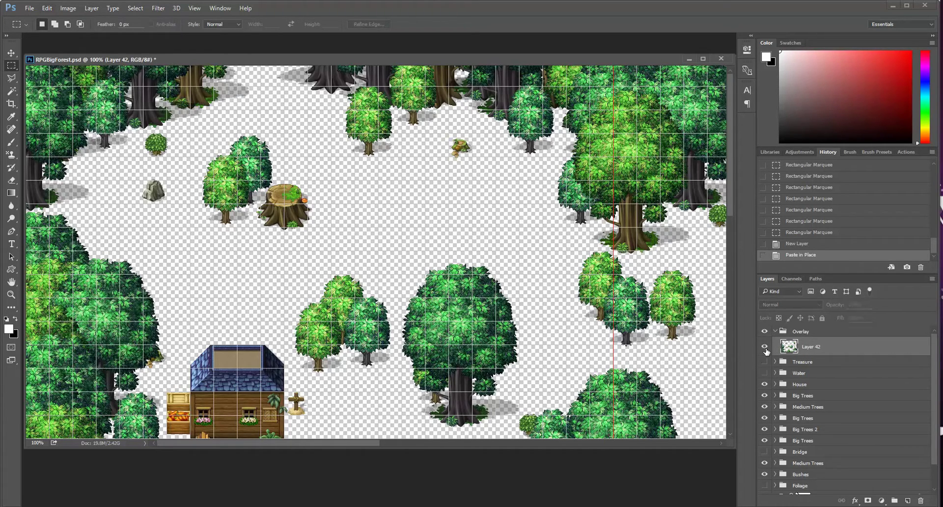
pyautogui.click(764, 348)
pyautogui.moveTo(468, 378); pyautogui.dragTo(476, 280)
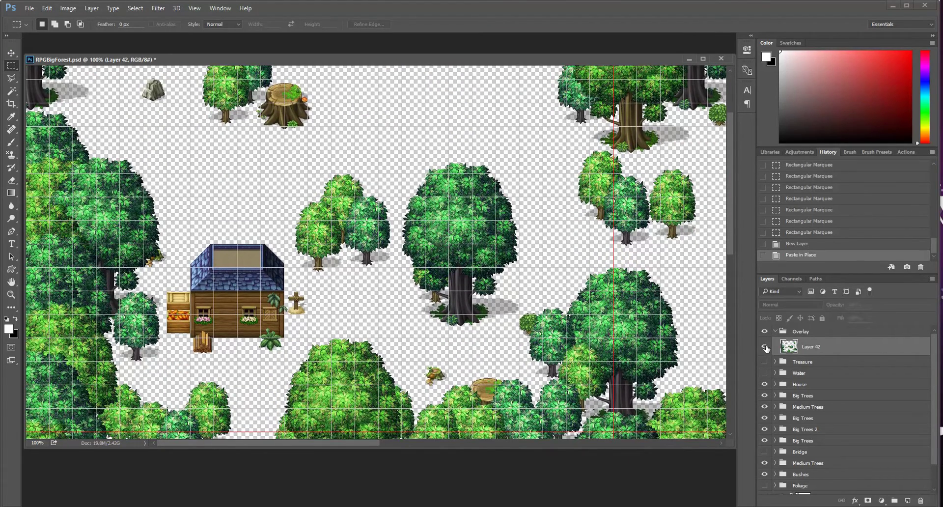
pyautogui.click(764, 347)
pyautogui.click(765, 347)
pyautogui.scroll(3, 403, 290)
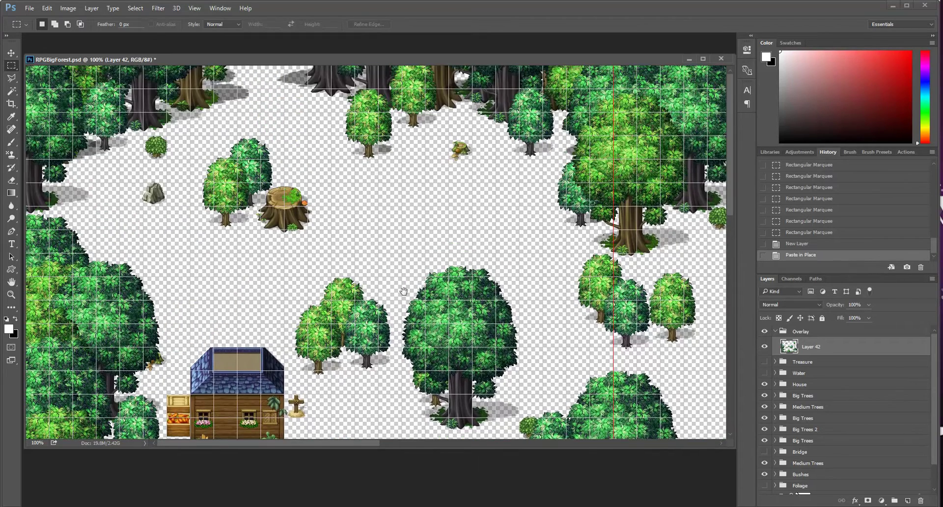
# Try the Magic Wand at tolerance 40 on the tree shadow at the map's western edge, and clear the selection.
pyautogui.click(11, 91)
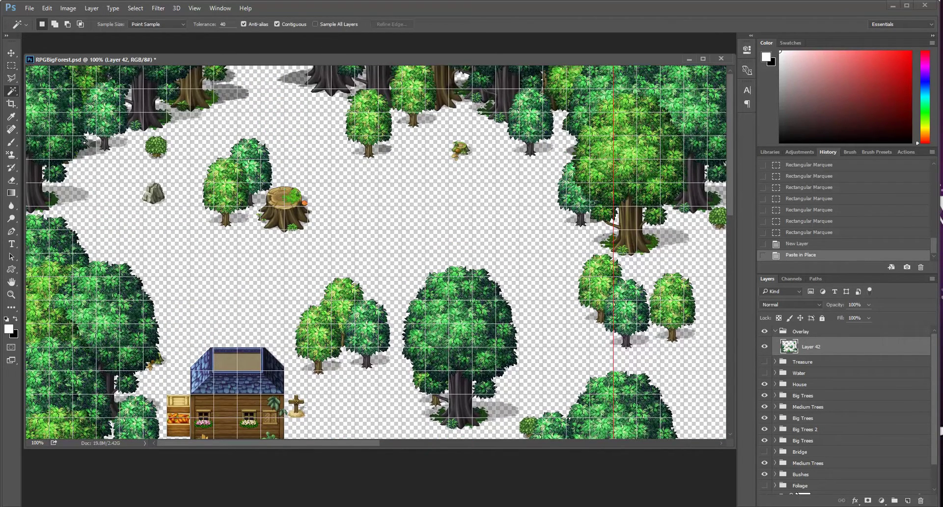
pyautogui.click(75, 196)
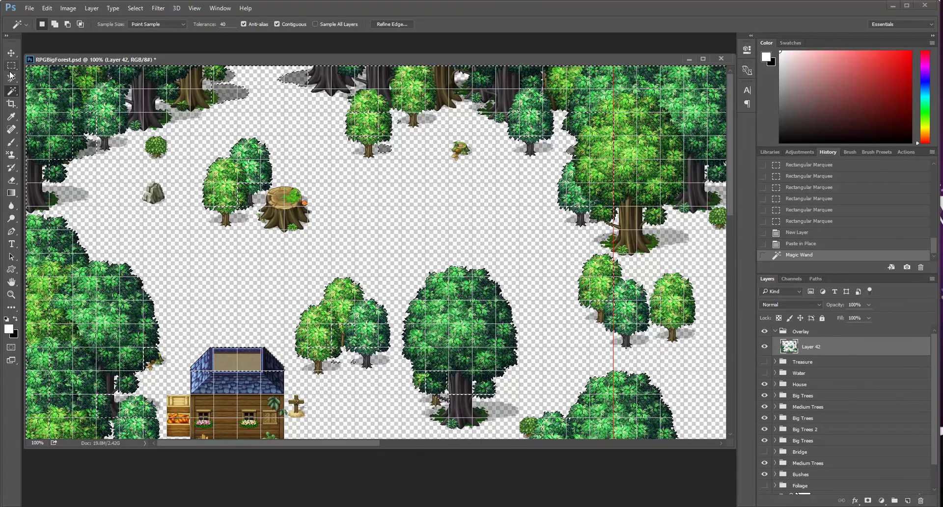
pyautogui.hotkey('ctrl', 'd')
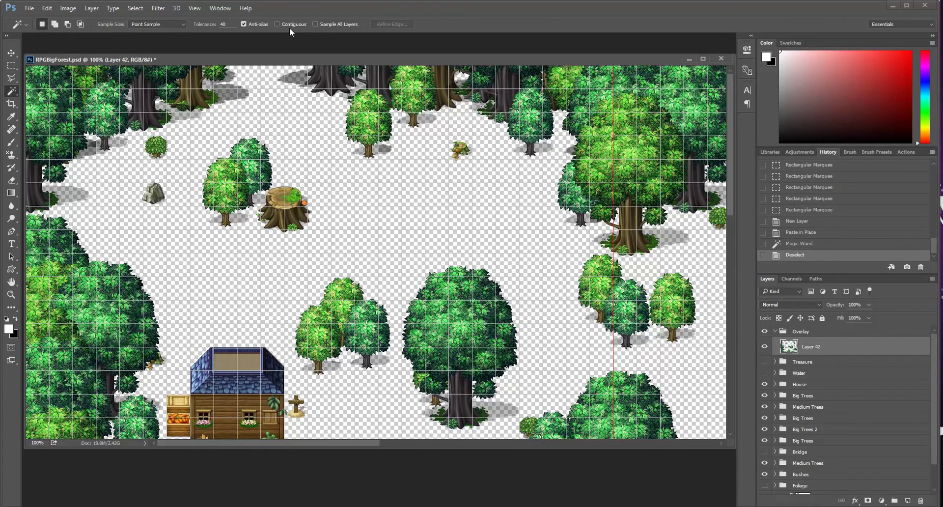
# Try the Magic Wand with tolerance 32 and Contiguous on near the western tree shadow, and clear the selection.
pyautogui.click(285, 25)
pyautogui.click(285, 24)
pyautogui.doubleClick(227, 24)
pyautogui.write('32')
pyautogui.click(63, 206)
pyautogui.hotkey('ctrl', 'd')
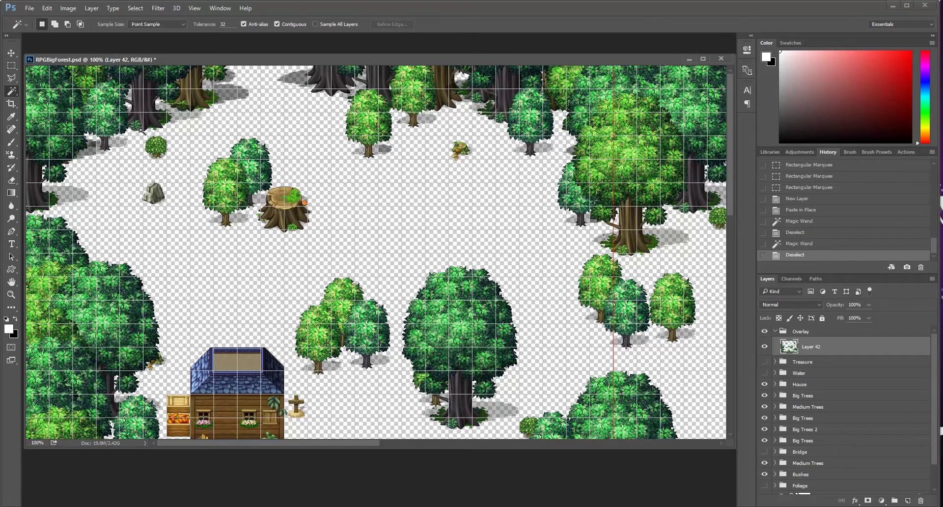
# Try selecting the shadow patches beneath the small northwest tree with the contiguous Magic Wand at tolerance 32.
pyautogui.click(123, 145)
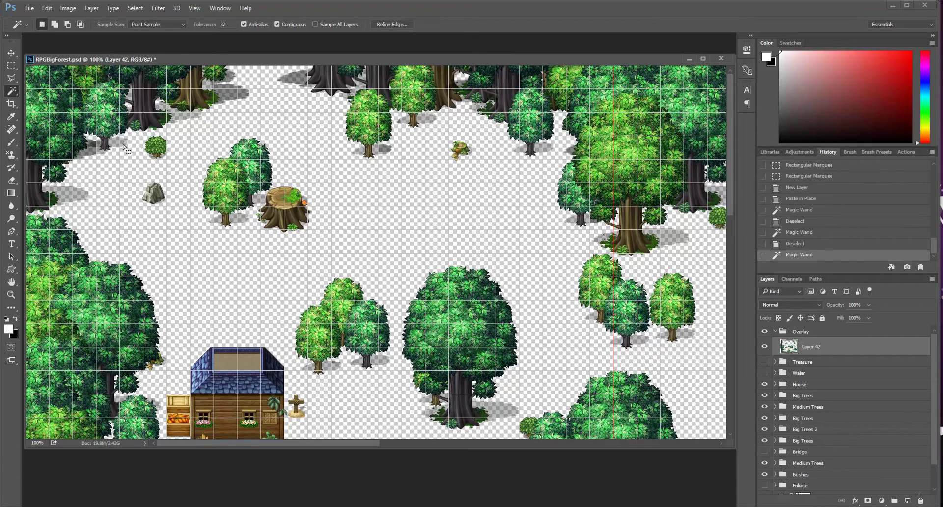
pyautogui.keyDown('shift'); pyautogui.click(90, 151); pyautogui.keyUp('shift')
pyautogui.hotkey('ctrl', 'd')
pyautogui.click(90, 152)
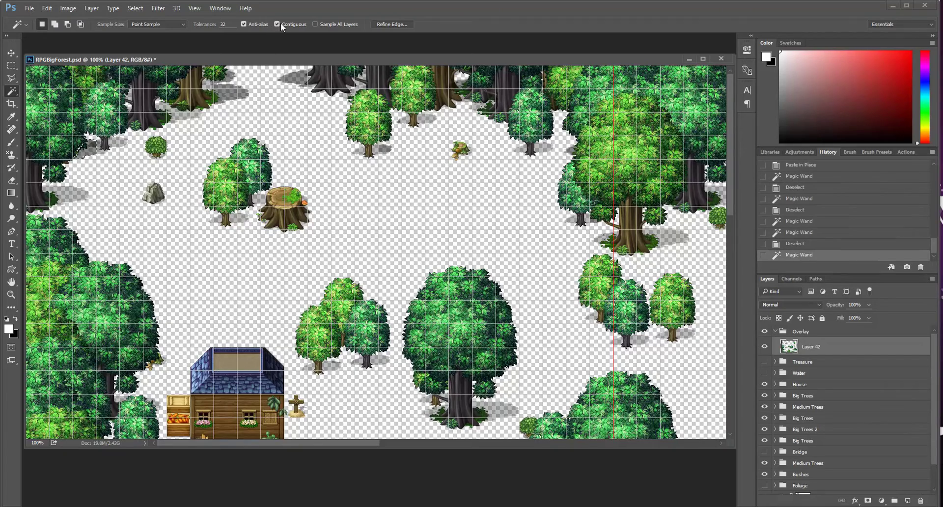
# Turn off Contiguous, set the Magic Wand tolerance to 20, and select the tree-shadow colour across the pasted layer.
pyautogui.hotkey('ctrl', 'd')
pyautogui.click(94, 148)
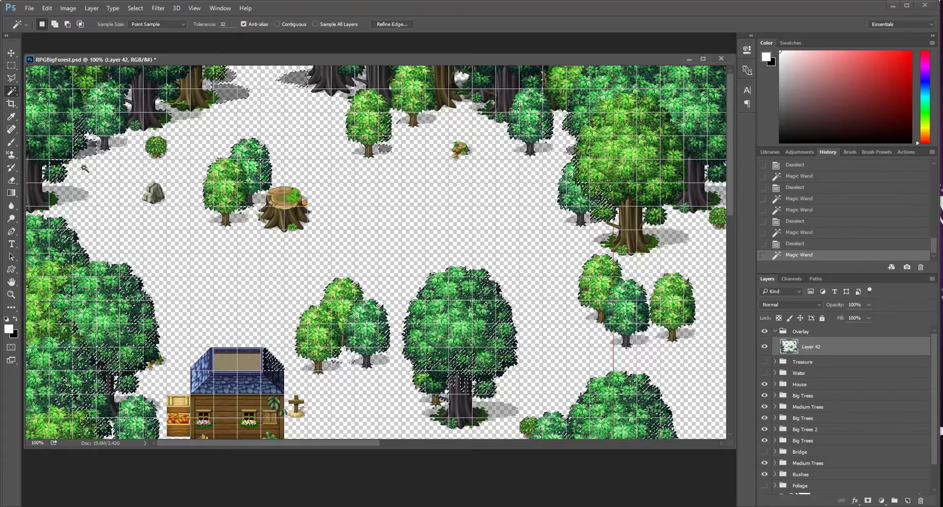
pyautogui.click(225, 23)
pyautogui.write('20')
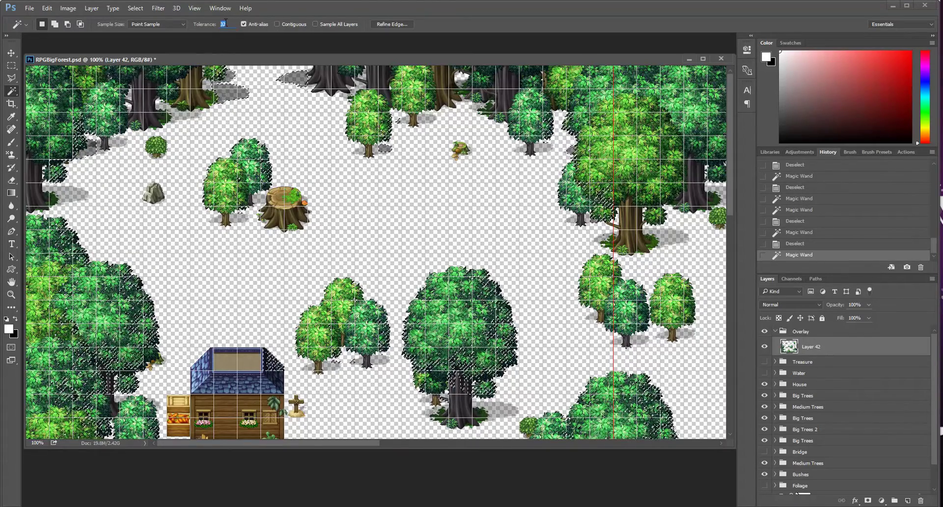
pyautogui.hotkey('ctrl', 'd')
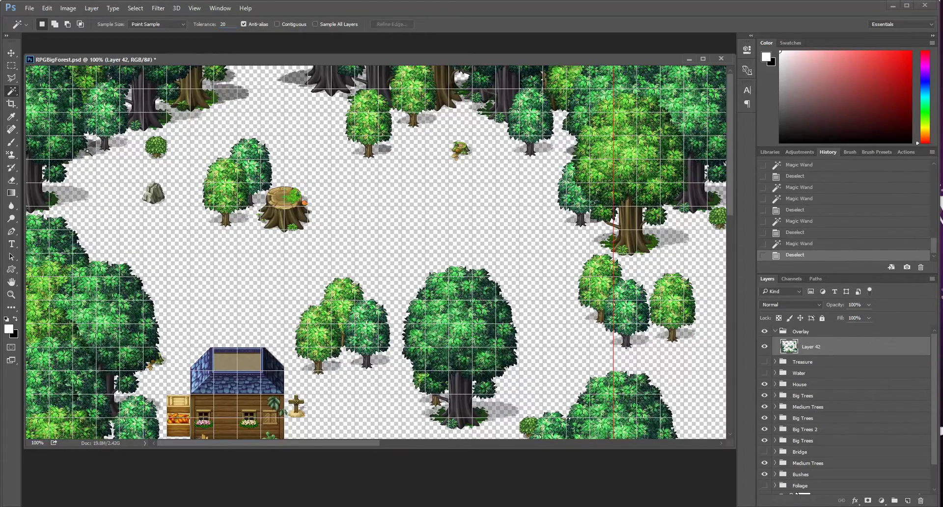
pyautogui.click(90, 154)
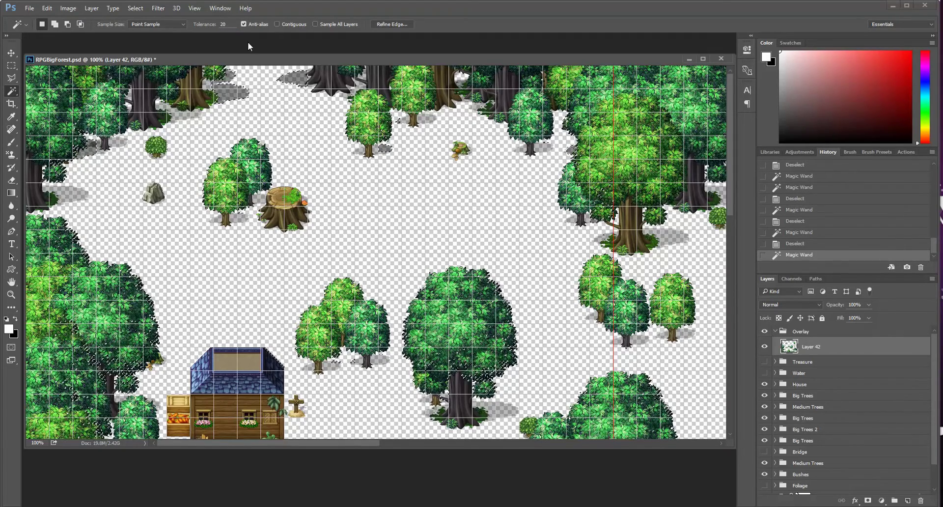
# Set the Magic Wand tolerance to 10 and reselect the tree-shadow colour across Layer 42 from the northwest tree's shadow.
pyautogui.doubleClick(232, 24)
pyautogui.write('10')
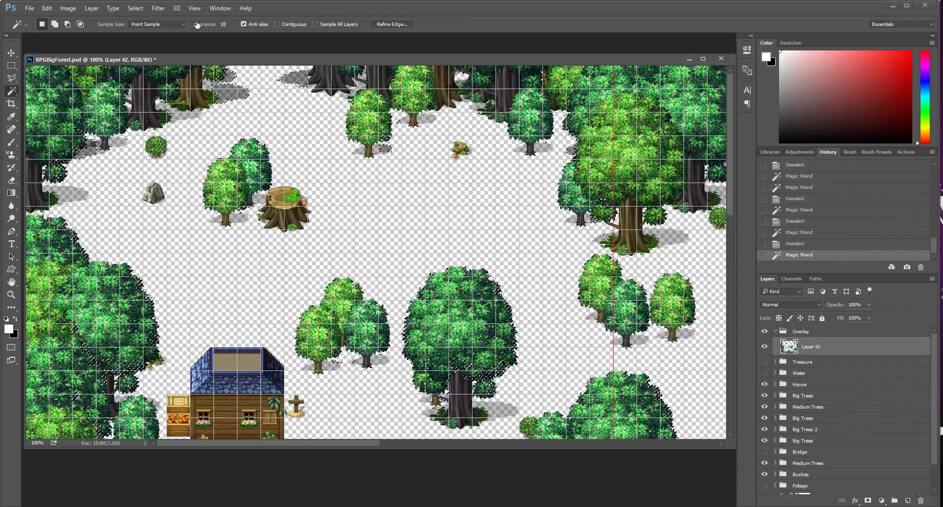
pyautogui.hotkey('ctrl', 'd')
pyautogui.click(91, 153)
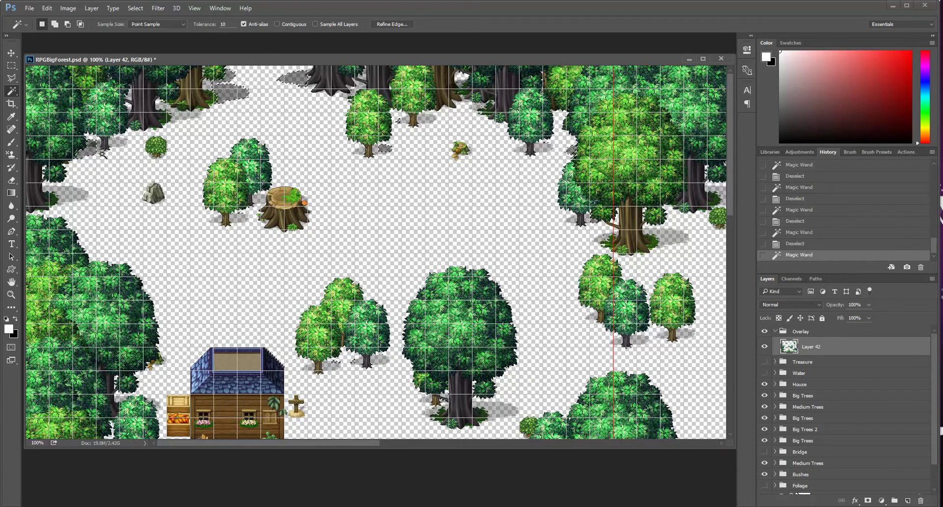
pyautogui.scroll(-3, 405, 296)
pyautogui.scroll(3, 405, 296)
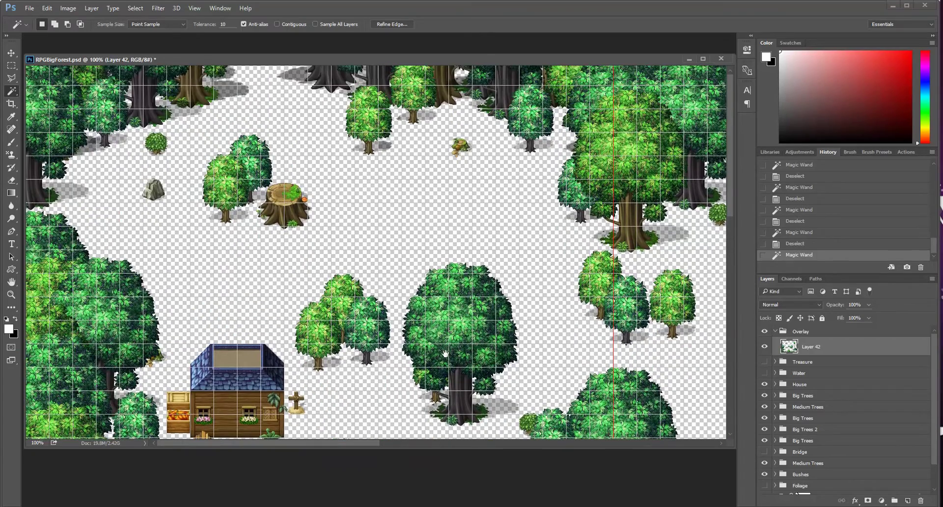
pyautogui.scroll(1, 374, 221)
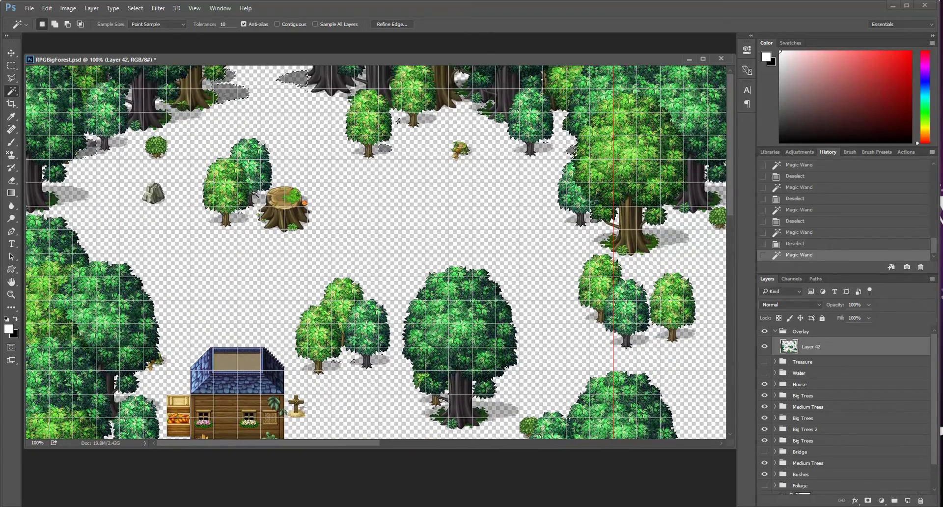
# Delete the selected shadow pixels from Layer 42 and clear the selection with the Rectangular Marquee tool.
pyautogui.press('Delete')
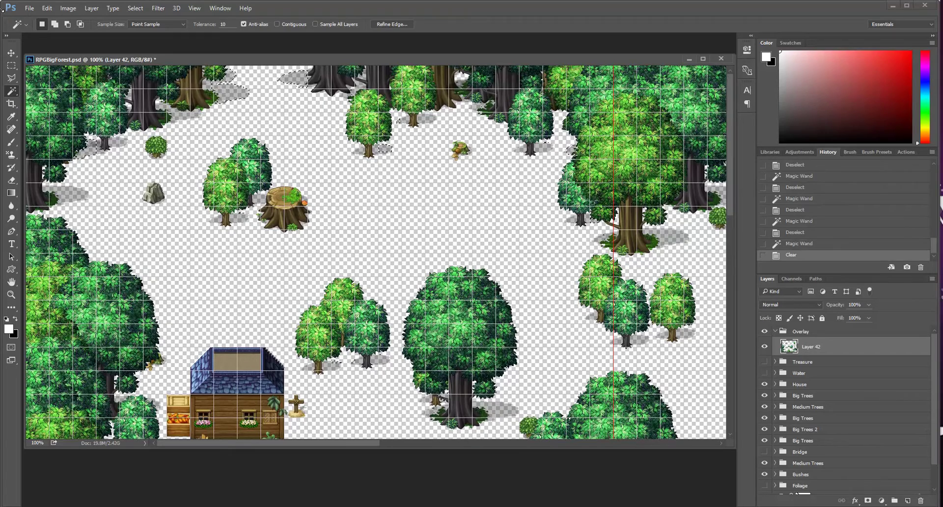
pyautogui.click(11, 66)
pyautogui.click(387, 200)
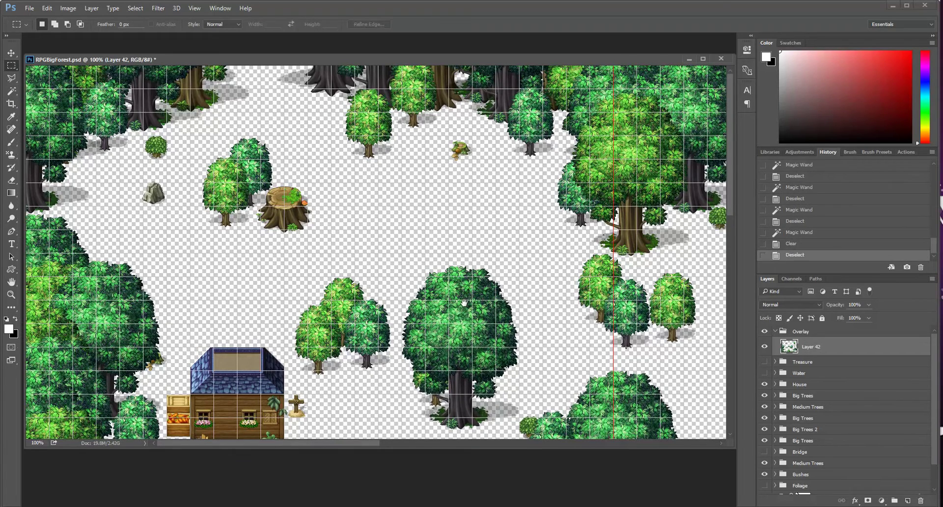
# Toggle the visibility of Layer 42 repeatedly to compare the overlay with the trees and house beneath it.
pyautogui.scroll(-2, 461, 265)
pyautogui.click(764, 348)
pyautogui.click(765, 348)
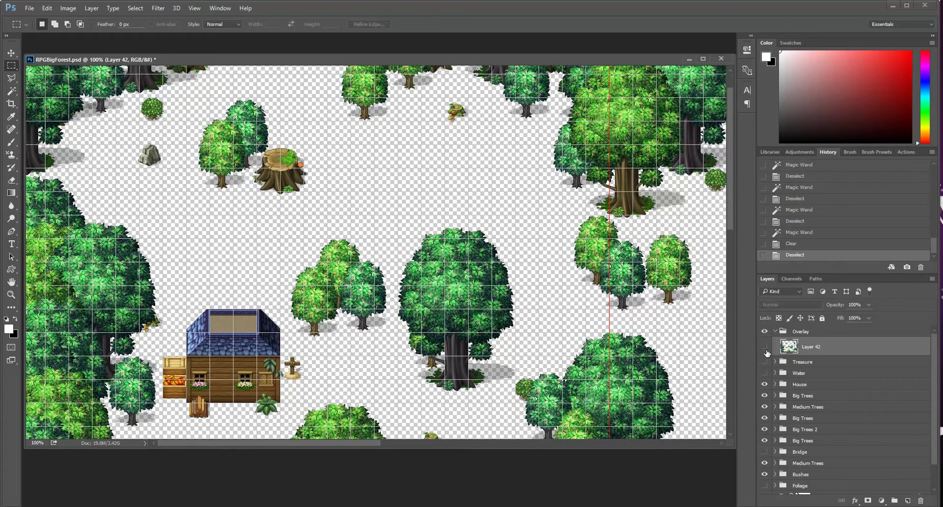
pyautogui.click(765, 348)
pyautogui.click(765, 348)
pyautogui.click(764, 349)
pyautogui.click(765, 347)
pyautogui.click(765, 347)
pyautogui.click(765, 347)
pyautogui.click(765, 347)
pyautogui.click(765, 346)
pyautogui.scroll(-1, 433, 361)
pyautogui.scroll(-2, 434, 361)
pyautogui.scroll(1, 461, 223)
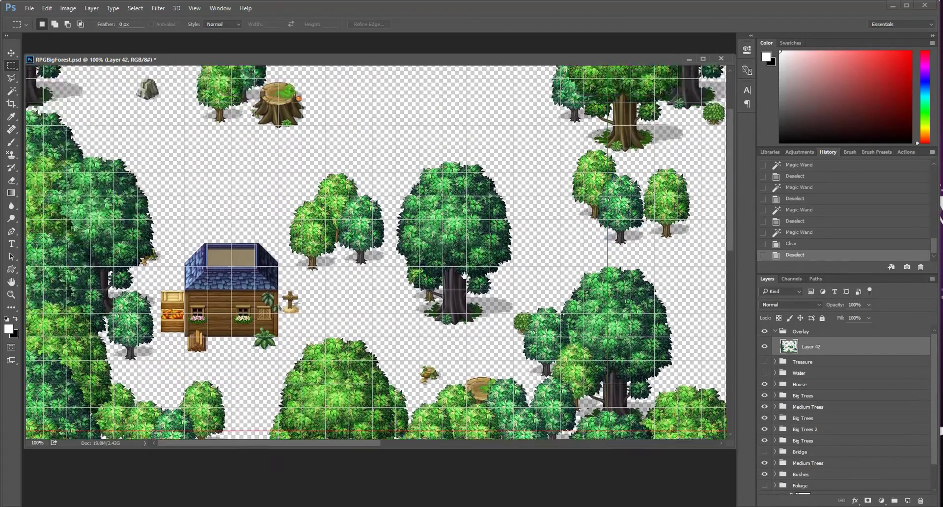
pyautogui.scroll(3, 478, 295)
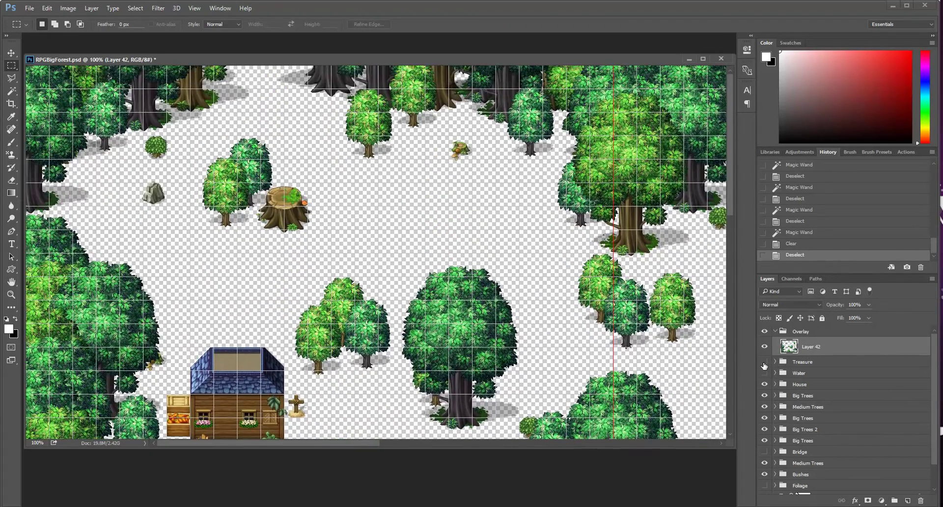
# Show the Water, Ground, Foliage and Bridge groups and the green Layer 0 again.
pyautogui.click(764, 372)
pyautogui.scroll(-1, 785, 393)
pyautogui.click(764, 469)
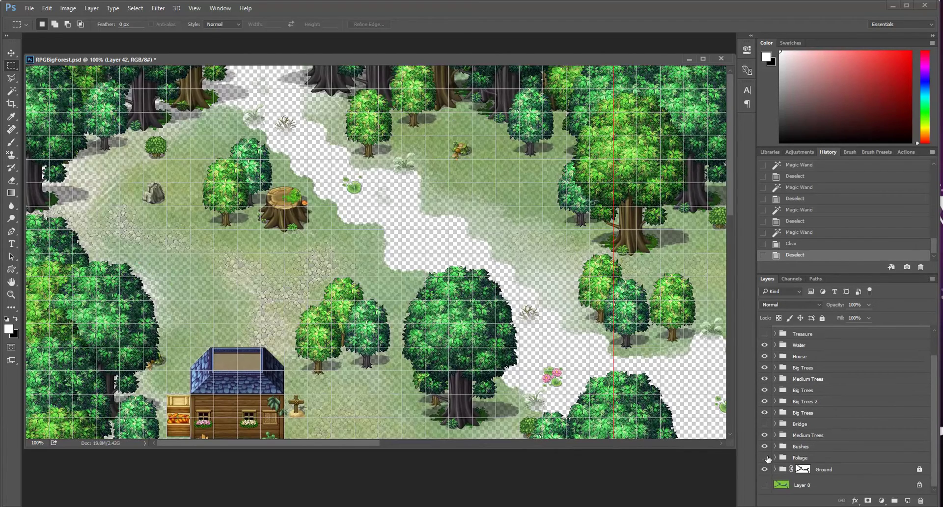
pyautogui.click(764, 457)
pyautogui.click(764, 485)
pyautogui.click(764, 423)
pyautogui.scroll(1, 824, 427)
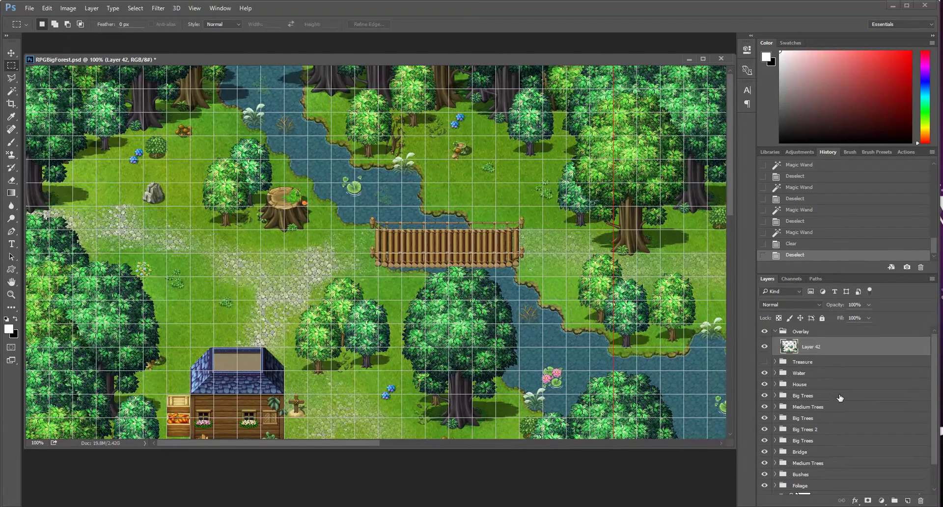
# Hide the grid overlay on the forest map.
pyautogui.click(194, 8)
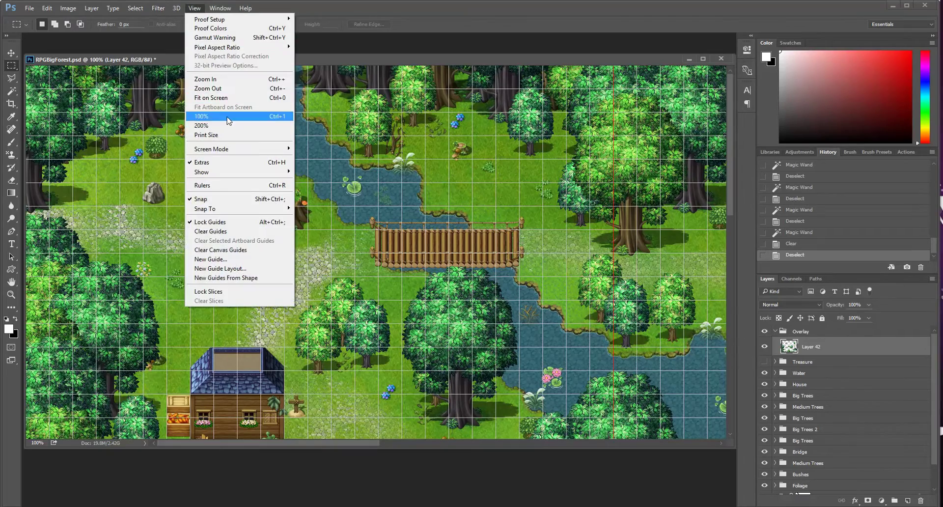
pyautogui.click(219, 99)
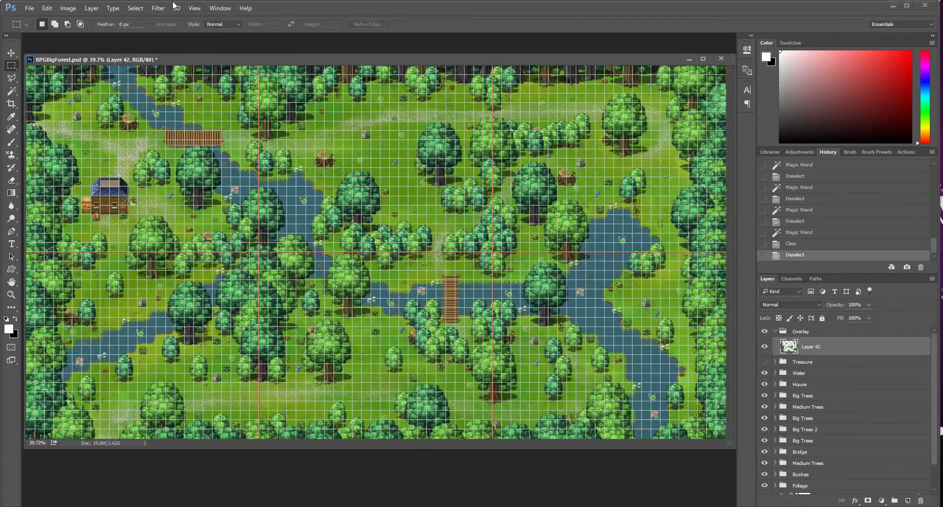
pyautogui.click(194, 8)
pyautogui.click(483, 8)
pyautogui.click(194, 8)
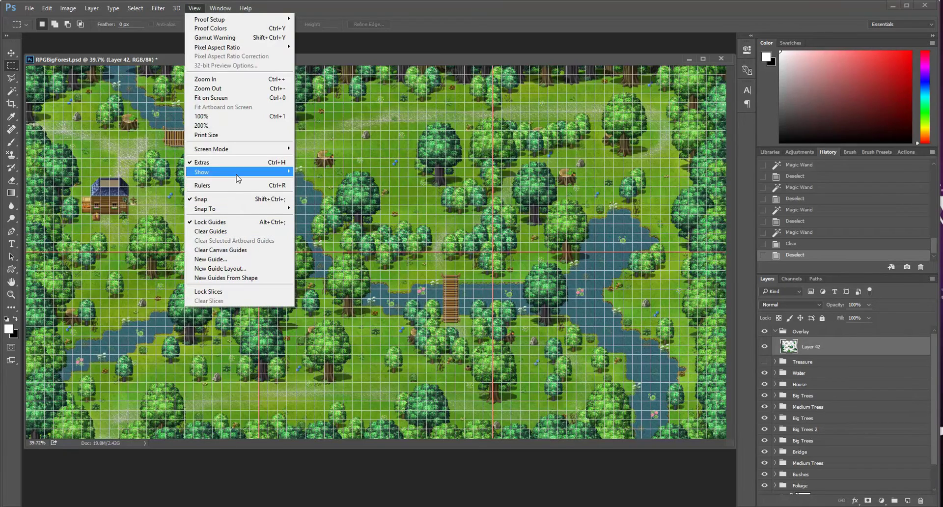
pyautogui.moveTo(237, 172)
pyautogui.click(143, 199)
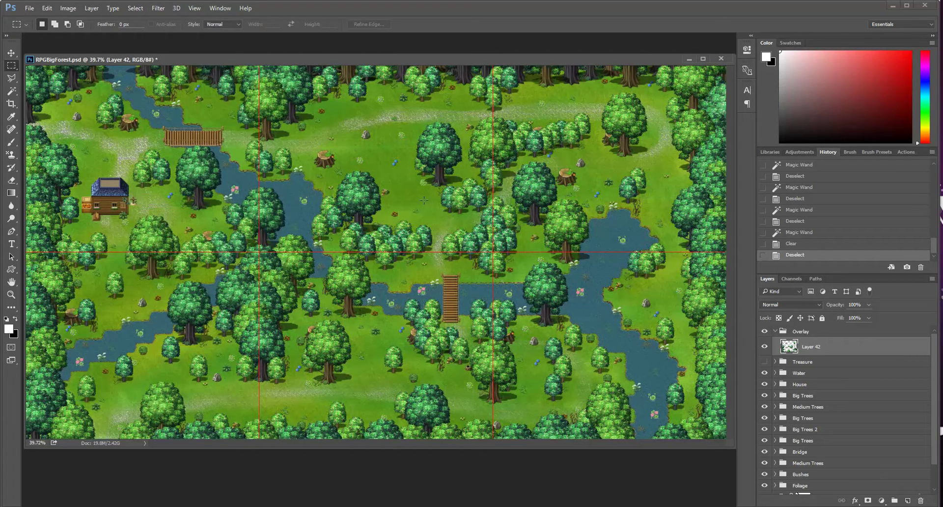
# Duplicate the image with all its layers as "RPGBigForest copy" and work in that copy.
pyautogui.click(73, 7)
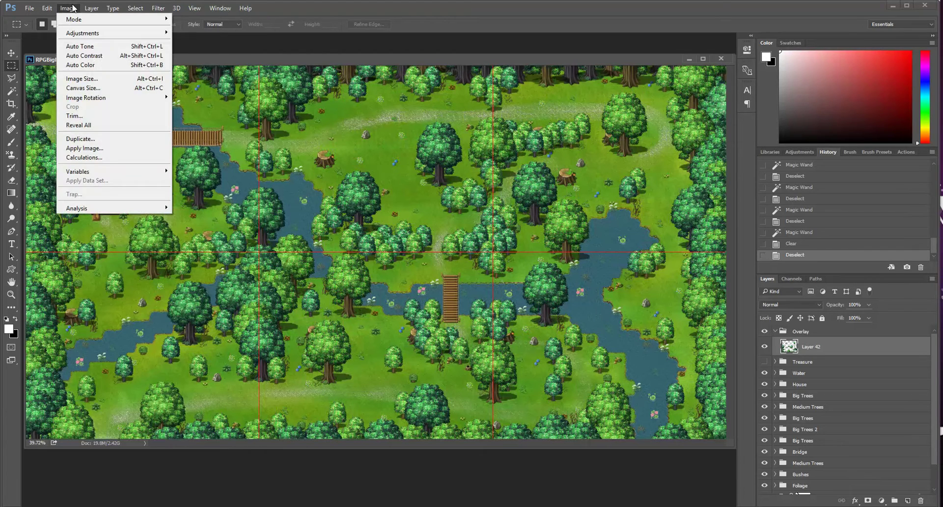
pyautogui.click(114, 139)
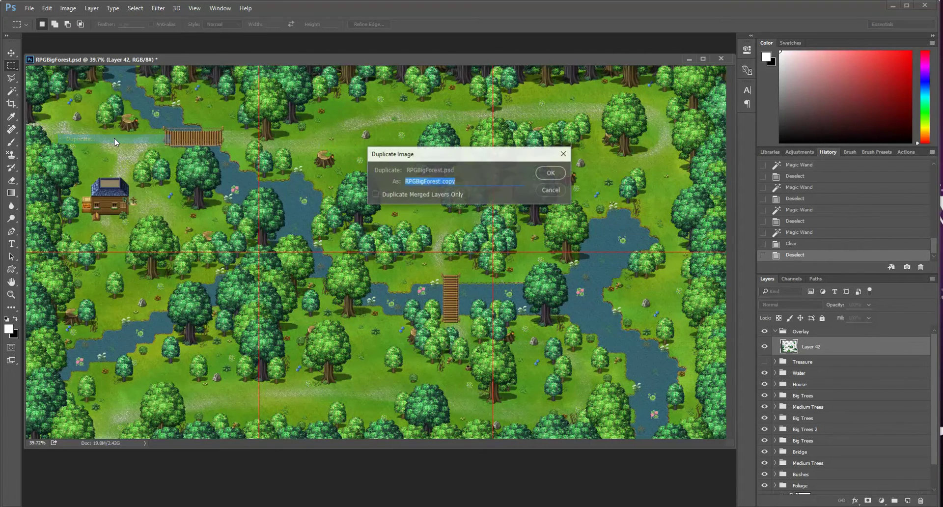
pyautogui.click(550, 173)
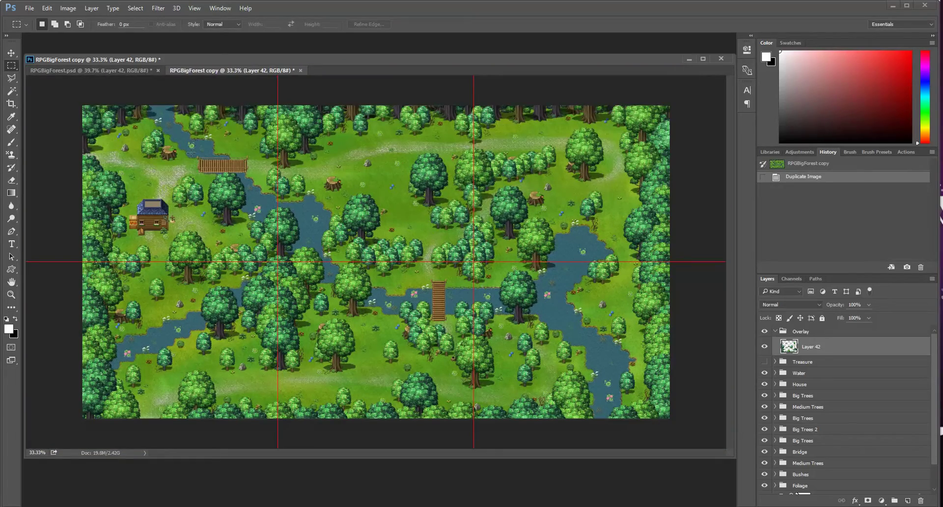
pyautogui.click(115, 72)
pyautogui.click(190, 72)
pyautogui.click(150, 72)
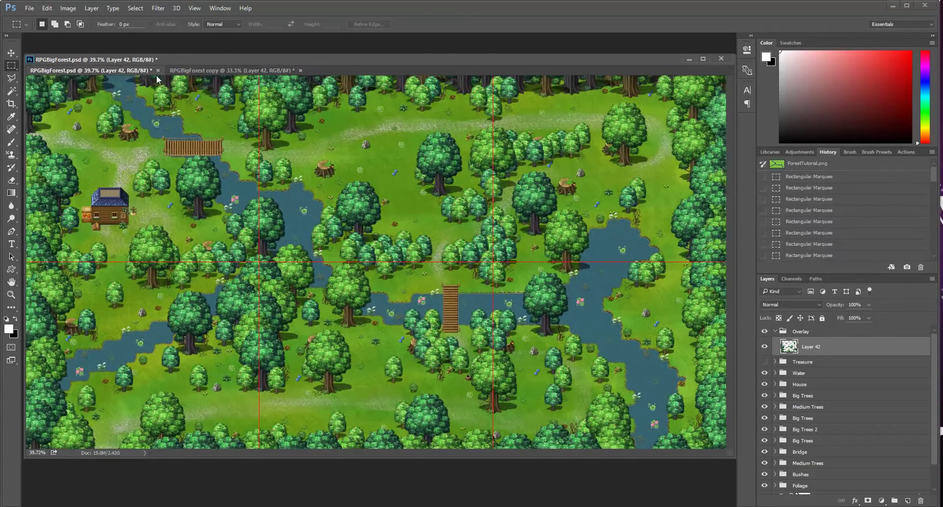
pyautogui.click(213, 72)
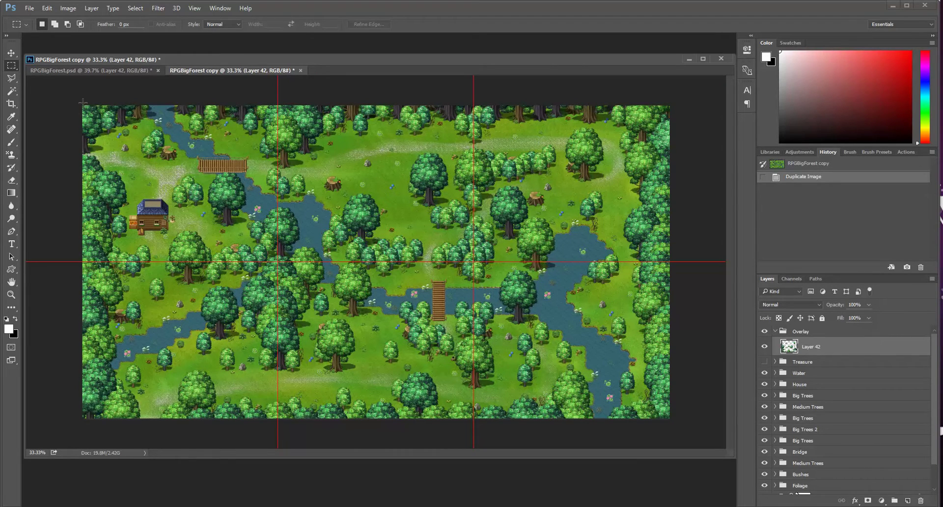
# Select the northwest section of the copy bounded by the guides, crop the image to it, and clear the selection.
pyautogui.moveTo(81, 105); pyautogui.dragTo(277, 261)
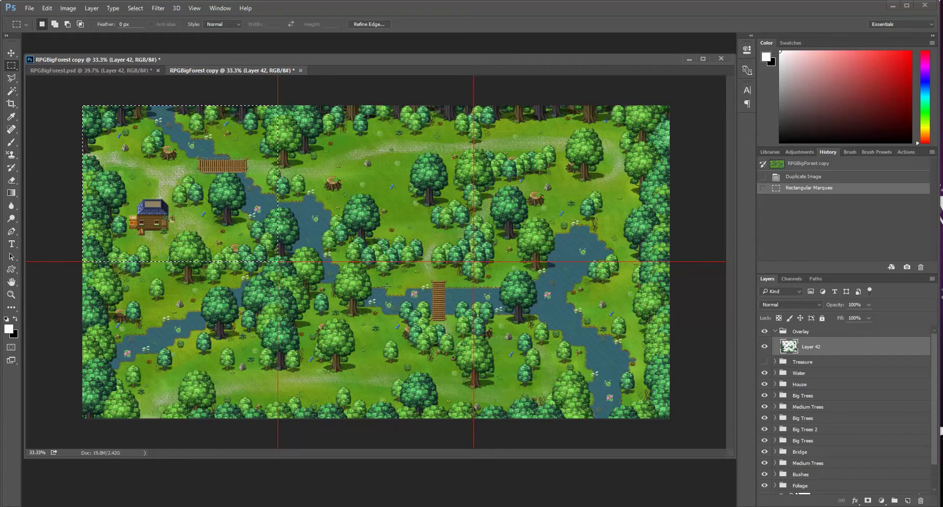
pyautogui.click(194, 8)
pyautogui.click(293, 190)
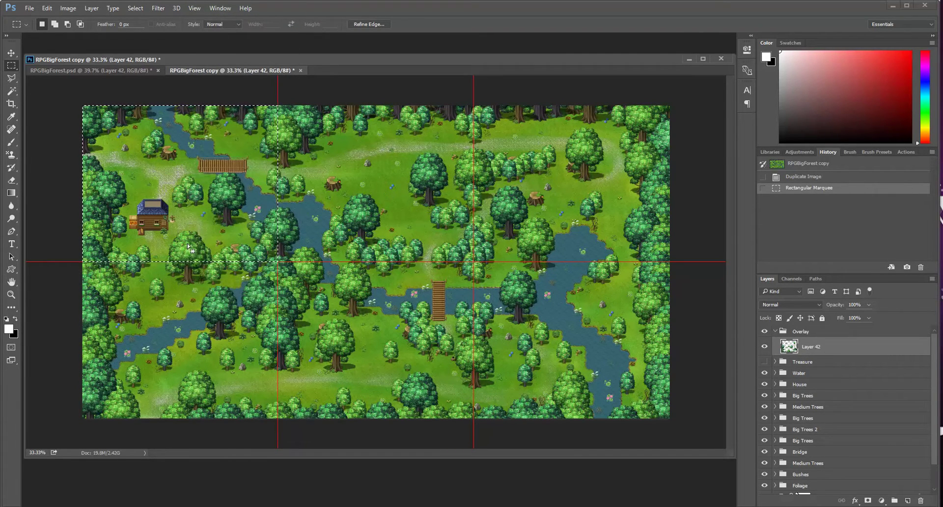
pyautogui.click(69, 7)
pyautogui.press('Escape')
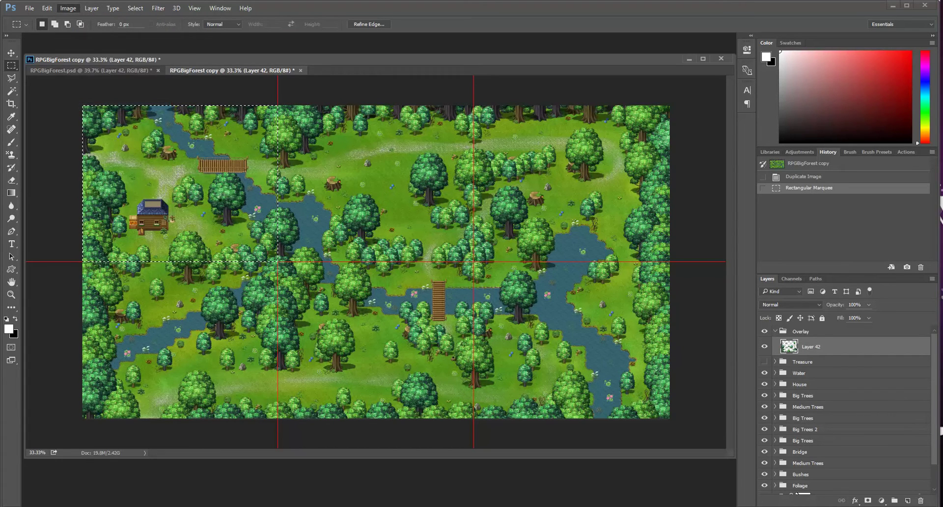
pyautogui.hotkey('alt', 'i')
pyautogui.press('p')
pyautogui.hotkey('ctrl', 'd')
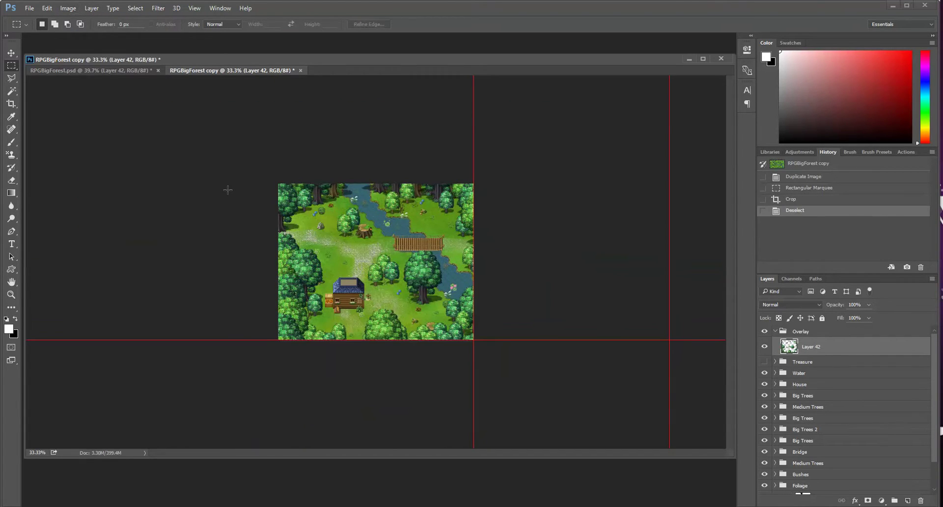
# Inspect the cropped copy at 100% and compare it with the original full map.
pyautogui.click(194, 8)
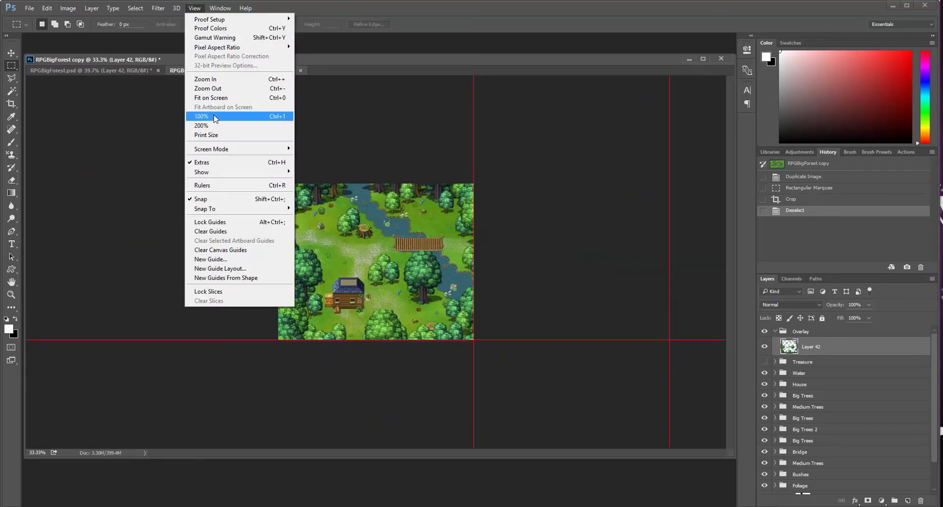
pyautogui.click(212, 117)
pyautogui.moveTo(445, 370); pyautogui.dragTo(422, 294)
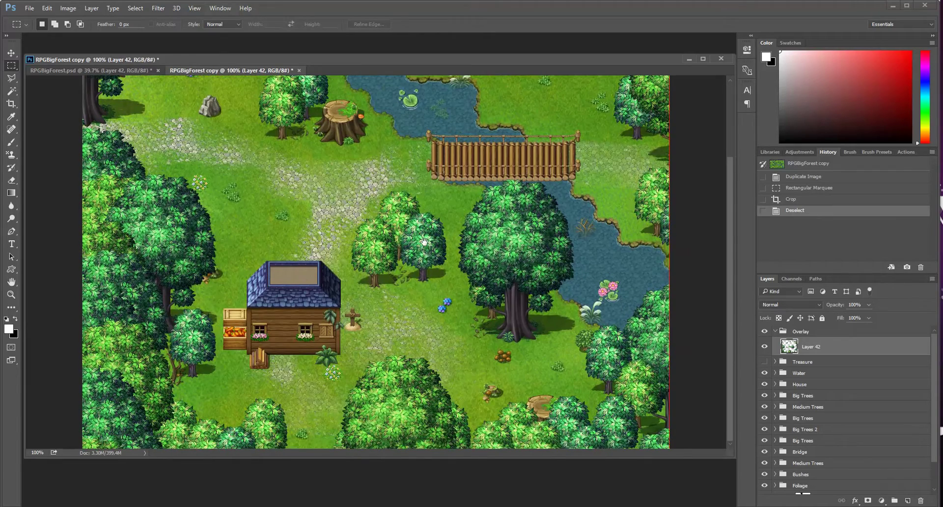
pyautogui.click(96, 69)
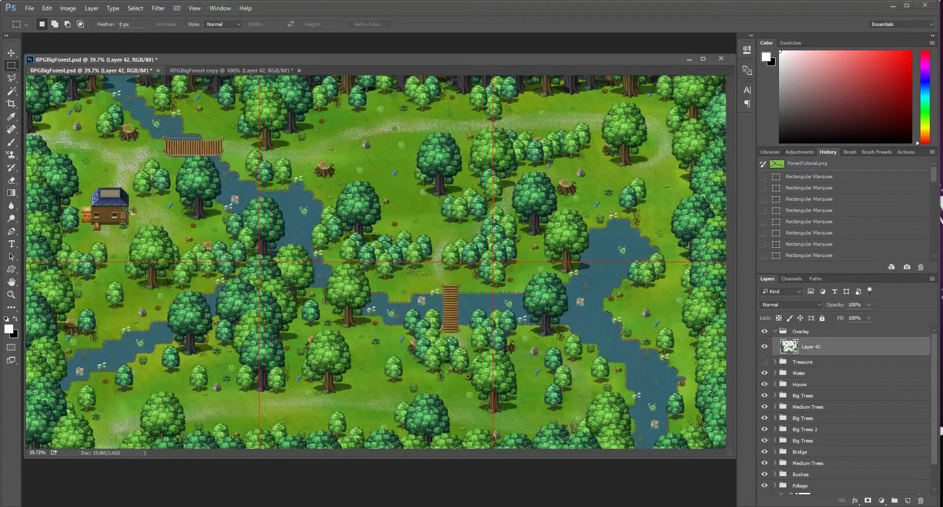
pyautogui.click(212, 70)
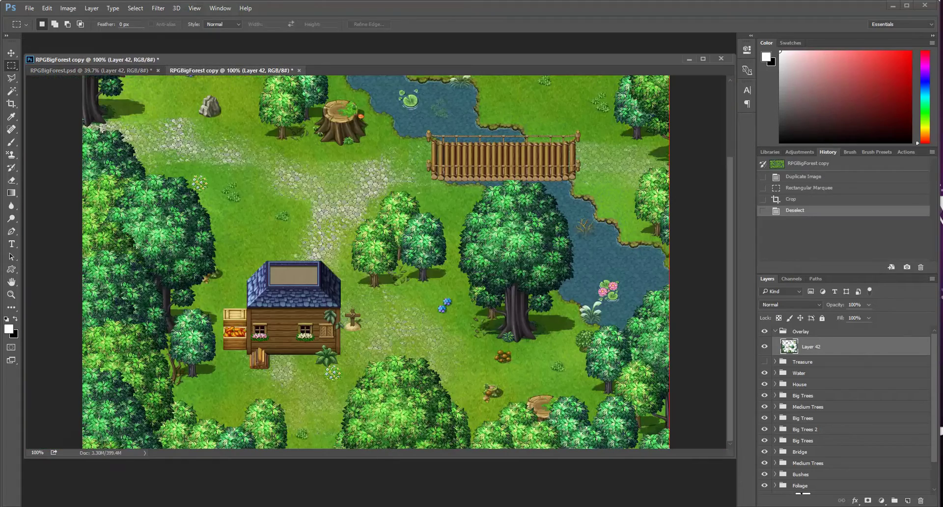
pyautogui.scroll(4, 394, 283)
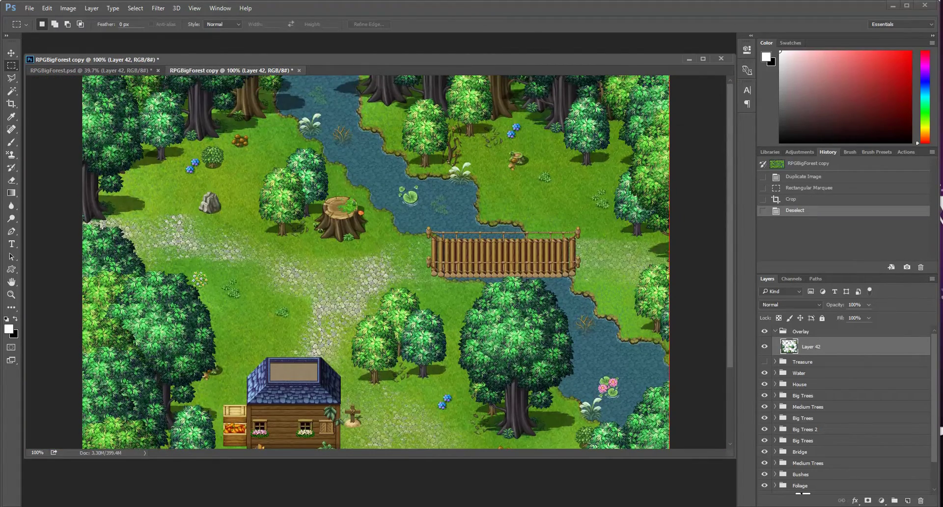
# Export the cropped map section for the web as a PNG-24, overwriting !forestutorial1.png in the parallaxes folder.
pyautogui.click(28, 9)
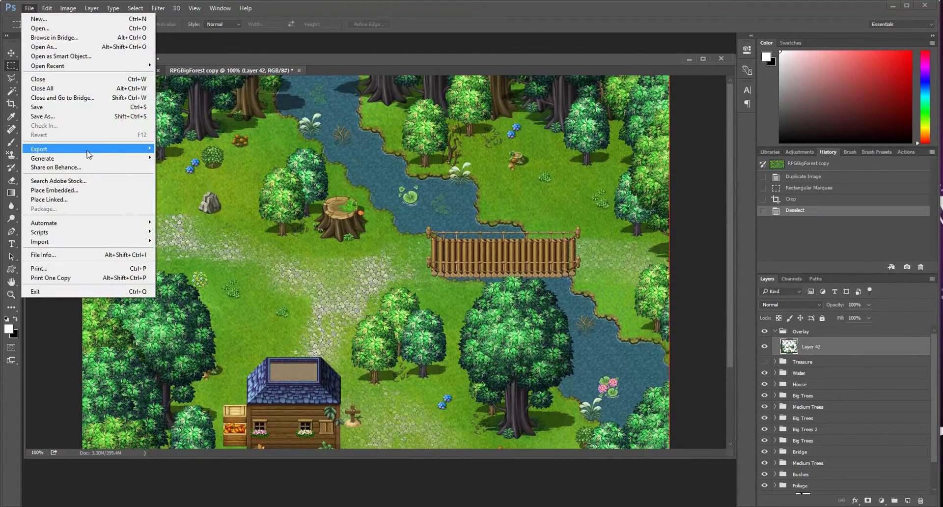
pyautogui.moveTo(89, 149)
pyautogui.click(196, 185)
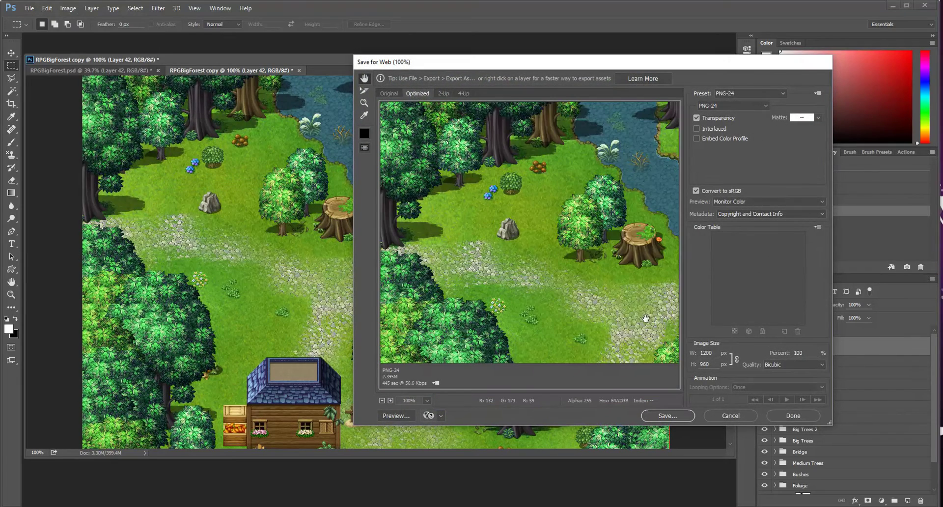
pyautogui.click(667, 417)
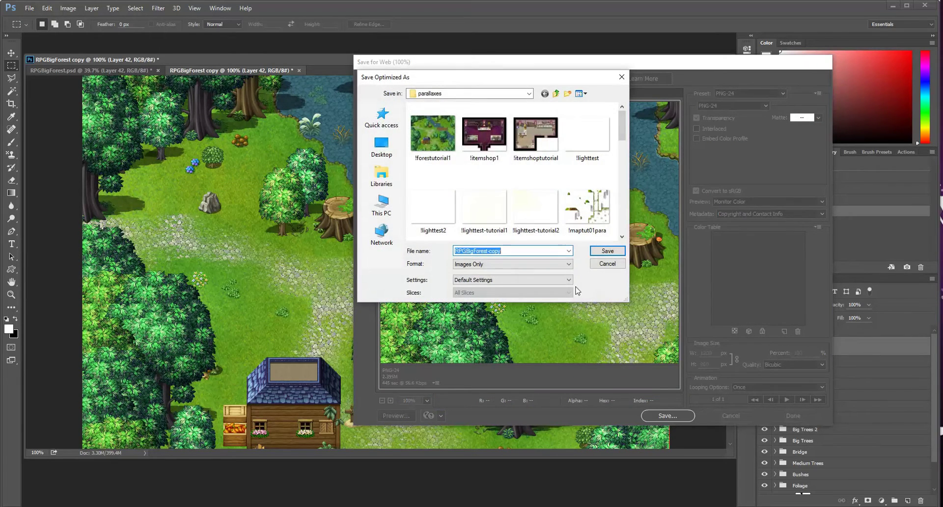
pyautogui.click(529, 93)
pyautogui.click(473, 97)
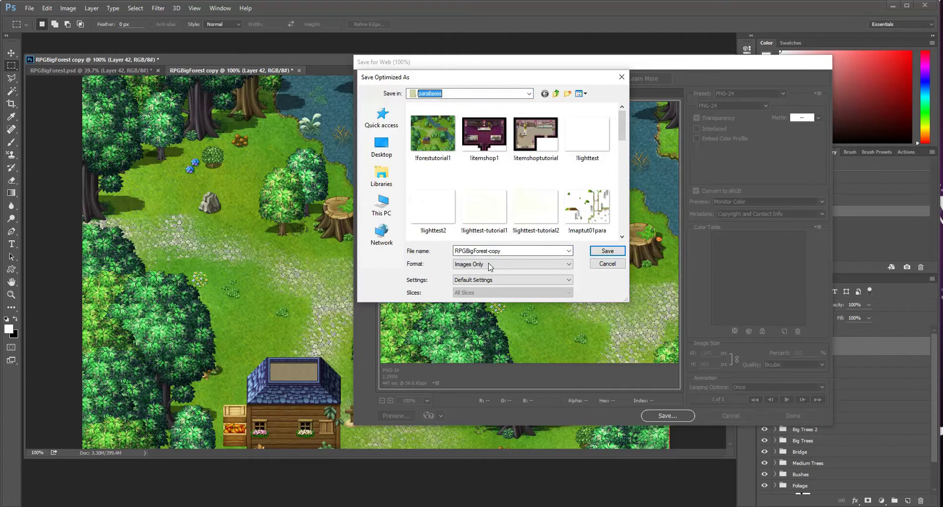
pyautogui.click(515, 250)
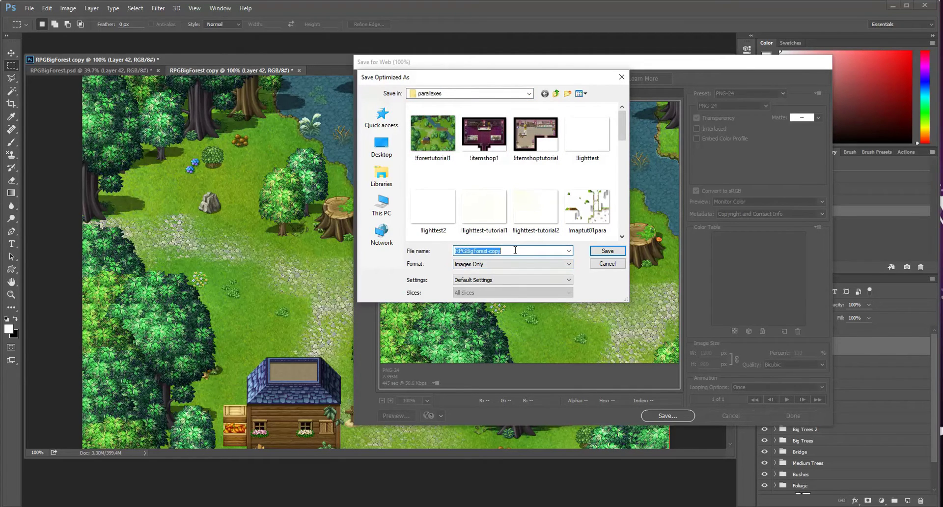
pyautogui.write('!')
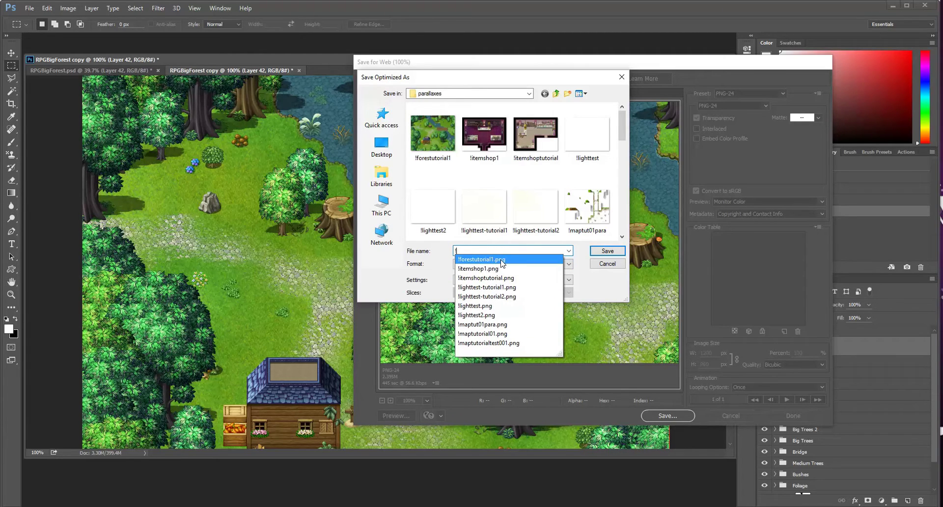
pyautogui.doubleClick(429, 148)
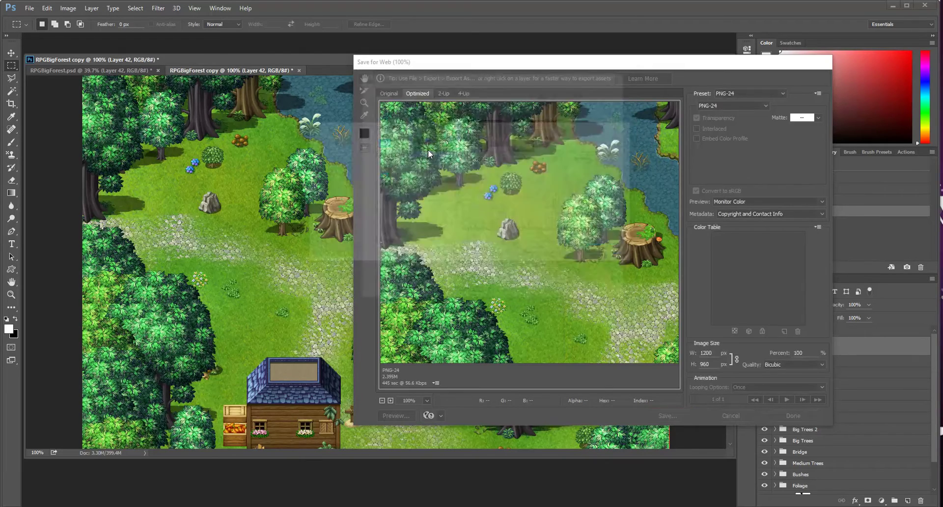
pyautogui.click(525, 252)
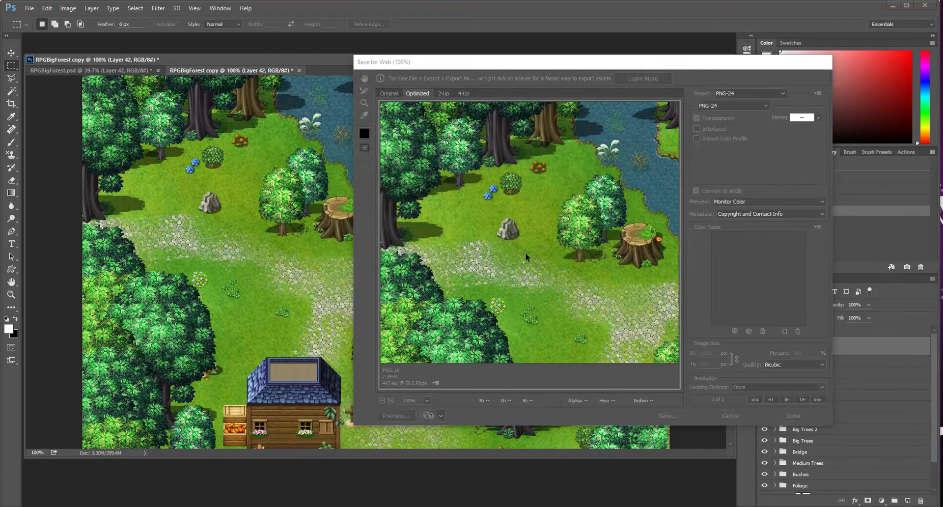
# Hide the House group and all groups and layers beneath it, down to Ground and Layer 0, keeping Overlay and Water shown.
pyautogui.scroll(-2, 408, 262)
pyautogui.scroll(-2, 458, 229)
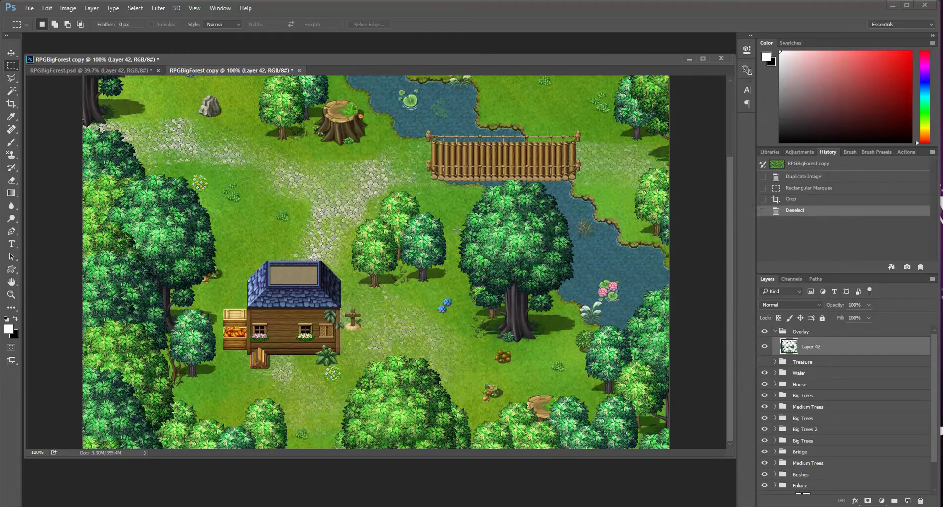
pyautogui.scroll(4, 457, 229)
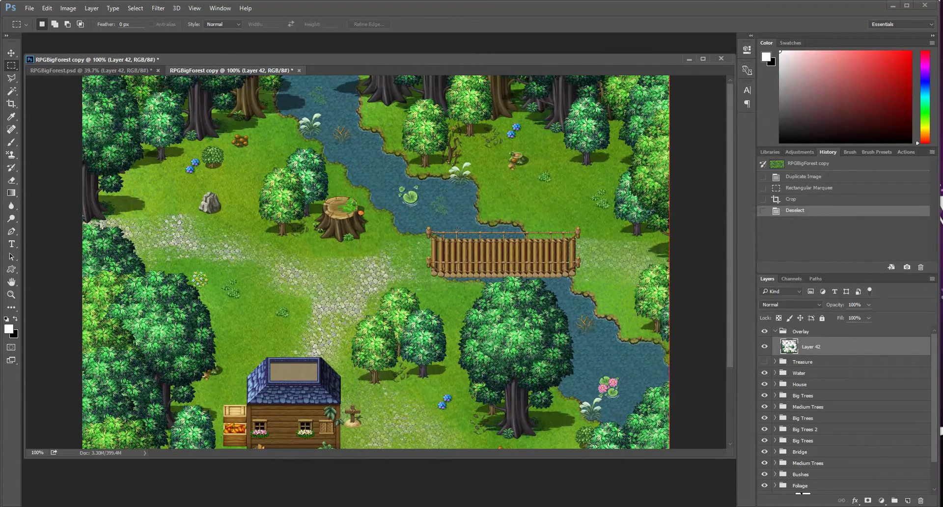
pyautogui.scroll(-2, 830, 458)
pyautogui.scroll(2, 825, 448)
pyautogui.click(764, 384)
pyautogui.moveTo(765, 395); pyautogui.dragTo(764, 485)
pyautogui.scroll(-1, 758, 478)
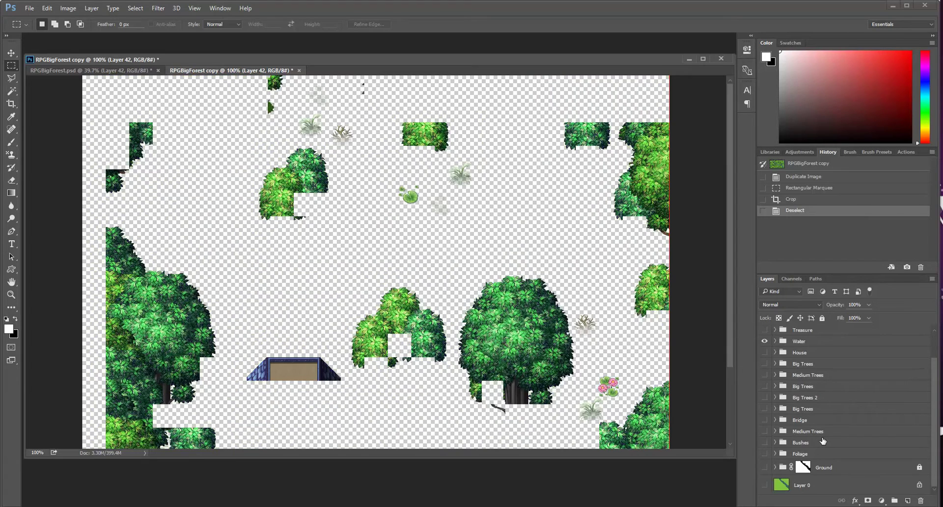
# Select the Water group and examine the overlay pieces remaining over the transparent background.
pyautogui.scroll(1, 823, 441)
pyautogui.click(804, 382)
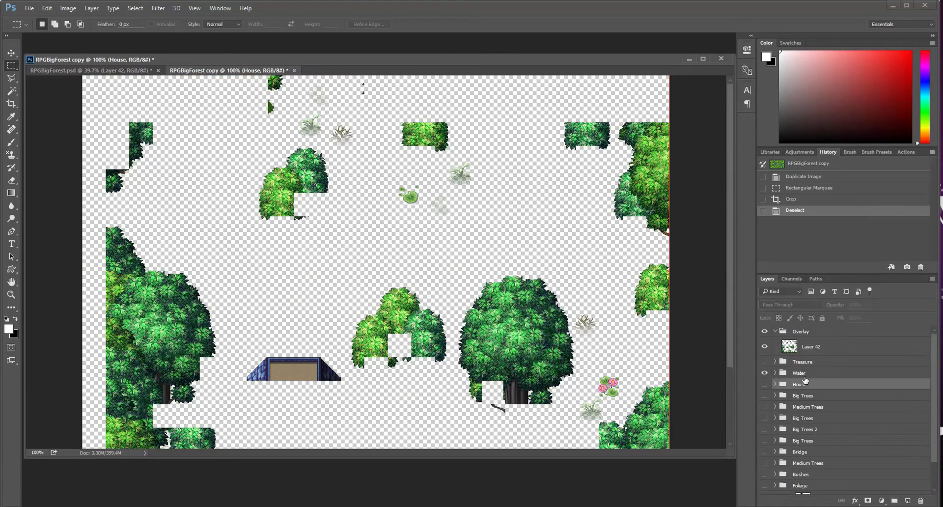
pyautogui.click(816, 374)
pyautogui.scroll(-4, 501, 297)
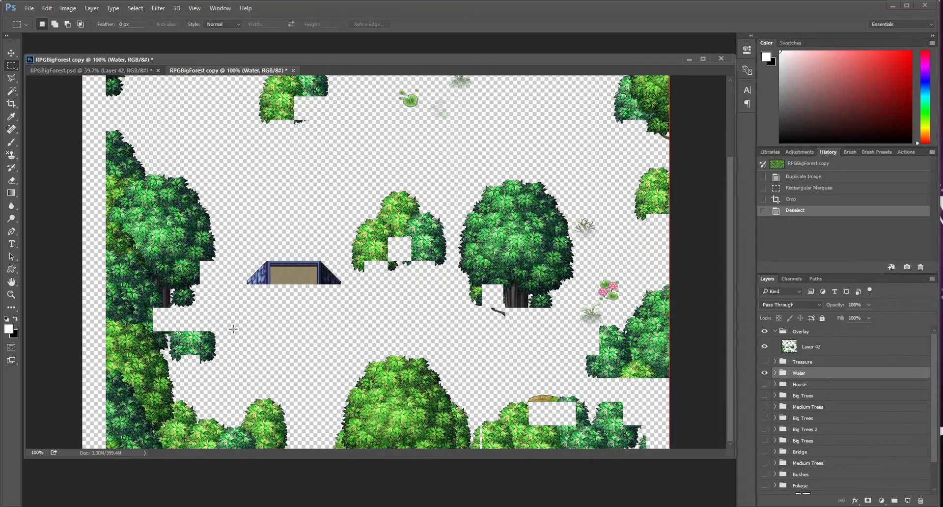
# Start a Save for Web export of the cropped RPGBigForest copy as a PNG-24 with transparency.
pyautogui.click(98, 70)
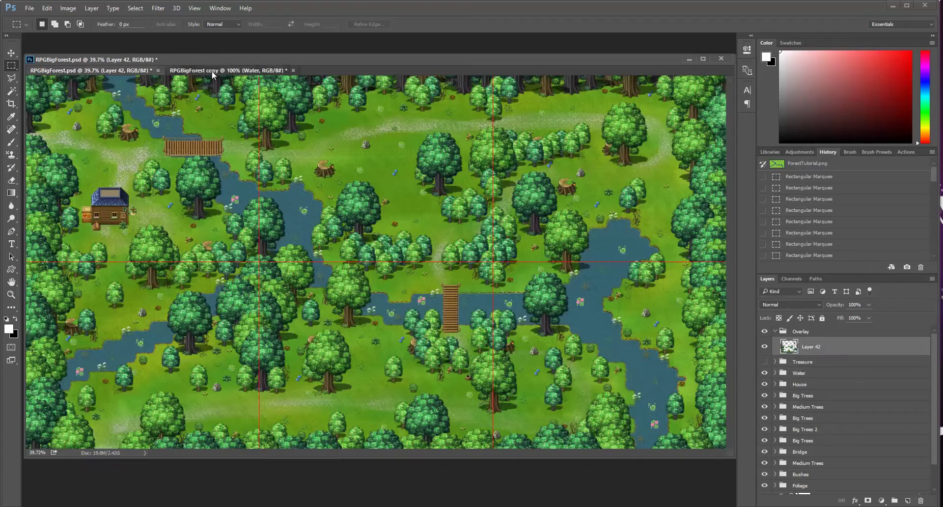
pyautogui.click(216, 70)
pyautogui.scroll(5, 609, 381)
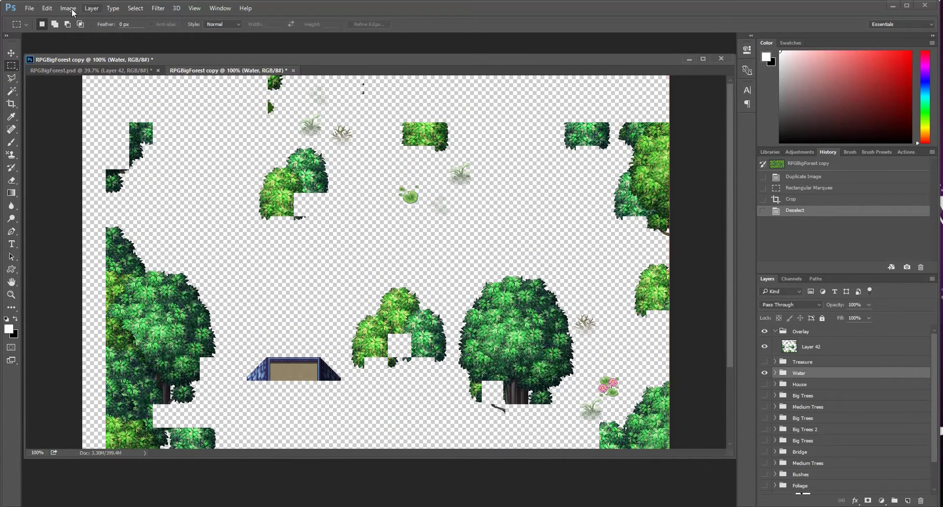
pyautogui.click(29, 8)
pyautogui.moveTo(101, 149)
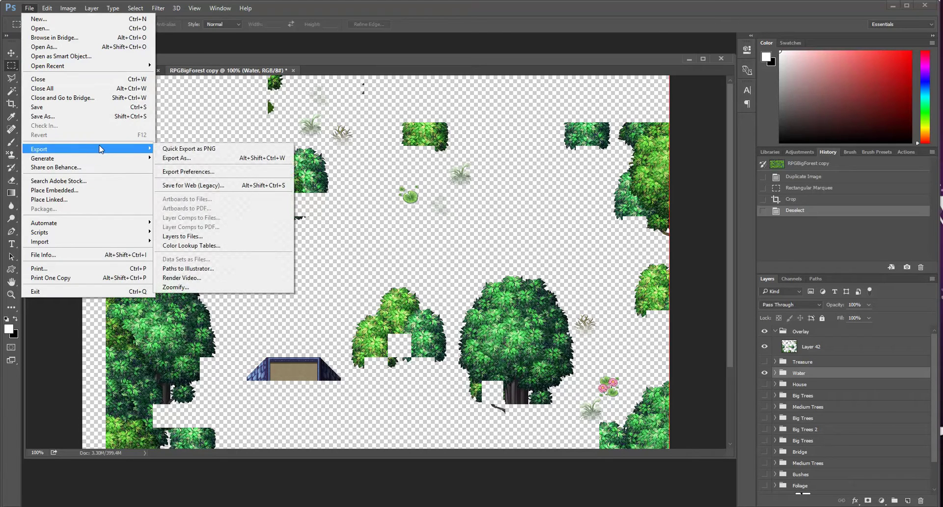
pyautogui.click(196, 187)
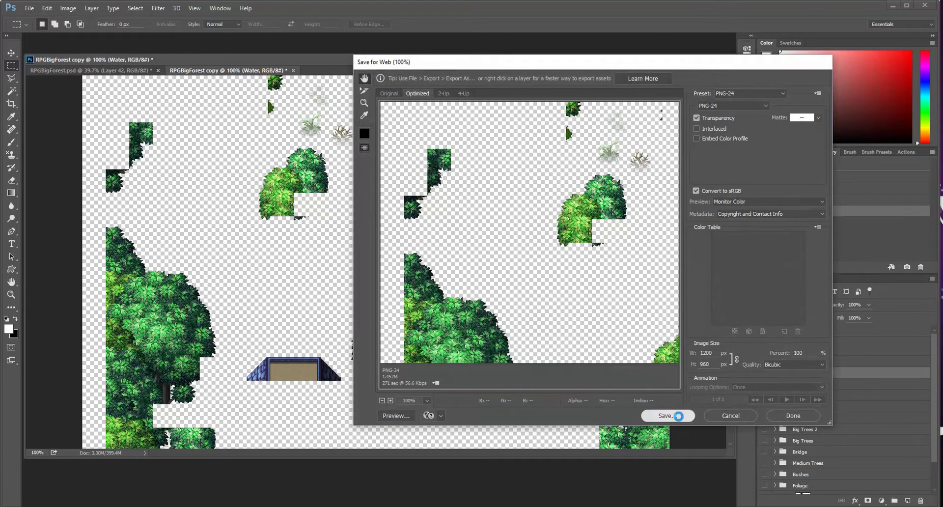
pyautogui.click(667, 416)
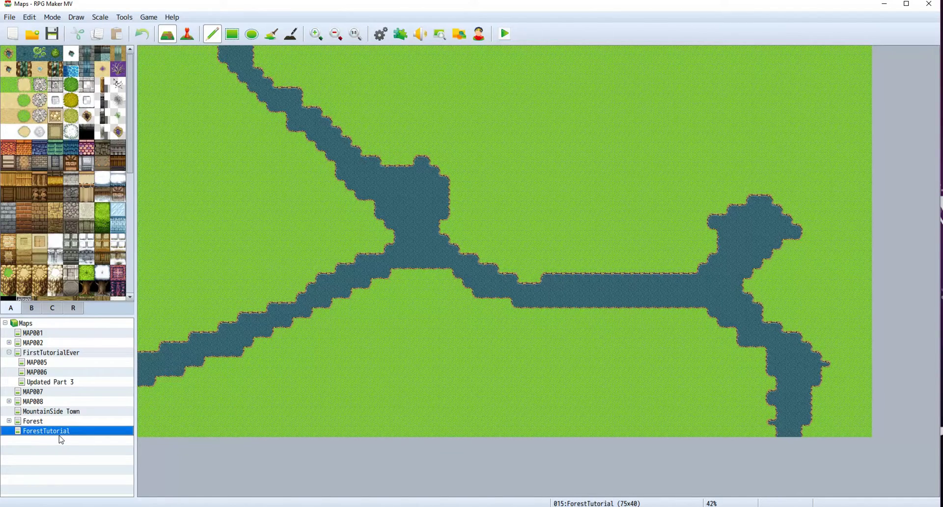
# Switch to RPG Maker MV and add a new map named Forest1 under ForestTutorial.
pyautogui.rightClick(58, 435)
pyautogui.press('Escape')
pyautogui.rightClick(60, 434)
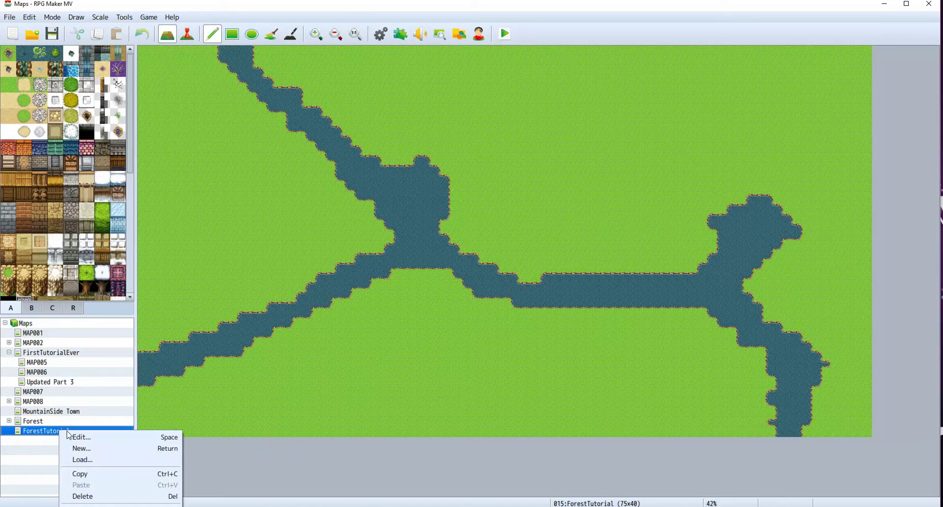
pyautogui.click(96, 448)
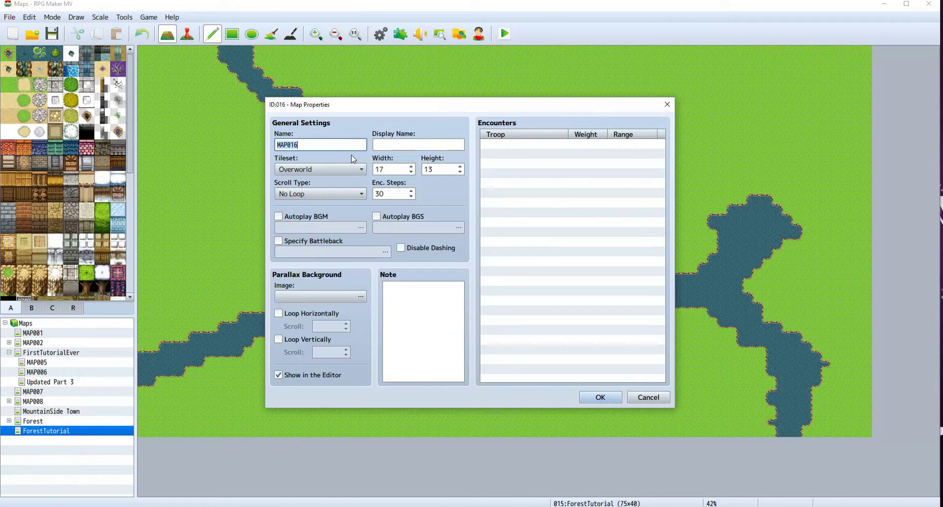
pyautogui.write('Forest1')
# Set the new map's tileset to Outside 2 and its size to 25 wide by 20 high.
pyautogui.click(340, 170)
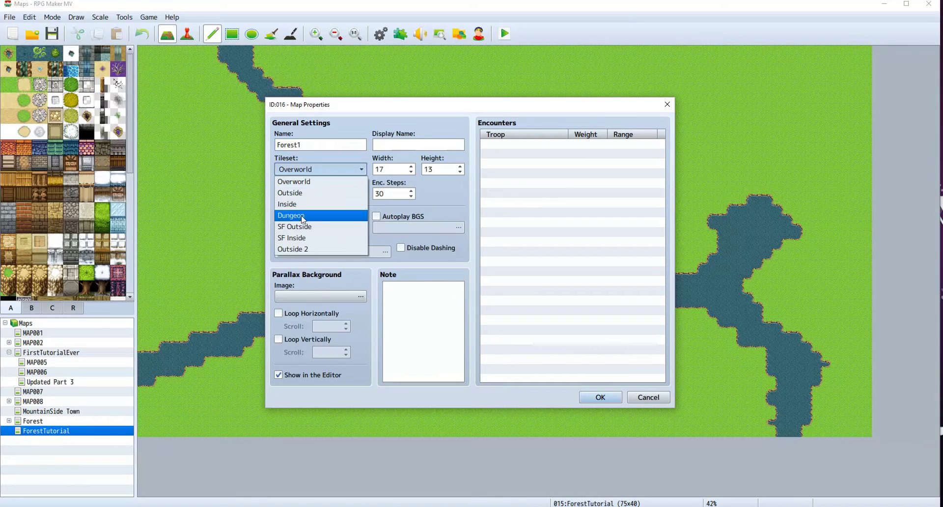
pyautogui.click(317, 249)
pyautogui.click(315, 169)
pyautogui.click(315, 252)
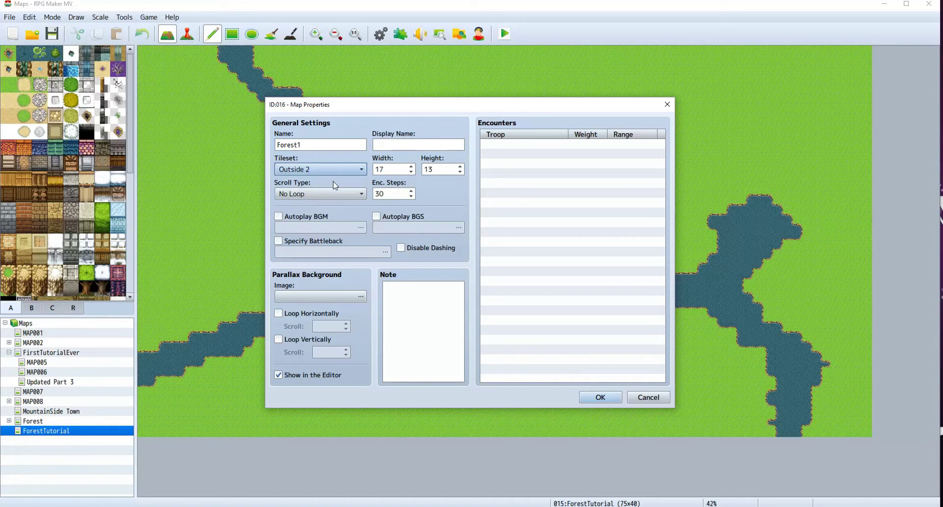
pyautogui.click(317, 168)
pyautogui.click(301, 248)
pyautogui.doubleClick(386, 170)
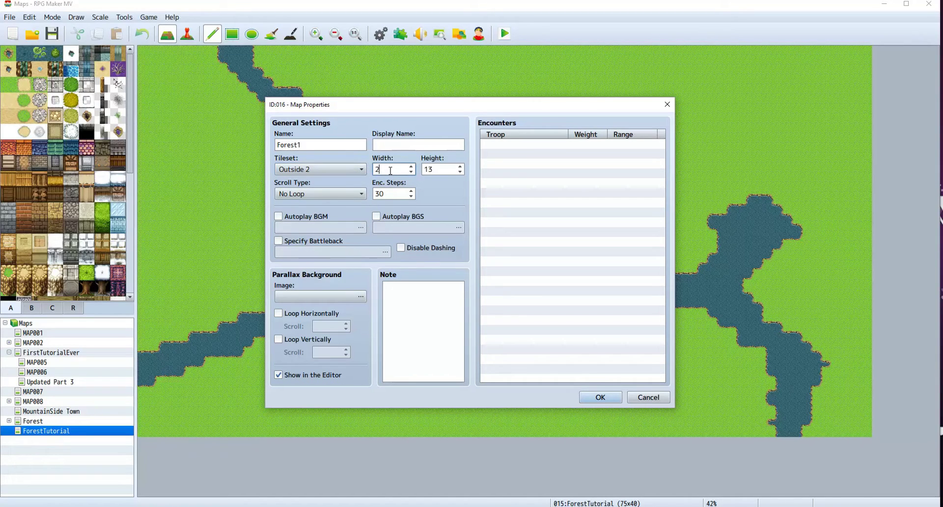
pyautogui.doubleClick(438, 168)
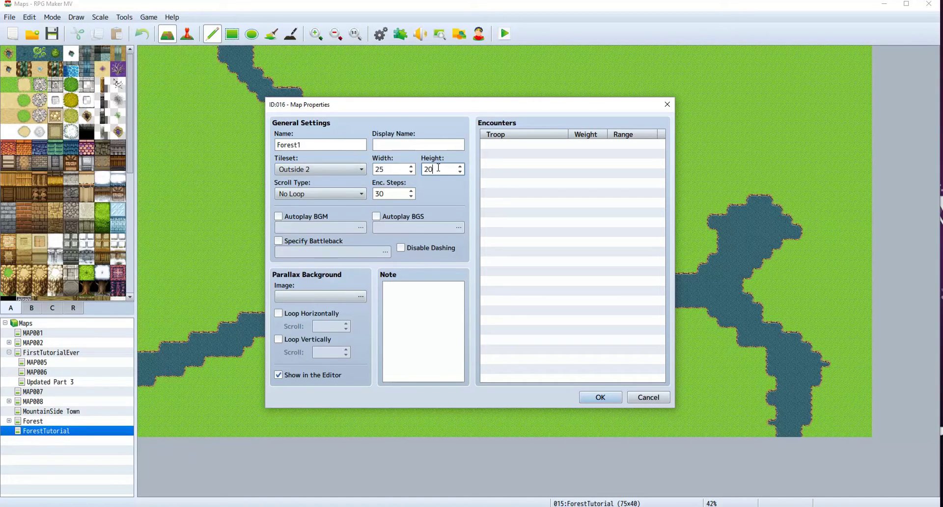
# Assign !forestutorial1 as the map's parallax background image and create the map.
pyautogui.click(349, 296)
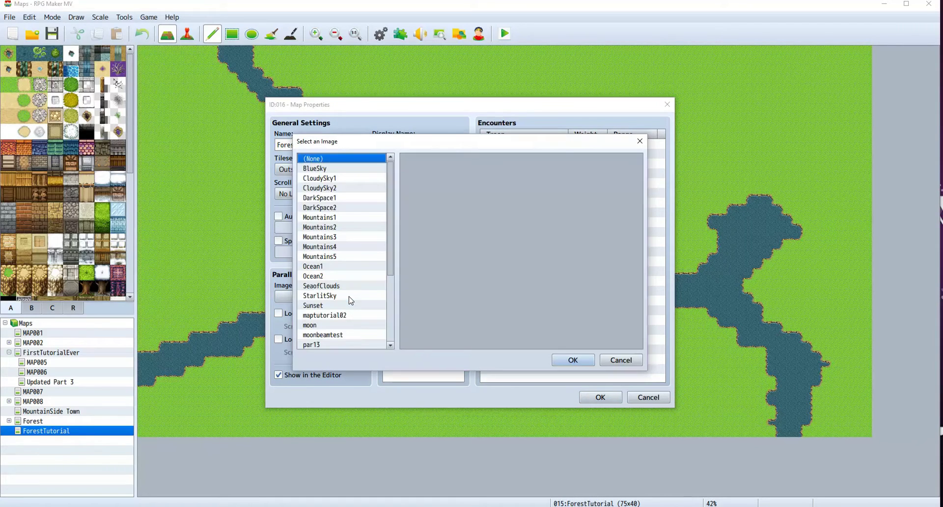
pyautogui.scroll(-4, 354, 293)
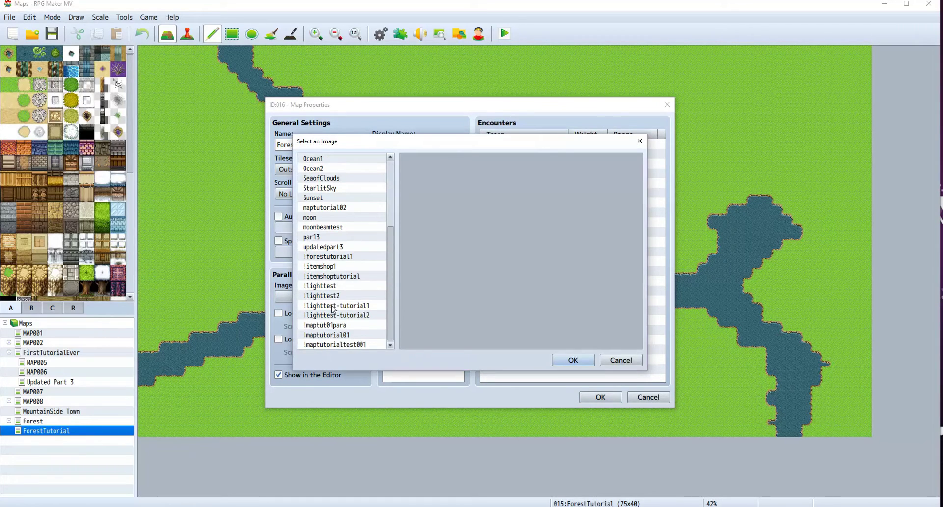
pyautogui.click(346, 259)
pyautogui.click(570, 360)
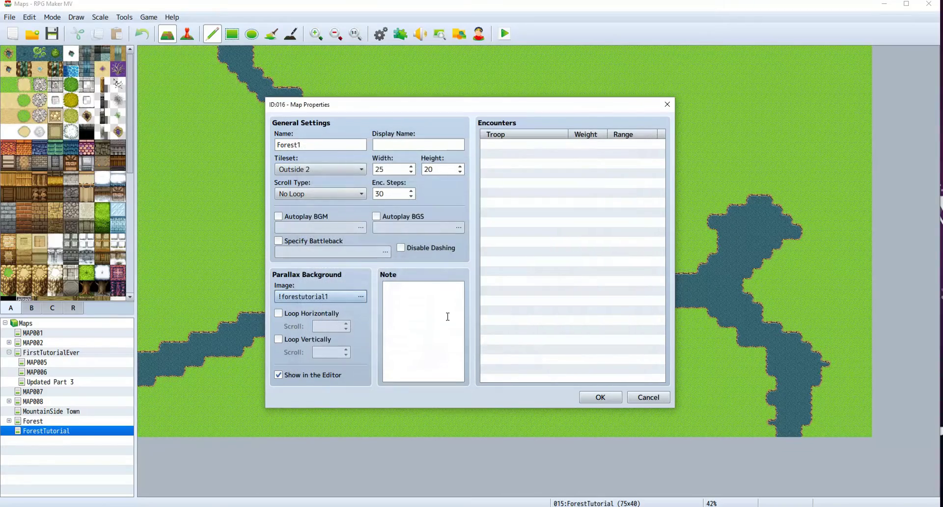
pyautogui.click(590, 395)
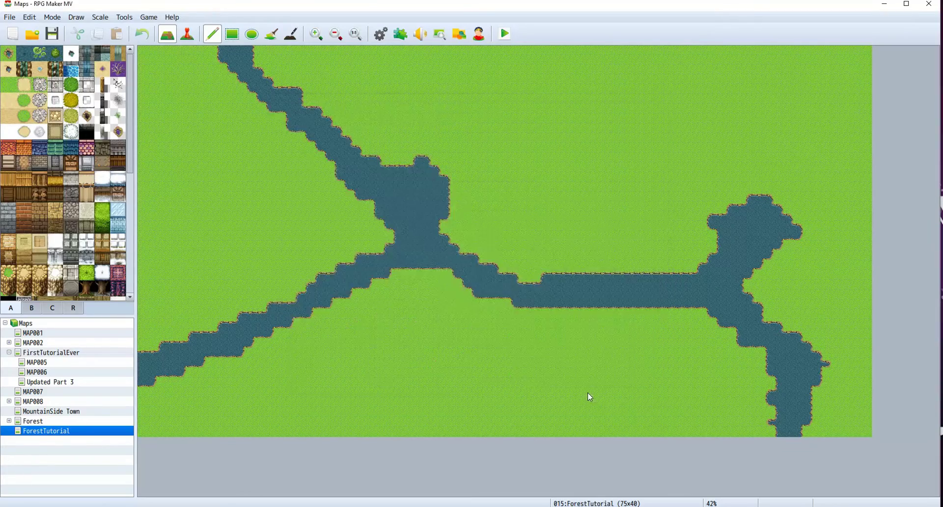
# Examine the Forest1 map at actual size and check the map ID in its properties.
pyautogui.click(355, 34)
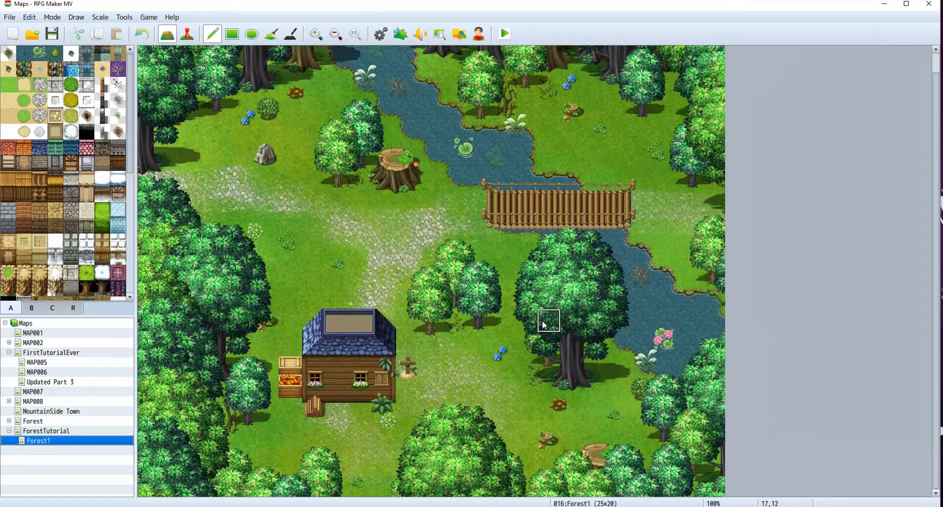
pyautogui.scroll(1, 500, 371)
pyautogui.scroll(-1, 324, 302)
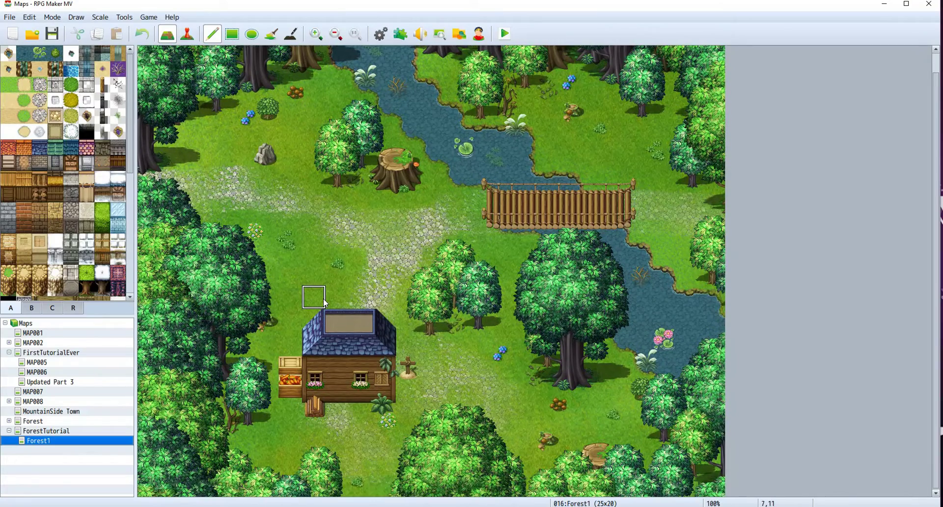
pyautogui.scroll(1, 324, 302)
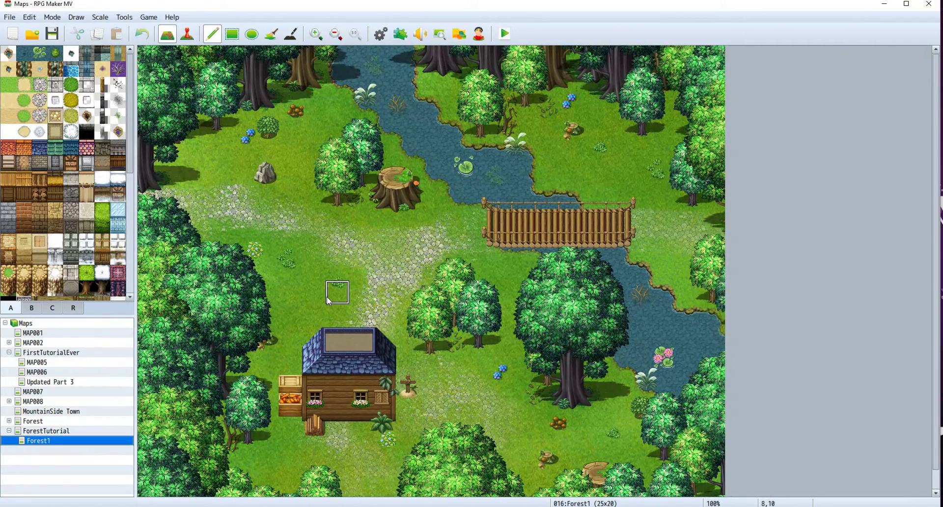
pyautogui.scroll(-1, 326, 296)
pyautogui.scroll(1, 333, 311)
pyautogui.rightClick(67, 441)
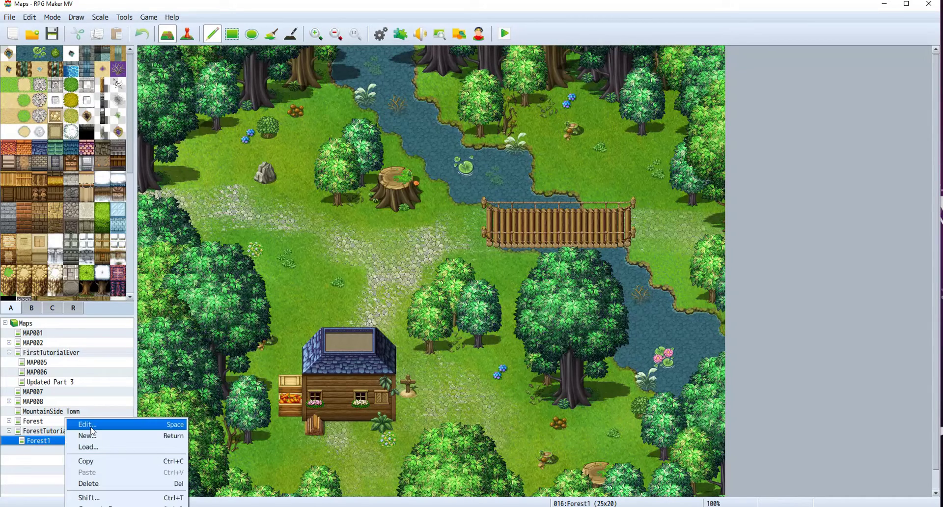
pyautogui.click(86, 424)
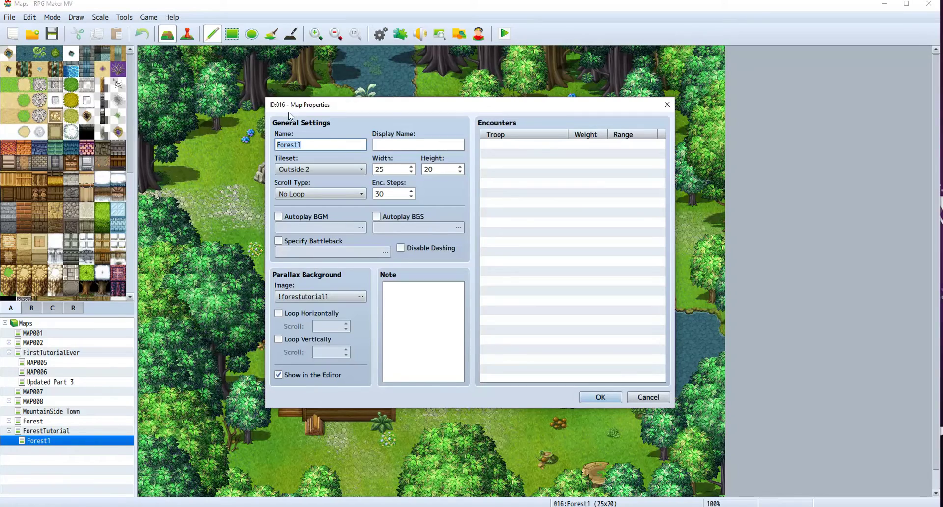
pyautogui.click(645, 400)
pyautogui.scroll(-2, 365, 350)
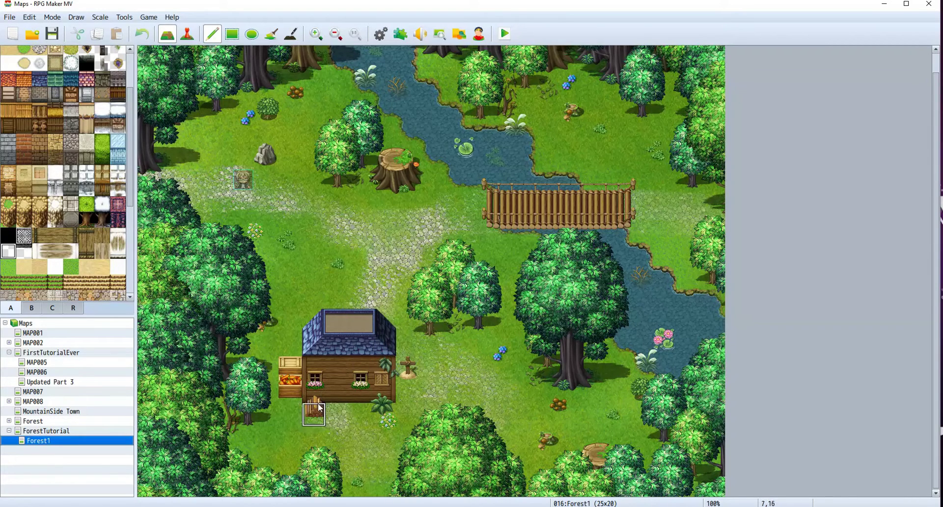
# Switch back to Photoshop and save the overlay export as par16 in the parallaxes folder.
pyautogui.click(324, 468)
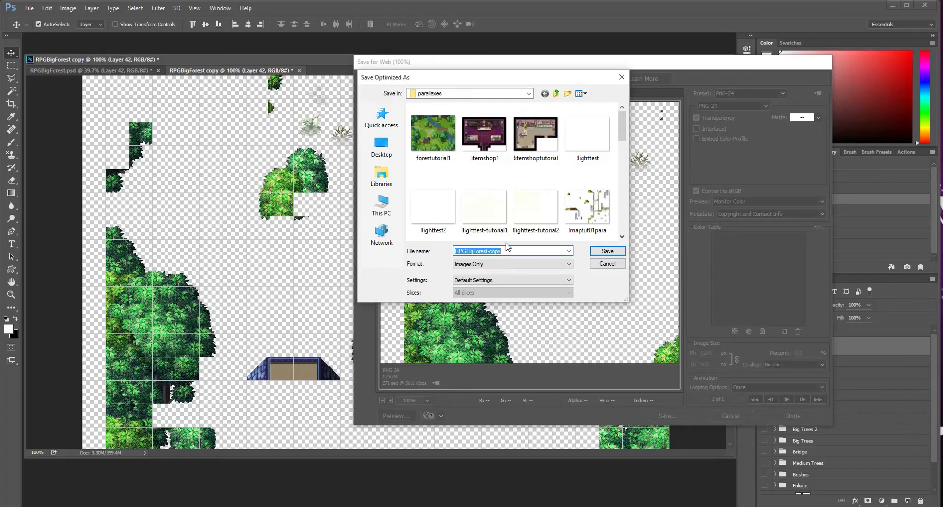
pyautogui.scroll(-4, 590, 196)
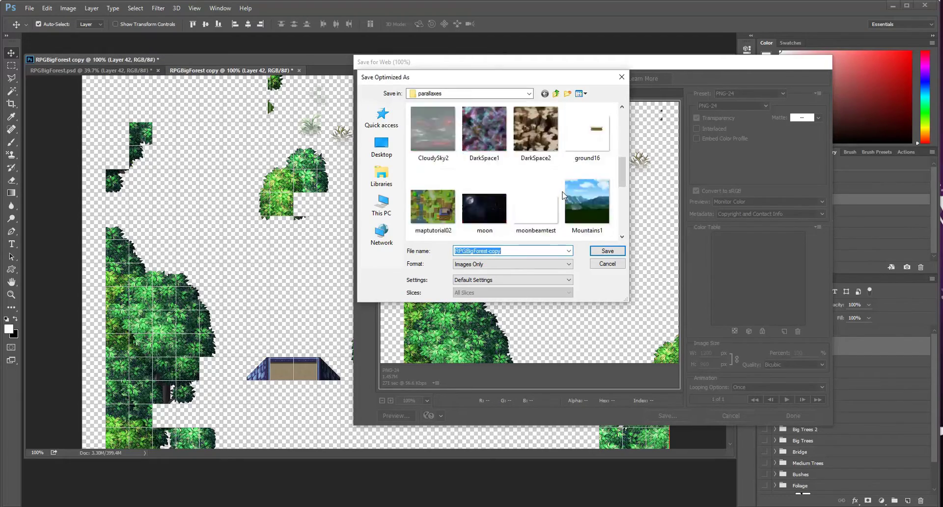
pyautogui.scroll(4, 589, 197)
pyautogui.click(388, 505)
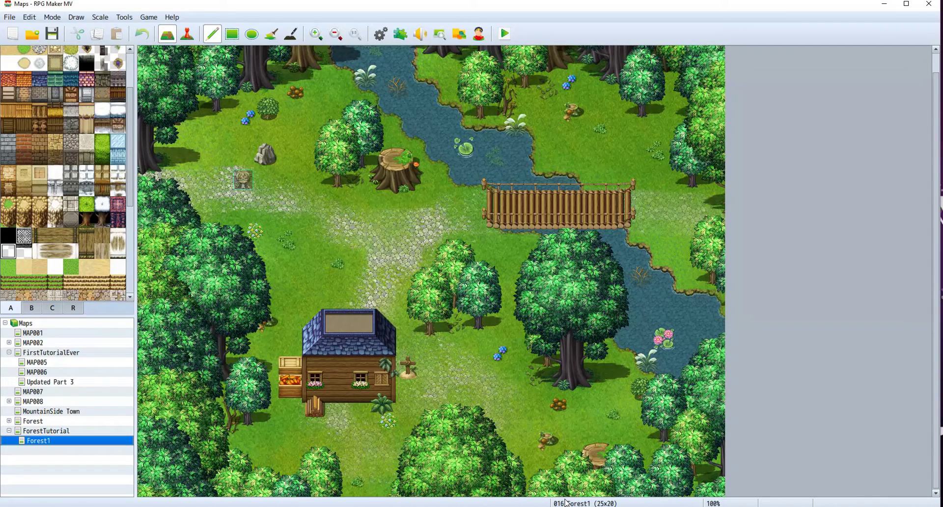
pyautogui.moveTo(319, 505)
pyautogui.click(277, 468)
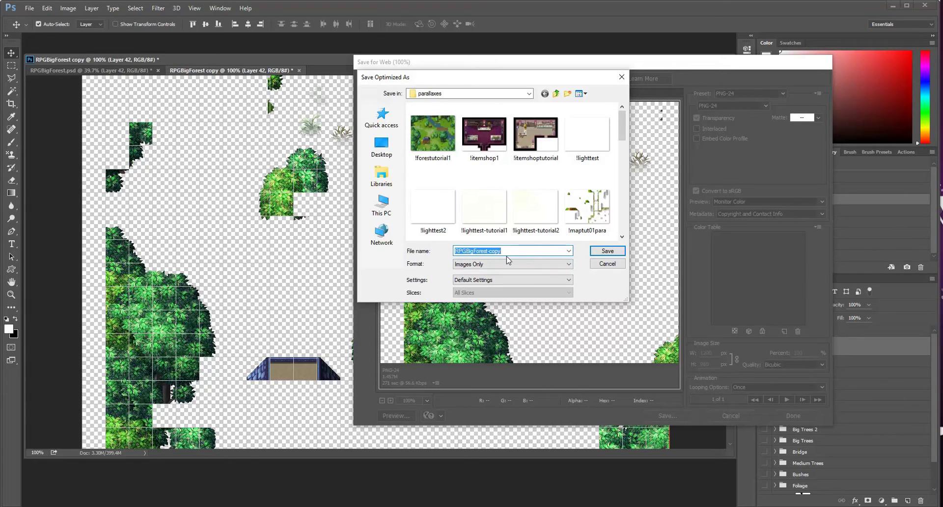
pyautogui.write('par')
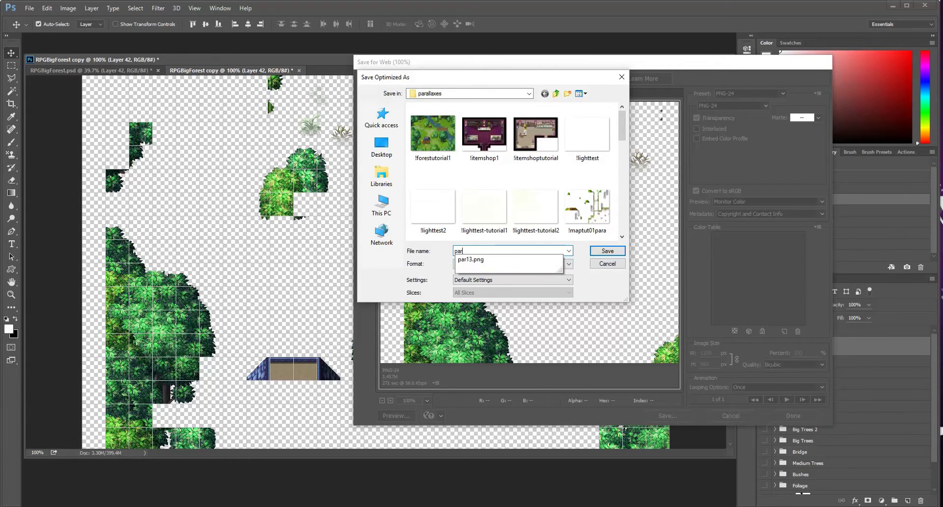
pyautogui.write('16')
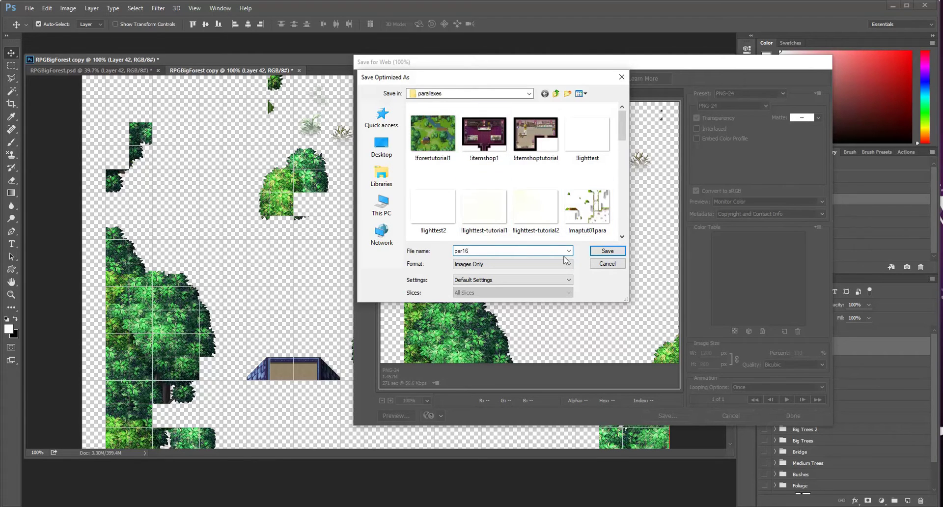
pyautogui.click(612, 252)
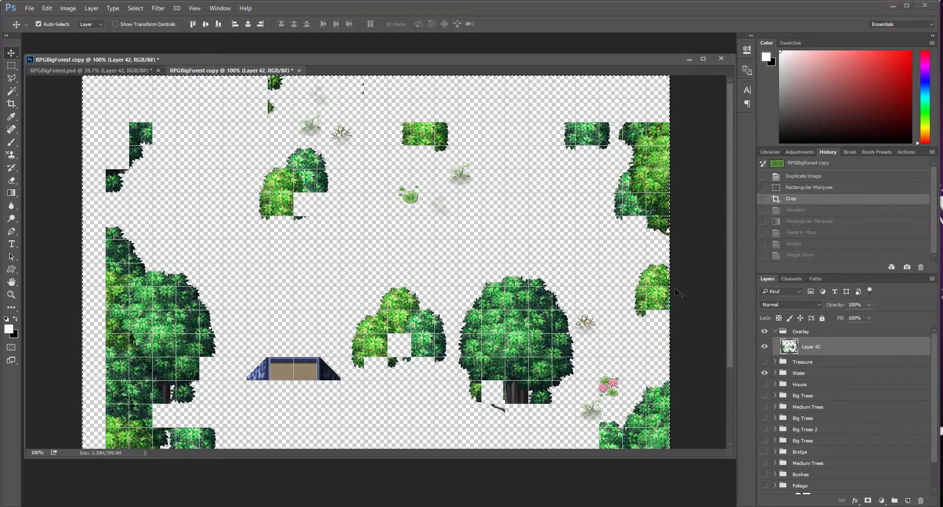
# Hide the Overlay and Water layer groups and show the Bridge group alone.
pyautogui.scroll(-3, 679, 293)
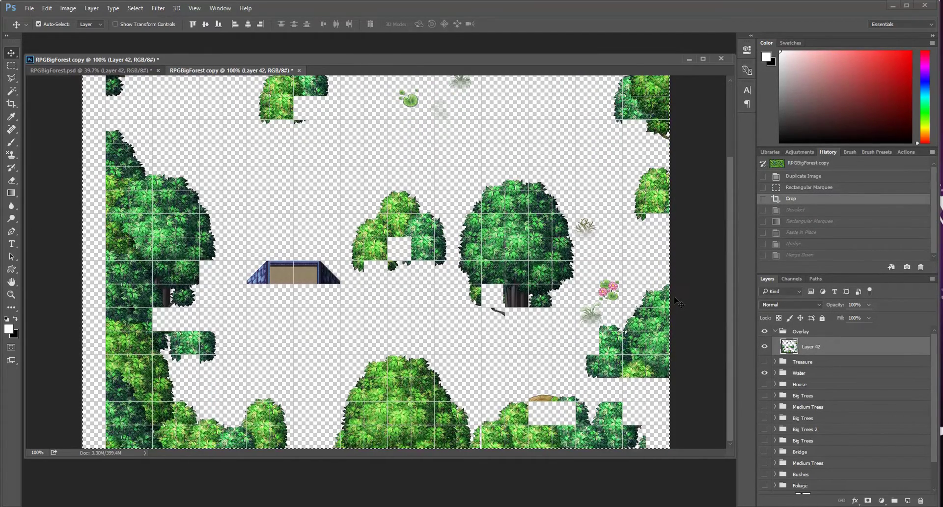
pyautogui.scroll(3, 678, 300)
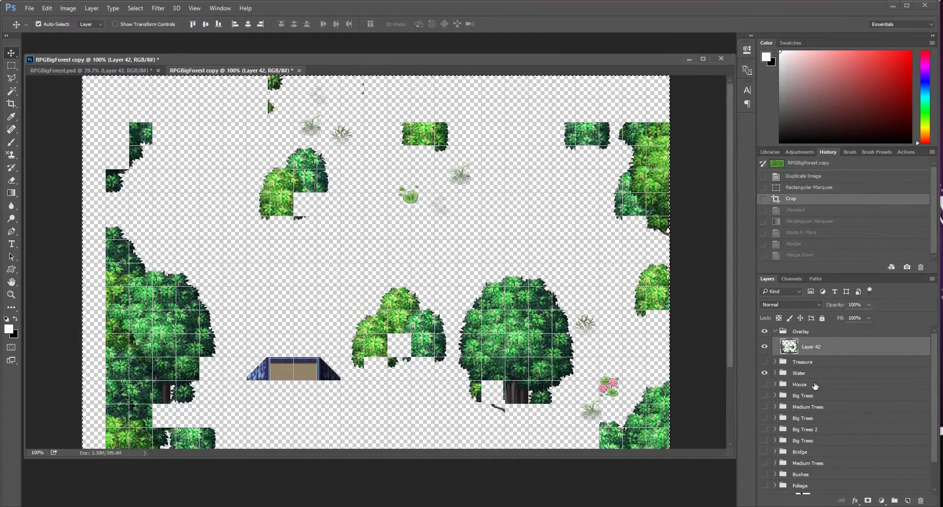
pyautogui.click(764, 331)
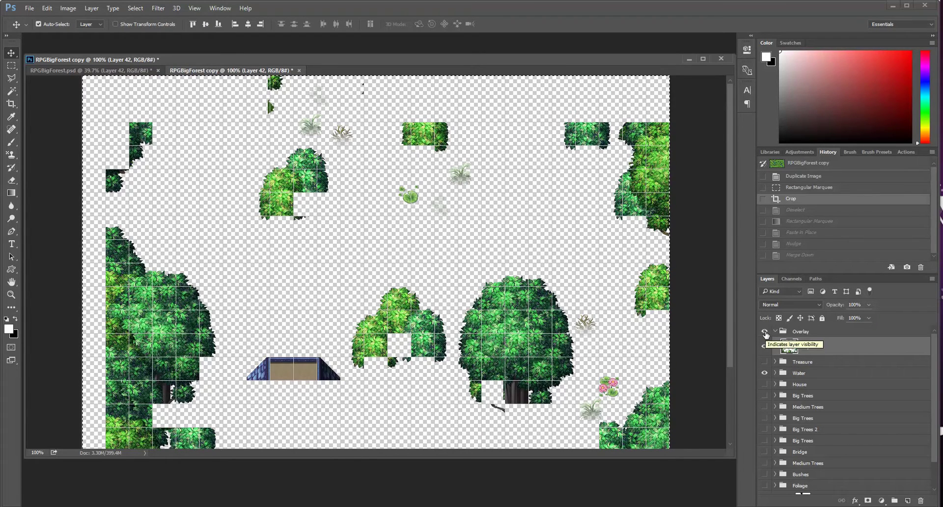
pyautogui.click(763, 373)
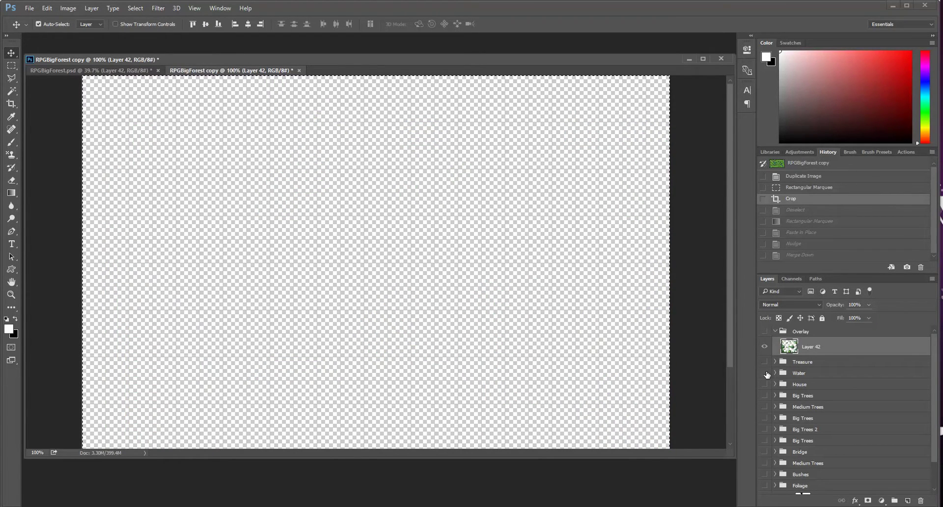
pyautogui.scroll(-2, 843, 400)
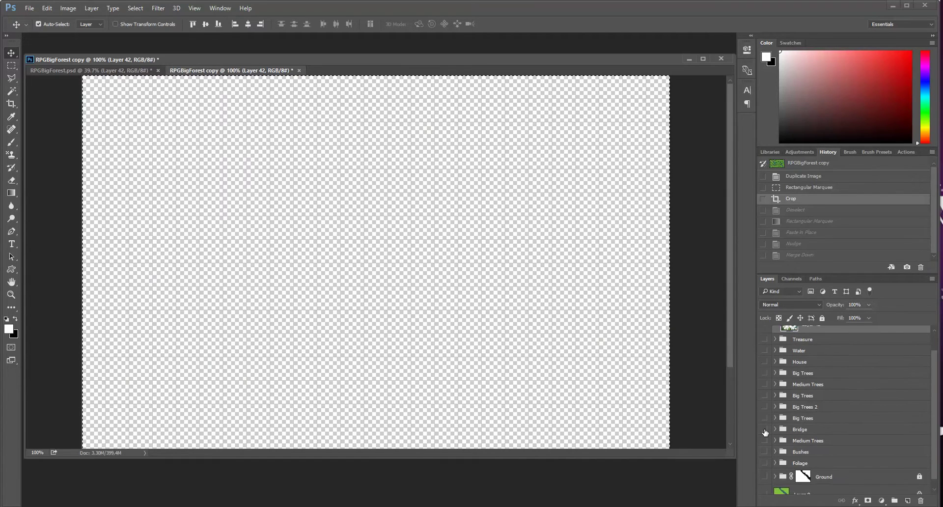
pyautogui.click(764, 429)
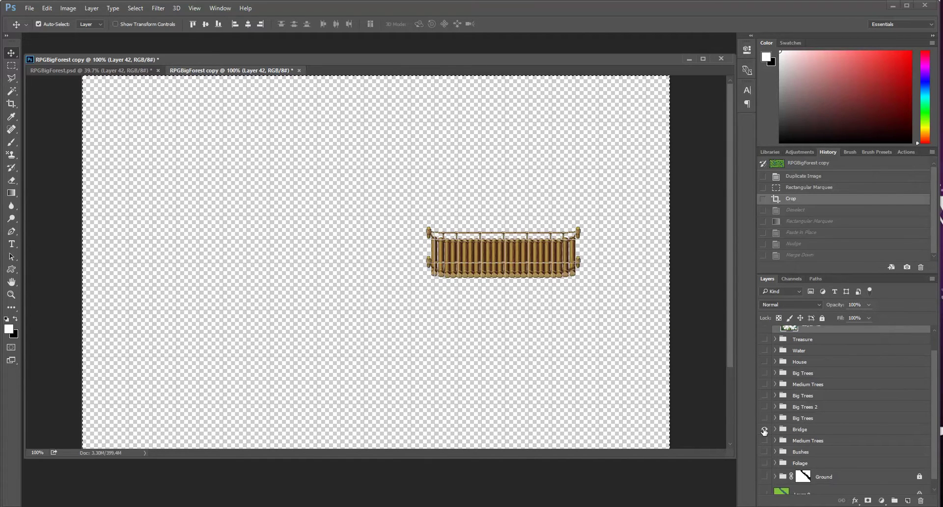
# Export the Bridge layer image as a PNG-24 named ground16.png in the parallaxes folder, replacing the existing file.
pyautogui.click(29, 9)
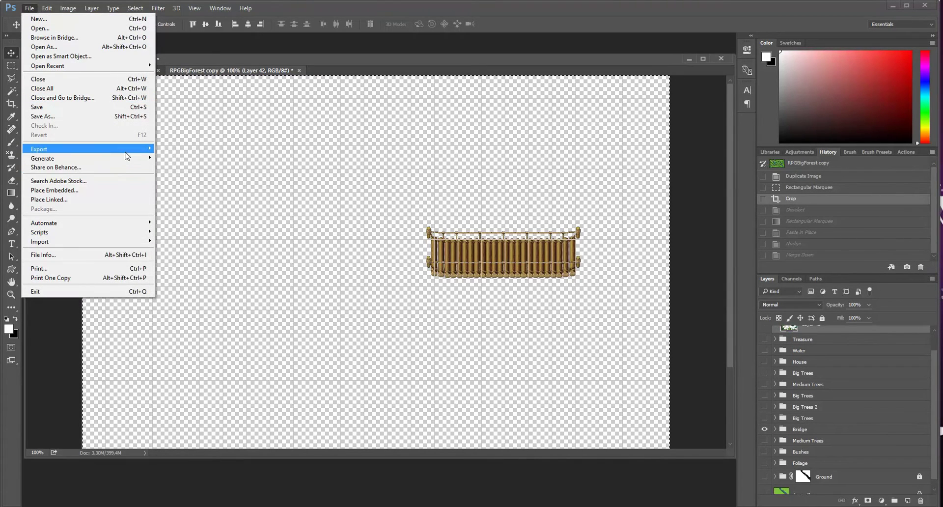
pyautogui.moveTo(125, 149)
pyautogui.click(228, 187)
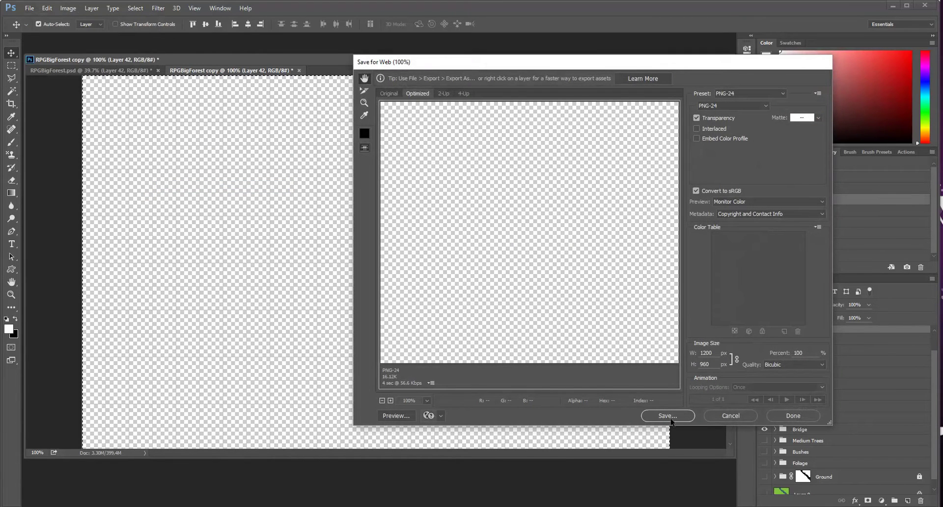
pyautogui.click(670, 419)
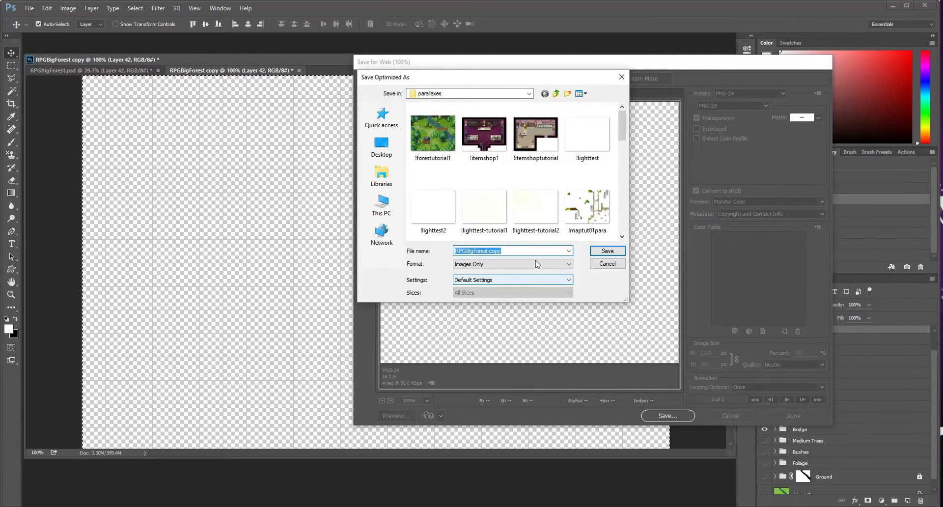
pyautogui.write('ground')
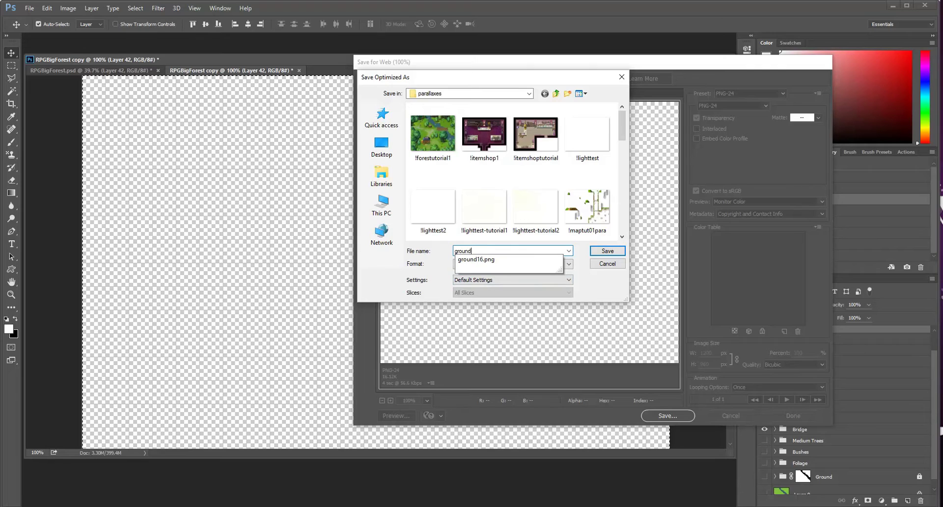
pyautogui.write('16.png')
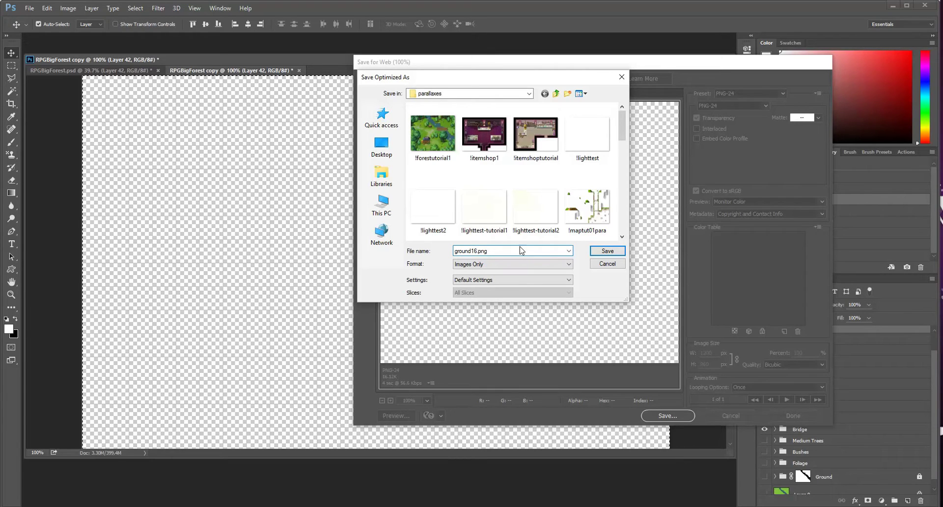
pyautogui.click(595, 251)
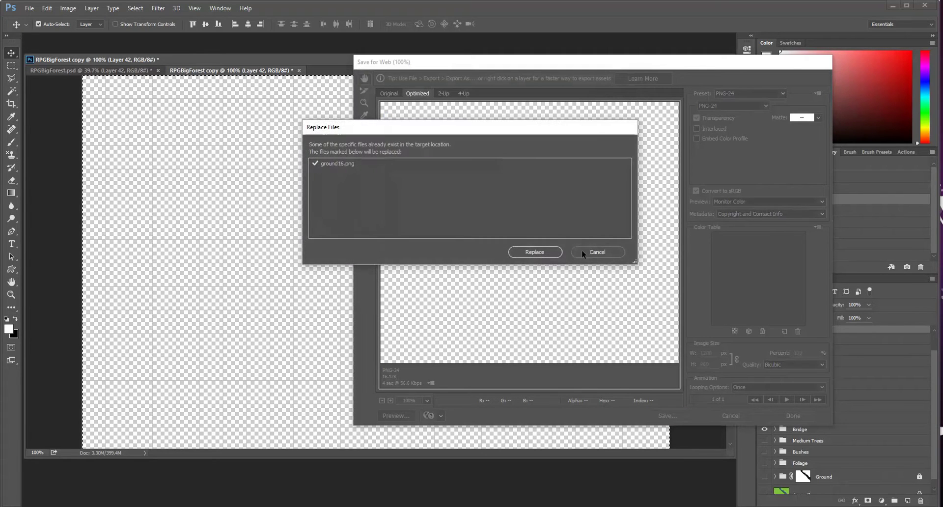
pyautogui.click(529, 251)
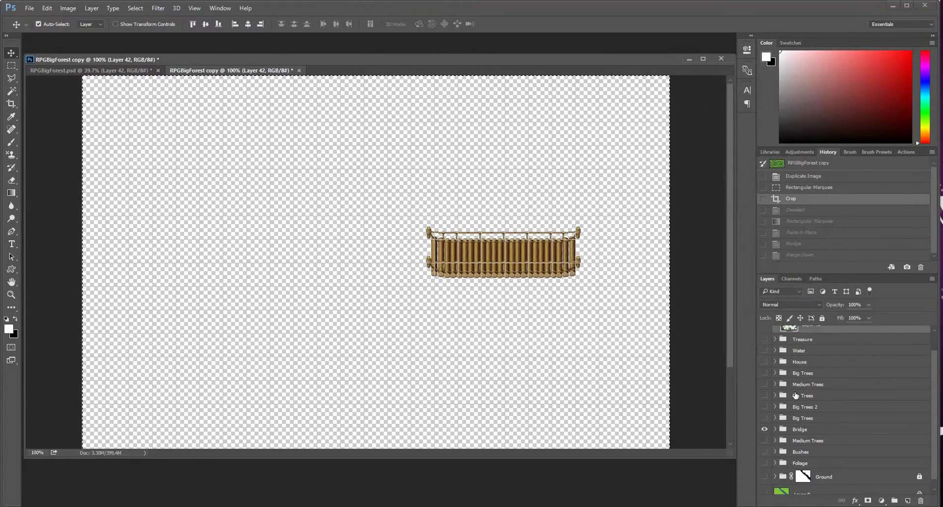
pyautogui.scroll(-2, 832, 395)
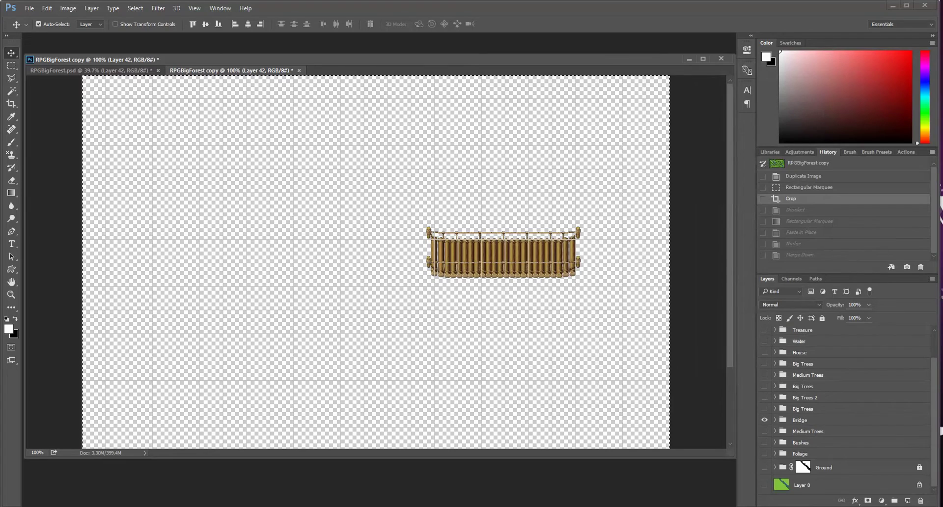
# Switch to RPG Maker MV and add the tags <par> and <ground> to the Forest1 map's note.
pyautogui.moveTo(396, 506)
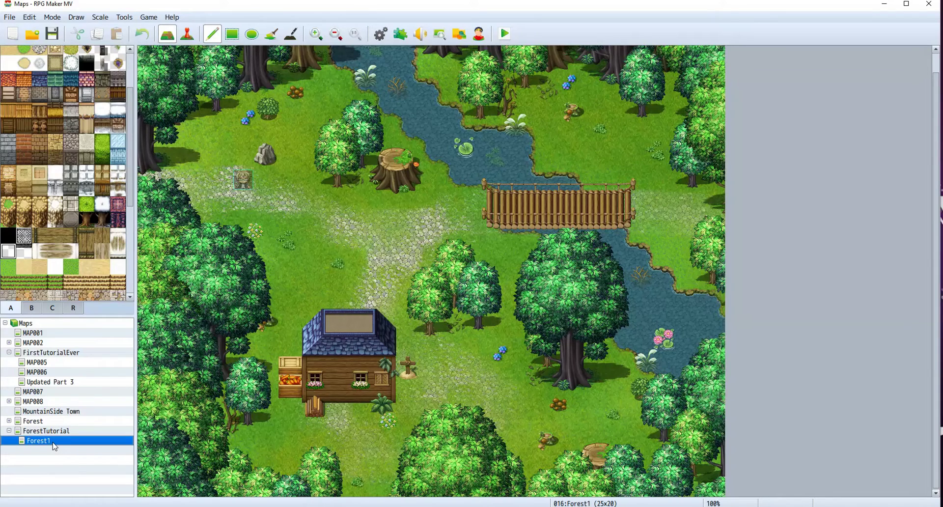
pyautogui.rightClick(54, 446)
pyautogui.click(78, 427)
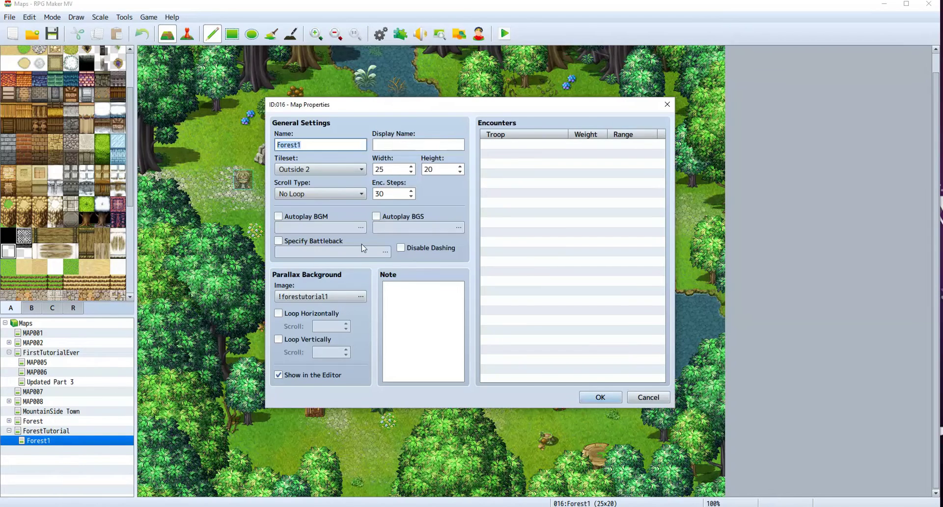
pyautogui.click(445, 323)
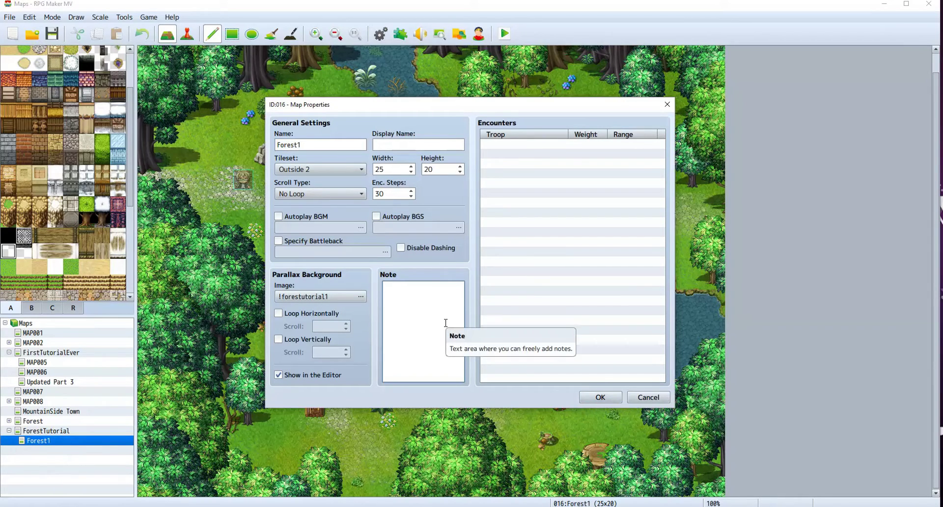
pyautogui.write('<par>')
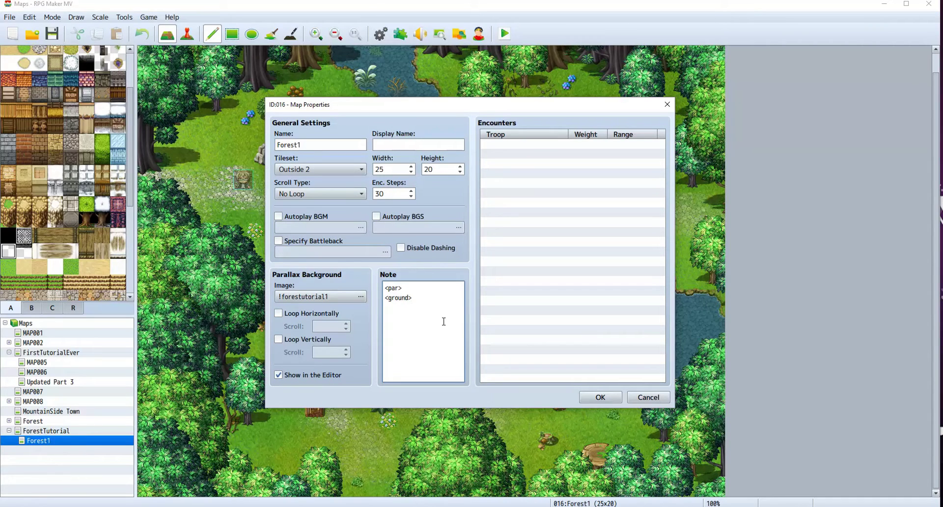
pyautogui.click(600, 397)
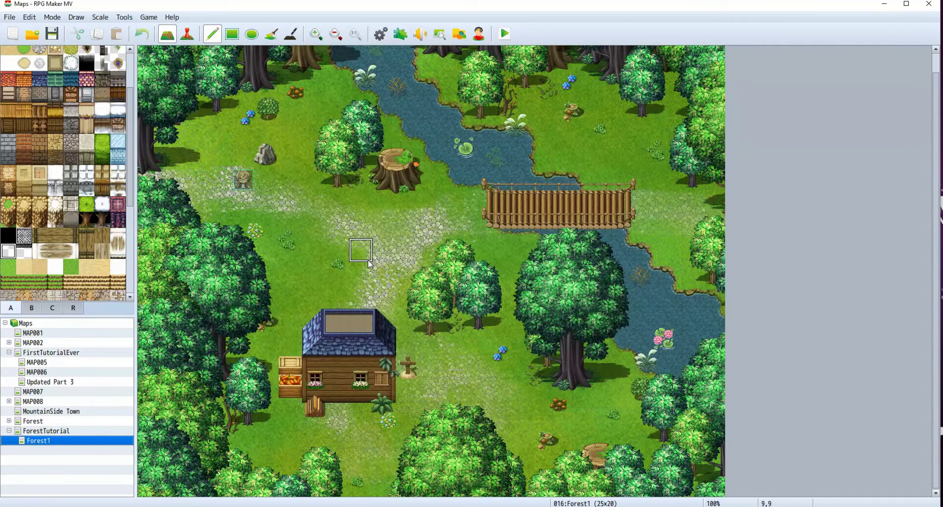
# Select region 1 for painting and check the settings of the YEP_RegionRestrictions plugin.
pyautogui.scroll(1, 427, 388)
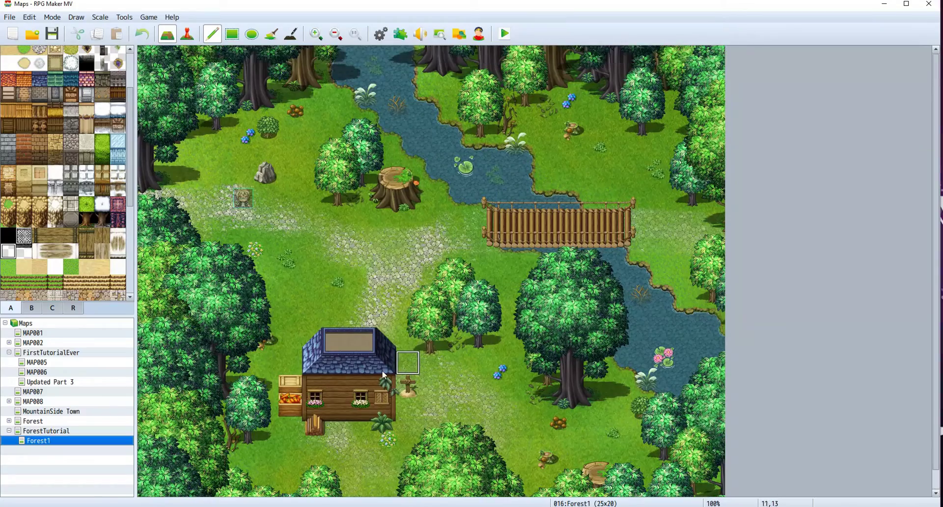
pyautogui.click(73, 307)
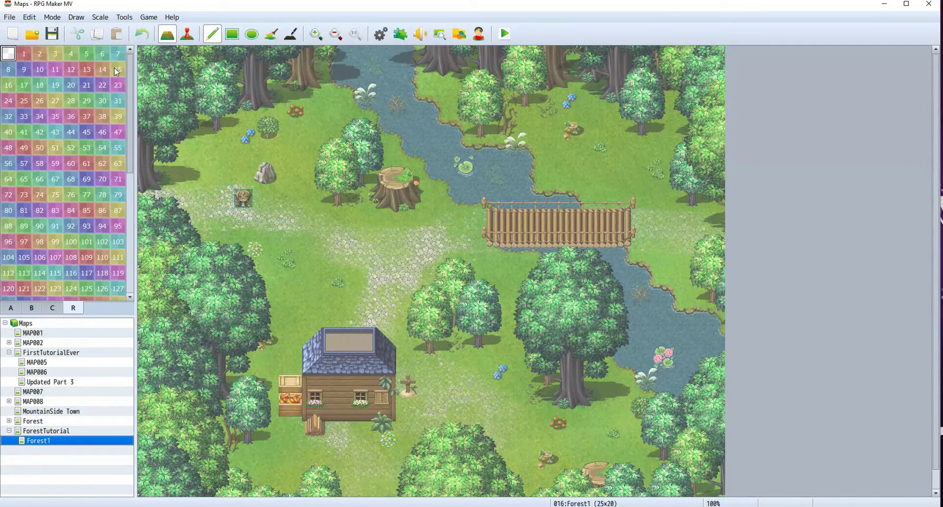
pyautogui.click(24, 54)
pyautogui.click(400, 33)
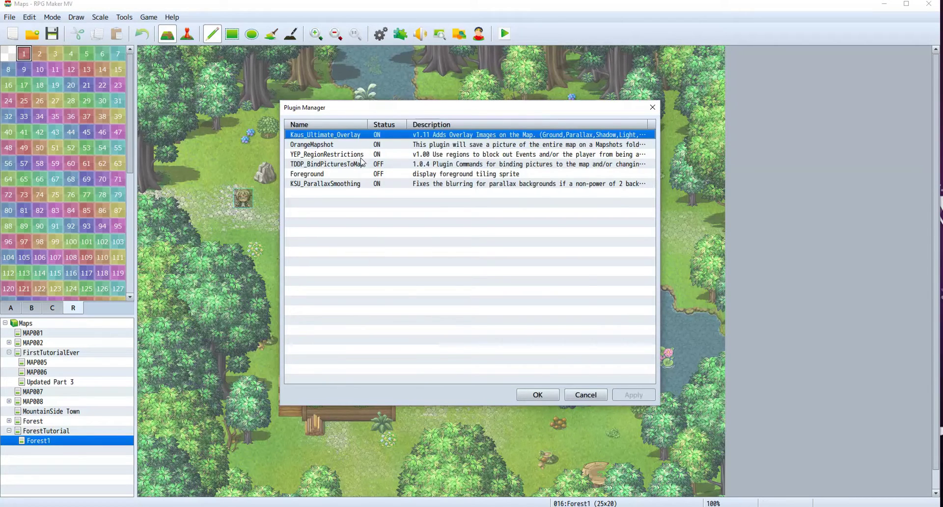
pyautogui.doubleClick(361, 155)
pyautogui.click(510, 364)
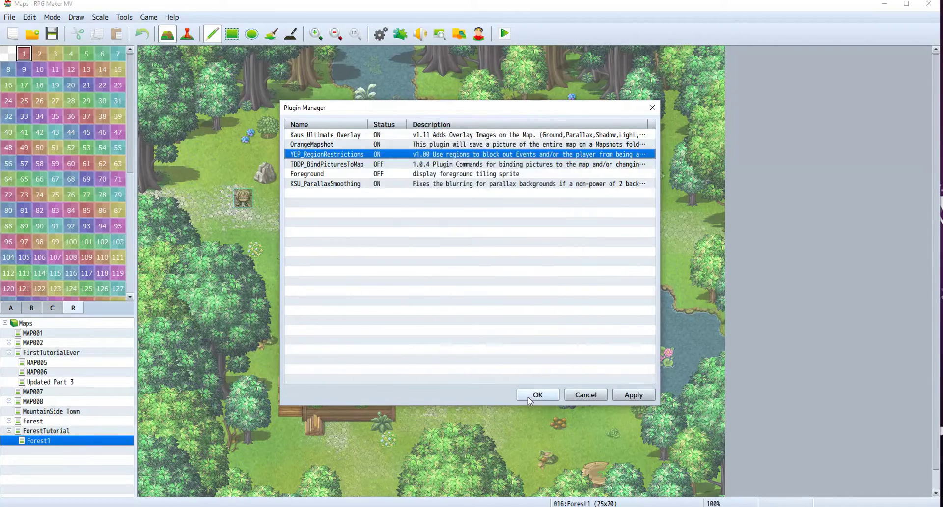
pyautogui.click(537, 395)
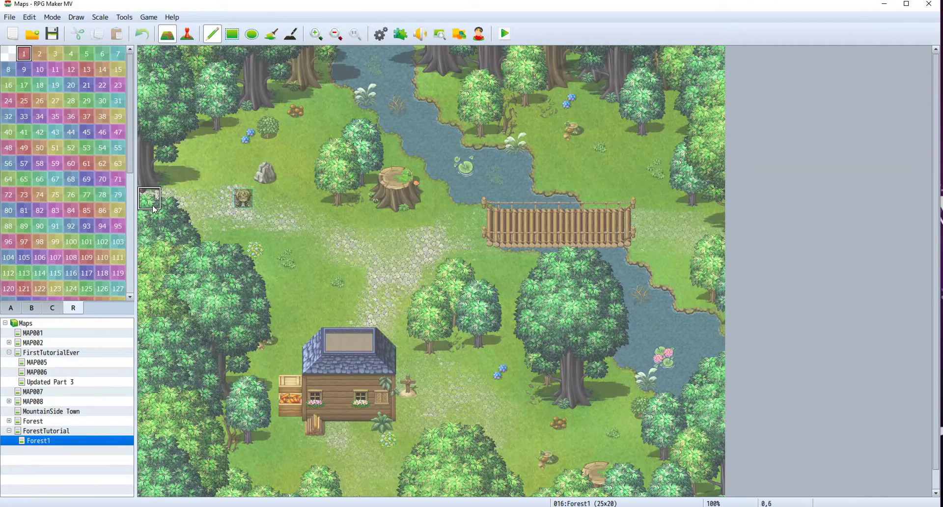
# Paint region 1 along the stone path, over the bridge and to the map's east edge.
pyautogui.moveTo(149, 198); pyautogui.dragTo(267, 198)
pyautogui.moveTo(196, 222)
pyautogui.mouseDown()
pyautogui.moveTo(309, 223)
pyautogui.moveTo(172, 220)
pyautogui.moveTo(377, 230)
pyautogui.moveTo(307, 236)
pyautogui.moveTo(469, 235)
pyautogui.moveTo(413, 235)
pyautogui.moveTo(483, 226)
pyautogui.moveTo(724, 231)
pyautogui.moveTo(656, 238)
pyautogui.moveTo(666, 198)
pyautogui.mouseUp()
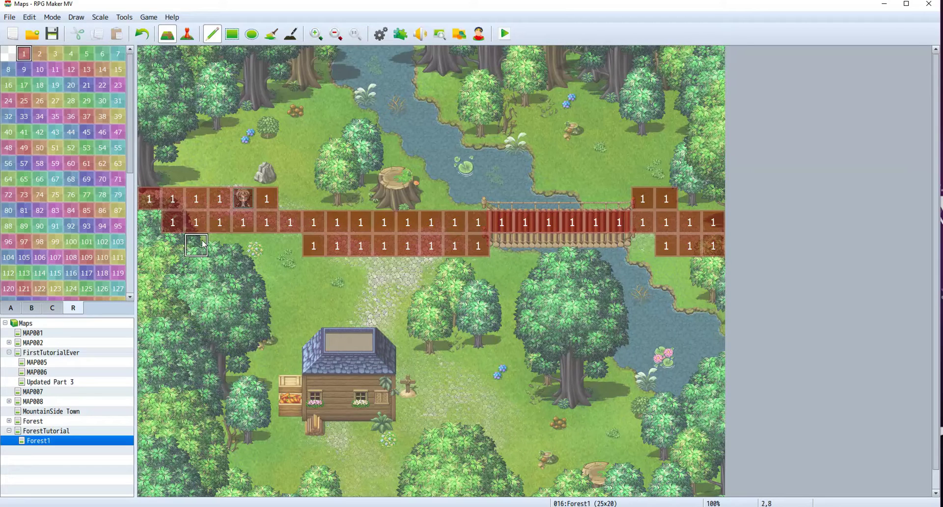
pyautogui.moveTo(203, 244)
pyautogui.mouseDown()
pyautogui.moveTo(291, 241)
pyautogui.moveTo(241, 251)
pyautogui.moveTo(280, 265)
pyautogui.moveTo(236, 262)
pyautogui.moveTo(384, 269)
pyautogui.mouseUp()
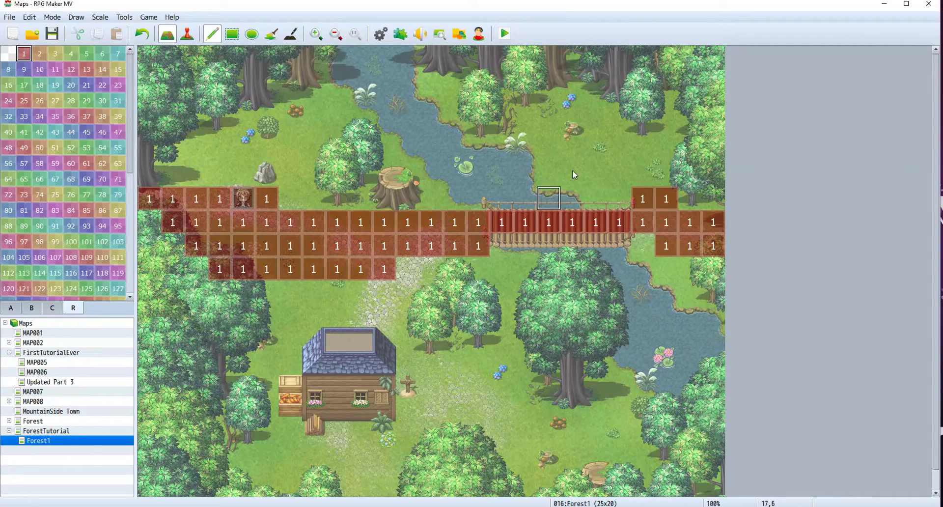
# Playtest the map by walking the character east along the path and onto the bridge, and close the test.
pyautogui.click(504, 37)
pyautogui.click(429, 286)
pyautogui.press('Return')
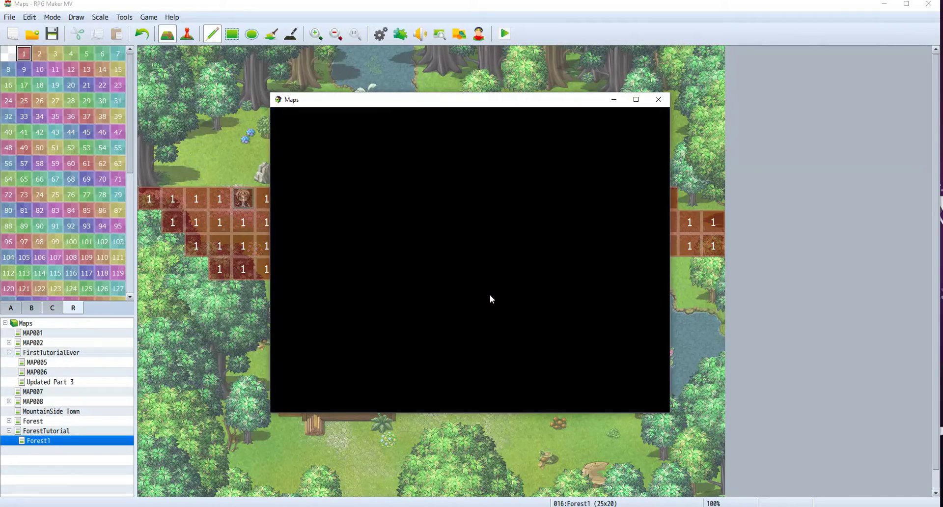
pyautogui.press('Right')
pyautogui.press('Right')
pyautogui.press('Right')
pyautogui.press('Right')
pyautogui.press('Right')
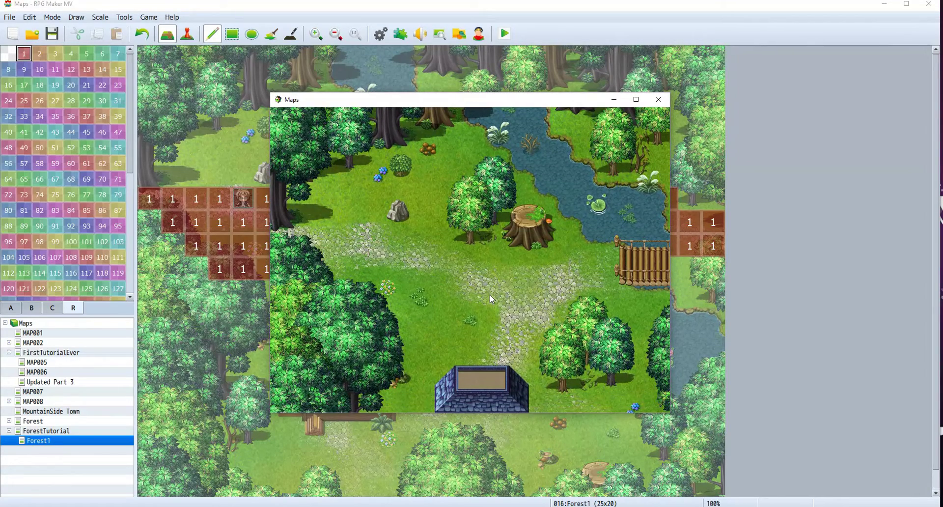
pyautogui.press('Right')
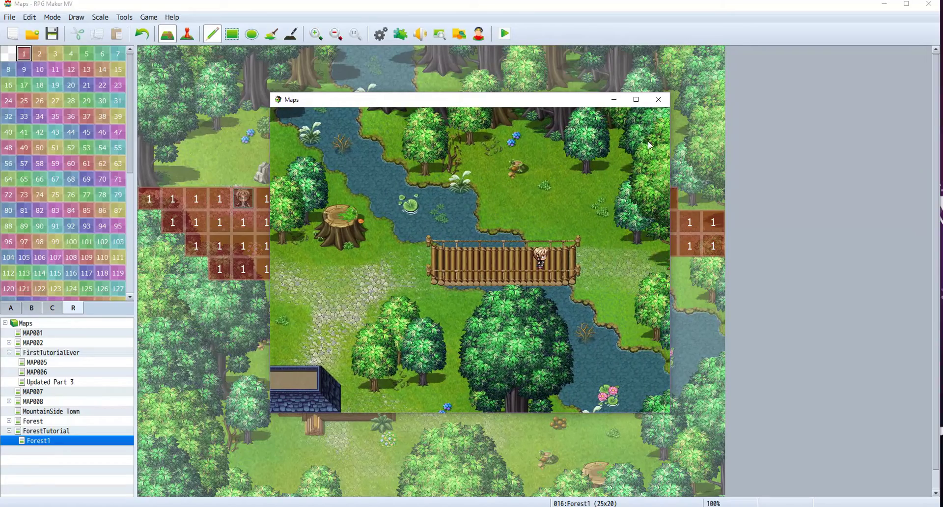
pyautogui.click(659, 99)
# Paint water tiles over the whole river, from the map's north edge under the bridge to the east edge.
pyautogui.click(11, 307)
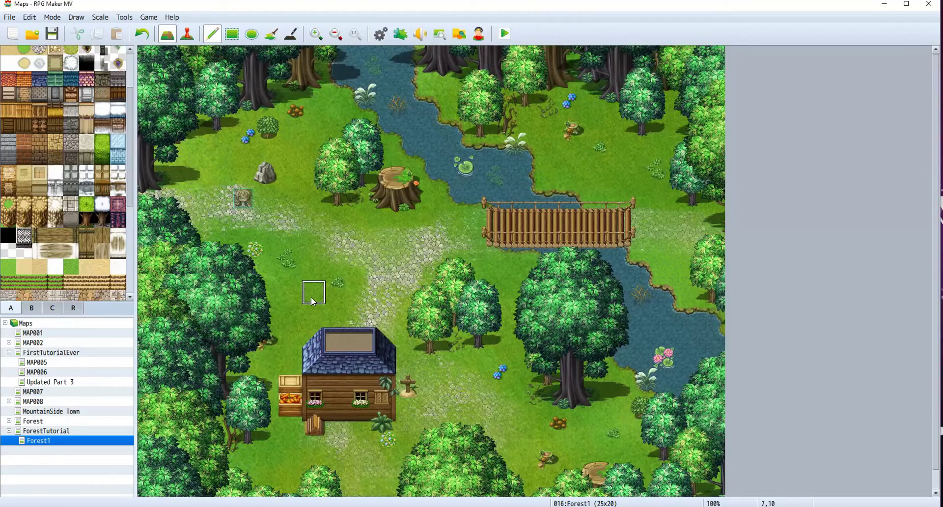
pyautogui.scroll(3, 63, 157)
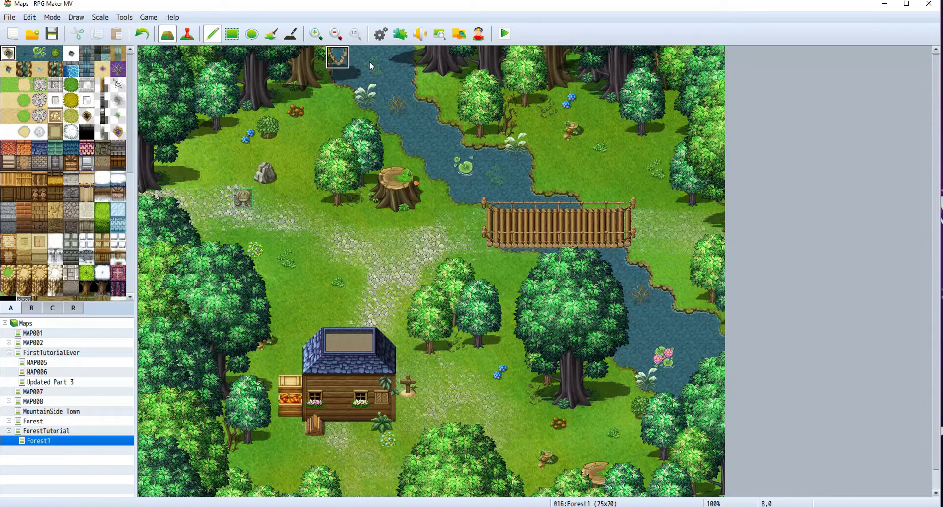
pyautogui.moveTo(343, 79)
pyautogui.mouseDown()
pyautogui.moveTo(403, 79)
pyautogui.moveTo(367, 97)
pyautogui.moveTo(402, 101)
pyautogui.moveTo(392, 119)
pyautogui.moveTo(427, 114)
pyautogui.moveTo(391, 121)
pyautogui.moveTo(423, 117)
pyautogui.moveTo(414, 140)
pyautogui.moveTo(452, 141)
pyautogui.moveTo(448, 133)
pyautogui.moveTo(437, 169)
pyautogui.moveTo(521, 169)
pyautogui.moveTo(475, 163)
pyautogui.moveTo(521, 158)
pyautogui.moveTo(502, 184)
pyautogui.moveTo(466, 195)
pyautogui.moveTo(515, 192)
pyautogui.moveTo(508, 213)
pyautogui.moveTo(561, 211)
pyautogui.mouseUp()
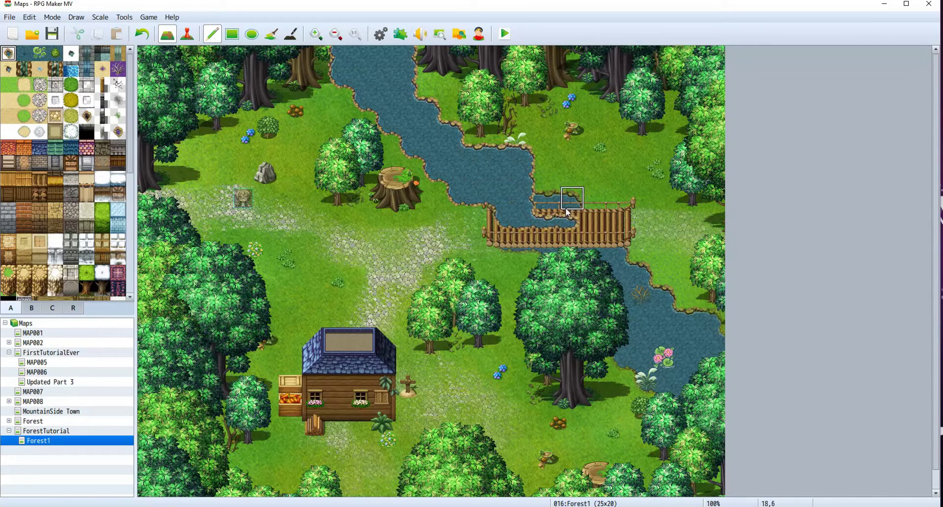
pyautogui.click(567, 211)
pyautogui.moveTo(502, 245)
pyautogui.mouseDown()
pyautogui.moveTo(591, 248)
pyautogui.moveTo(575, 252)
pyautogui.mouseUp()
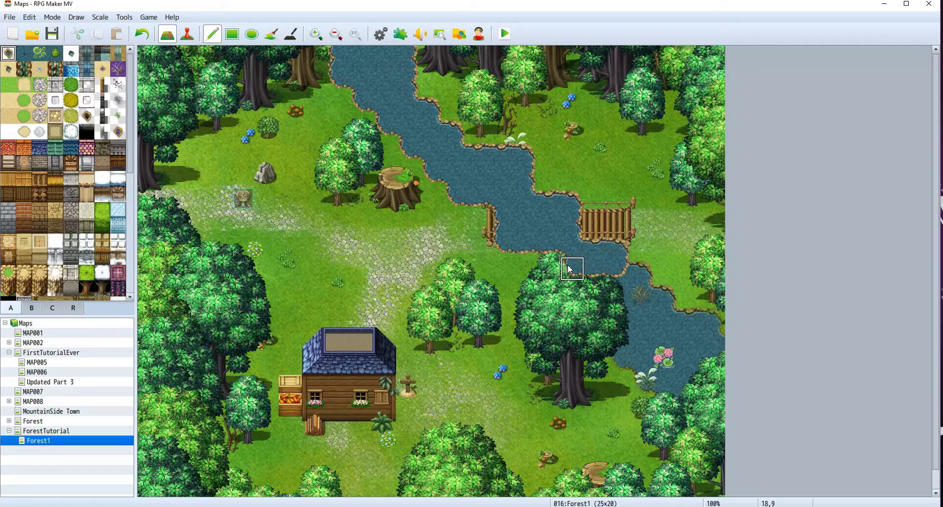
pyautogui.moveTo(561, 262)
pyautogui.mouseDown()
pyautogui.moveTo(589, 278)
pyautogui.moveTo(581, 286)
pyautogui.moveTo(636, 282)
pyautogui.moveTo(663, 305)
pyautogui.moveTo(606, 312)
pyautogui.moveTo(608, 331)
pyautogui.moveTo(702, 329)
pyautogui.moveTo(671, 323)
pyautogui.moveTo(703, 327)
pyautogui.mouseUp()
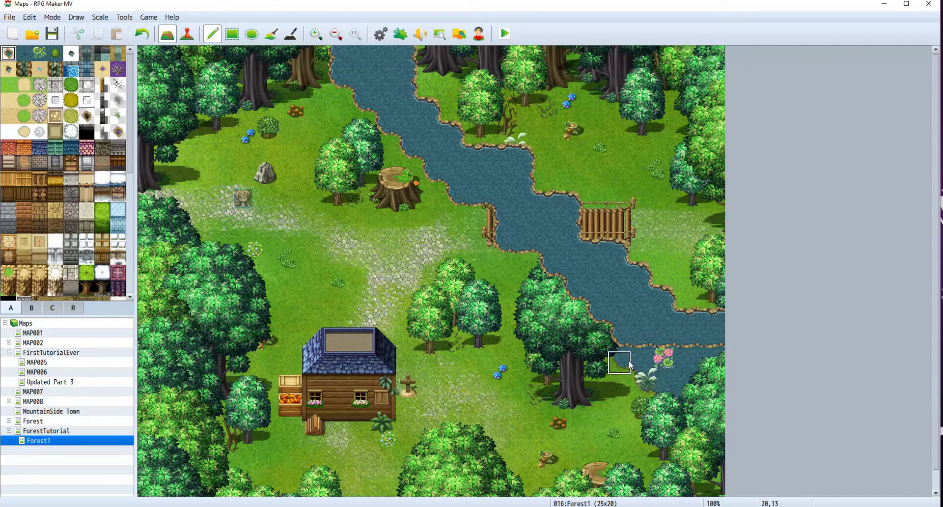
pyautogui.moveTo(629, 361)
pyautogui.mouseDown()
pyautogui.moveTo(712, 359)
pyautogui.moveTo(647, 377)
pyautogui.moveTo(725, 378)
pyautogui.moveTo(683, 391)
pyautogui.moveTo(684, 399)
pyautogui.moveTo(730, 400)
pyautogui.mouseUp()
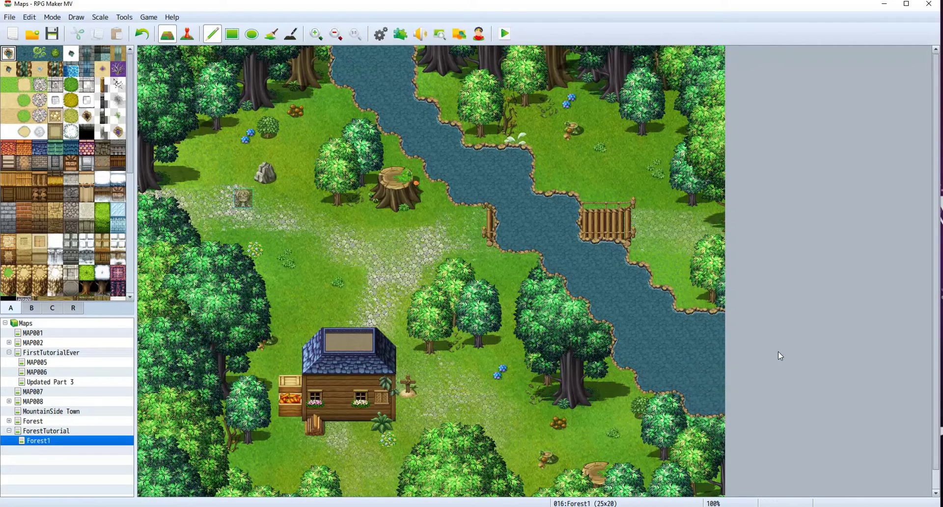
# Playtest the map by walking the character east along the stone path and across the bridge to the far bank.
pyautogui.click(502, 40)
pyautogui.click(428, 280)
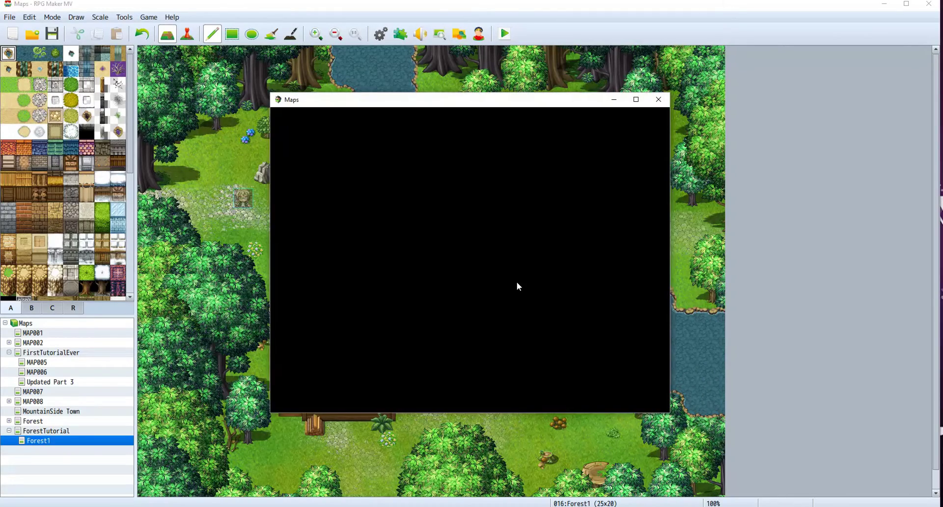
pyautogui.press('Return')
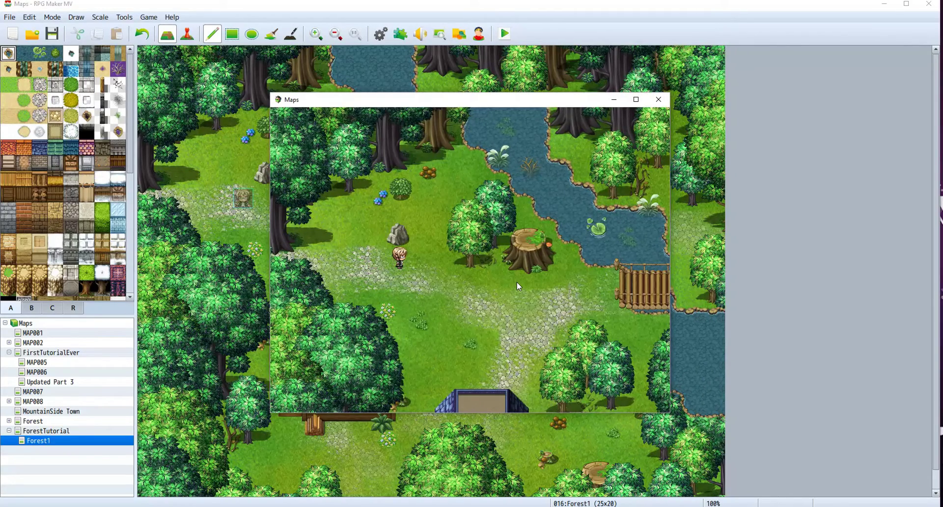
pyautogui.press('Down')
pyautogui.press('Right')
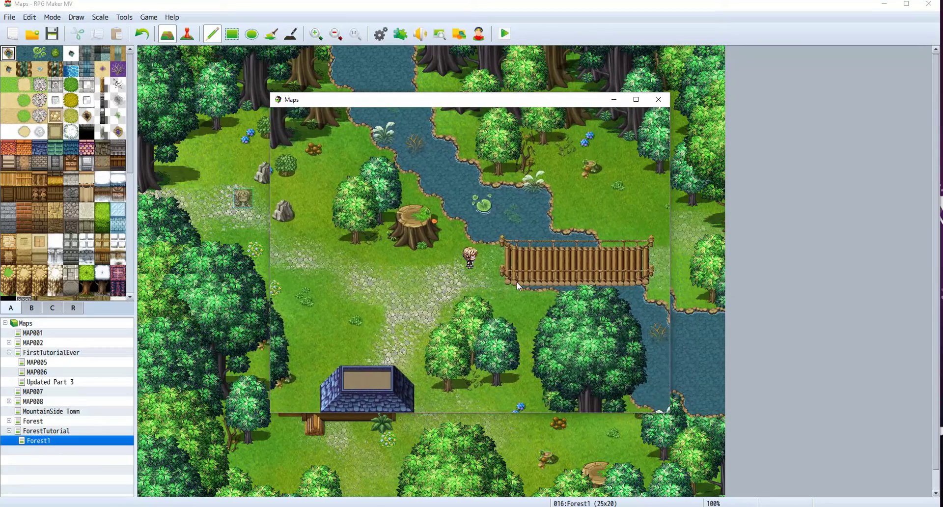
pyautogui.press('Right')
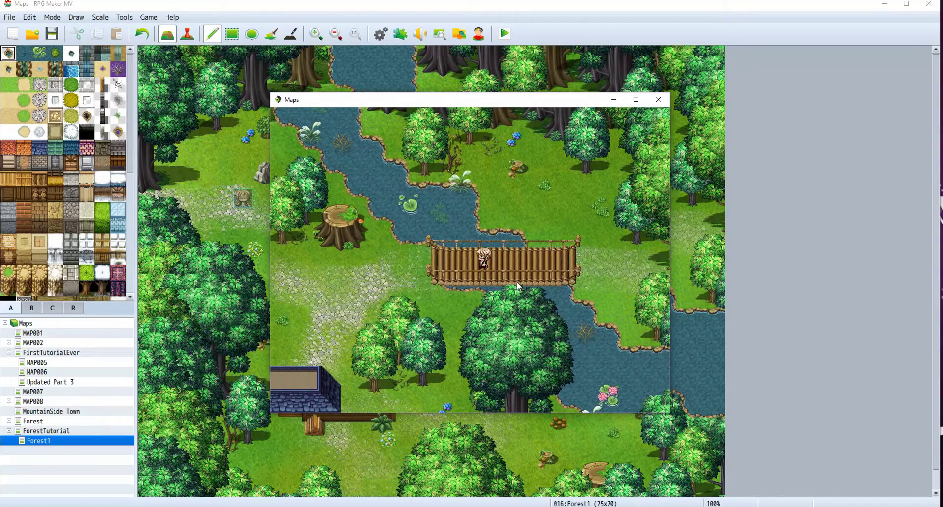
pyautogui.press('Right')
pyautogui.press('Down')
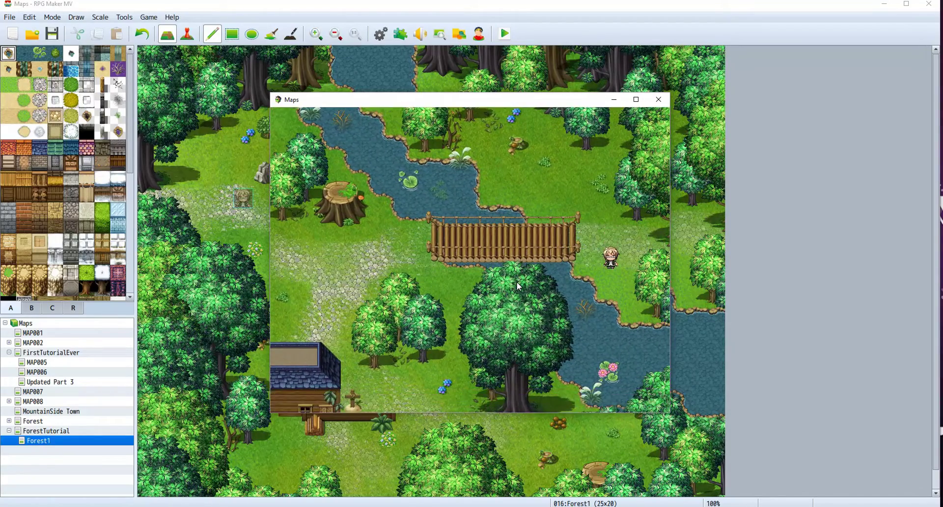
# Walk the character back west over the bridge, test moving along the path north of the house, and close the playtest.
pyautogui.press('Right')
pyautogui.press('Up')
pyautogui.press('Left')
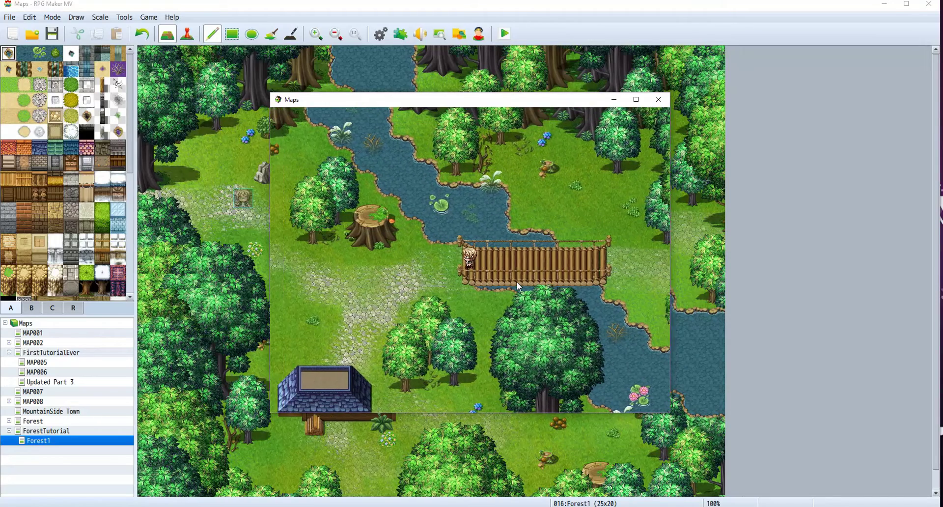
pyautogui.press('Left')
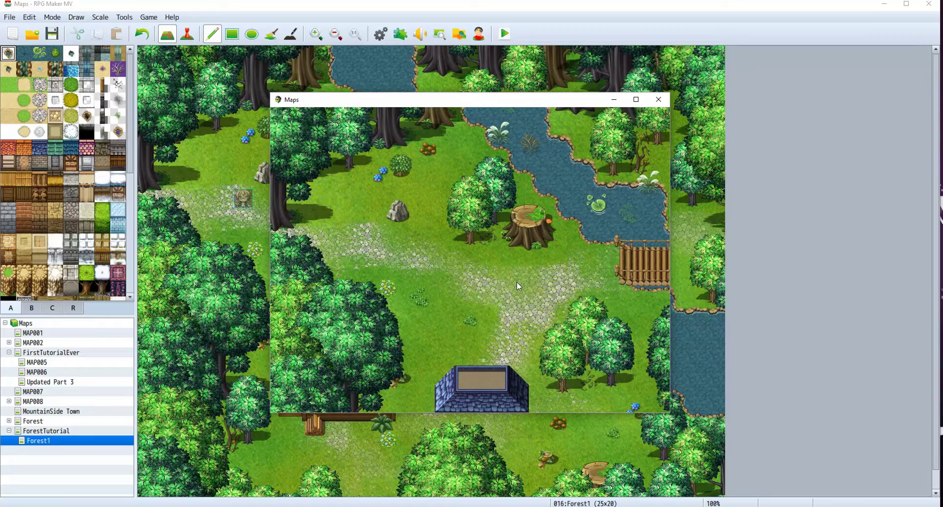
pyautogui.press('Down')
pyautogui.press('Right')
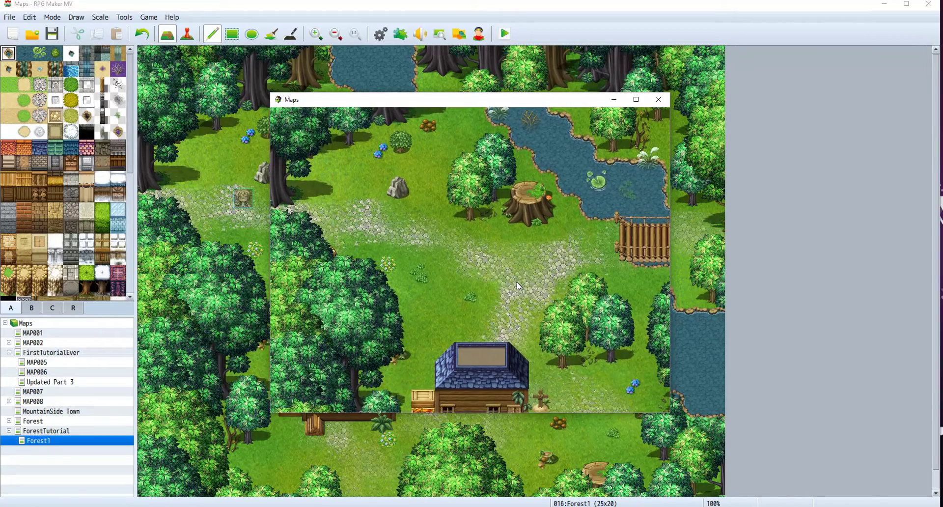
pyautogui.click(658, 100)
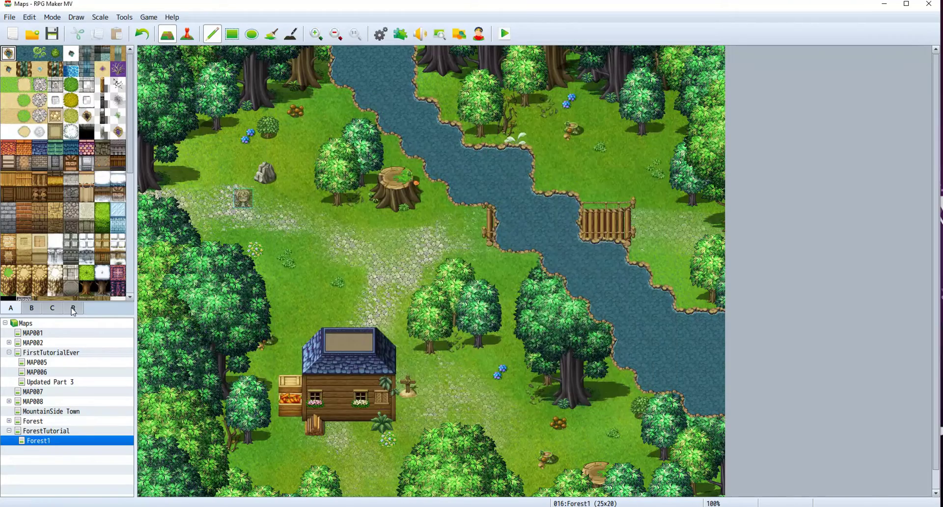
# Paint region 1 over the walkable grass north of the stone path, around the rock and beside the large stump.
pyautogui.click(73, 307)
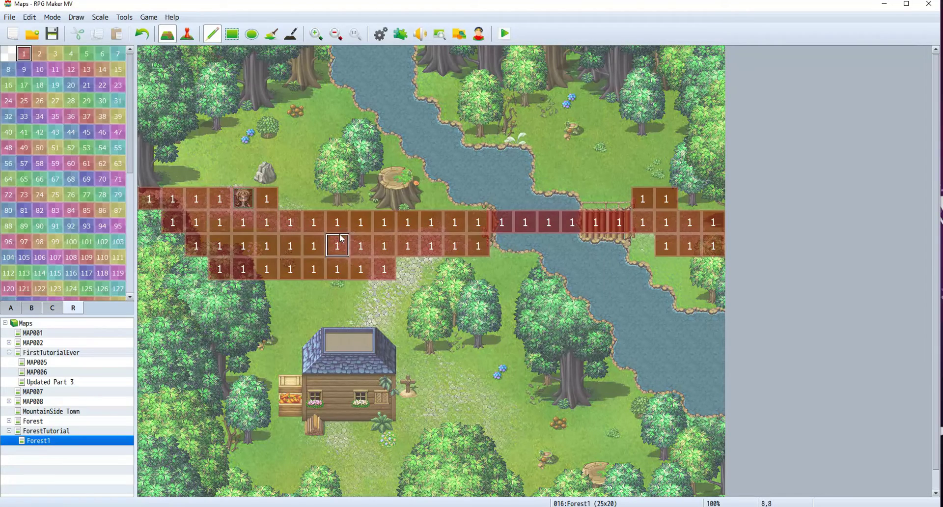
pyautogui.moveTo(183, 173)
pyautogui.mouseDown()
pyautogui.moveTo(199, 154)
pyautogui.moveTo(196, 136)
pyautogui.moveTo(196, 144)
pyautogui.moveTo(236, 143)
pyautogui.moveTo(236, 130)
pyautogui.moveTo(239, 144)
pyautogui.moveTo(291, 145)
pyautogui.moveTo(291, 112)
pyautogui.moveTo(335, 111)
pyautogui.moveTo(356, 125)
pyautogui.moveTo(313, 124)
pyautogui.moveTo(309, 146)
pyautogui.moveTo(379, 144)
pyautogui.moveTo(312, 156)
pyautogui.moveTo(312, 196)
pyautogui.moveTo(294, 204)
pyautogui.moveTo(294, 179)
pyautogui.moveTo(194, 180)
pyautogui.moveTo(283, 205)
pyautogui.moveTo(363, 208)
pyautogui.mouseUp()
pyautogui.click(436, 209)
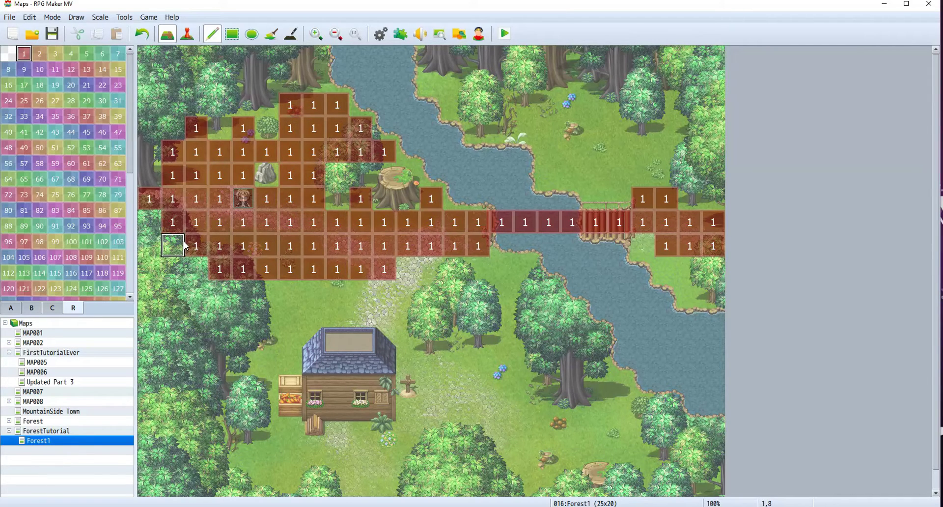
# Switch to Photoshop, replace the visible Bridge group with the Overlay group, check the tree coverage, and return to RPG Maker MV.
pyautogui.scroll(-1, 192, 363)
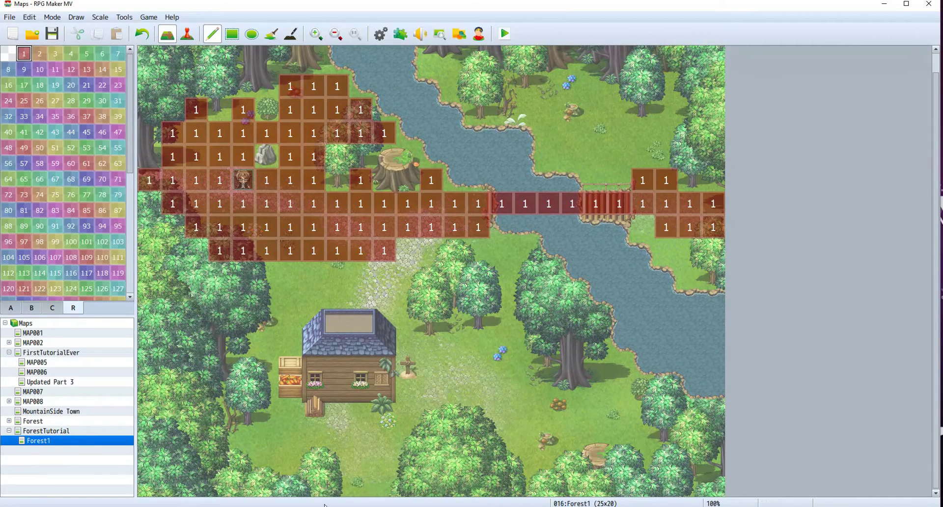
pyautogui.moveTo(326, 506)
pyautogui.click(286, 483)
pyautogui.scroll(2, 829, 323)
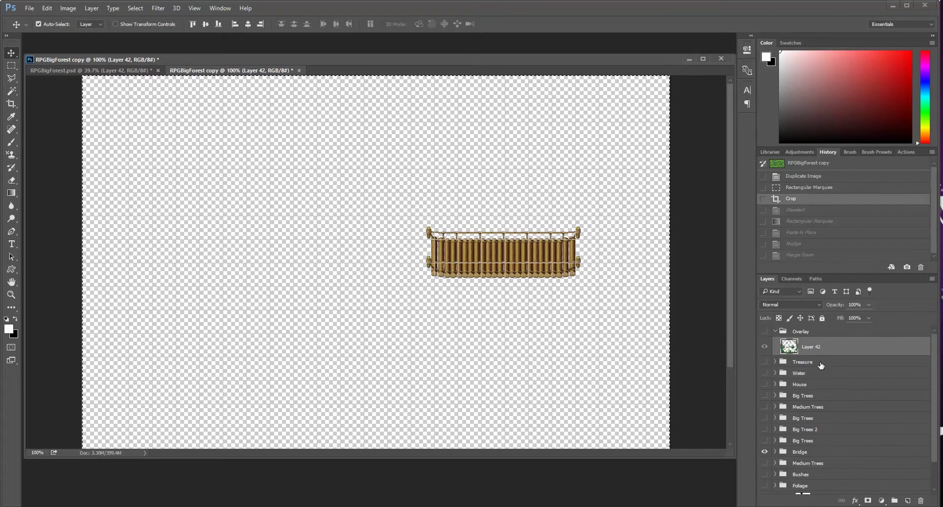
pyautogui.click(764, 451)
pyautogui.click(764, 331)
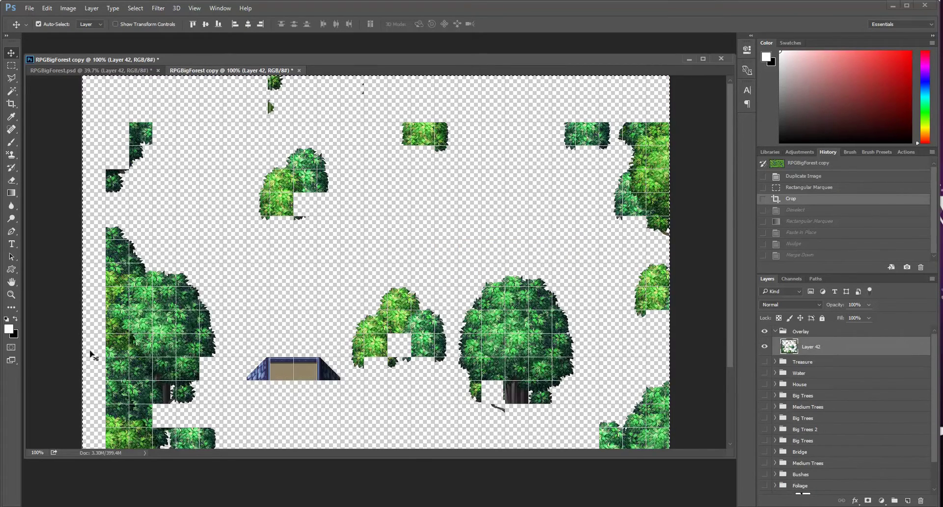
pyautogui.scroll(-5, 491, 417)
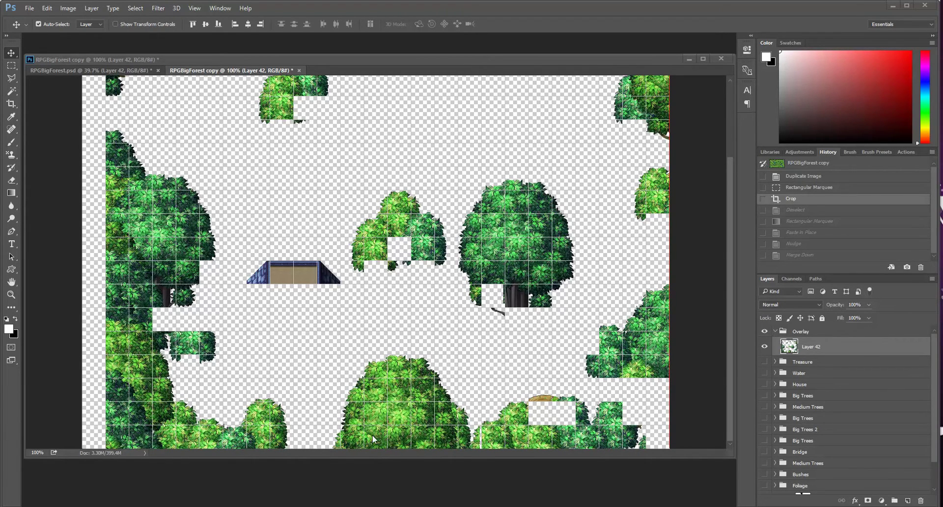
pyautogui.hotkey('alt', 'Tab')
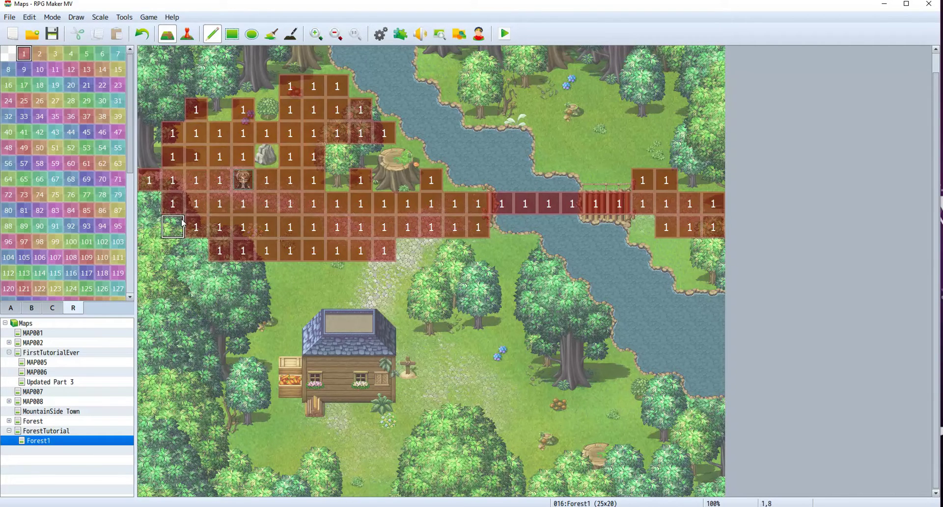
# Paint region 1 south of the stone path, from the western trees to the riverbank and down behind the house roof.
pyautogui.moveTo(173, 228)
pyautogui.mouseDown()
pyautogui.moveTo(186, 257)
pyautogui.moveTo(255, 274)
pyautogui.moveTo(479, 274)
pyautogui.moveTo(459, 253)
pyautogui.moveTo(409, 251)
pyautogui.moveTo(523, 259)
pyautogui.moveTo(524, 273)
pyautogui.moveTo(496, 274)
pyautogui.moveTo(525, 322)
pyautogui.moveTo(525, 344)
pyautogui.moveTo(543, 290)
pyautogui.moveTo(550, 297)
pyautogui.mouseUp()
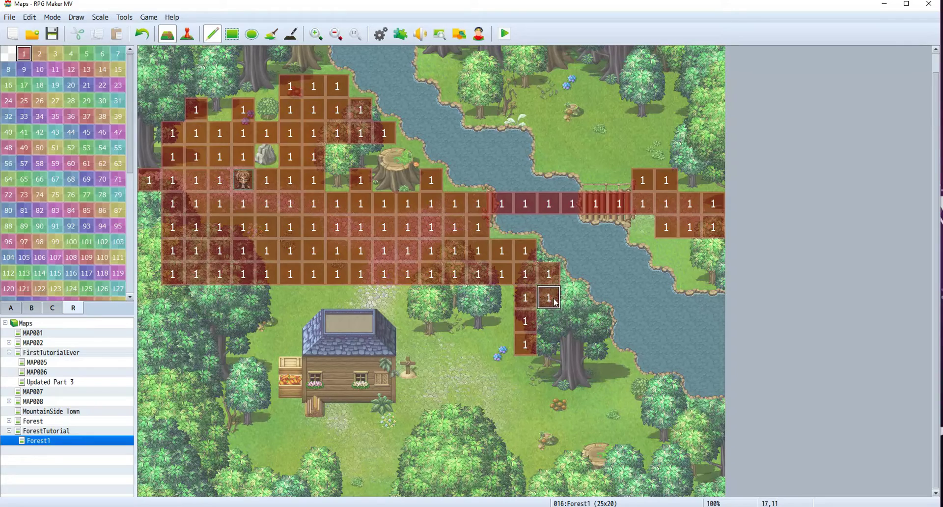
pyautogui.click(501, 297)
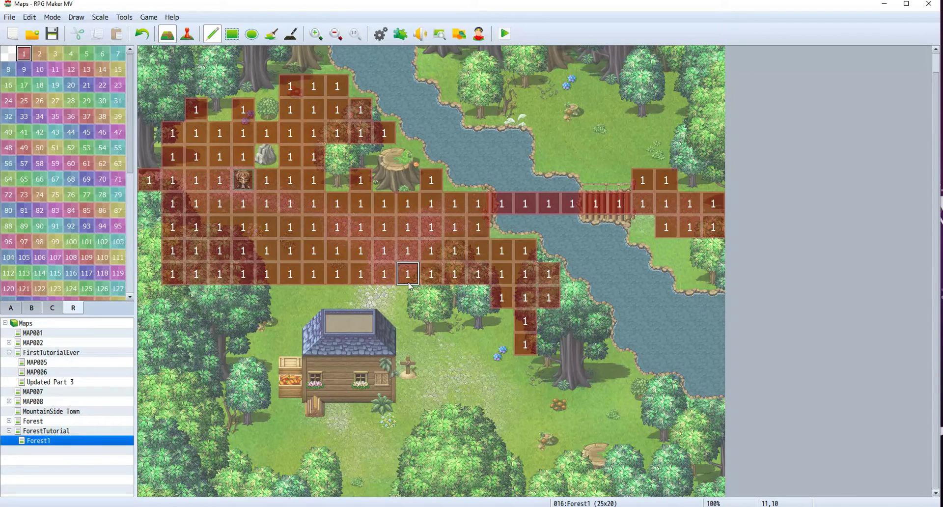
pyautogui.moveTo(407, 297); pyautogui.dragTo(195, 298)
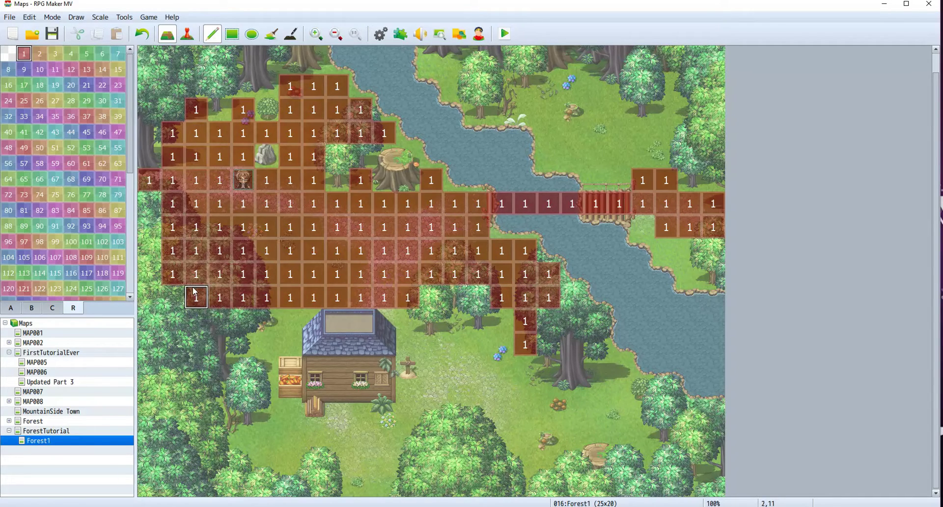
pyautogui.click(173, 298)
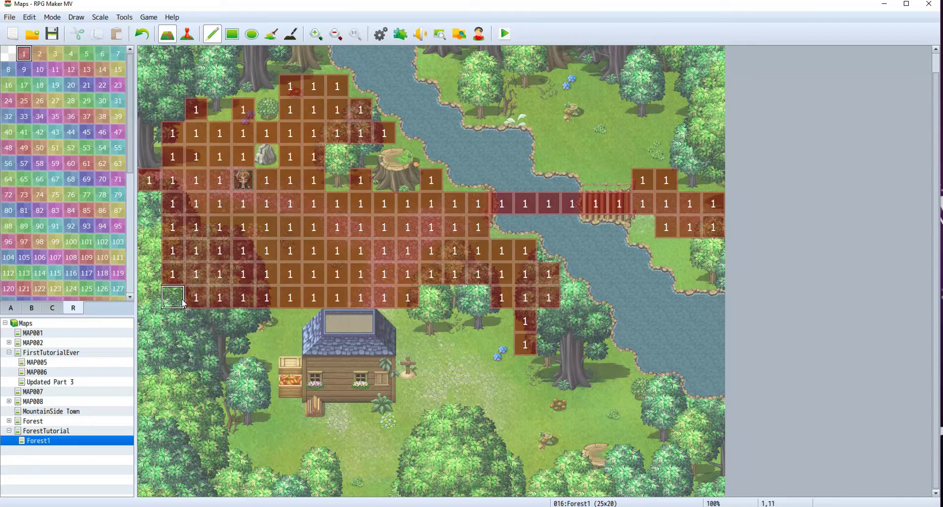
pyautogui.moveTo(192, 315)
pyautogui.mouseDown()
pyautogui.moveTo(401, 312)
pyautogui.moveTo(442, 325)
pyautogui.moveTo(454, 317)
pyautogui.moveTo(449, 357)
pyautogui.moveTo(407, 345)
pyautogui.mouseUp()
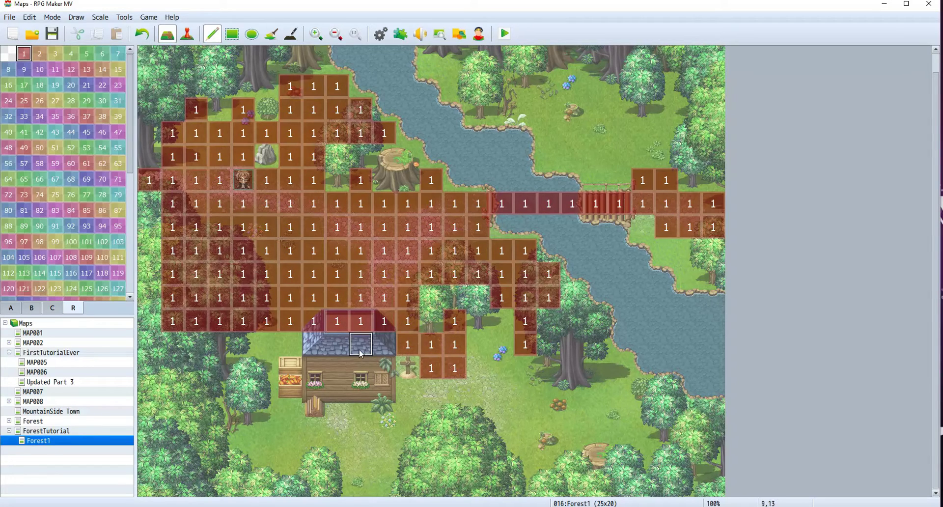
# Paint region 1 along the house's west side, south to the map edge, and over the clearing east of the house.
pyautogui.moveTo(274, 345)
pyautogui.mouseDown()
pyautogui.moveTo(250, 343)
pyautogui.moveTo(261, 371)
pyautogui.moveTo(252, 369)
pyautogui.moveTo(264, 381)
pyautogui.moveTo(253, 386)
pyautogui.moveTo(273, 397)
pyautogui.moveTo(276, 427)
pyautogui.moveTo(277, 415)
pyautogui.moveTo(302, 414)
pyautogui.moveTo(292, 412)
pyautogui.moveTo(313, 426)
pyautogui.moveTo(280, 431)
pyautogui.moveTo(315, 451)
pyautogui.moveTo(240, 457)
pyautogui.moveTo(243, 444)
pyautogui.moveTo(220, 461)
pyautogui.mouseUp()
pyautogui.click(340, 436)
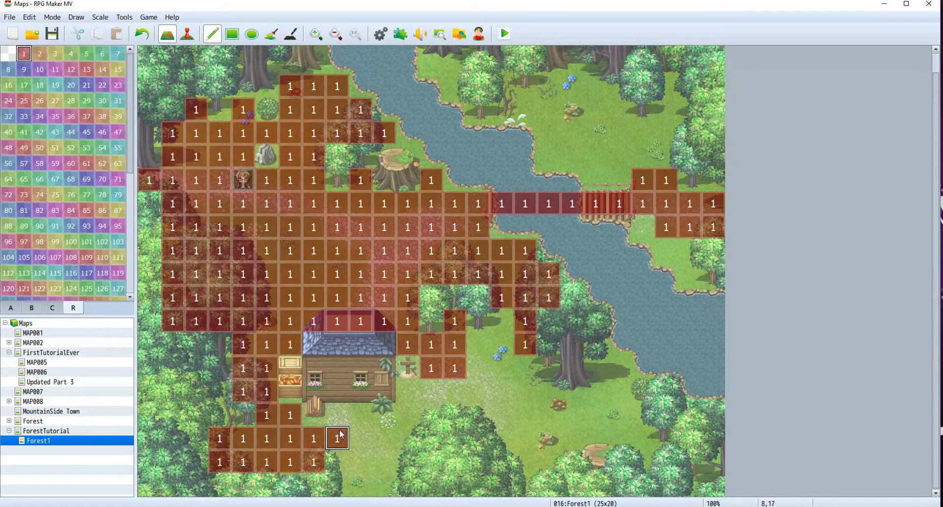
pyautogui.moveTo(342, 434)
pyautogui.mouseDown()
pyautogui.moveTo(337, 416)
pyautogui.moveTo(361, 416)
pyautogui.moveTo(360, 439)
pyautogui.moveTo(344, 459)
pyautogui.moveTo(362, 472)
pyautogui.moveTo(358, 487)
pyautogui.mouseUp()
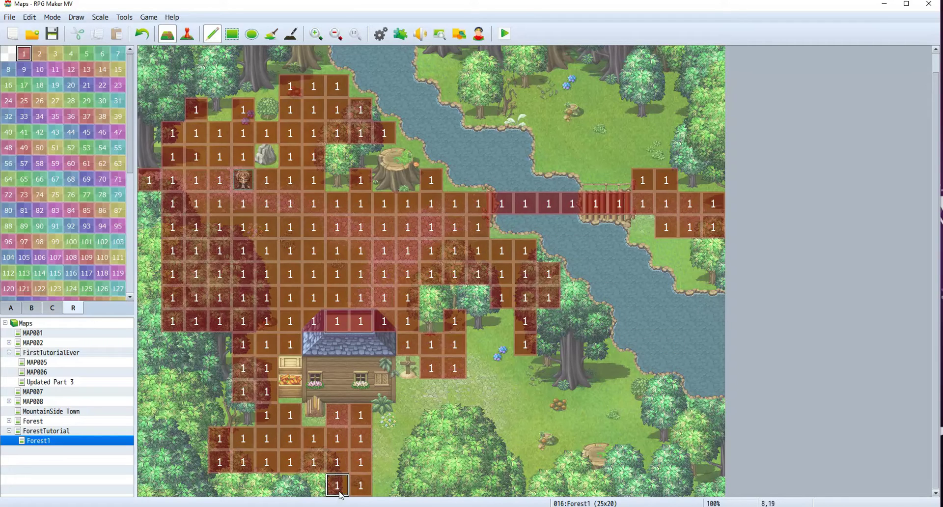
pyautogui.moveTo(340, 494)
pyautogui.mouseDown()
pyautogui.moveTo(393, 490)
pyautogui.moveTo(384, 438)
pyautogui.mouseUp()
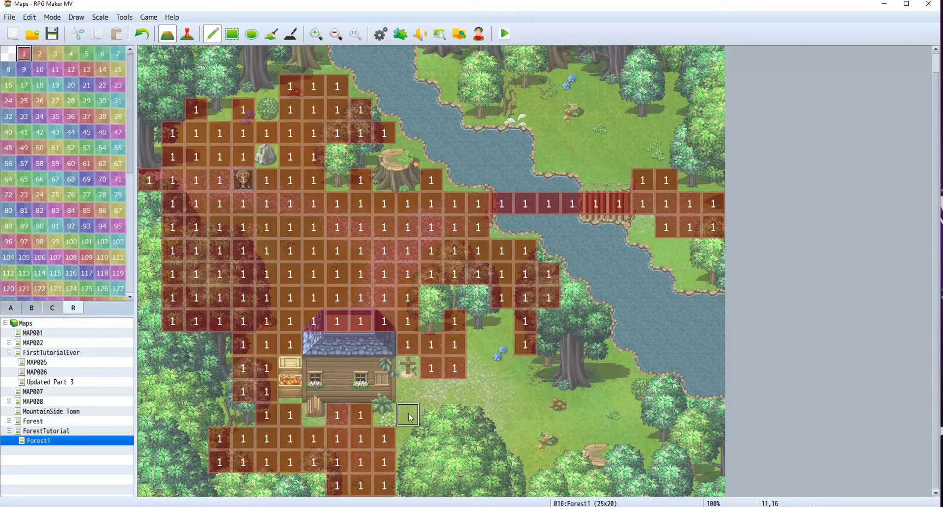
pyautogui.moveTo(407, 391)
pyautogui.mouseDown()
pyautogui.moveTo(432, 392)
pyautogui.moveTo(408, 415)
pyautogui.moveTo(524, 462)
pyautogui.moveTo(572, 461)
pyautogui.moveTo(501, 439)
pyautogui.moveTo(478, 415)
pyautogui.moveTo(431, 415)
pyautogui.moveTo(502, 392)
pyautogui.moveTo(478, 366)
pyautogui.moveTo(478, 344)
pyautogui.mouseUp()
pyautogui.click(407, 462)
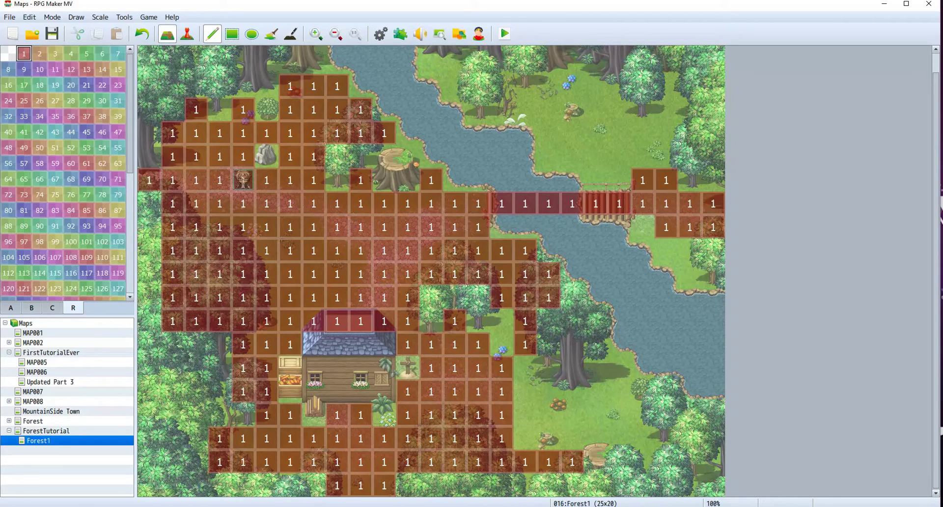
# Switch to Photoshop, try Layer 42 at 50% opacity to compare the overlay, restore it to 100%, and return to RPG Maker MV.
pyautogui.click(347, 483)
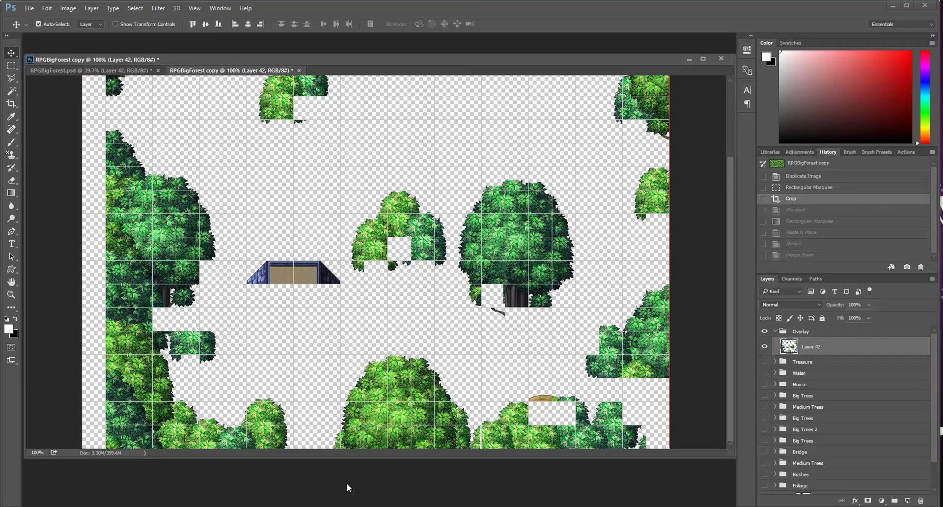
pyautogui.click(854, 305)
pyautogui.write('50')
pyautogui.press('Return')
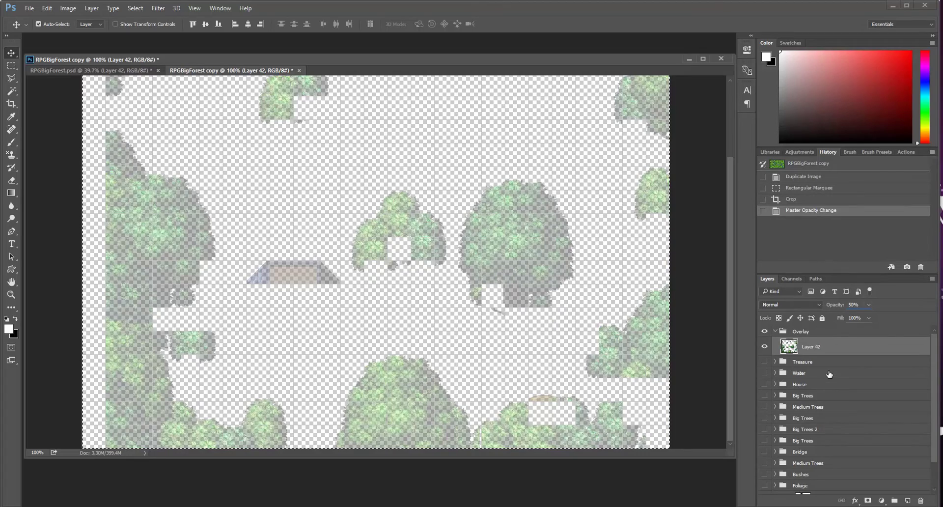
pyautogui.press('0')
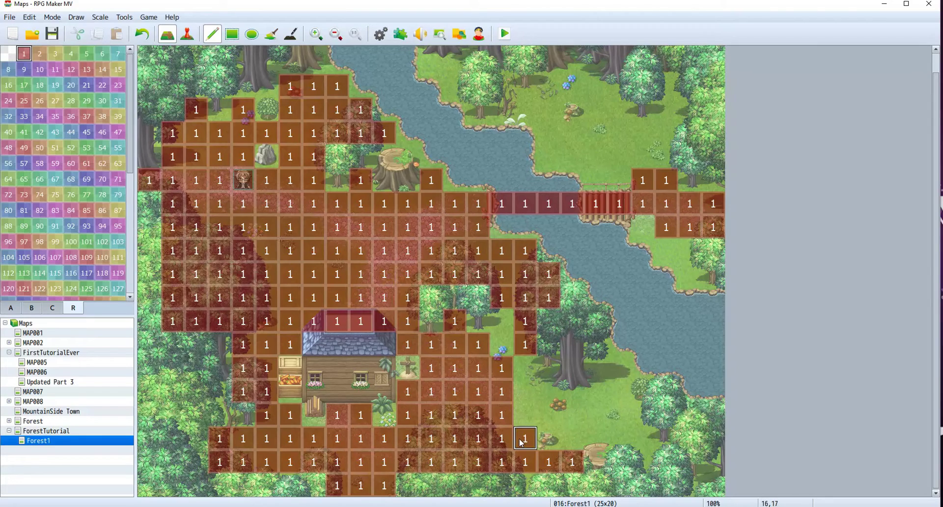
# Paint region 1 over the grass around the blue flowers and below the big tree's trunk, up to its east side.
pyautogui.moveTo(522, 441)
pyautogui.mouseDown()
pyautogui.moveTo(501, 392)
pyautogui.moveTo(524, 368)
pyautogui.moveTo(501, 391)
pyautogui.moveTo(502, 321)
pyautogui.mouseUp()
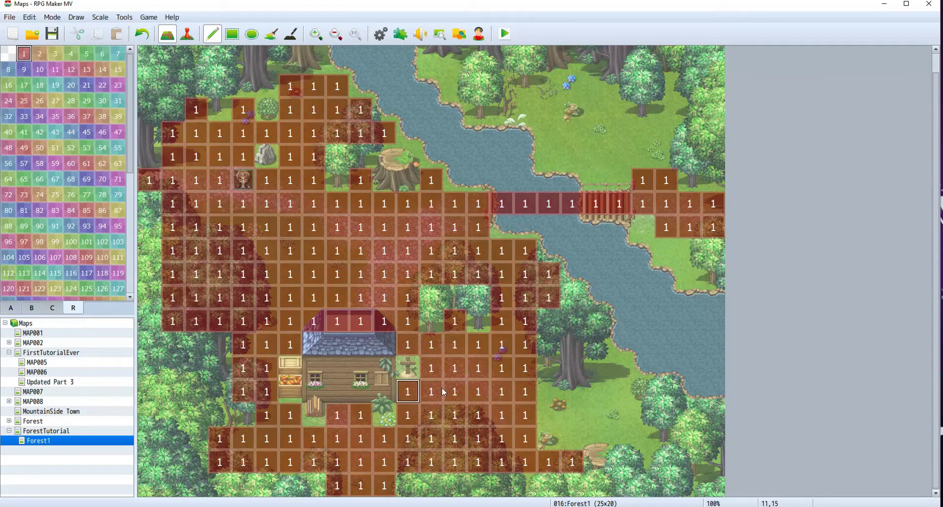
pyautogui.moveTo(548, 415)
pyautogui.mouseDown()
pyautogui.moveTo(596, 415)
pyautogui.moveTo(603, 373)
pyautogui.mouseUp()
pyautogui.click(541, 391)
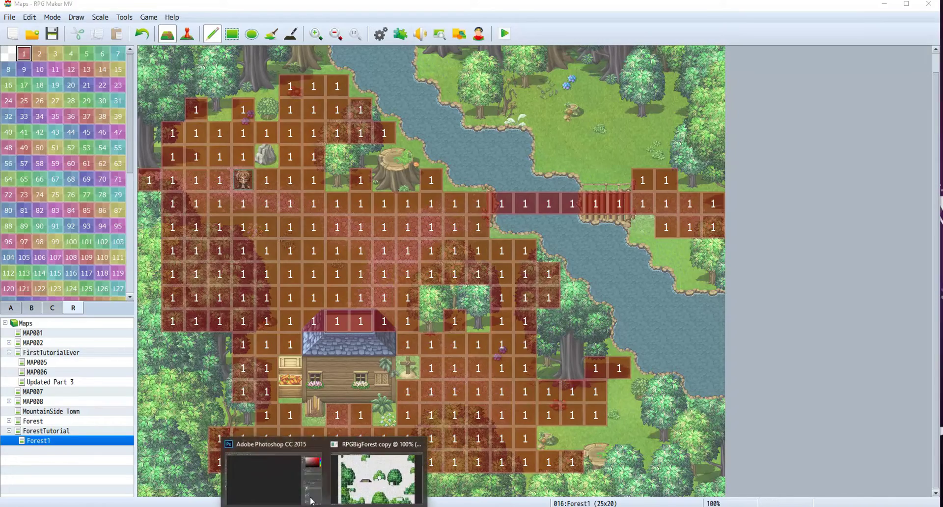
# Examine the overlay around the big tree in Photoshop and return to RPG Maker MV.
pyautogui.click(290, 486)
pyautogui.scroll(2, 376, 260)
pyautogui.scroll(2, 376, 260)
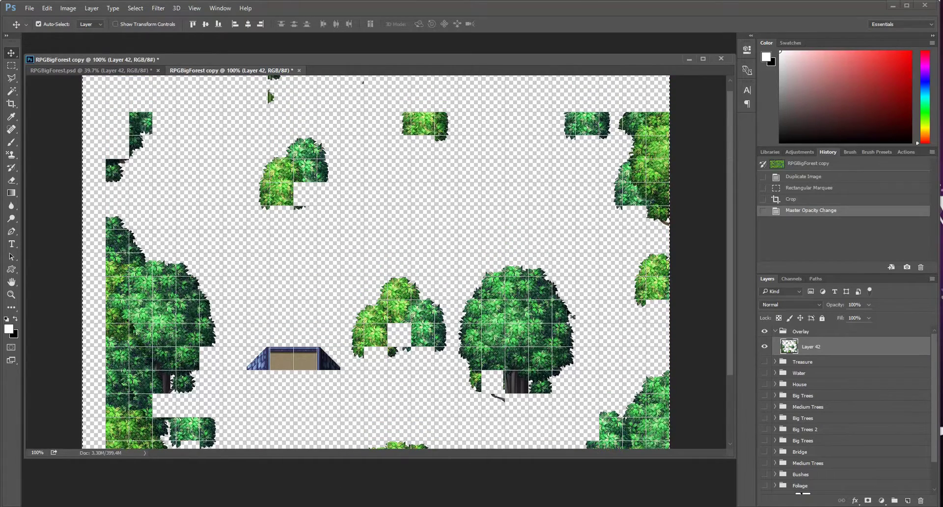
pyautogui.hotkey('alt', 'Tab')
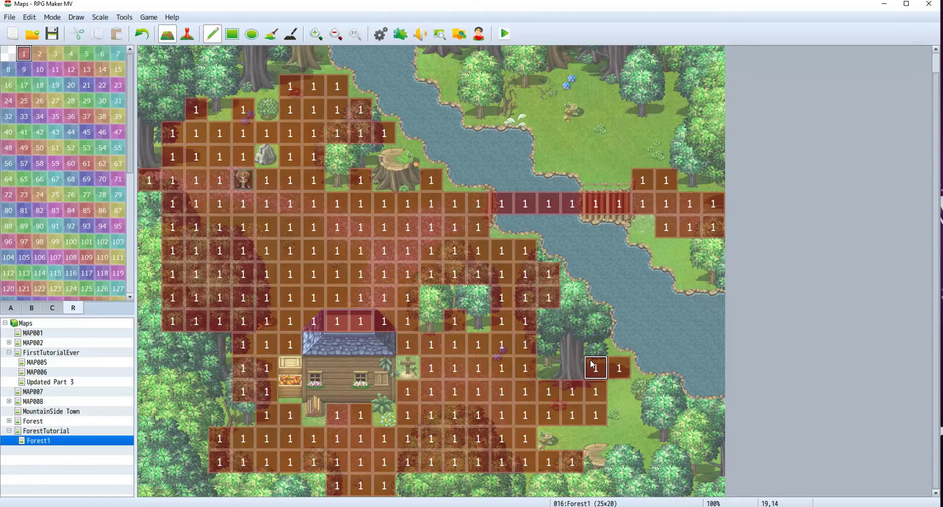
# Paint region 1 beside the big tree's trunk on its east and down to the trees around the southeastern stump.
pyautogui.moveTo(592, 364); pyautogui.dragTo(612, 367)
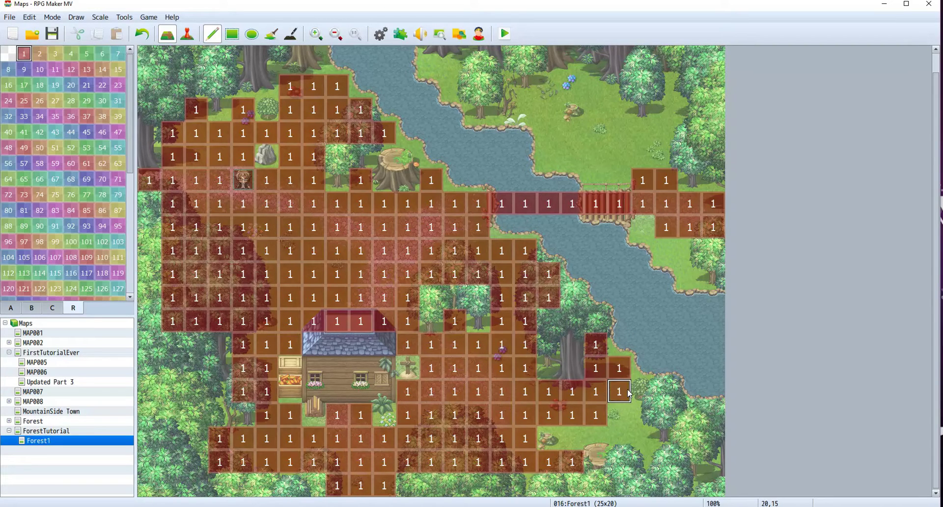
pyautogui.moveTo(625, 421)
pyautogui.mouseDown()
pyautogui.moveTo(642, 417)
pyautogui.moveTo(642, 439)
pyautogui.moveTo(573, 440)
pyautogui.moveTo(625, 444)
pyautogui.moveTo(642, 462)
pyautogui.moveTo(666, 461)
pyautogui.mouseUp()
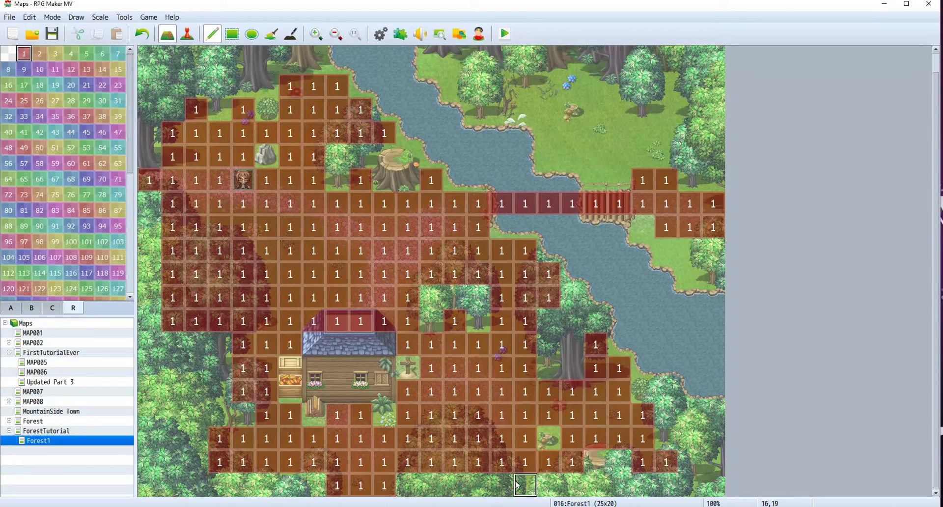
pyautogui.scroll(1, 339, 367)
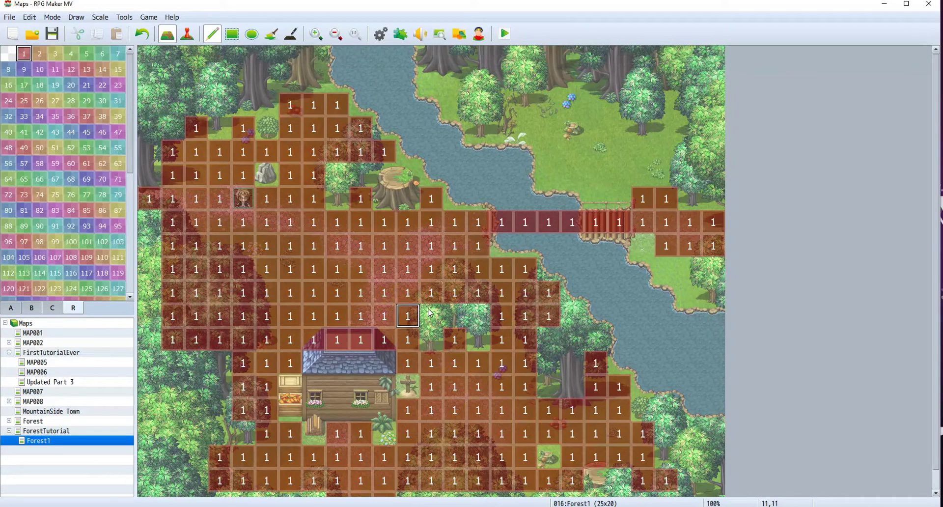
# Paint region 1 over the walkable grass of the clearing northeast of the river, around its trees, blue flowers and small stump.
pyautogui.moveTo(524, 126)
pyautogui.mouseDown()
pyautogui.moveTo(505, 120)
pyautogui.moveTo(508, 107)
pyautogui.moveTo(423, 88)
pyautogui.moveTo(456, 85)
pyautogui.mouseUp()
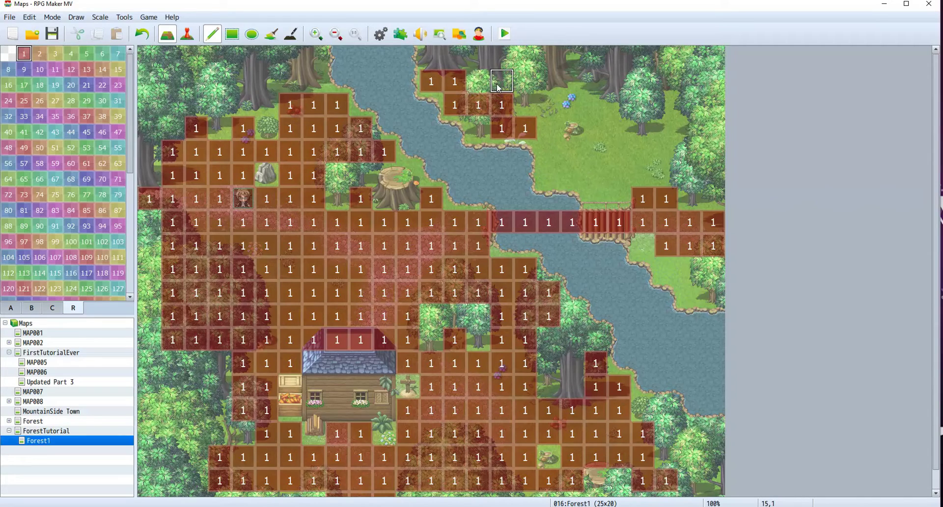
pyautogui.click(548, 128)
pyautogui.moveTo(555, 112)
pyautogui.mouseDown()
pyautogui.moveTo(593, 111)
pyautogui.moveTo(598, 181)
pyautogui.moveTo(558, 179)
pyautogui.moveTo(553, 160)
pyautogui.moveTo(570, 161)
pyautogui.moveTo(592, 188)
pyautogui.moveTo(634, 199)
pyautogui.mouseUp()
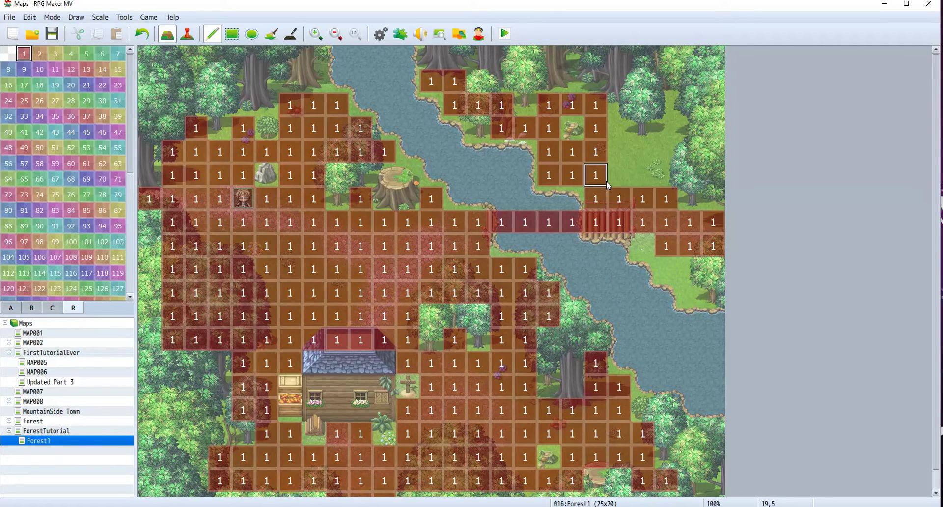
pyautogui.moveTo(619, 176)
pyautogui.mouseDown()
pyautogui.moveTo(648, 181)
pyautogui.moveTo(600, 223)
pyautogui.moveTo(611, 207)
pyautogui.moveTo(611, 158)
pyautogui.moveTo(665, 166)
pyautogui.moveTo(667, 184)
pyautogui.moveTo(665, 165)
pyautogui.moveTo(601, 138)
pyautogui.moveTo(612, 135)
pyautogui.moveTo(616, 223)
pyautogui.moveTo(592, 209)
pyautogui.moveTo(618, 129)
pyautogui.mouseUp()
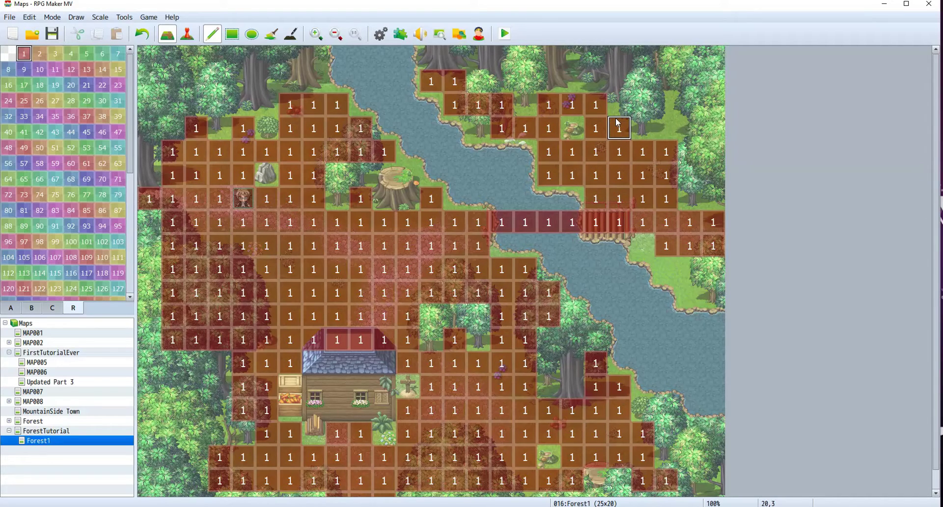
pyautogui.moveTo(668, 147)
pyautogui.mouseDown()
pyautogui.moveTo(668, 106)
pyautogui.moveTo(676, 129)
pyautogui.moveTo(689, 105)
pyautogui.moveTo(690, 130)
pyautogui.mouseUp()
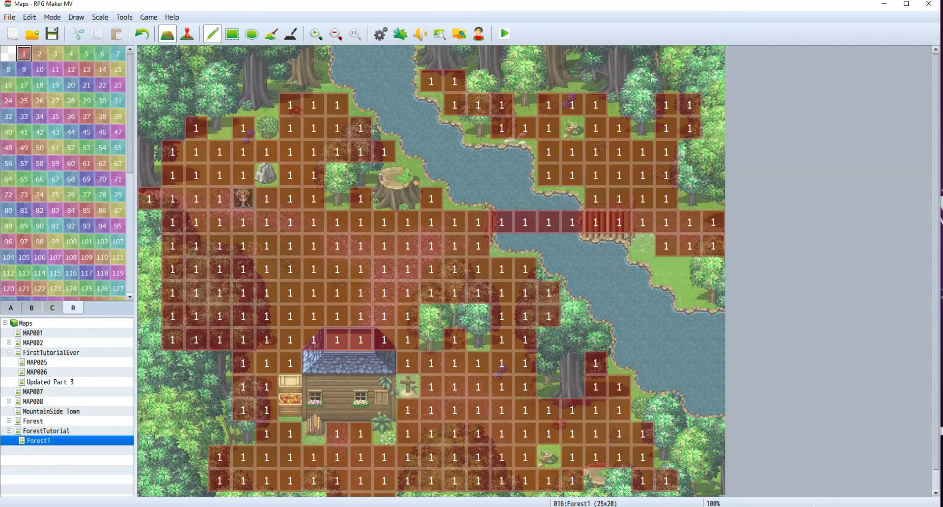
pyautogui.click(279, 485)
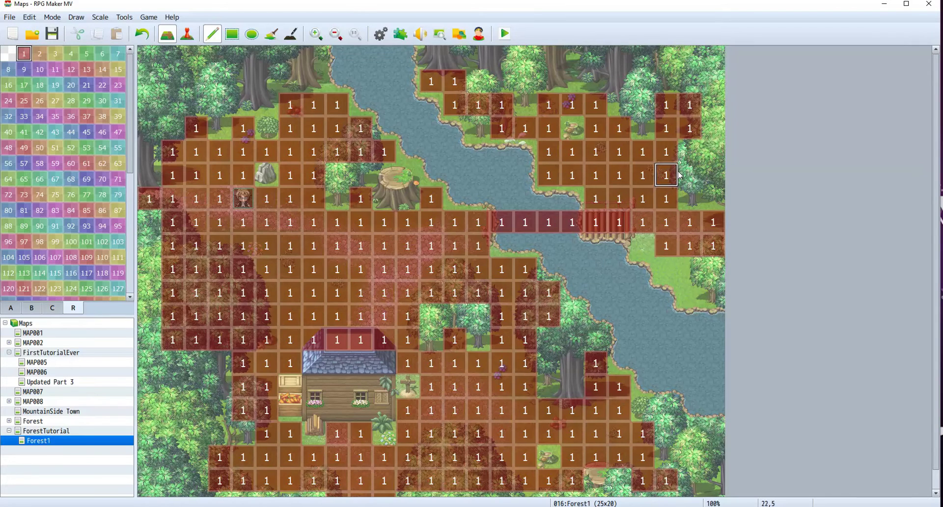
pyautogui.moveTo(665, 175)
pyautogui.mouseDown()
pyautogui.moveTo(684, 149)
pyautogui.moveTo(666, 186)
pyautogui.mouseUp()
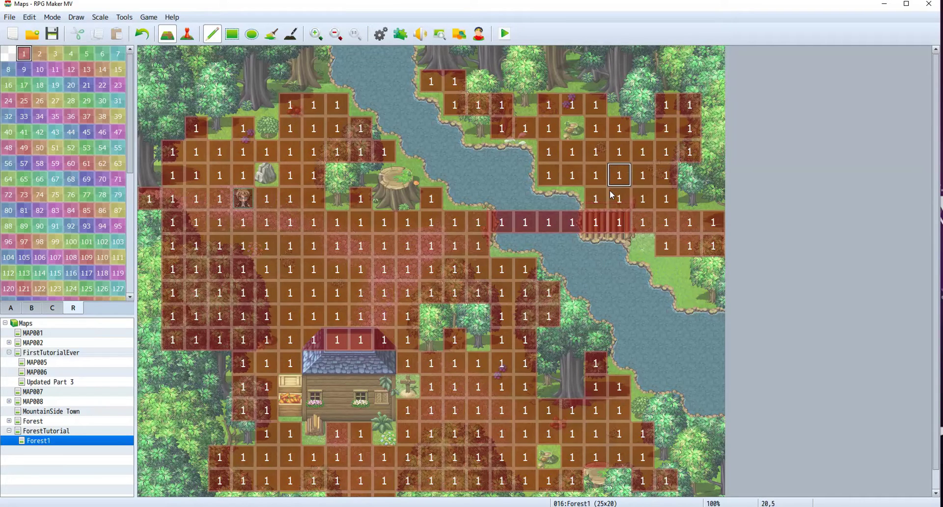
# Paint region 1 over the remaining grass southeast of the bridge, along the river's eastern bank.
pyautogui.click(651, 244)
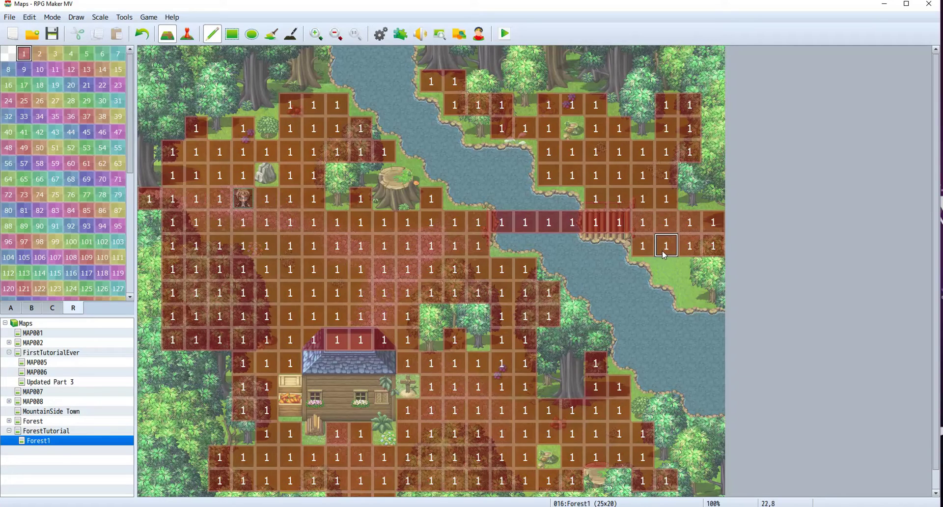
pyautogui.click(690, 269)
pyautogui.click(694, 296)
pyautogui.scroll(-1, 707, 407)
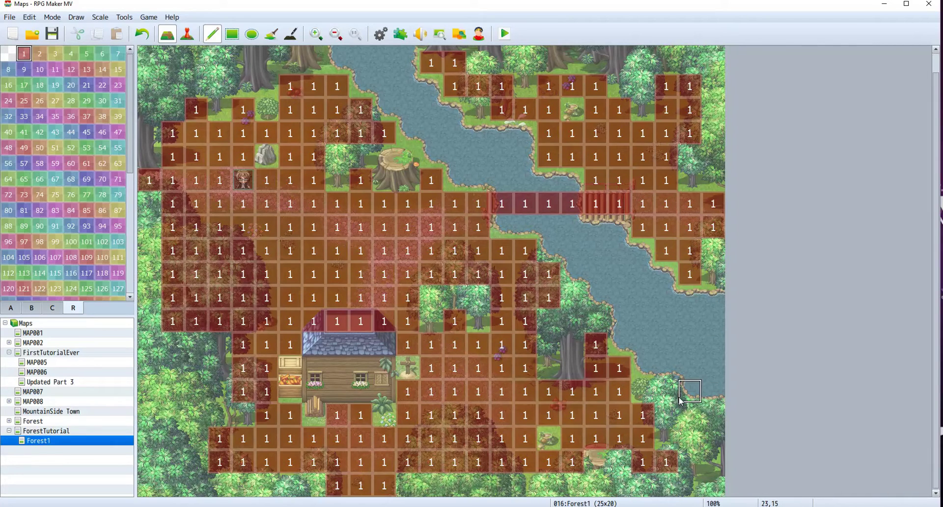
pyautogui.scroll(1, 658, 388)
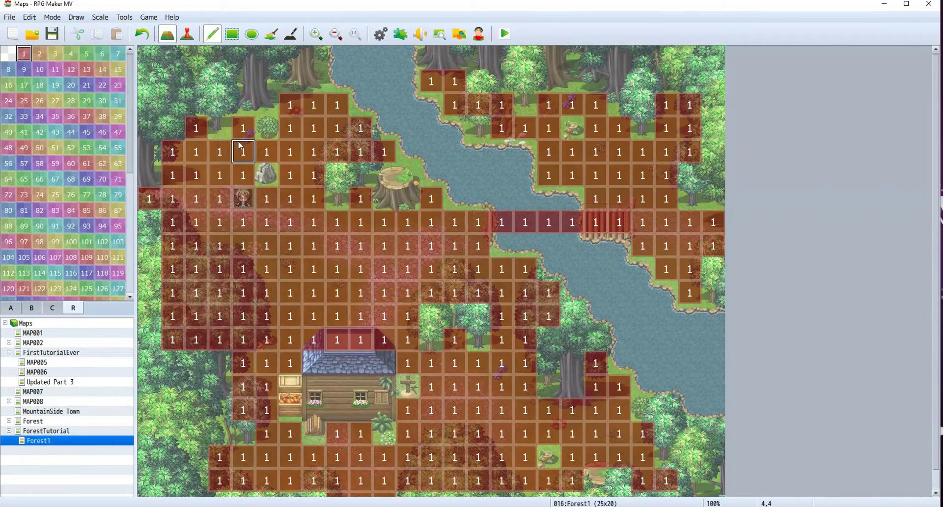
# Switch from the regions back to tile set A and start a playtest of the map.
pyautogui.click(9, 310)
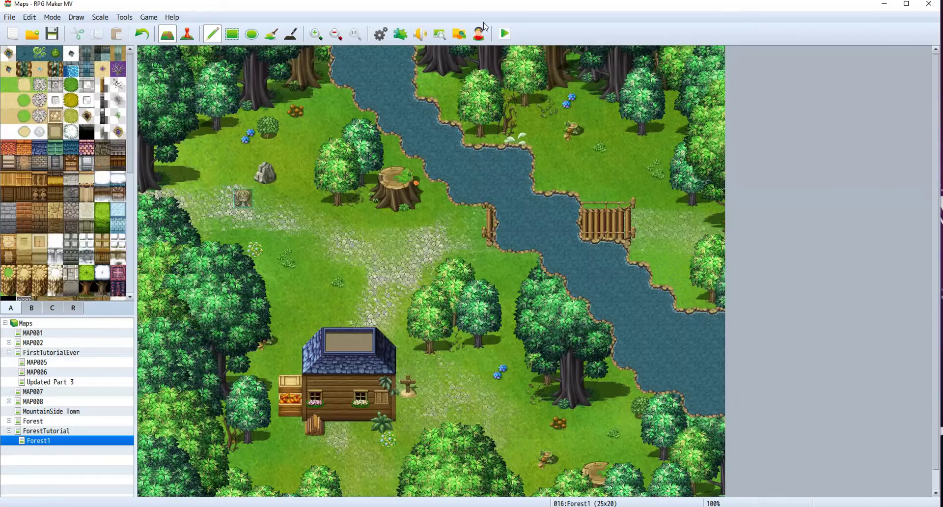
pyautogui.click(506, 34)
pyautogui.click(427, 284)
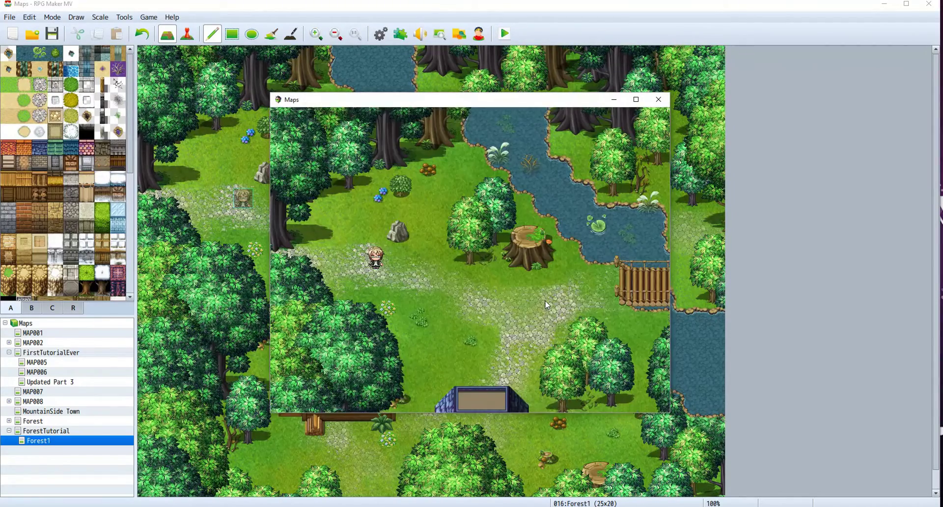
# Walk the character around the northern clearing's rock and medium trees and west behind the large tree's overhanging foliage.
pyautogui.press('Up')
pyautogui.press('Left')
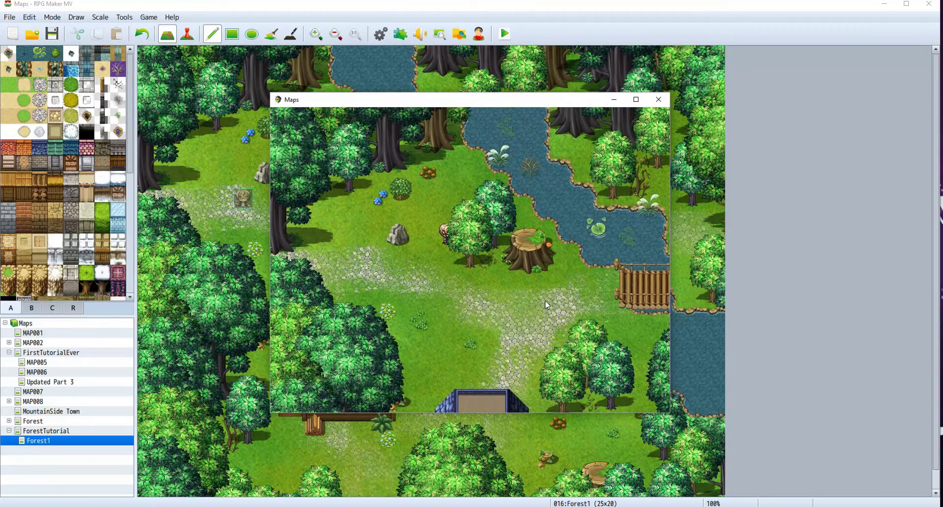
pyautogui.press('Left')
pyautogui.press('Up')
pyautogui.press('Left')
pyautogui.press('Left')
pyautogui.press('Down')
pyautogui.press('Left')
pyautogui.press('Up')
pyautogui.press('Down')
pyautogui.press('Left')
pyautogui.press('Left')
pyautogui.press('Right')
pyautogui.press('Right')
pyautogui.press('Left')
pyautogui.press('Left')
pyautogui.press('Left')
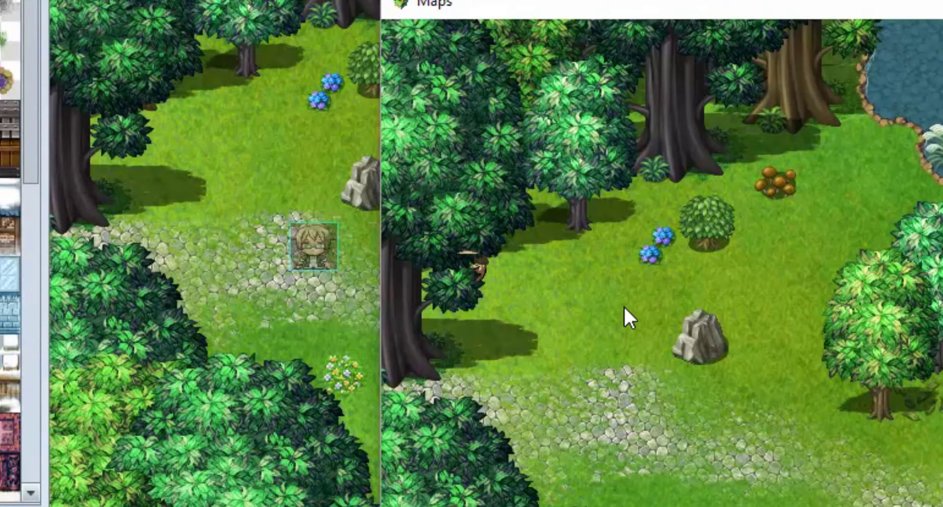
# Test walking in front of and behind the northwestern big tree's low branch, ending beside its trunk.
pyautogui.press('Down')
pyautogui.press('Down')
pyautogui.press('Right')
pyautogui.press('Right')
pyautogui.press('Up')
pyautogui.press('Up')
pyautogui.press('Left')
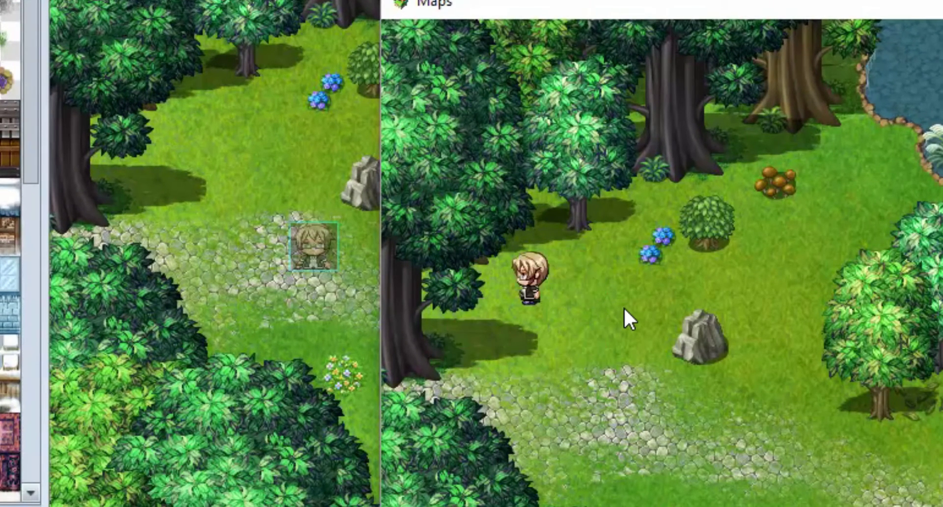
pyautogui.press('Left')
pyautogui.press('Right')
pyautogui.press('Right')
pyautogui.press('Down')
pyautogui.press('Left')
pyautogui.press('Left')
pyautogui.press('Up')
pyautogui.press('Down')
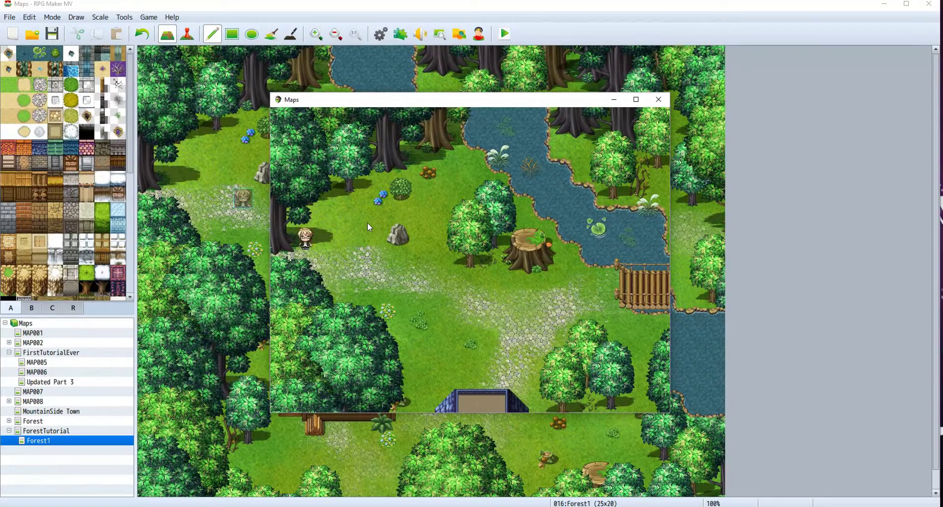
# Walk the character along the stone path and back up behind the northwestern big tree's foliage to check the overlay.
pyautogui.press('Down')
pyautogui.press('Right')
pyautogui.press('Right')
pyautogui.press('Right')
pyautogui.press('Left')
pyautogui.press('Left')
pyautogui.press('Left')
pyautogui.press('Left')
pyautogui.press('Up')
pyautogui.press('Up')
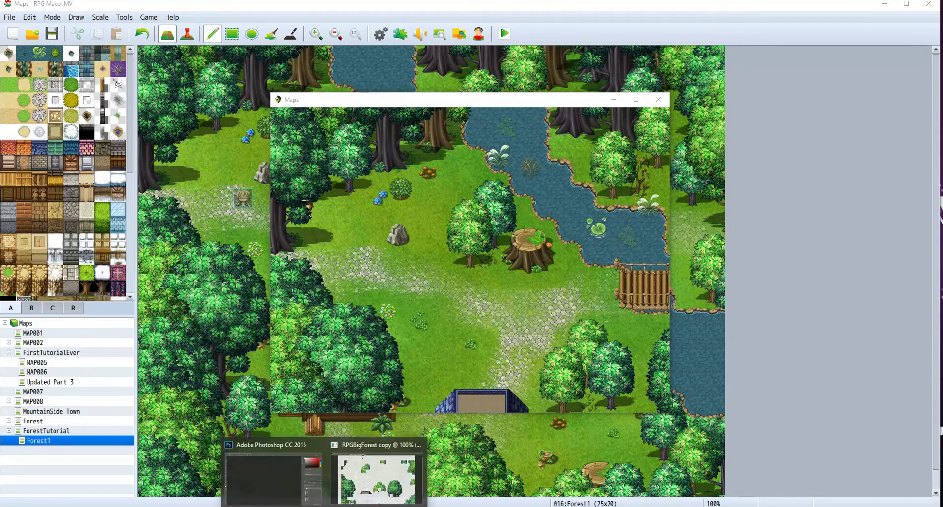
# Switch to Photoshop and make Layer 0 and the Ground, Foliage and Bushes groups visible in the RPGBigForest copy.
pyautogui.click(273, 476)
pyautogui.scroll(-3, 762, 392)
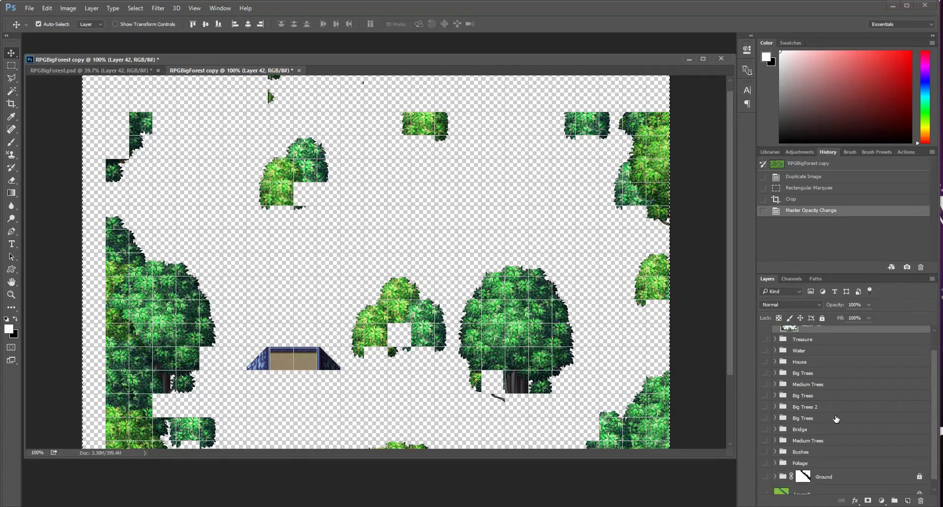
pyautogui.click(764, 484)
pyautogui.click(764, 467)
pyautogui.click(763, 453)
pyautogui.click(764, 442)
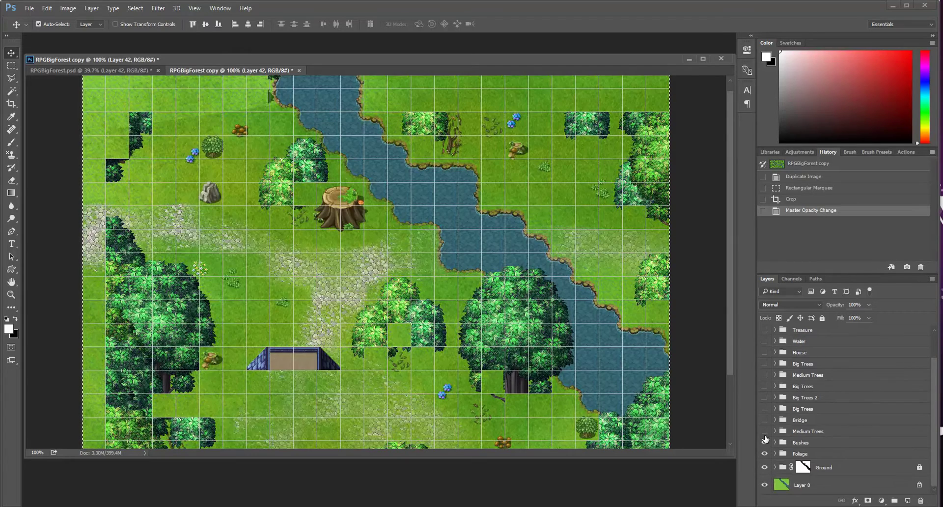
# Make the Medium Trees, Bridge, Big Trees, Big Trees 2, House, Water and Treasure groups visible.
pyautogui.click(764, 430)
pyautogui.click(764, 420)
pyautogui.click(764, 408)
pyautogui.click(764, 397)
pyautogui.click(763, 385)
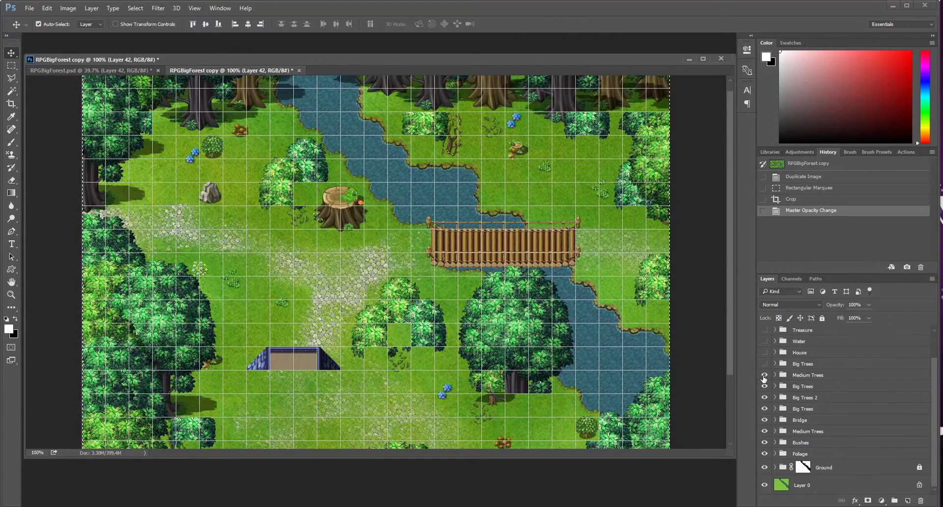
pyautogui.click(764, 374)
pyautogui.click(764, 363)
pyautogui.click(764, 341)
pyautogui.click(764, 352)
pyautogui.scroll(2, 765, 354)
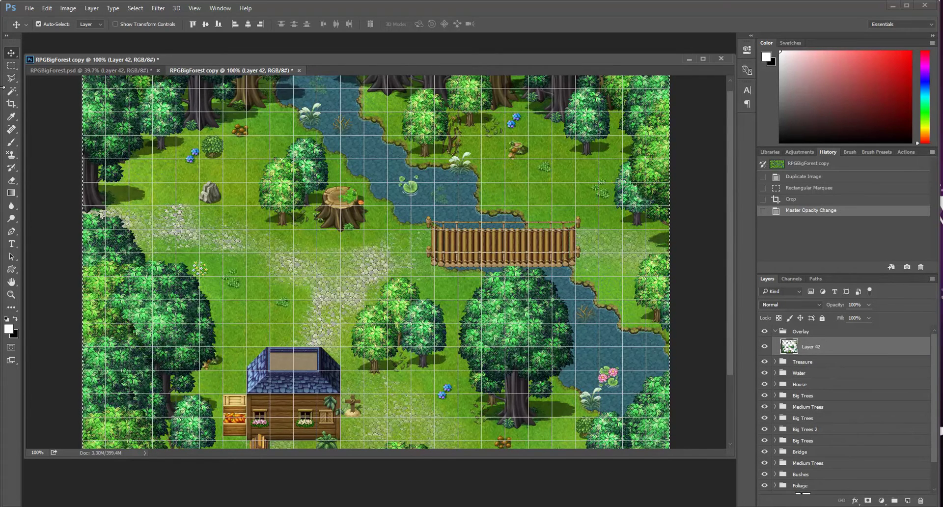
# Try a rectangular marquee selection across the forest artwork, deselect it and return to the playtest.
pyautogui.click(11, 66)
pyautogui.click(52, 88)
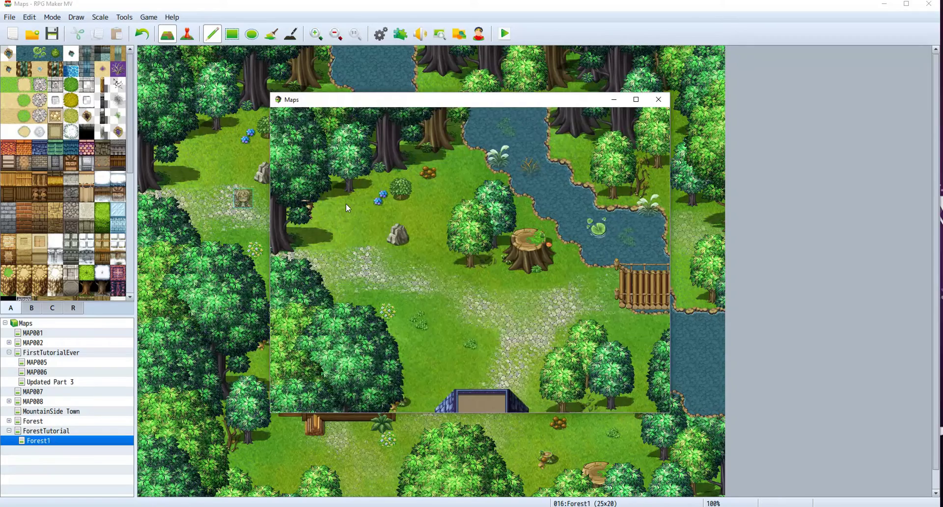
pyautogui.moveTo(325, 506)
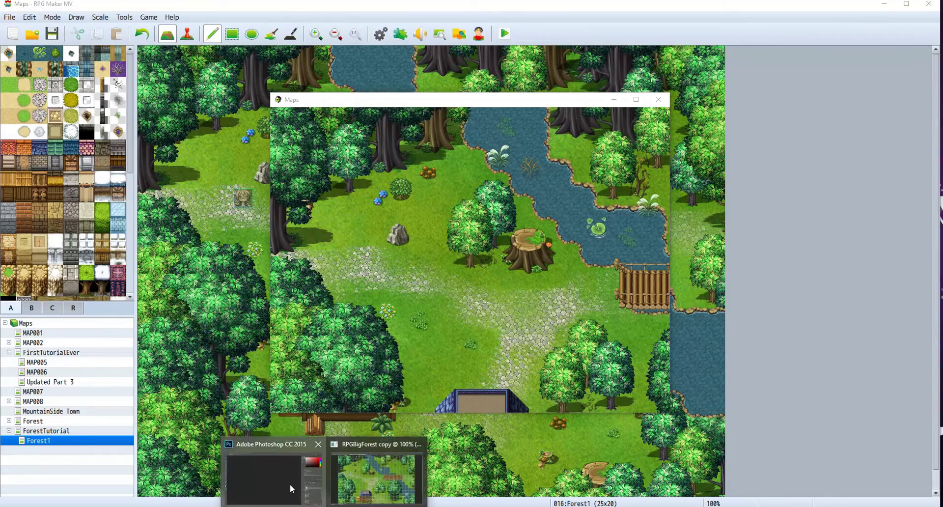
pyautogui.click(291, 486)
pyautogui.moveTo(138, 129); pyautogui.dragTo(638, 435)
pyautogui.hotkey('ctrl', 'd')
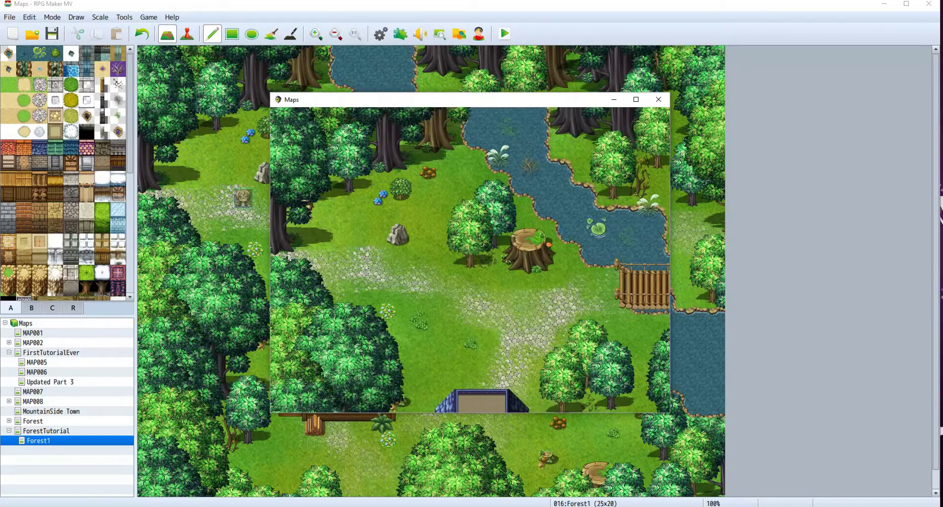
# Walk the character south from the northwestern big tree, behind the western trees, to the small tree beside the house.
pyautogui.press('Right')
pyautogui.press('Left')
pyautogui.press('Down')
pyautogui.press('Right')
pyautogui.press('Down')
pyautogui.press('Down')
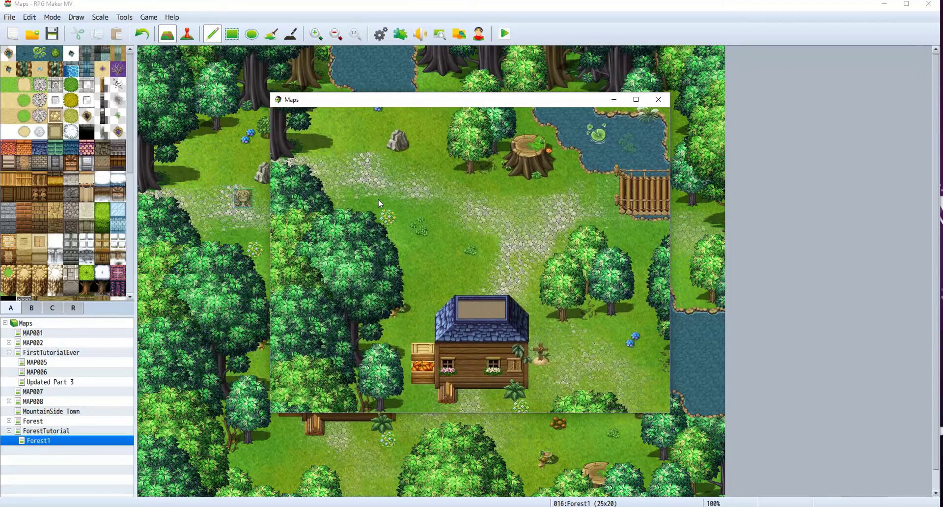
pyautogui.press('Up')
pyautogui.press('Left')
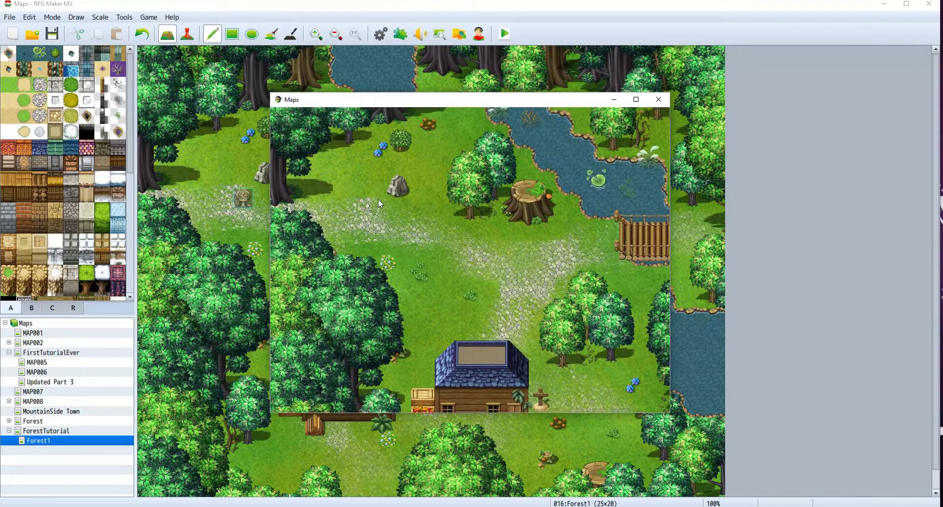
pyautogui.press('Down')
pyautogui.press('Down')
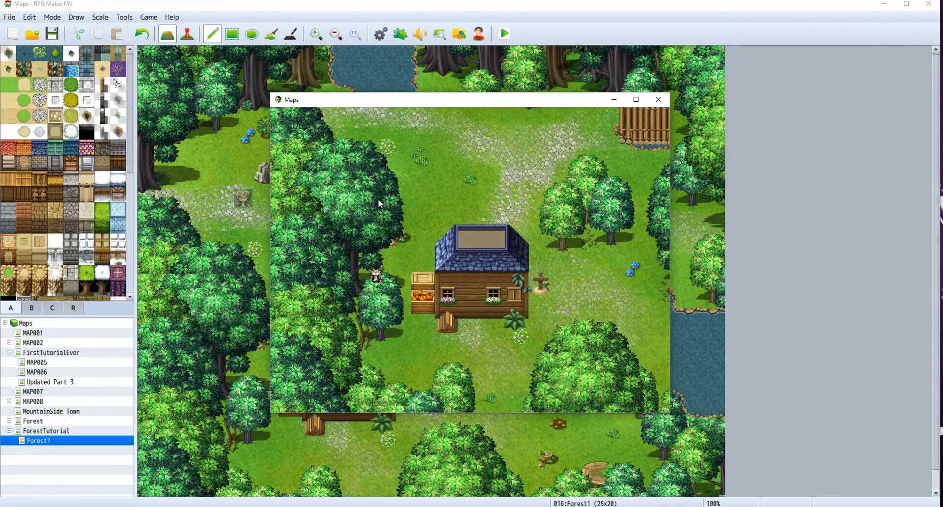
# Test the passable tiles between the western big tree's trunk and the small tree west of the house.
pyautogui.press('Left')
pyautogui.press('Up')
pyautogui.press('Right')
pyautogui.press('Left')
pyautogui.press('Right')
pyautogui.press('Left')
pyautogui.press('Right')
pyautogui.press('Up')
pyautogui.press('Right')
pyautogui.press('Left')
pyautogui.press('Left')
pyautogui.press('Down')
pyautogui.press('Up')
pyautogui.press('Up')
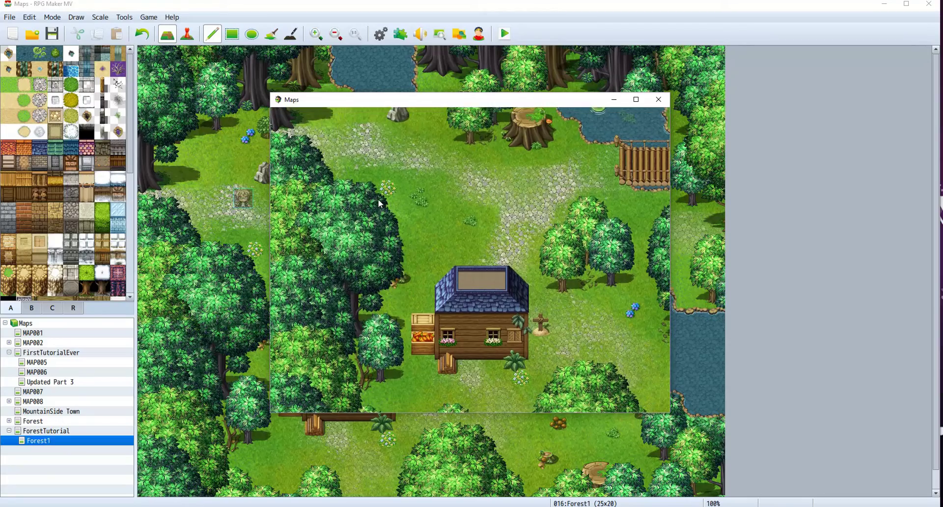
# Walk the character up and down between the small tree west of the house and the big tree's canopy above it.
pyautogui.press('Down')
pyautogui.press('Down')
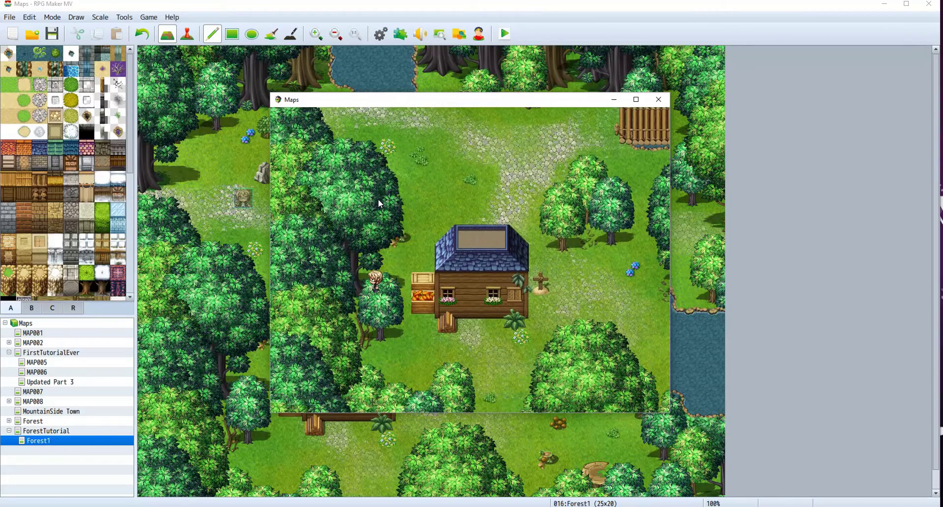
pyautogui.press('Up')
pyautogui.press('Up')
pyautogui.press('Up')
pyautogui.press('Down')
pyautogui.press('Down')
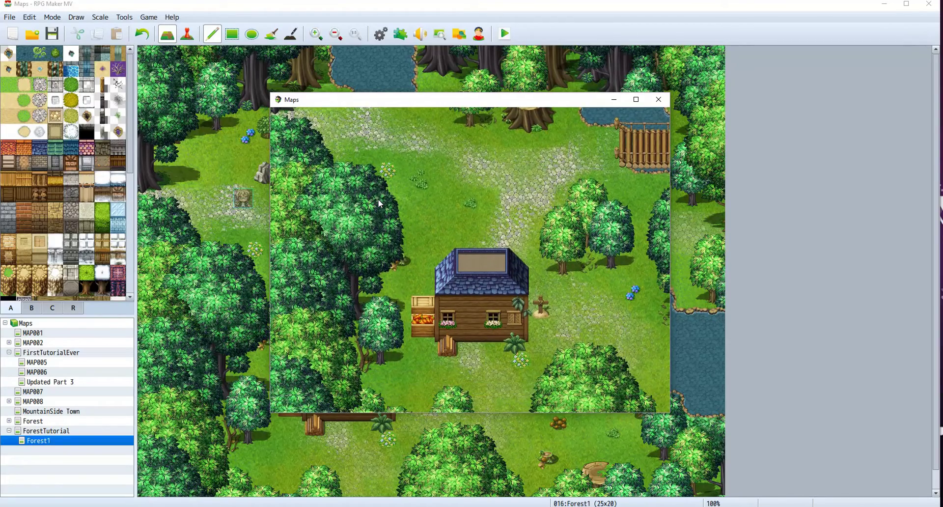
pyautogui.press('Up')
pyautogui.press('Up')
pyautogui.press('Down')
pyautogui.press('Down')
pyautogui.press('Right')
pyautogui.press('Left')
# Move the playtest window aside from the map and walk the character behind the small tree west of the house.
pyautogui.moveTo(335, 108); pyautogui.dragTo(410, 109)
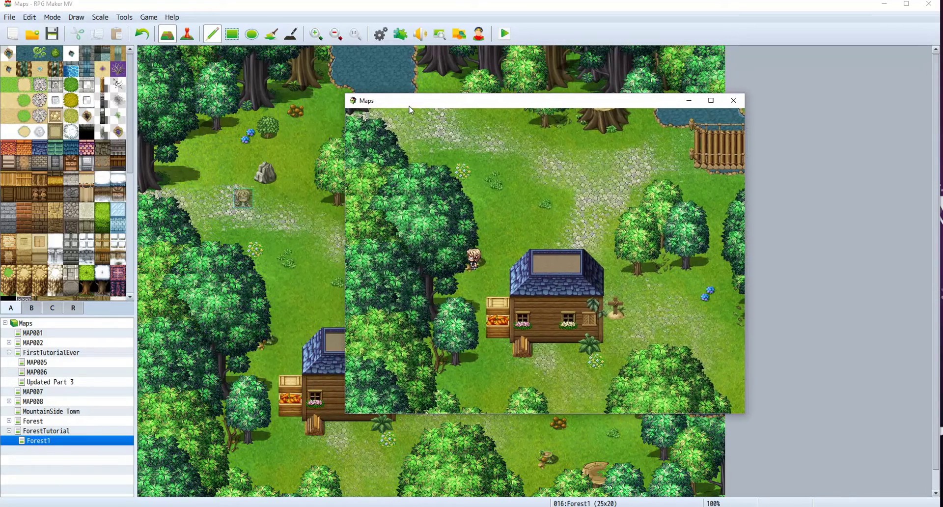
pyautogui.press('Left')
pyautogui.press('Down')
pyautogui.press('Right')
pyautogui.press('Left')
pyautogui.press('Down')
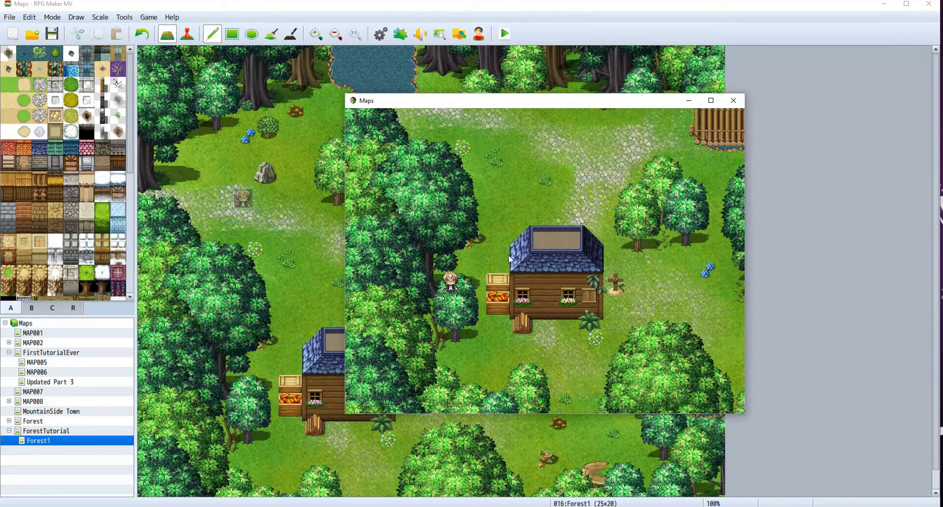
# Walk the character down past the west side of the house and east to the trees along the southern edge.
pyautogui.press('Right')
pyautogui.press('Down')
pyautogui.press('Down')
pyautogui.press('Down')
pyautogui.press('Down')
pyautogui.press('Down')
pyautogui.press('Right')
pyautogui.press('Right')
pyautogui.press('Right')
pyautogui.press('Right')
pyautogui.press('Down')
# Walk the character west and back east behind the southern treetops to check their overlay.
pyautogui.press('Left')
pyautogui.press('Left')
pyautogui.press('Left')
pyautogui.press('Right')
pyautogui.press('Right')
pyautogui.press('Right')
pyautogui.press('Right')
pyautogui.press('Right')
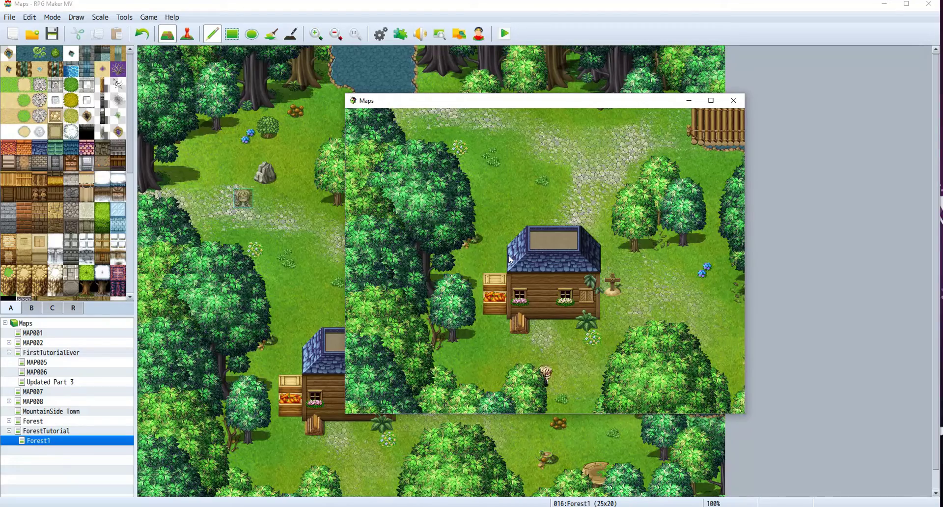
# Walk the character east behind the large southern canopy to the southeastern stumps and around the smaller stump.
pyautogui.press('Right')
pyautogui.press('Right')
pyautogui.press('Right')
pyautogui.press('Right')
pyautogui.press('Right')
pyautogui.press('Right')
pyautogui.press('Right')
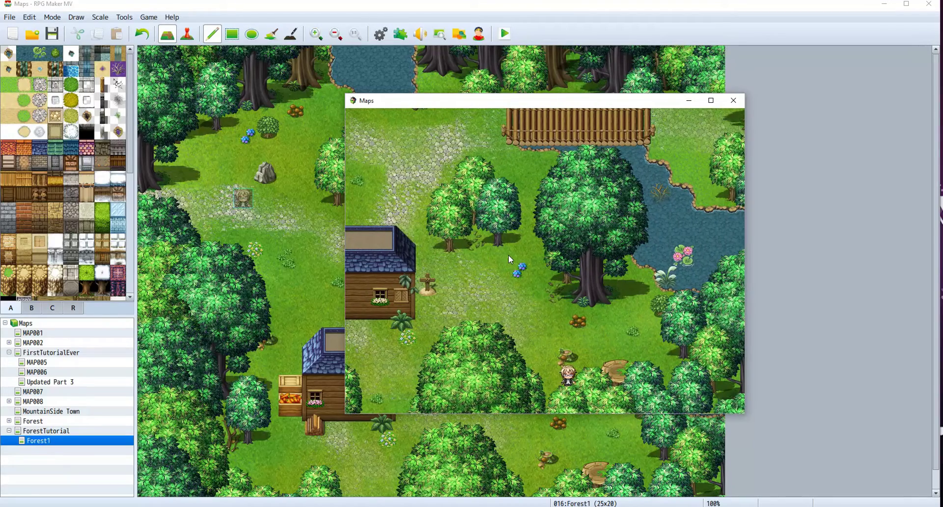
pyautogui.press('Left')
pyautogui.press('Right')
pyautogui.press('Up')
pyautogui.press('Right')
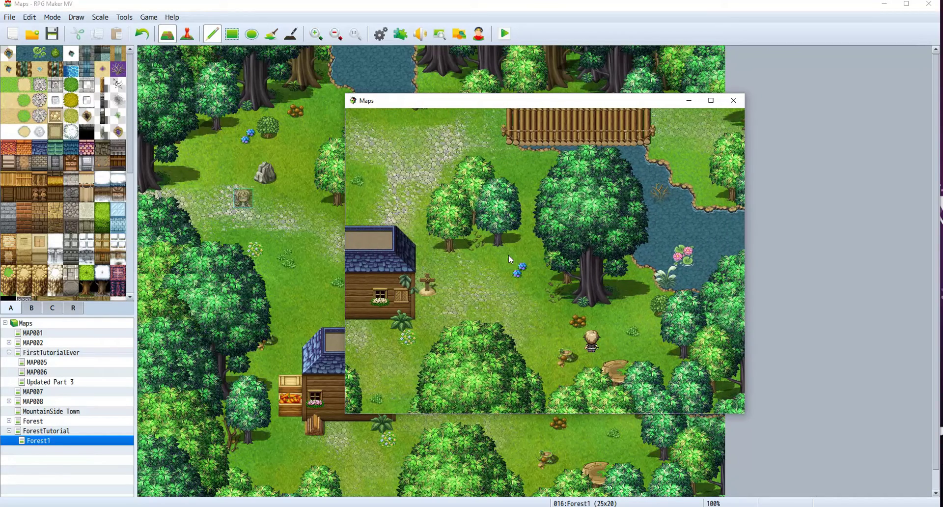
# Walk the character east past the large southeastern stump and back to check the passable tiles beside the riverside trees.
pyautogui.press('Right')
pyautogui.press('Left')
pyautogui.press('Down')
pyautogui.press('Right')
pyautogui.press('Right')
pyautogui.press('Right')
pyautogui.press('Down')
pyautogui.press('Up')
pyautogui.press('Left')
pyautogui.press('Left')
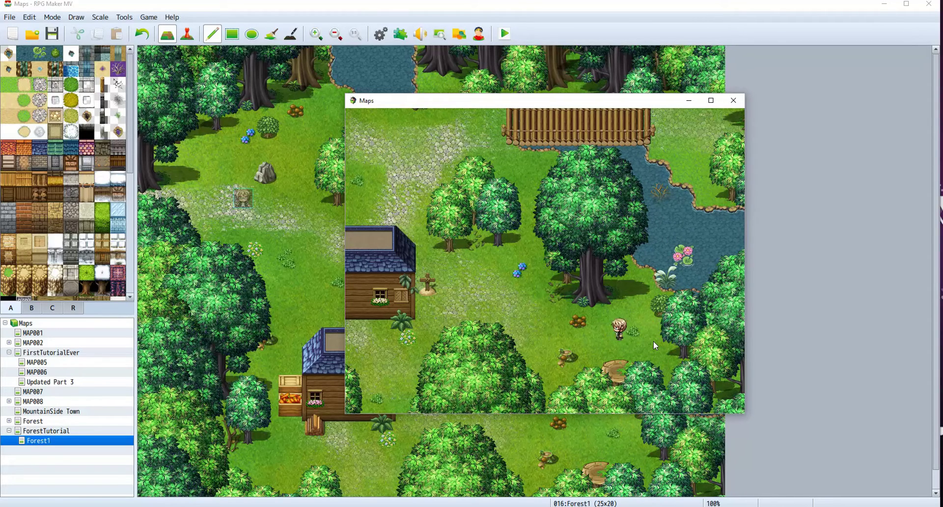
# Walk the character along the east side of the big riverside tree's trunk, below it and up its west side.
pyautogui.press('Up')
pyautogui.press('Up')
pyautogui.press('Right')
pyautogui.press('Left')
pyautogui.press('Right')
pyautogui.press('Left')
pyautogui.press('Down')
pyautogui.press('Down')
pyautogui.press('Left')
pyautogui.press('Left')
pyautogui.press('Up')
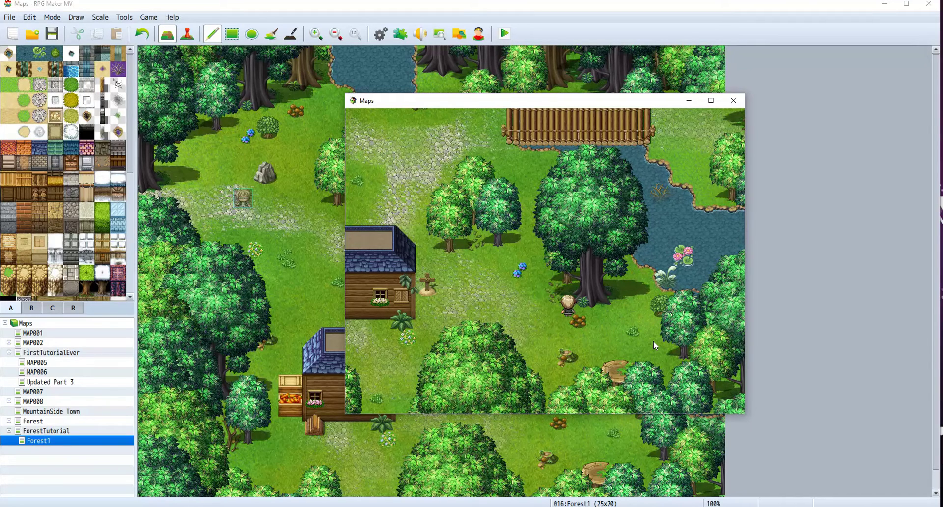
pyautogui.press('Left')
pyautogui.press('Up')
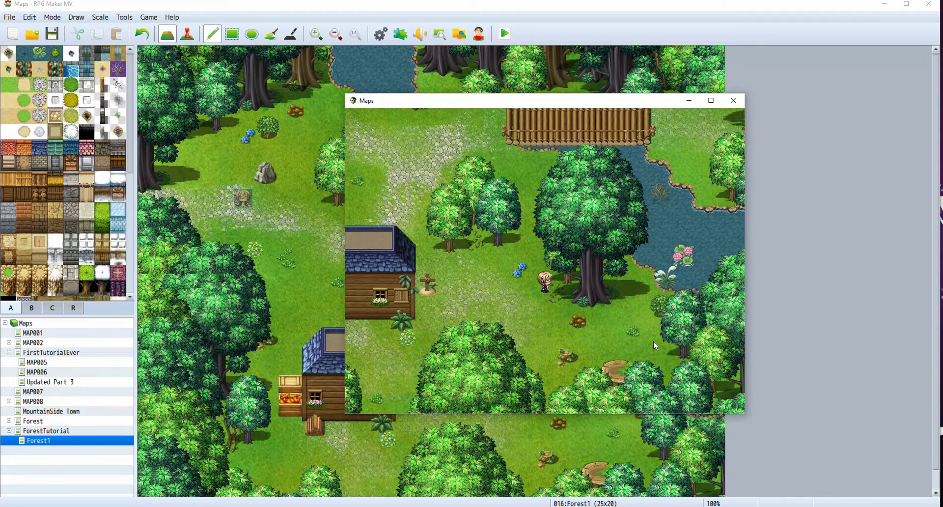
# Walk the character back below the big tree to the southeastern trees, and return to the east side of the trunk.
pyautogui.press('Down')
pyautogui.press('Down')
pyautogui.press('Right')
pyautogui.press('Right')
pyautogui.press('Right')
pyautogui.press('Right')
pyautogui.press('Down')
pyautogui.press('Down')
pyautogui.press('Up')
pyautogui.press('Up')
pyautogui.press('Left')
pyautogui.press('Left')
pyautogui.press('Up')
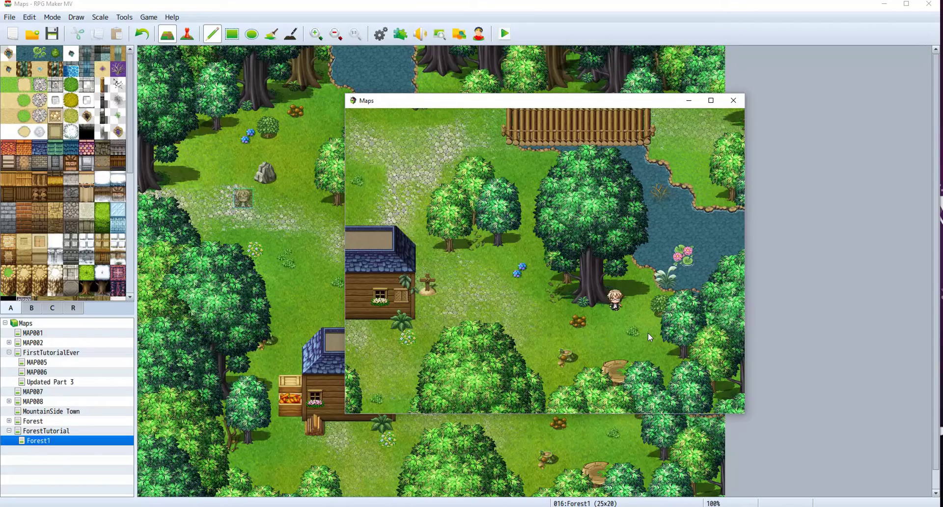
# Walk the character west and north between the trunks of the tree cluster east of the house.
pyautogui.press('Left')
pyautogui.press('Left')
pyautogui.press('Left')
pyautogui.press('Left')
pyautogui.press('Left')
pyautogui.press('Left')
pyautogui.press('Up')
pyautogui.press('Up')
pyautogui.press('Up')
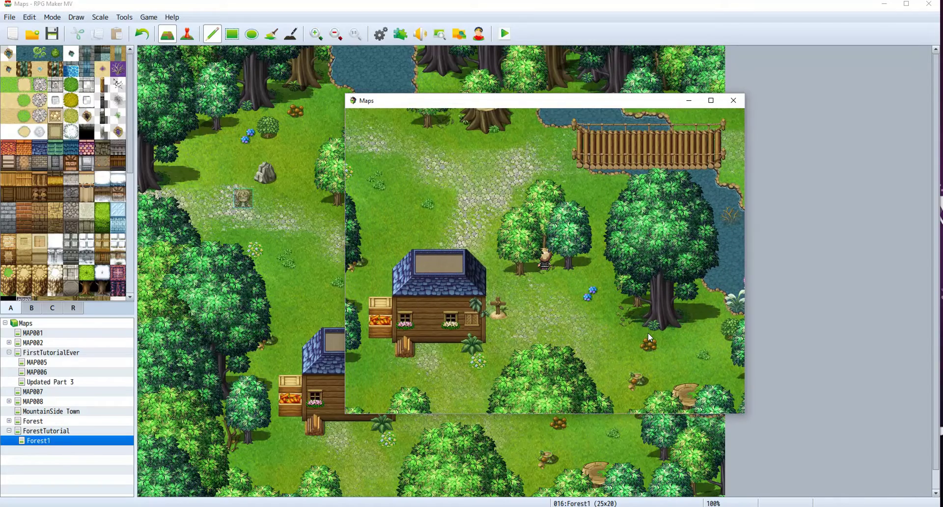
# Walk the character to the house's east side above the wooden signpost, and north and east behind the tree cluster.
pyautogui.press('Down')
pyautogui.press('Left')
pyautogui.press('Left')
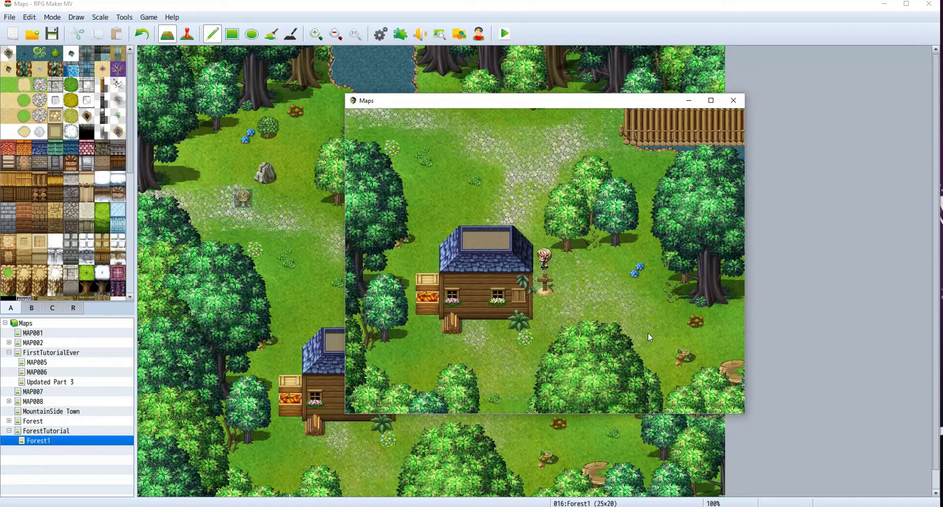
pyautogui.press('Up')
pyautogui.press('Up')
pyautogui.press('Up')
pyautogui.press('Right')
pyautogui.press('Right')
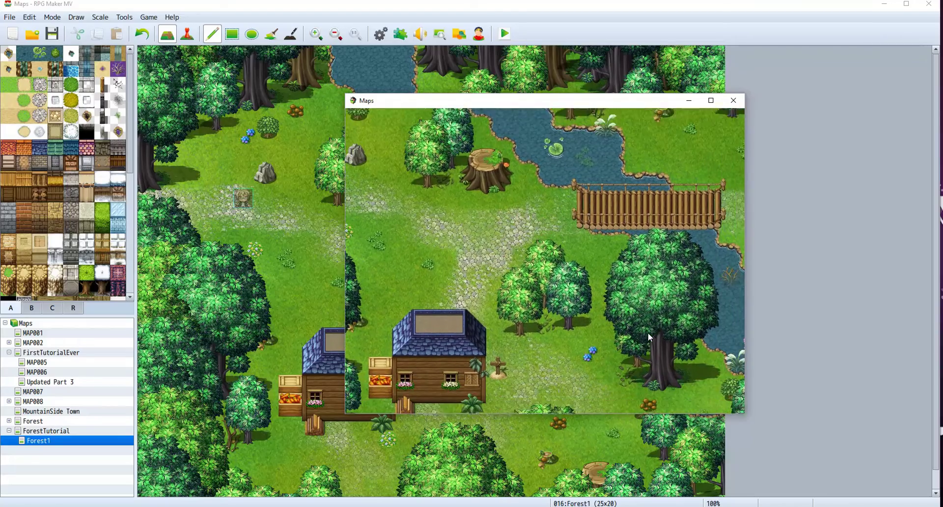
pyautogui.press('Right')
pyautogui.press('Right')
pyautogui.press('Down')
pyautogui.press('Up')
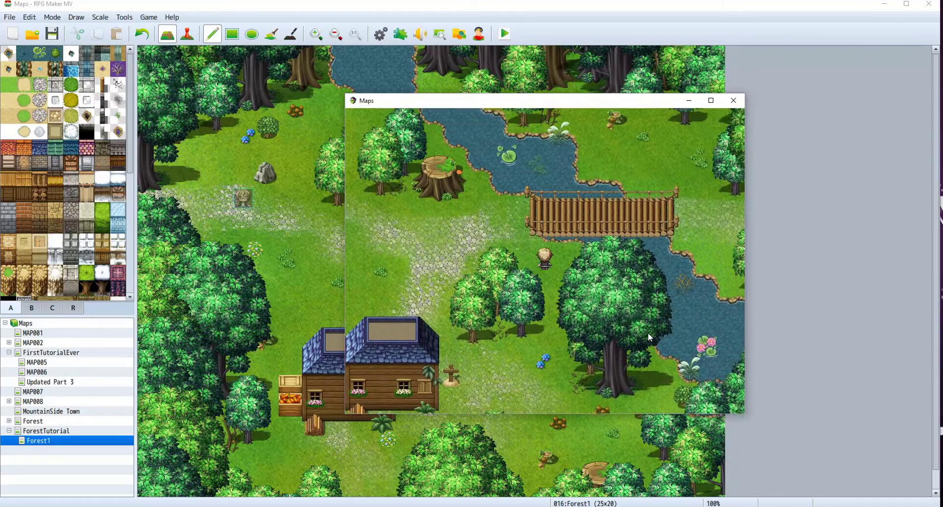
# Walk the character north to the path and east across the wooden bridge to the far bank.
pyautogui.press('Up')
pyautogui.press('Up')
pyautogui.press('Right')
pyautogui.press('Right')
pyautogui.press('Right')
pyautogui.press('Right')
pyautogui.press('Right')
pyautogui.press('Right')
pyautogui.press('Right')
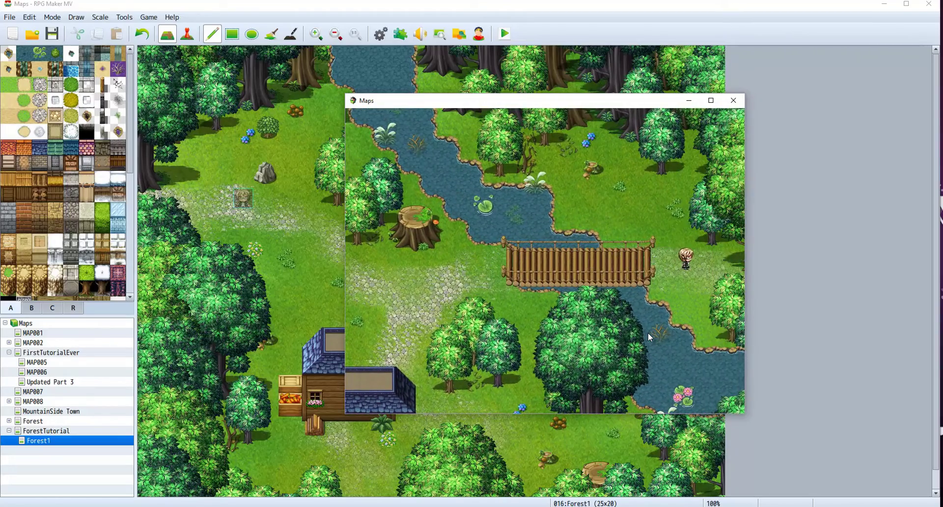
# Walk the character around the tree southeast of the bridge, and north to the trees on the eastern edge.
pyautogui.press('Down')
pyautogui.press('Right')
pyautogui.press('Right')
pyautogui.press('Up')
pyautogui.press('Down')
pyautogui.press('Up')
pyautogui.press('Left')
pyautogui.press('Left')
pyautogui.press('Up')
pyautogui.press('Up')
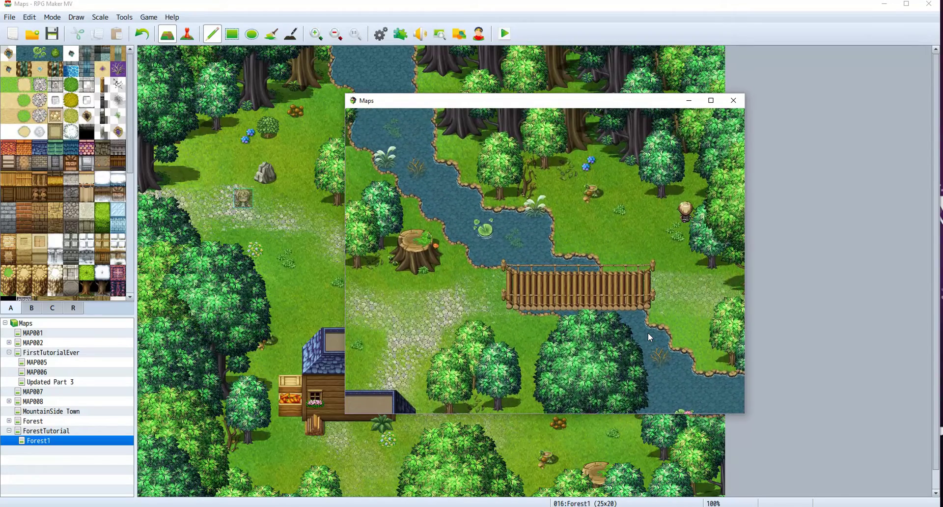
# Walk the character north to the tree in the northeast clearing and west to the blue flowers.
pyautogui.press('Left')
pyautogui.press('Right')
pyautogui.press('Up')
pyautogui.press('Up')
pyautogui.press('Down')
pyautogui.press('Left')
pyautogui.press('Left')
pyautogui.press('Up')
pyautogui.press('Left')
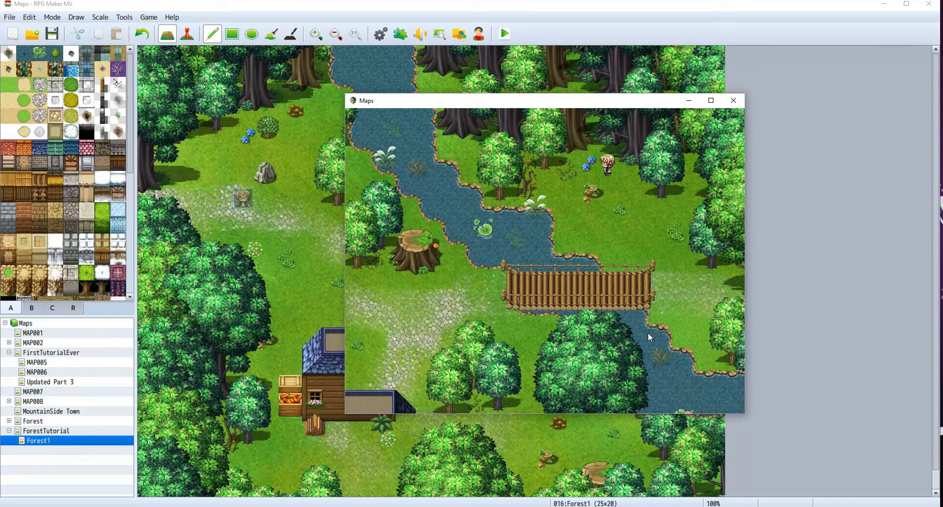
# Walk the character between the northeast tree and the small stump, and around the stump to its west side.
pyautogui.press('Down')
pyautogui.press('Right')
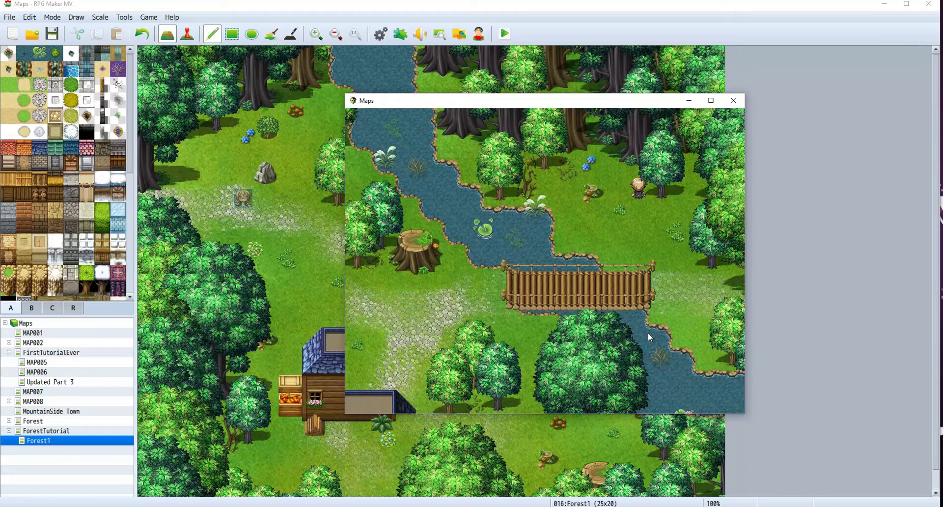
pyautogui.press('Left')
pyautogui.press('Up')
pyautogui.press('Left')
pyautogui.press('Left')
pyautogui.press('Down')
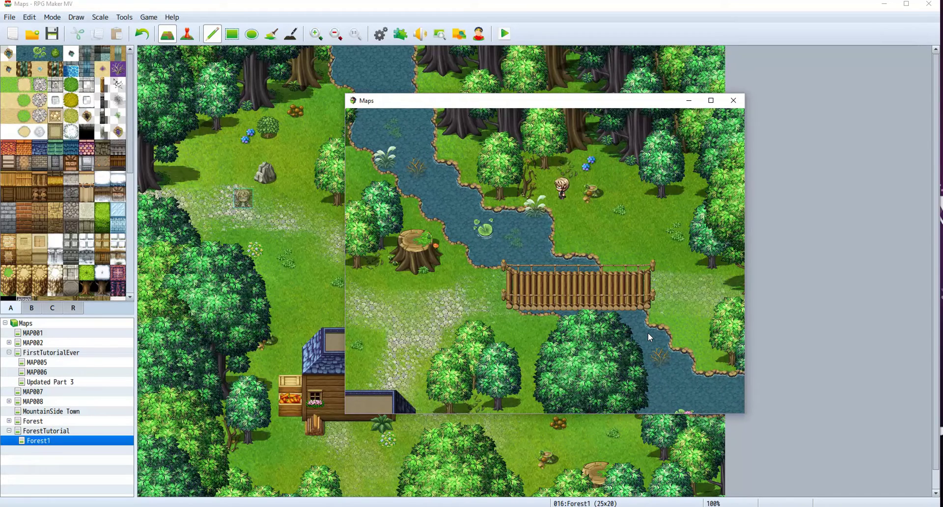
# Walk the character west behind the northern tree to the riverbank and back, and close the playtest.
pyautogui.press('Left')
pyautogui.press('Left')
pyautogui.press('Up')
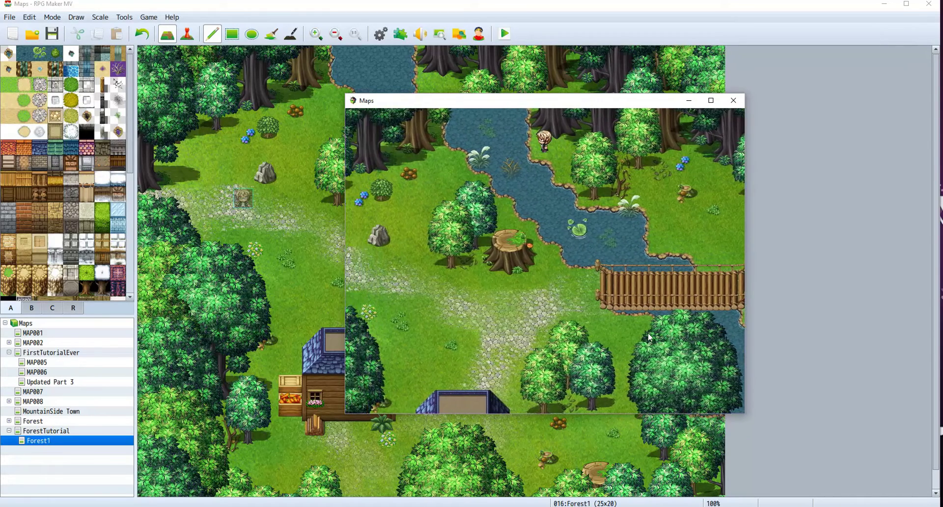
pyautogui.press('Left')
pyautogui.press('Right')
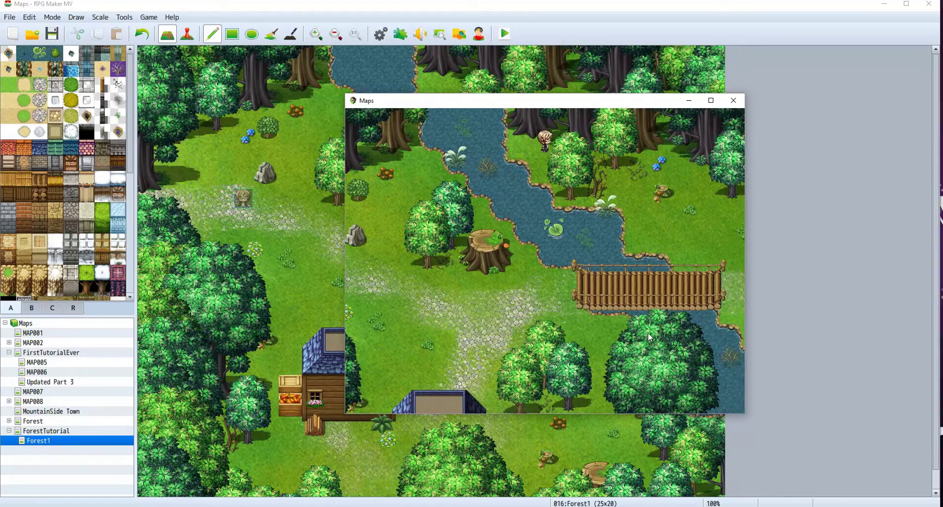
pyautogui.press('Down')
pyautogui.press('Right')
pyautogui.click(733, 101)
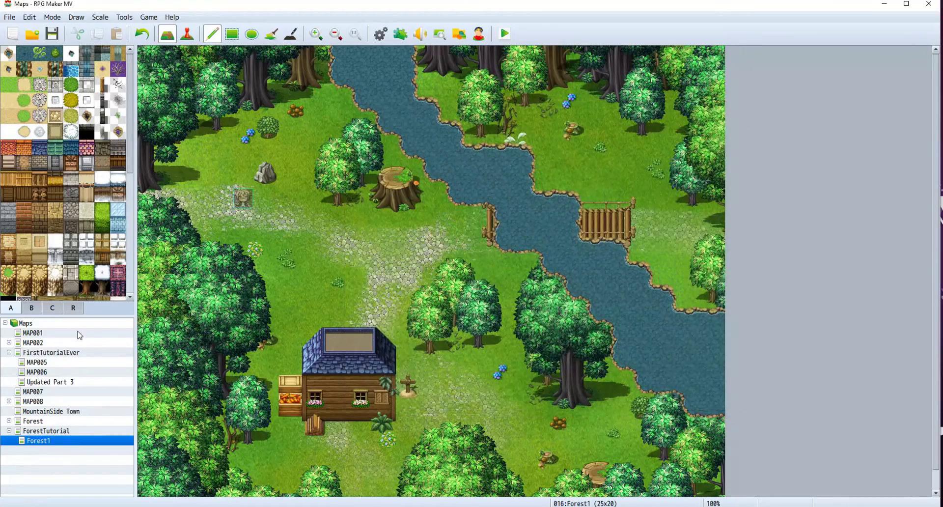
# Clear the region on the bush tile northwest of the house, and assign region 1 to tiles 20,2 and 18,1.
pyautogui.click(72, 308)
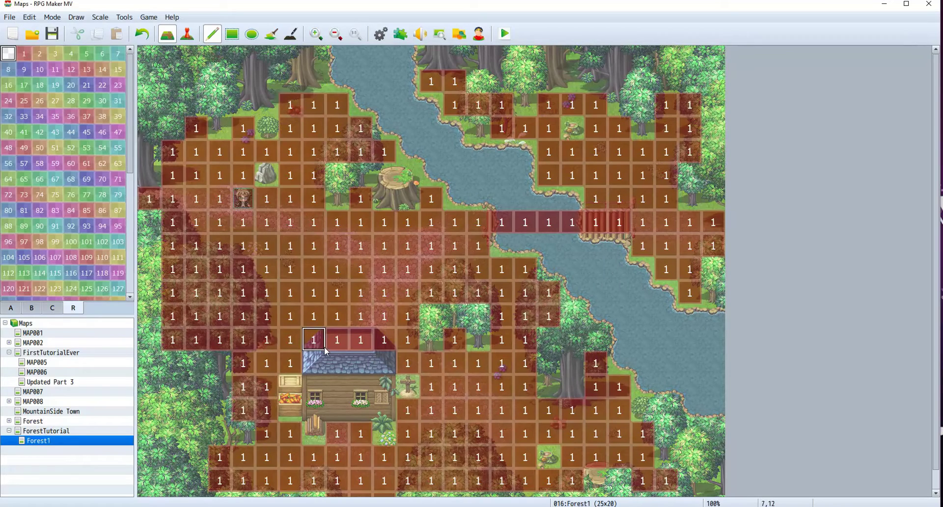
pyautogui.click(267, 339)
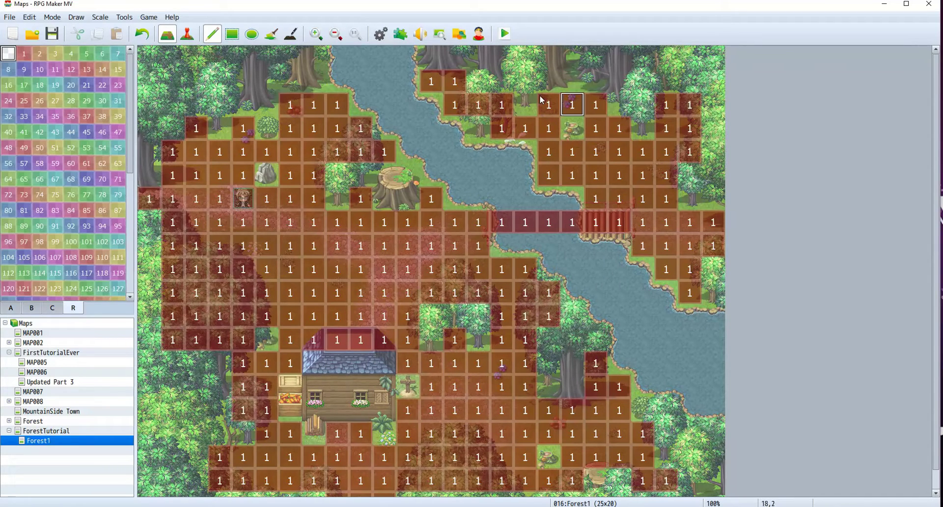
pyautogui.click(19, 56)
pyautogui.click(619, 104)
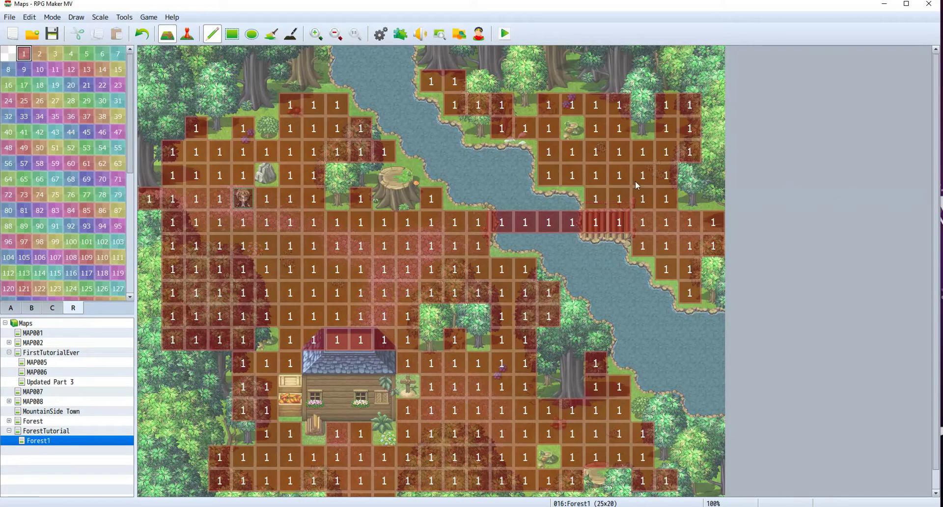
pyautogui.click(572, 81)
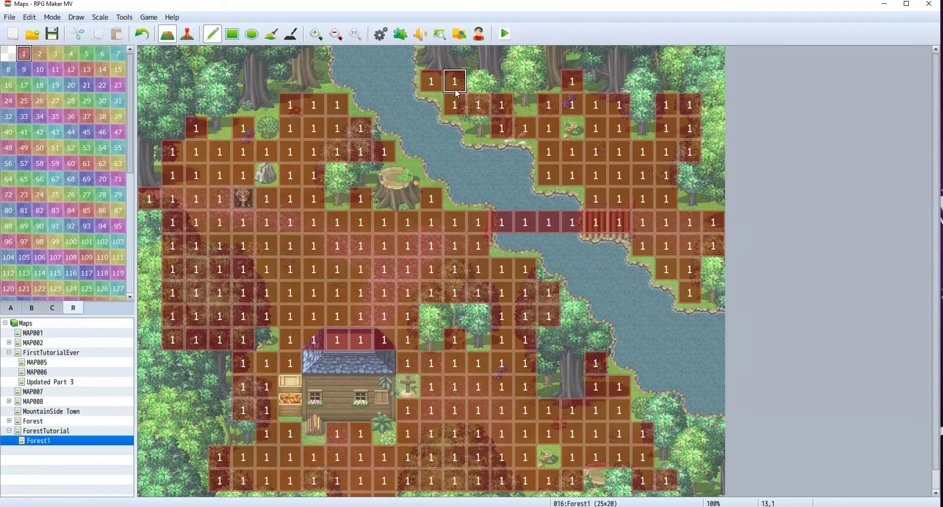
# Erase region 1 from the western canopy's two outer columns, keeping region 1 on the edge tiles just below the path.
pyautogui.scroll(-1, 456, 92)
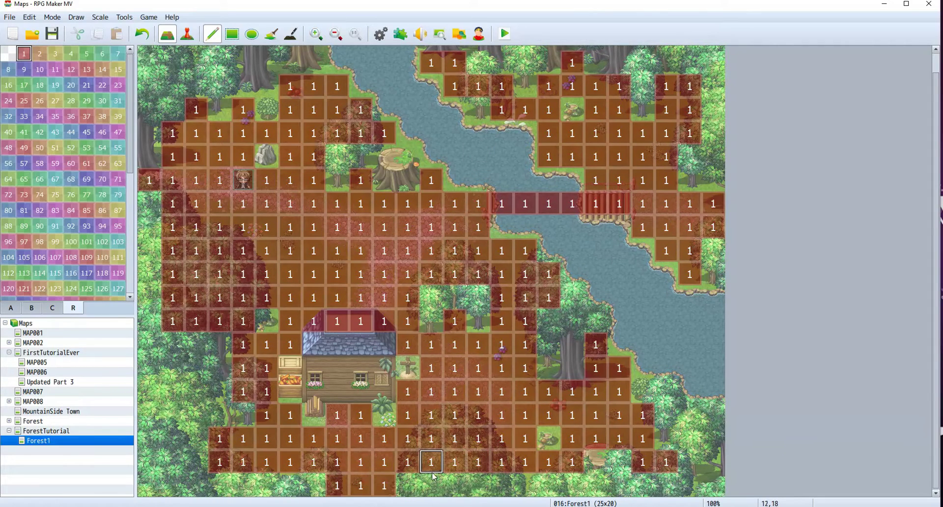
pyautogui.click(11, 56)
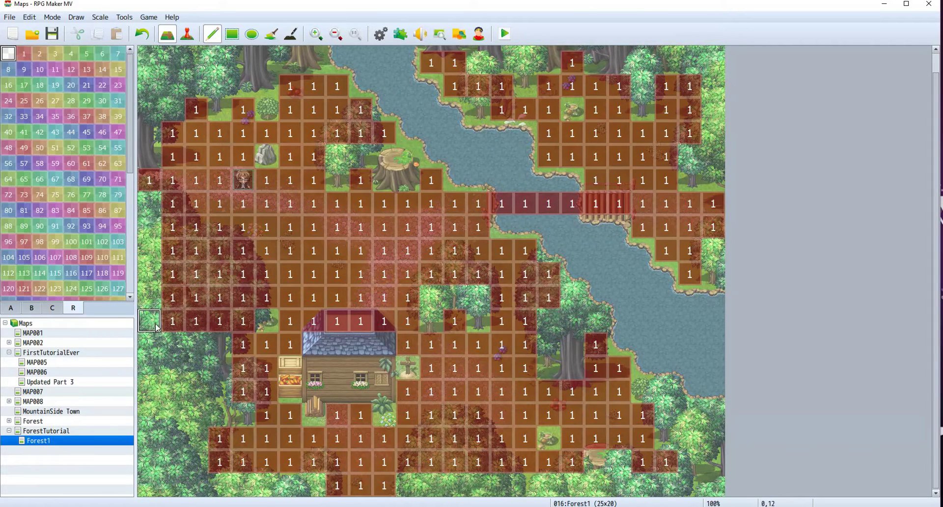
pyautogui.moveTo(169, 323); pyautogui.dragTo(177, 237)
pyautogui.moveTo(200, 330); pyautogui.dragTo(197, 252)
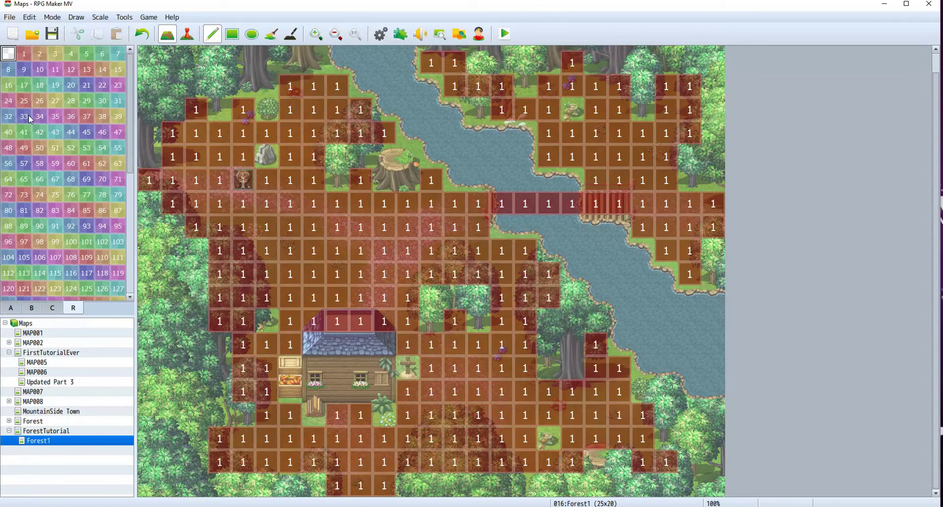
pyautogui.click(23, 53)
pyautogui.moveTo(172, 227); pyautogui.dragTo(196, 250)
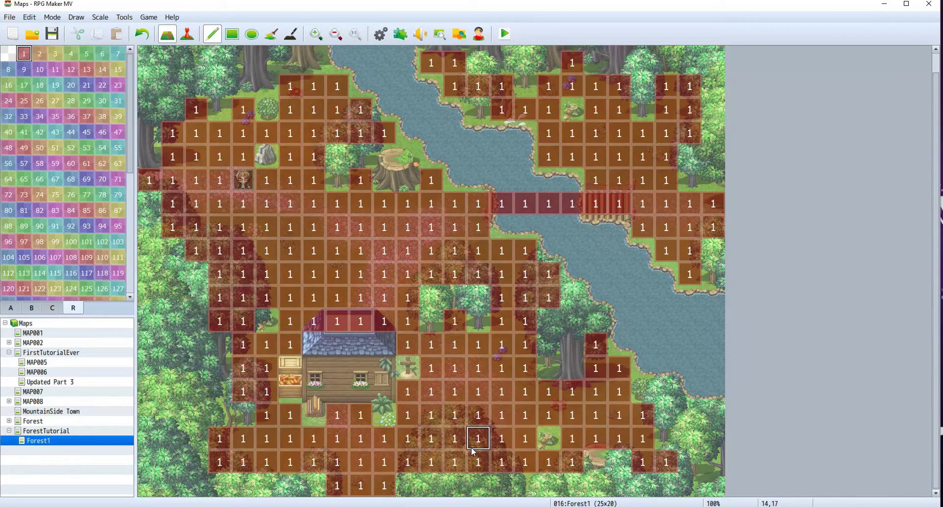
# Review the region 1 coverage across the whole Forest1 map, from the northern trees to the southern edge.
pyautogui.scroll(1, 491, 454)
pyautogui.scroll(-1, 520, 461)
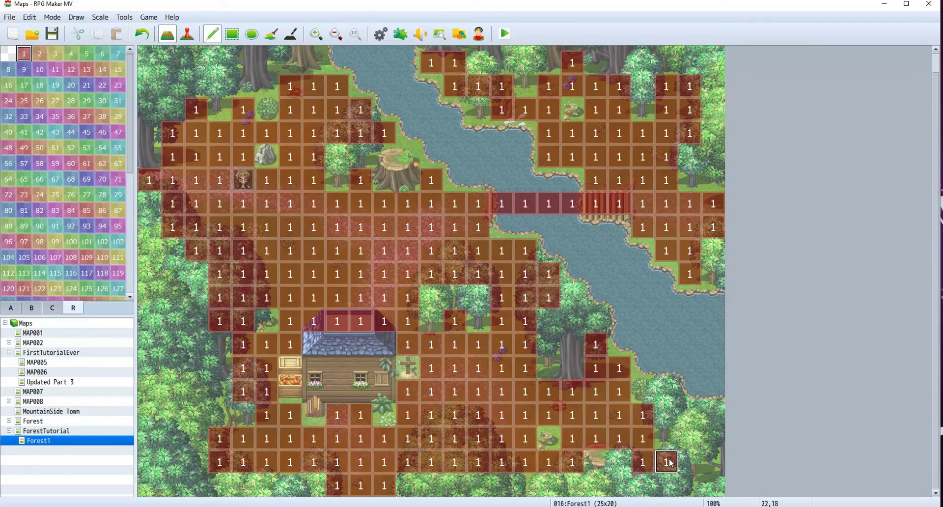
pyautogui.scroll(2, 432, 256)
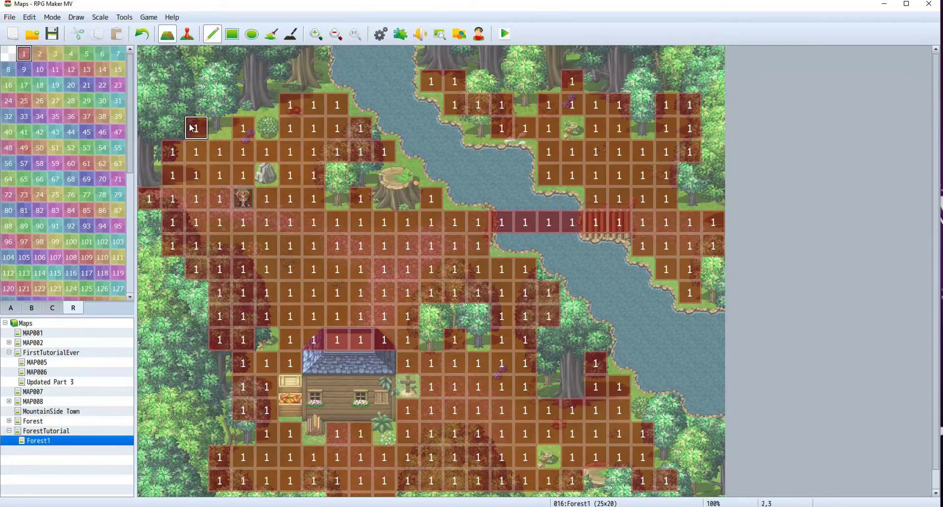
pyautogui.click(265, 484)
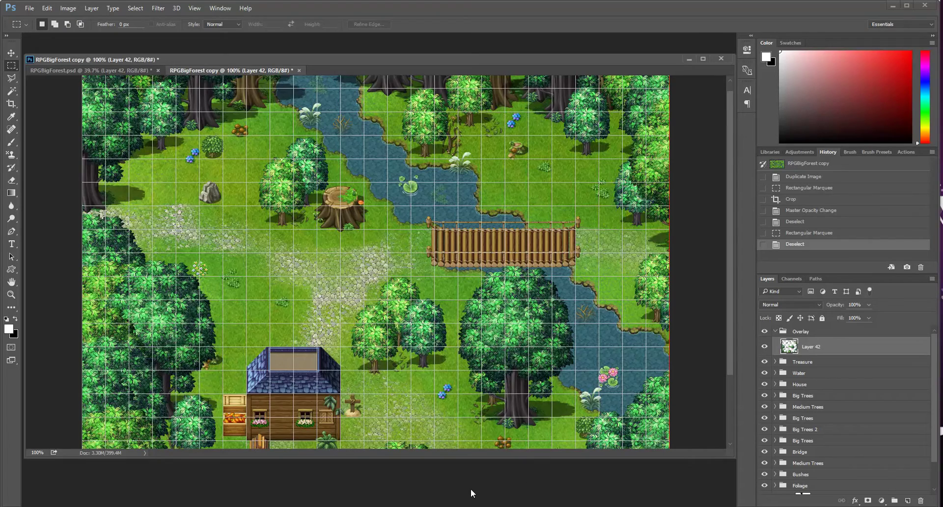
pyautogui.hotkey('alt', 'Tab')
pyautogui.scroll(-1, 407, 294)
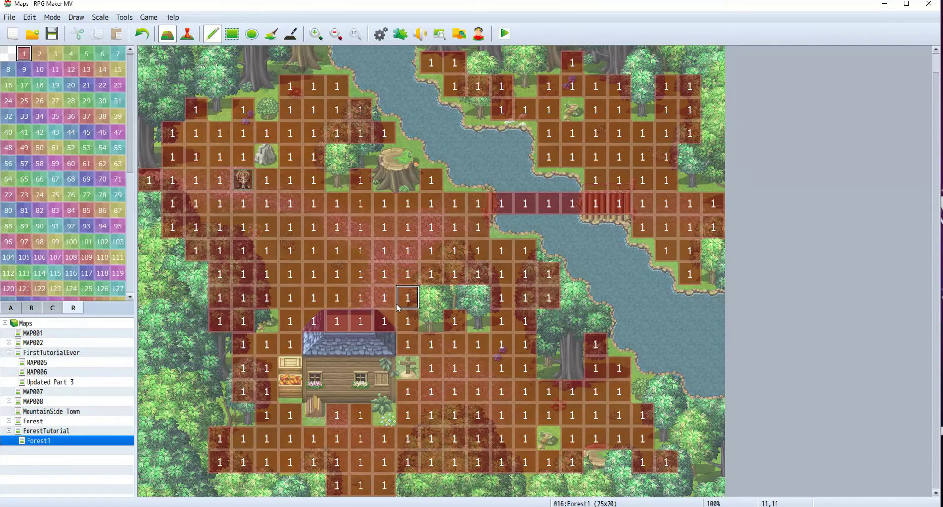
pyautogui.scroll(1, 407, 294)
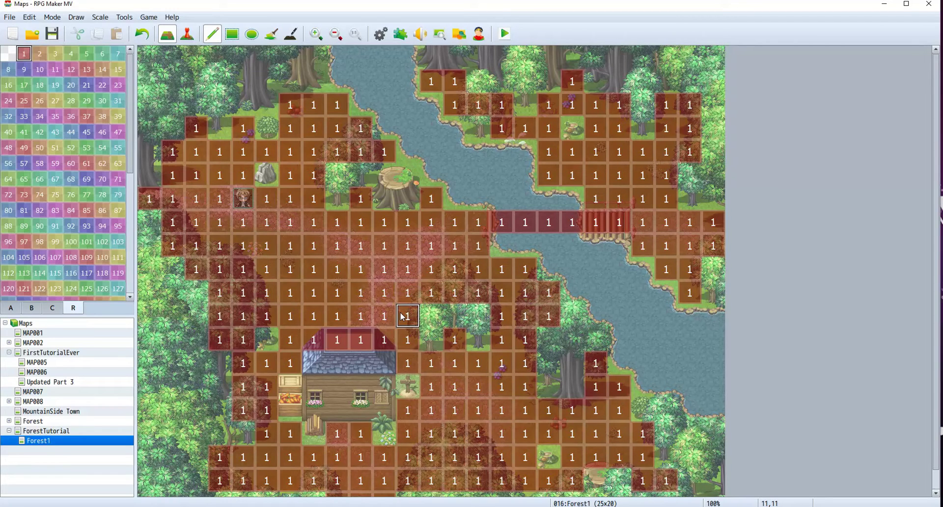
pyautogui.scroll(-1, 407, 314)
pyautogui.scroll(1, 407, 315)
# Switch to Photoshop and duplicate the full RPGBigForest.psd image as "RPGBigForest copy 2".
pyautogui.click(287, 475)
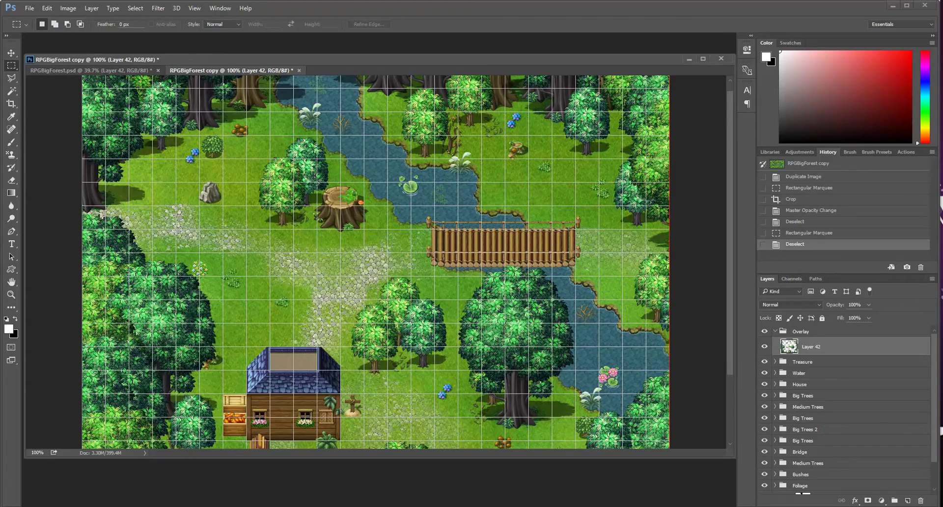
pyautogui.scroll(-3, 375, 262)
pyautogui.scroll(3, 375, 263)
pyautogui.click(85, 71)
pyautogui.click(68, 8)
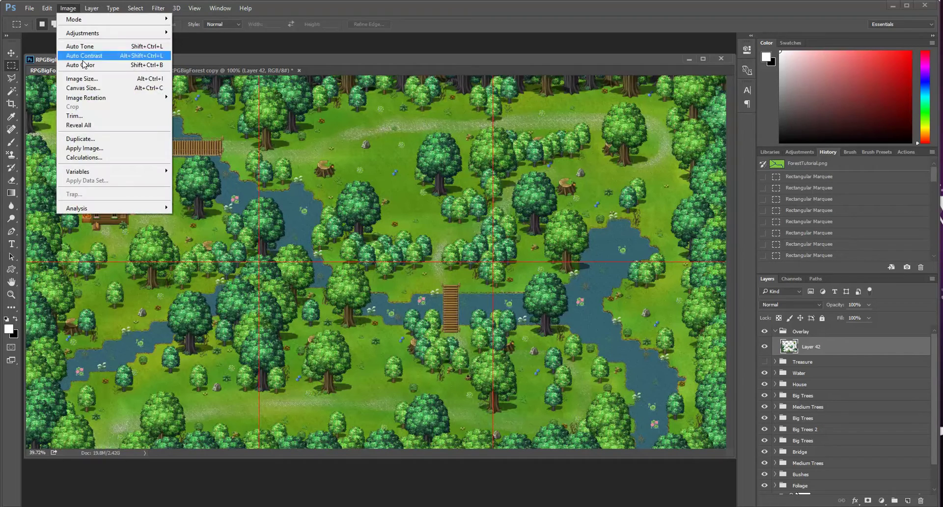
pyautogui.click(95, 140)
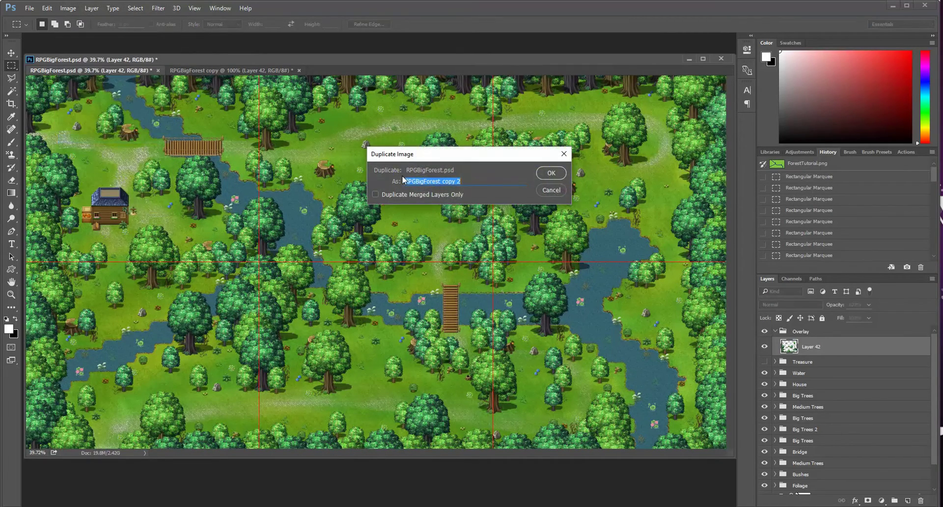
pyautogui.click(539, 173)
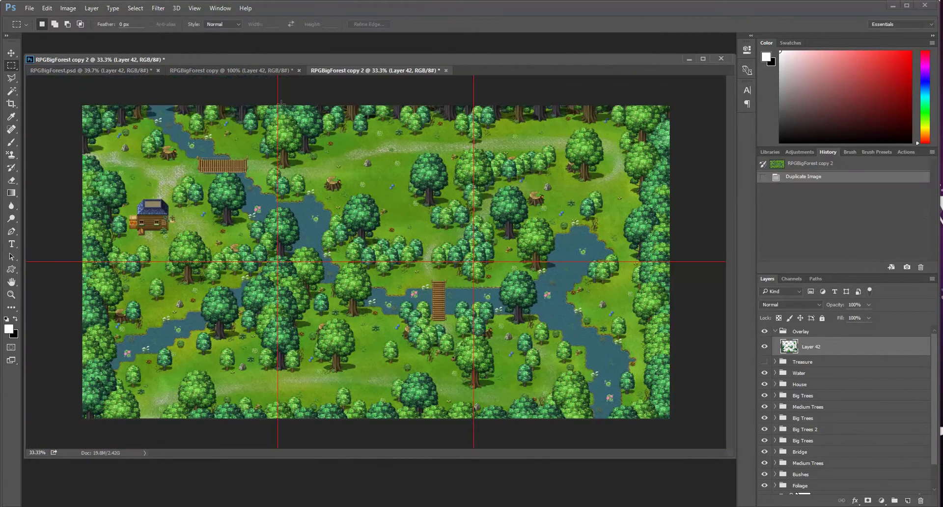
# Crop the duplicate to the upper middle section of the forest enclosed by the guides.
pyautogui.moveTo(277, 100); pyautogui.dragTo(471, 261)
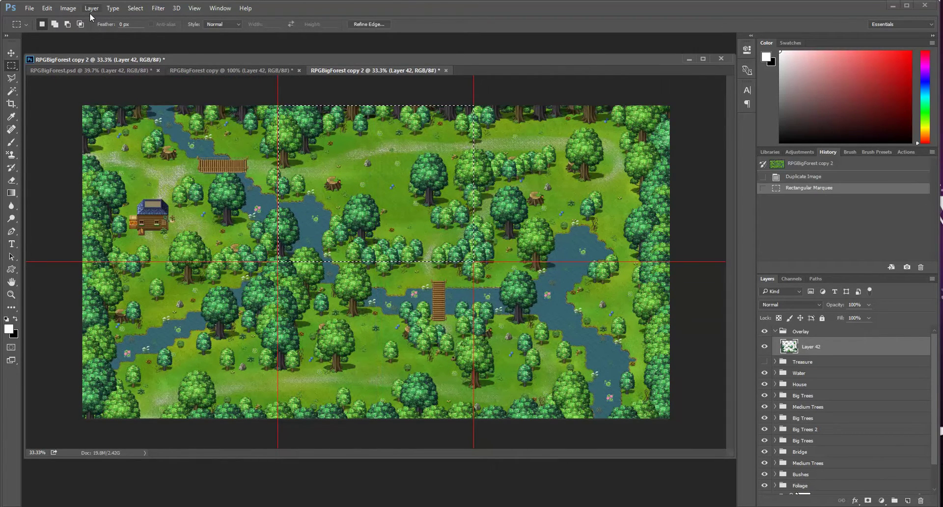
pyautogui.click(68, 8)
pyautogui.click(101, 105)
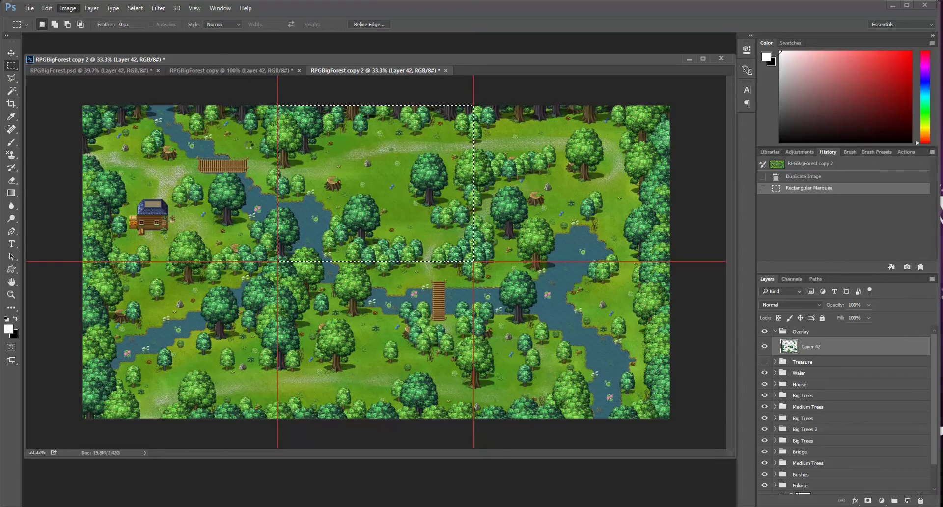
# Clear the selection and view the cropped forest section at 100%.
pyautogui.hotkey('ctrl', 'd')
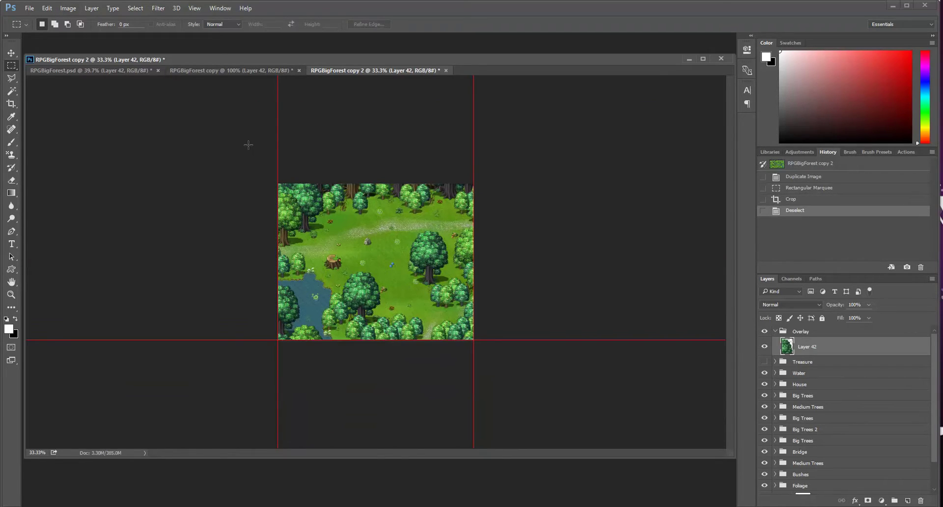
pyautogui.click(193, 8)
pyautogui.click(216, 114)
pyautogui.scroll(-2, 422, 285)
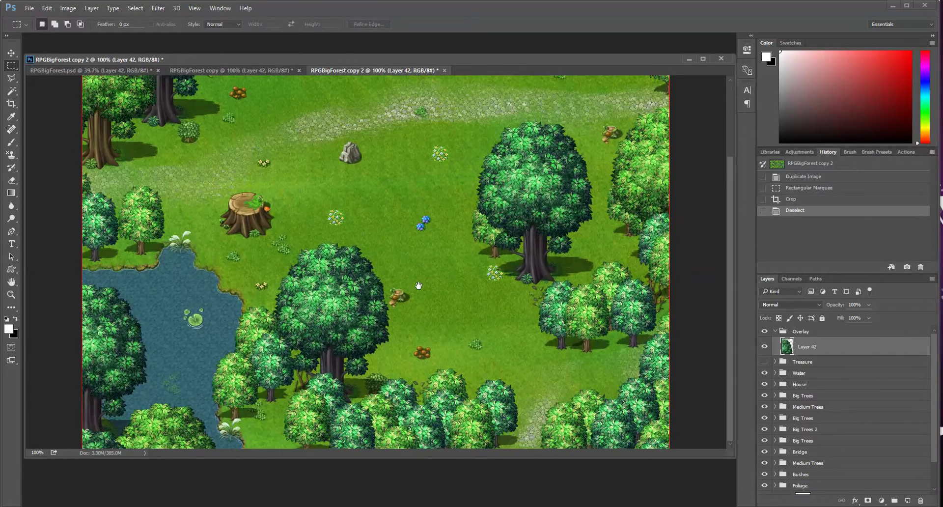
# Examine the cropped forest section from its northern tree line down to the pond and southern trees.
pyautogui.moveTo(420, 182); pyautogui.dragTo(420, 279)
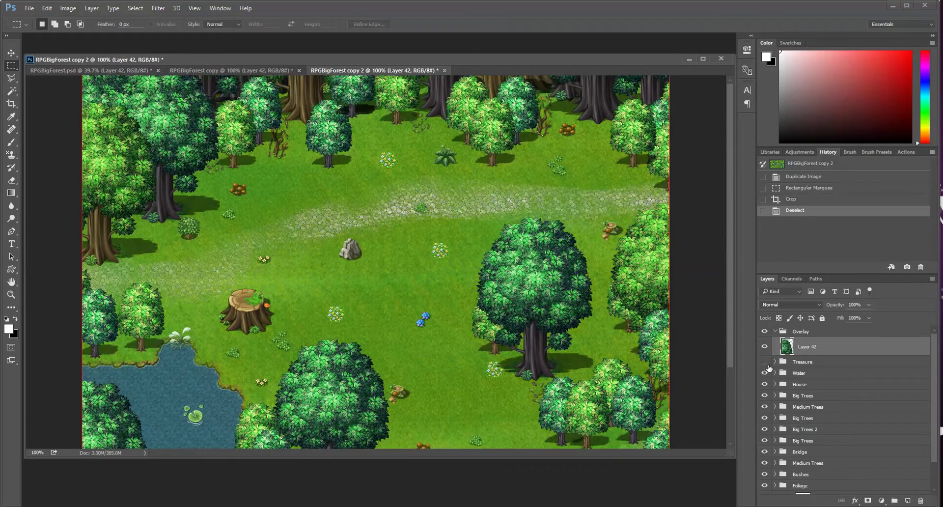
pyautogui.scroll(-2, 782, 387)
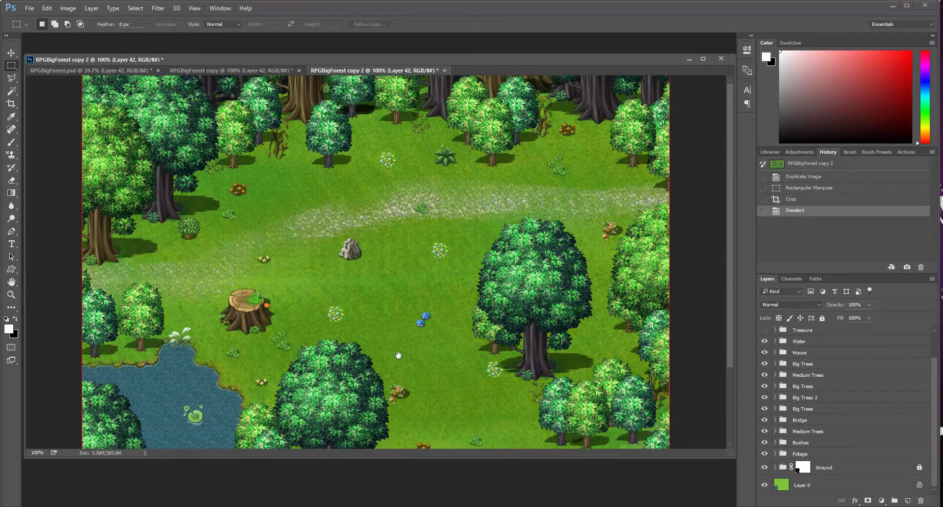
pyautogui.scroll(-3, 398, 355)
pyautogui.moveTo(383, 226); pyautogui.dragTo(368, 132)
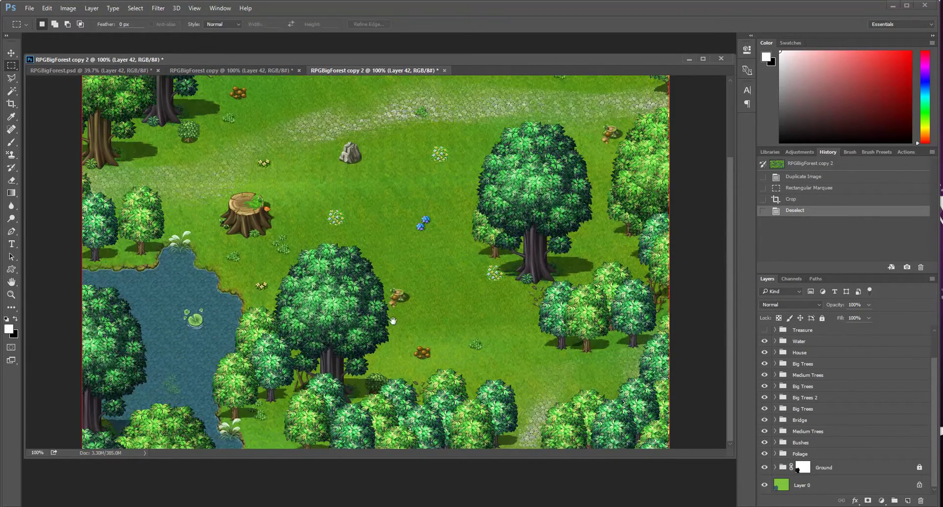
pyautogui.moveTo(372, 231); pyautogui.dragTo(379, 158)
pyautogui.moveTo(430, 205); pyautogui.dragTo(446, 364)
pyautogui.moveTo(409, 299); pyautogui.dragTo(360, 258)
pyautogui.moveTo(517, 235); pyautogui.dragTo(490, 352)
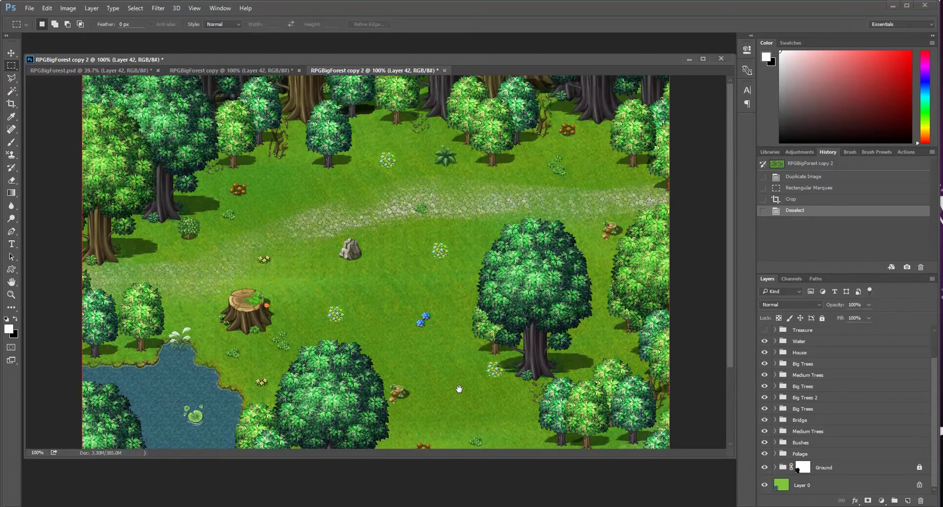
pyautogui.moveTo(456, 390); pyautogui.dragTo(442, 253)
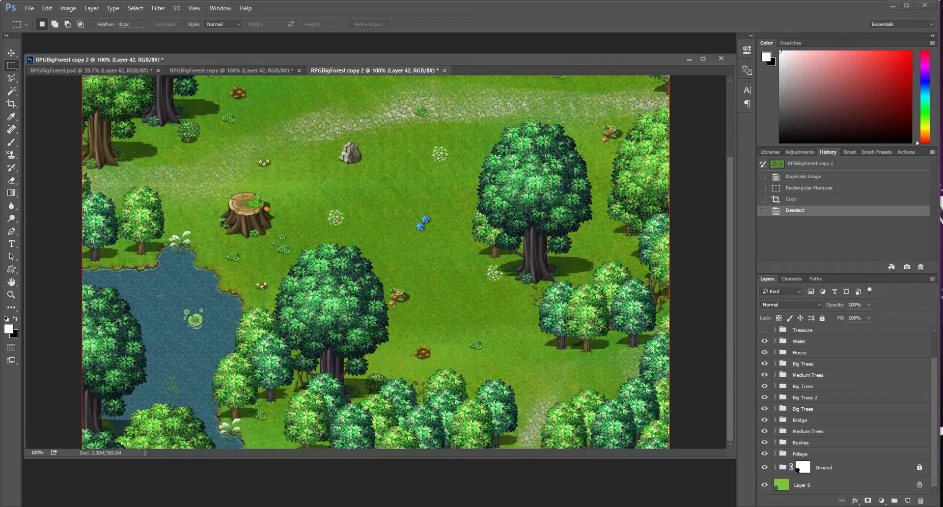
pyautogui.moveTo(408, 251); pyautogui.dragTo(433, 386)
pyautogui.moveTo(505, 370); pyautogui.dragTo(471, 352)
pyautogui.moveTo(470, 385); pyautogui.dragTo(448, 374)
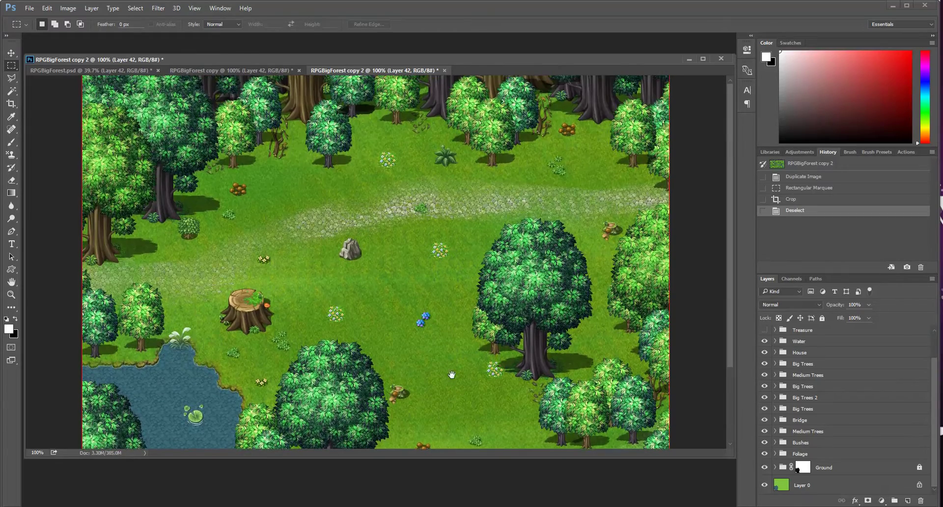
# Export the cropped section with Save for Web as a PNG-24 named !forestutorial2 in the parallaxes folder.
pyautogui.click(29, 8)
pyautogui.moveTo(77, 149)
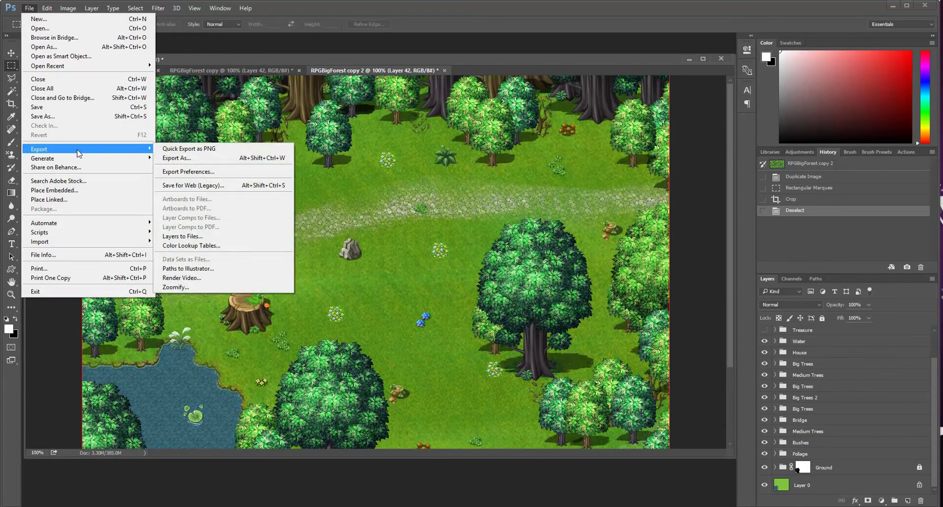
pyautogui.click(196, 186)
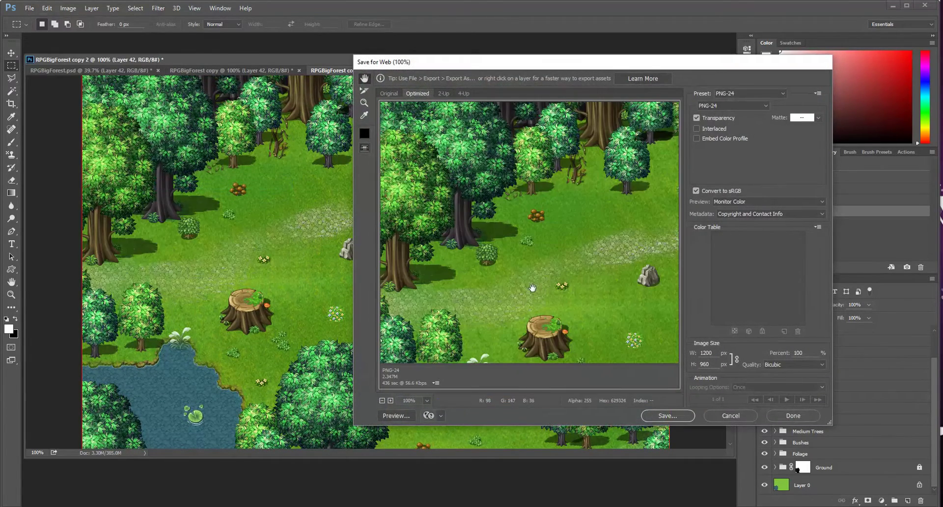
pyautogui.click(684, 416)
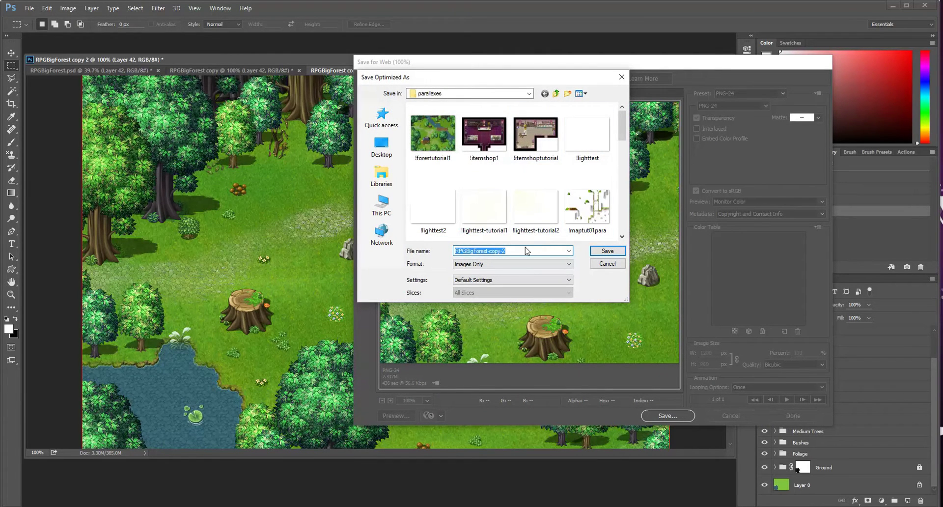
pyautogui.write('!forest')
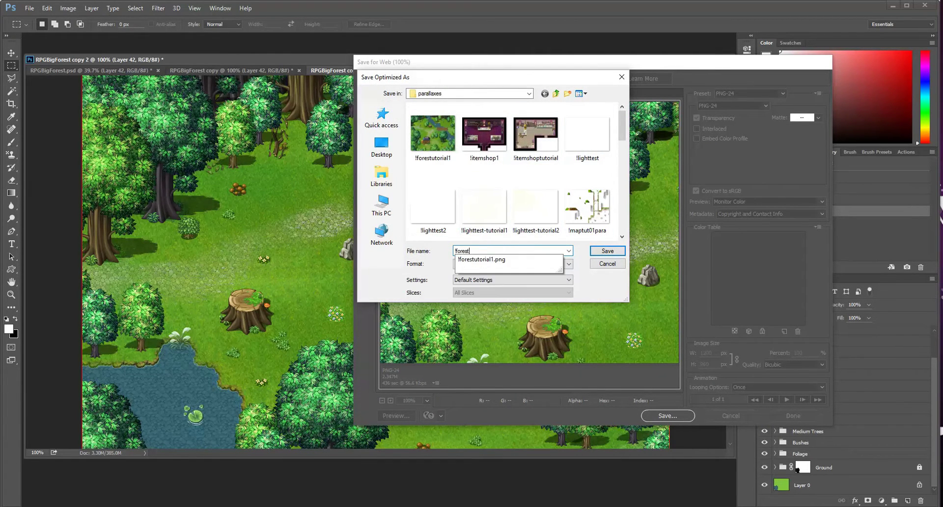
pyautogui.write('utorial')
pyautogui.press('Return')
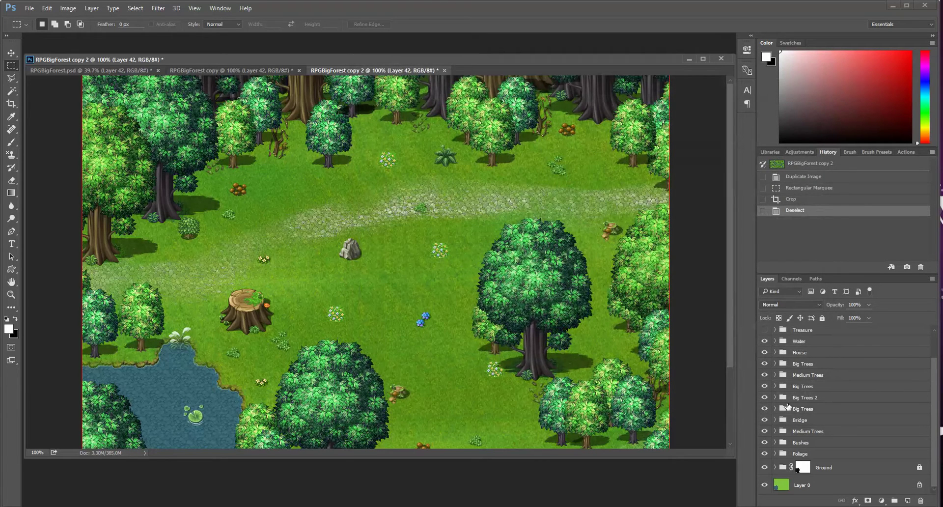
# Hide Layer 0 and every group from Ground up to House, leaving only Overlay and Water shown.
pyautogui.scroll(2, 825, 395)
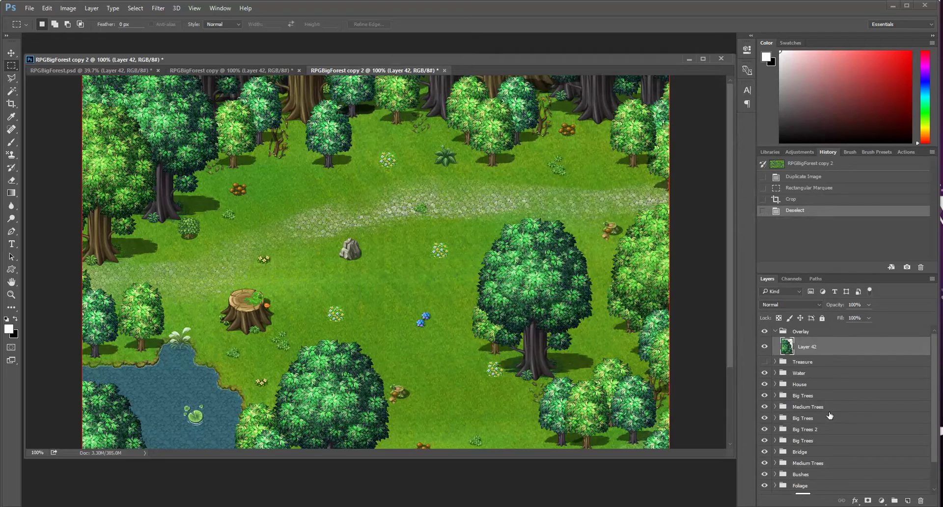
pyautogui.scroll(-3, 829, 415)
pyautogui.moveTo(765, 485); pyautogui.dragTo(765, 422)
pyautogui.scroll(-4, 765, 423)
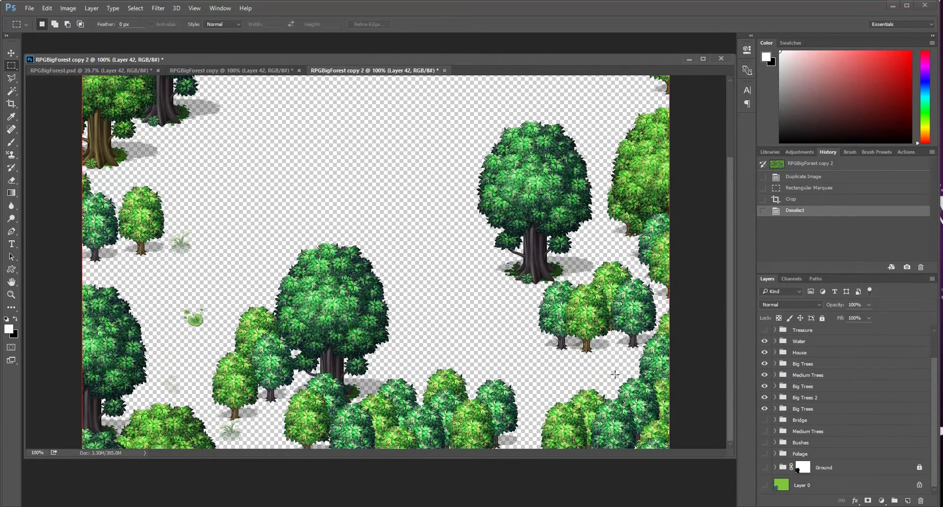
pyautogui.moveTo(764, 387); pyautogui.dragTo(763, 355)
pyautogui.scroll(1, 774, 377)
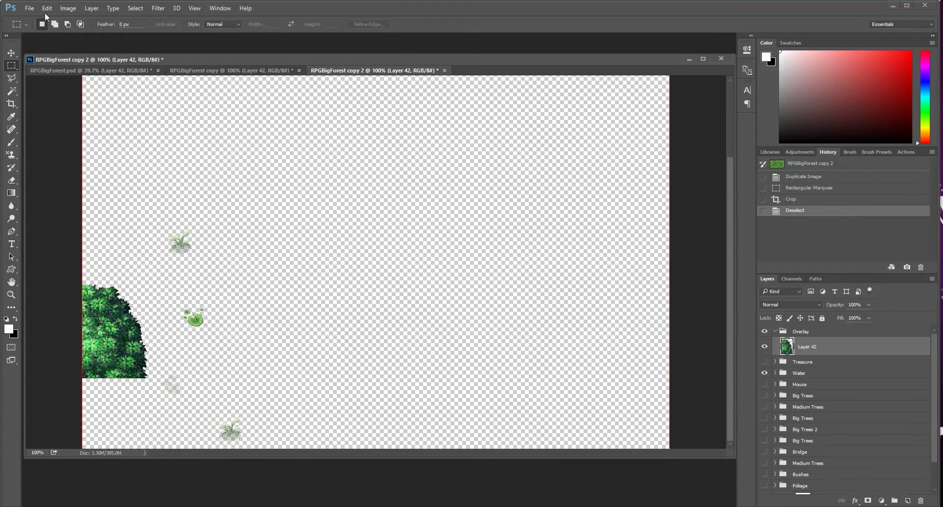
pyautogui.click(29, 8)
# Switch to RPG Maker MV and set up a new map Forest2 under ForestTutorial with tileset Outside 2, width 25 and height 20.
pyautogui.click(446, 4)
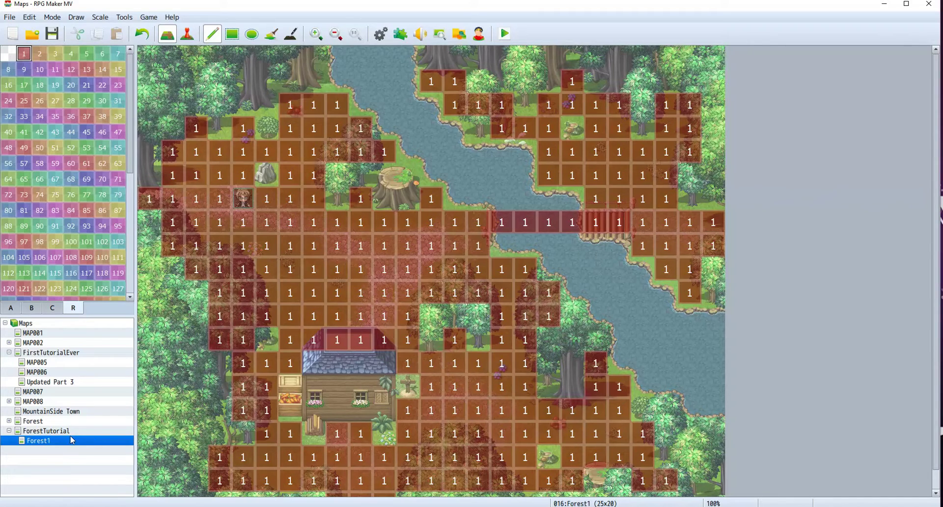
pyautogui.rightClick(68, 430)
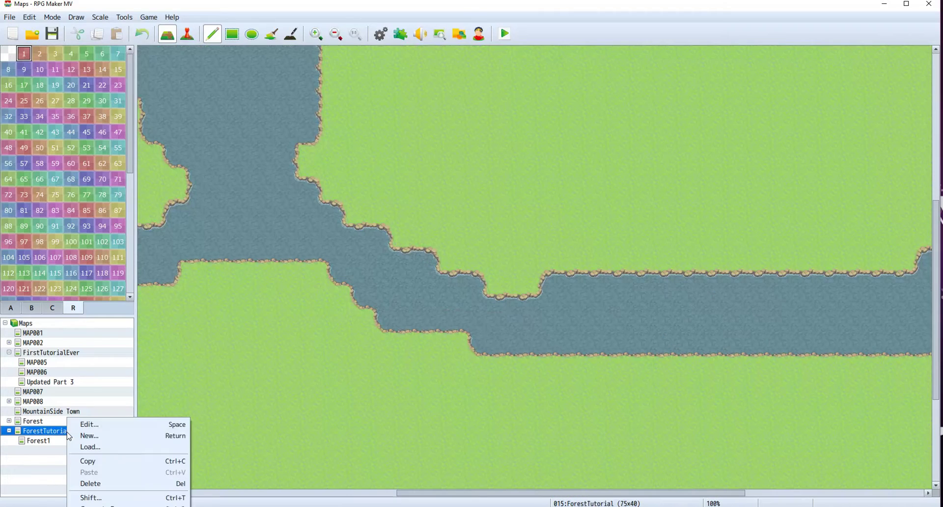
pyautogui.click(91, 435)
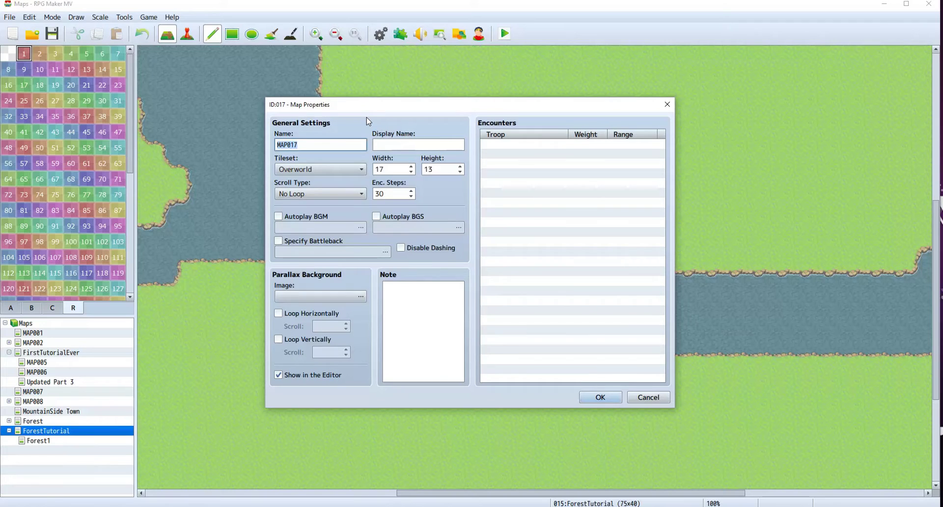
pyautogui.write('Forest2')
pyautogui.click(353, 169)
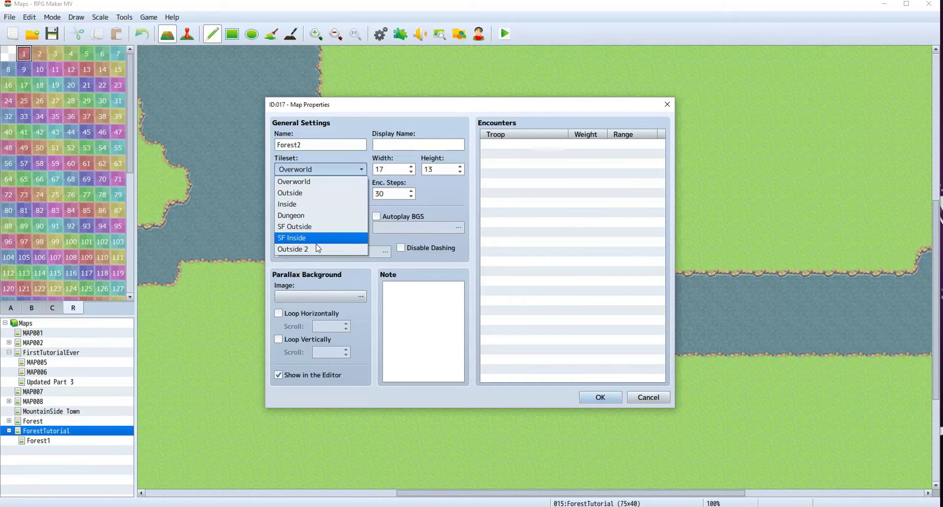
pyautogui.click(314, 253)
pyautogui.doubleClick(390, 171)
pyautogui.write('25')
pyautogui.doubleClick(432, 169)
pyautogui.write('2')
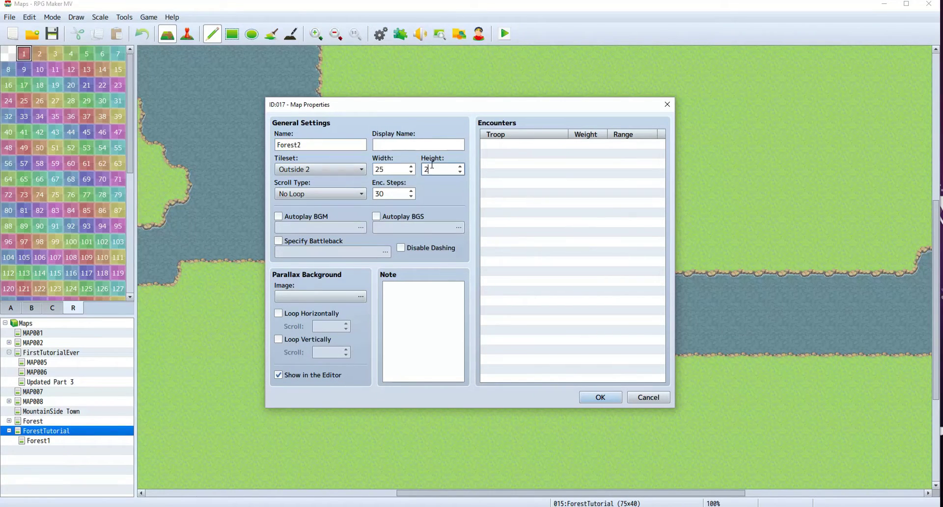
pyautogui.write('0')
# Assign !forestutorial2 as the Forest2 parallax background, create the map and display it without the region overlay.
pyautogui.click(322, 296)
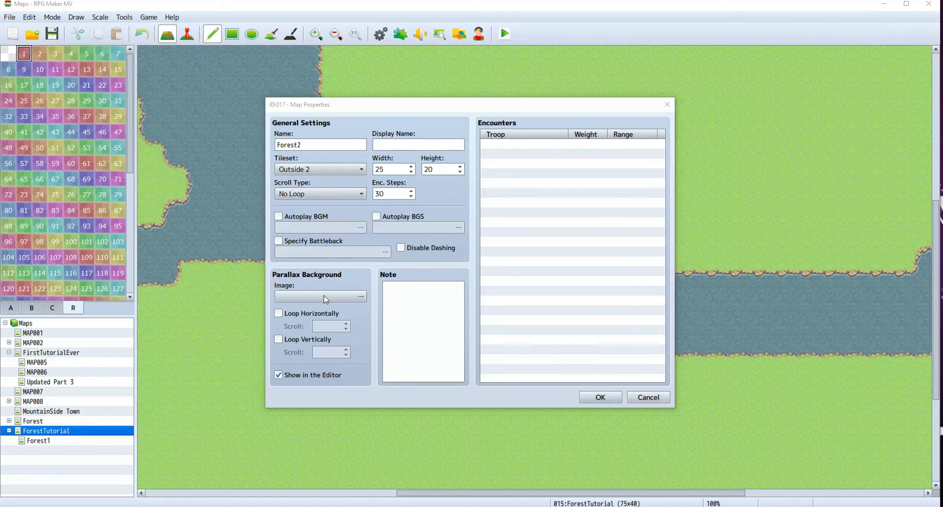
pyautogui.scroll(-3, 337, 303)
pyautogui.click(358, 286)
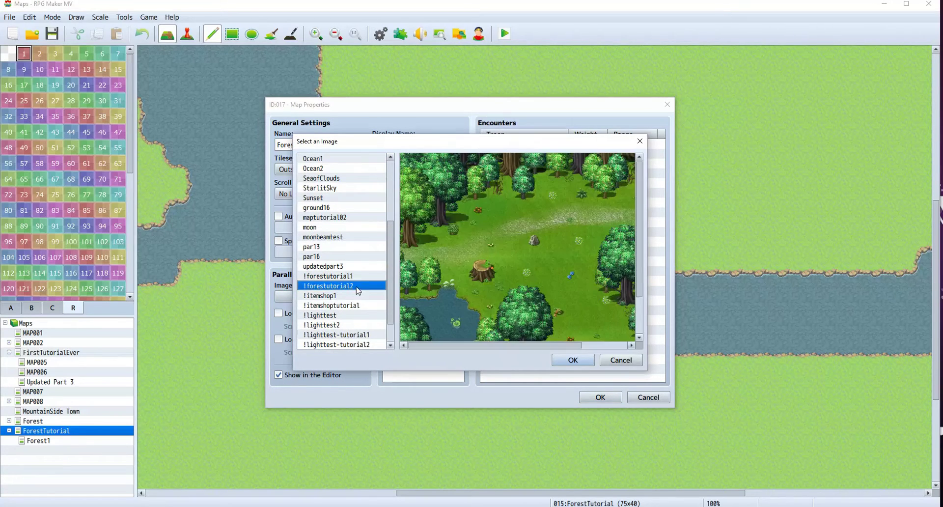
pyautogui.click(572, 360)
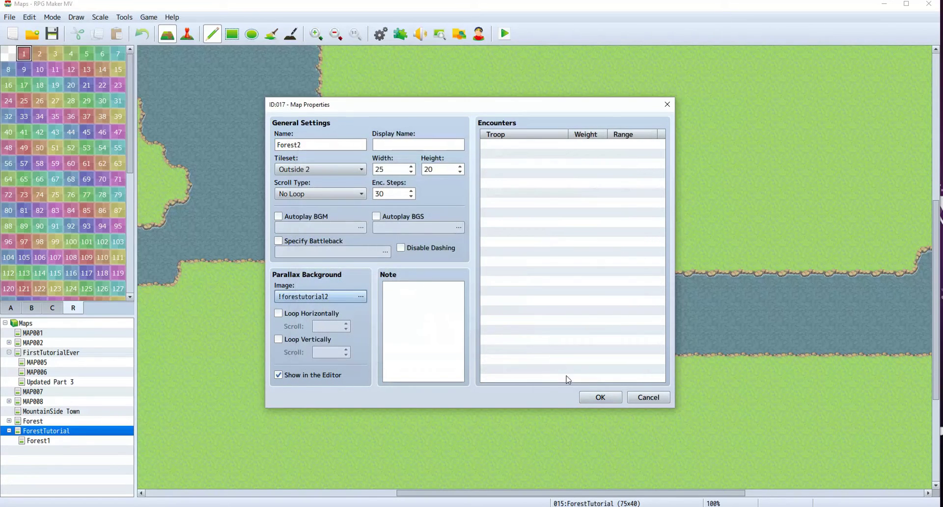
pyautogui.click(598, 396)
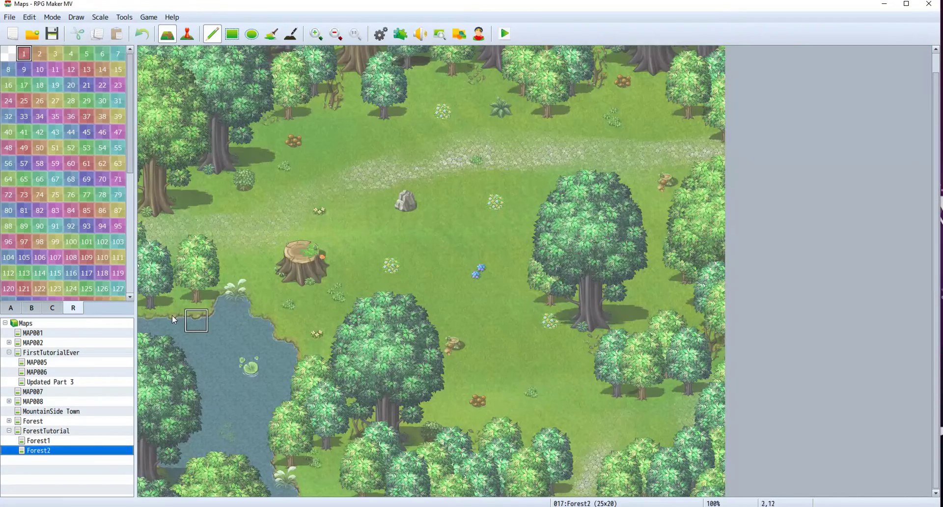
pyautogui.click(11, 308)
# Switch to Photoshop and show Layer 0 and the Ground, Foliage, Bushes and lower Medium Trees groups again.
pyautogui.moveTo(319, 505)
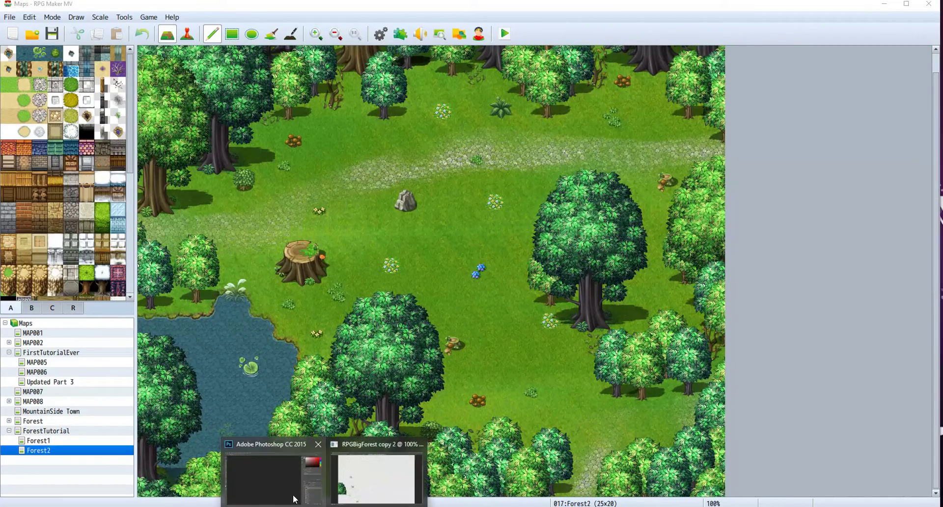
pyautogui.click(309, 489)
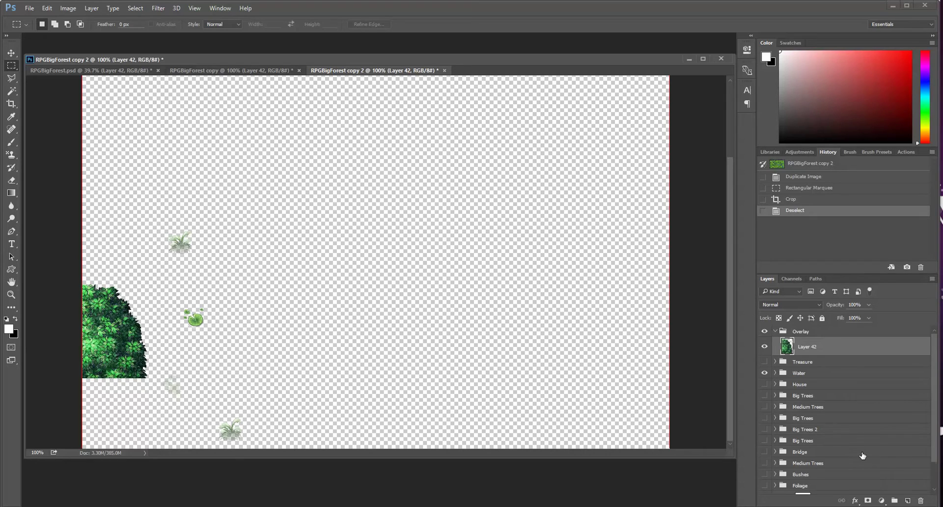
pyautogui.scroll(-1, 859, 456)
pyautogui.click(860, 480)
pyautogui.scroll(1, 863, 449)
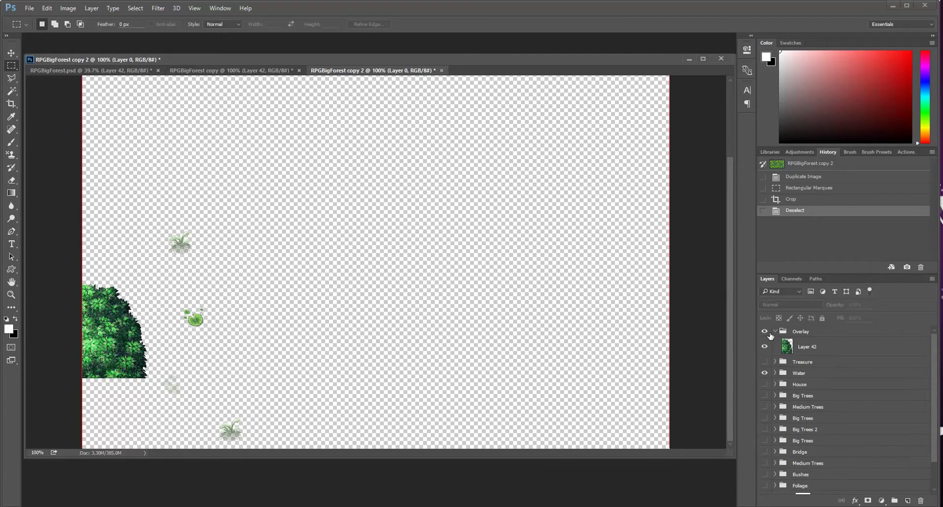
pyautogui.scroll(-1, 786, 442)
pyautogui.click(764, 484)
pyautogui.click(764, 466)
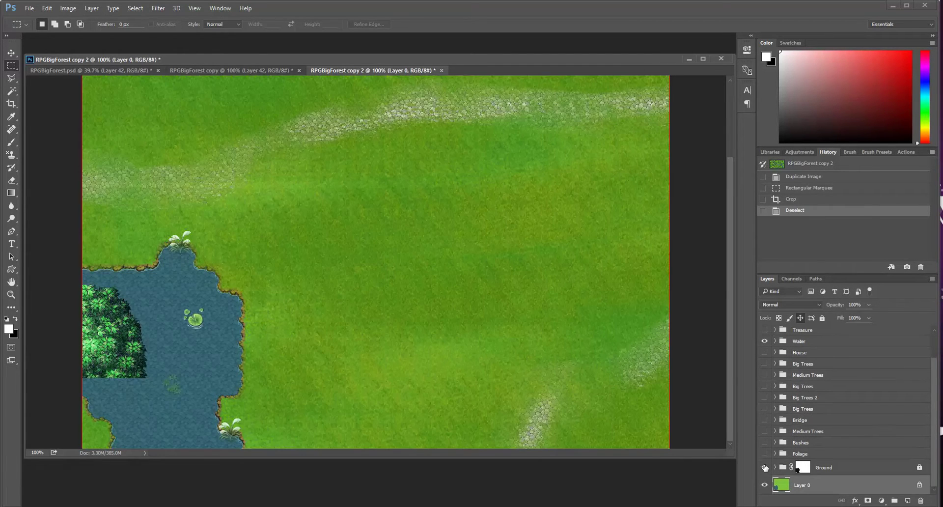
pyautogui.click(764, 453)
pyautogui.click(765, 431)
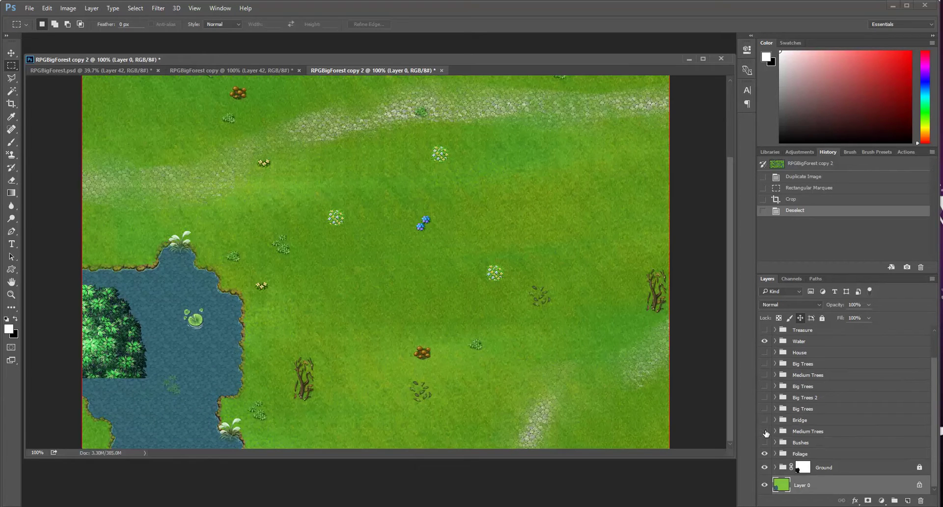
pyautogui.click(764, 432)
# Show the remaining hidden Bridge, Big Trees, Big Trees 2, upper Medium Trees and House groups again.
pyautogui.click(764, 397)
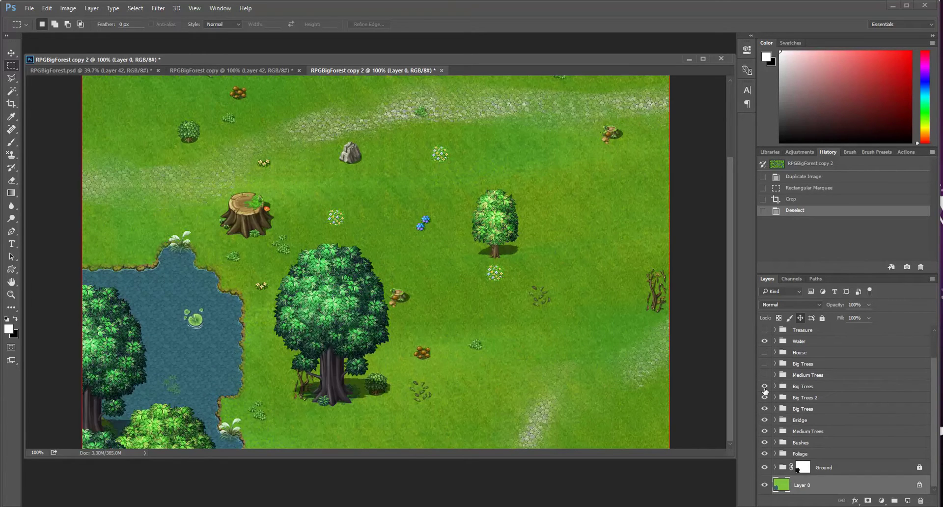
pyautogui.click(764, 386)
pyautogui.click(763, 375)
pyautogui.click(763, 364)
pyautogui.click(763, 352)
pyautogui.scroll(2, 764, 356)
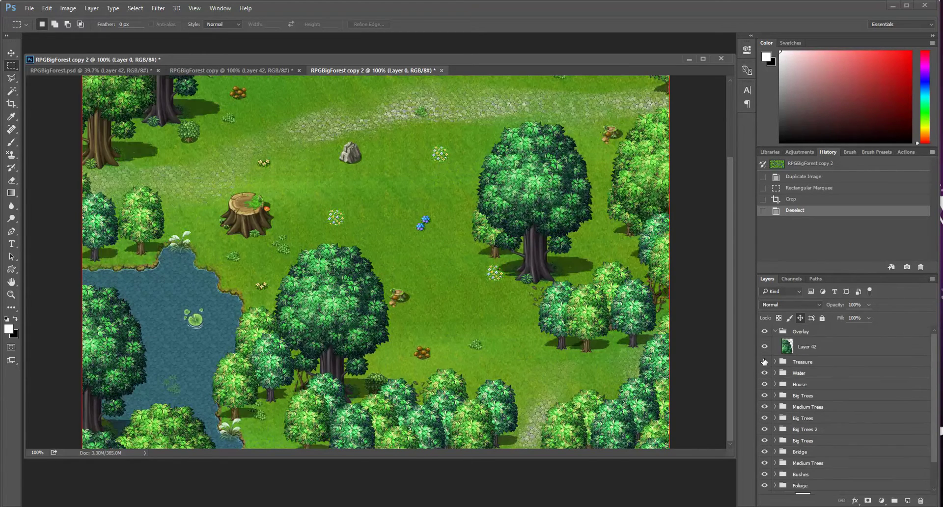
pyautogui.click(763, 362)
# Switch to the RPGBigForest copy document and enlarge its window vertically to show more of the gridded map.
pyautogui.click(91, 70)
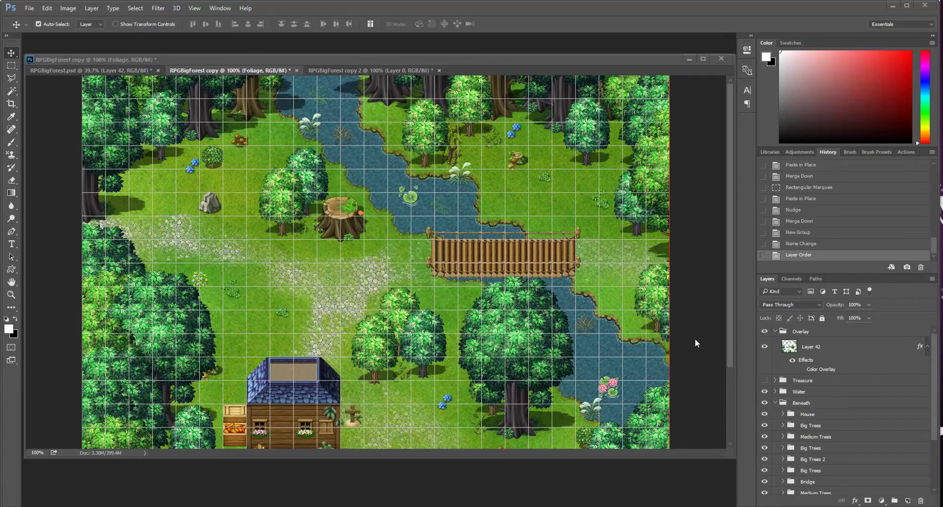
pyautogui.scroll(-5, 694, 339)
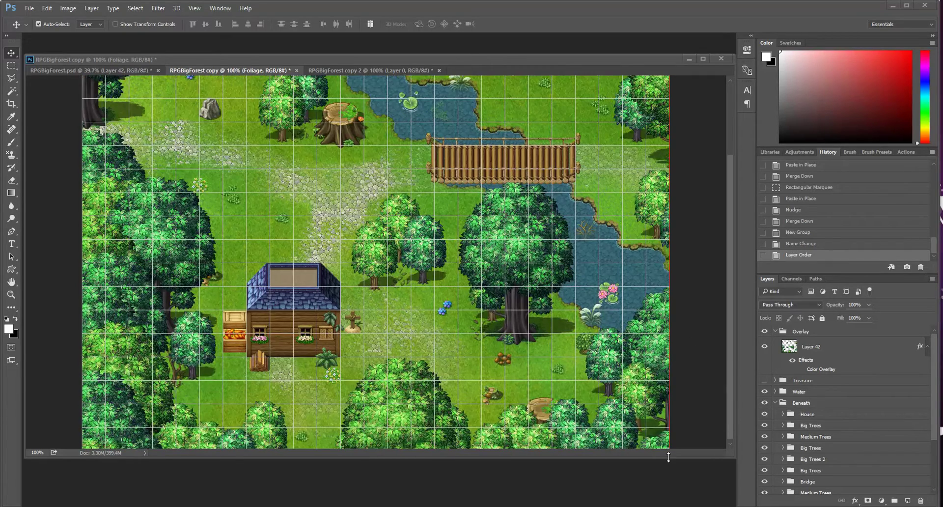
pyautogui.moveTo(668, 457); pyautogui.dragTo(667, 483)
pyautogui.scroll(3, 686, 412)
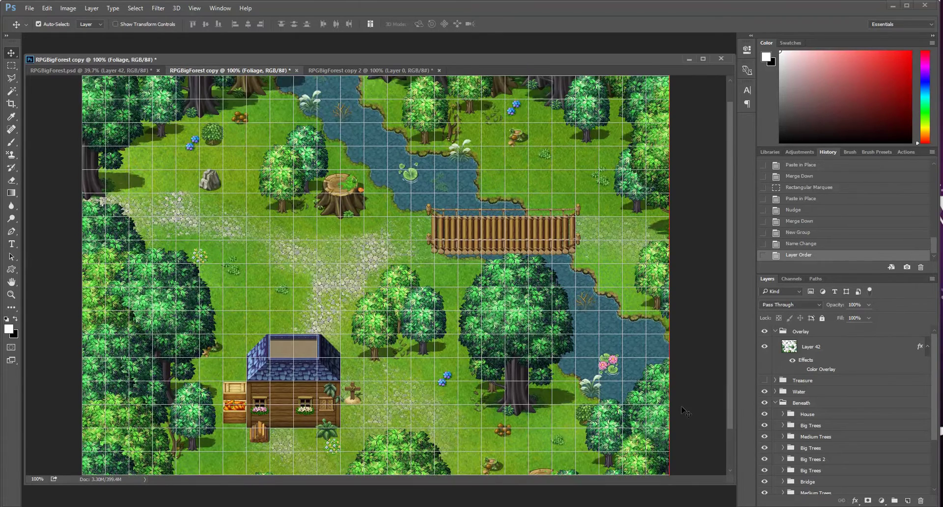
# Examine the Beneath group and the Foliage, Ground and Layer 0 entries inside its Hide Me group.
pyautogui.click(831, 405)
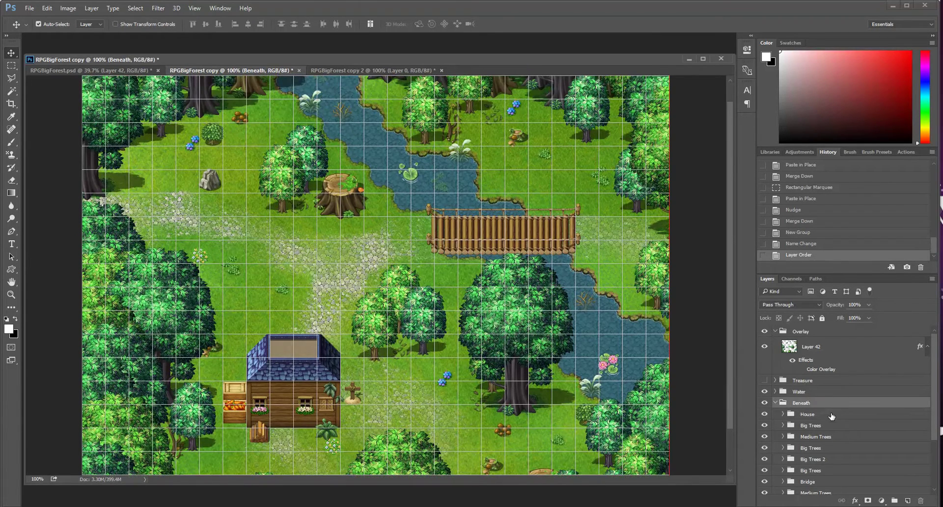
pyautogui.scroll(-3, 831, 374)
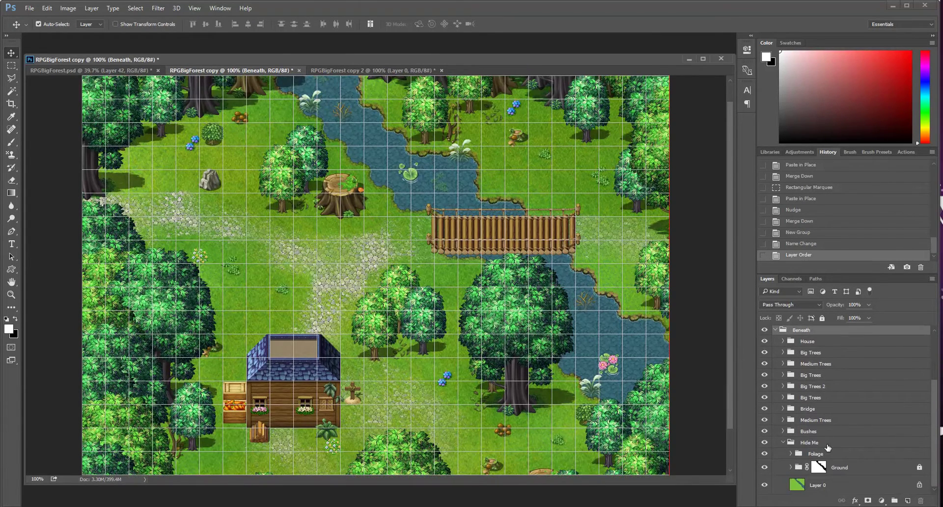
pyautogui.scroll(2, 827, 447)
pyautogui.scroll(-2, 826, 396)
pyautogui.click(819, 443)
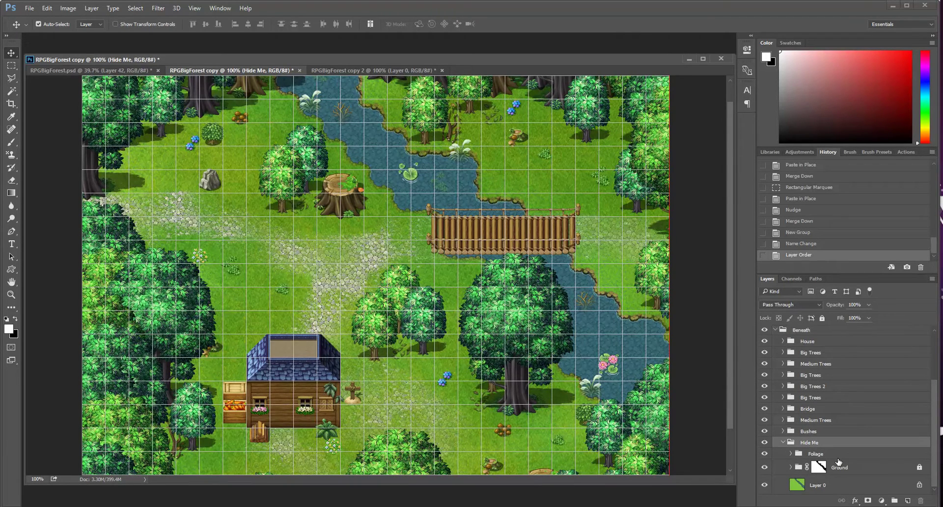
pyautogui.click(834, 458)
pyautogui.click(840, 471)
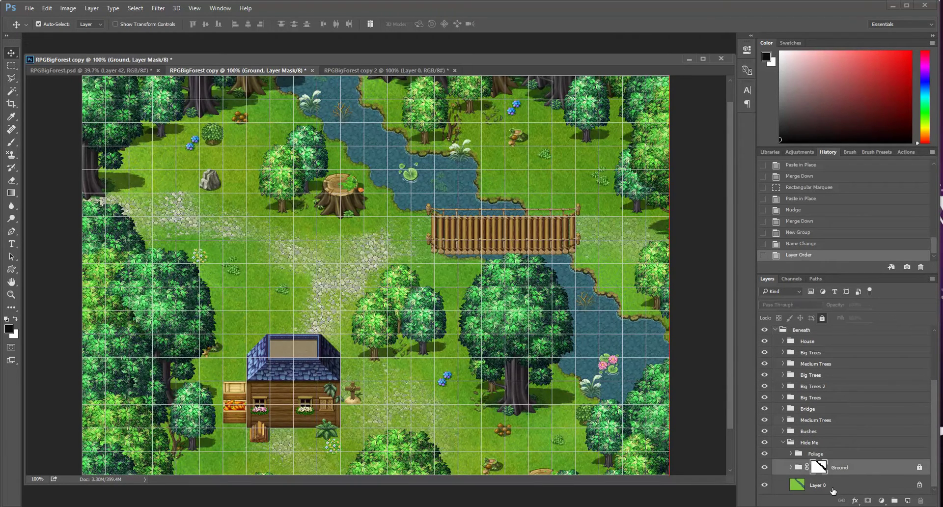
pyautogui.click(832, 488)
pyautogui.click(811, 444)
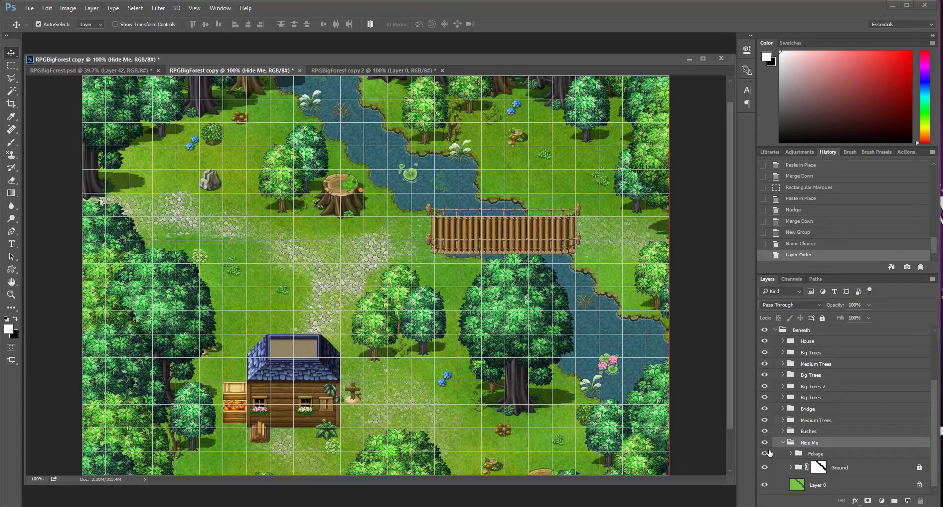
# Select one grid tile beside the large tree's trunk at the canopy's lower edge with the Rectangular Marquee.
pyautogui.scroll(1, 339, 300)
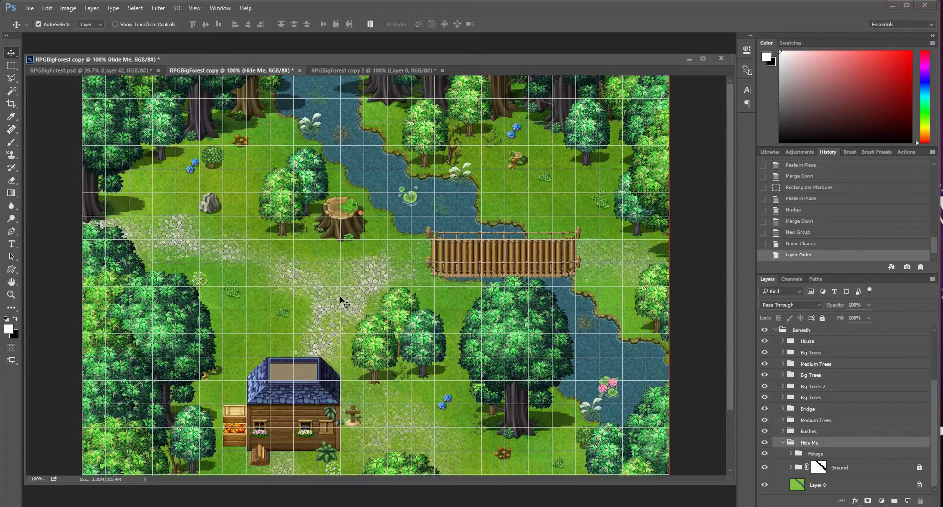
pyautogui.click(11, 65)
pyautogui.scroll(-3, 407, 323)
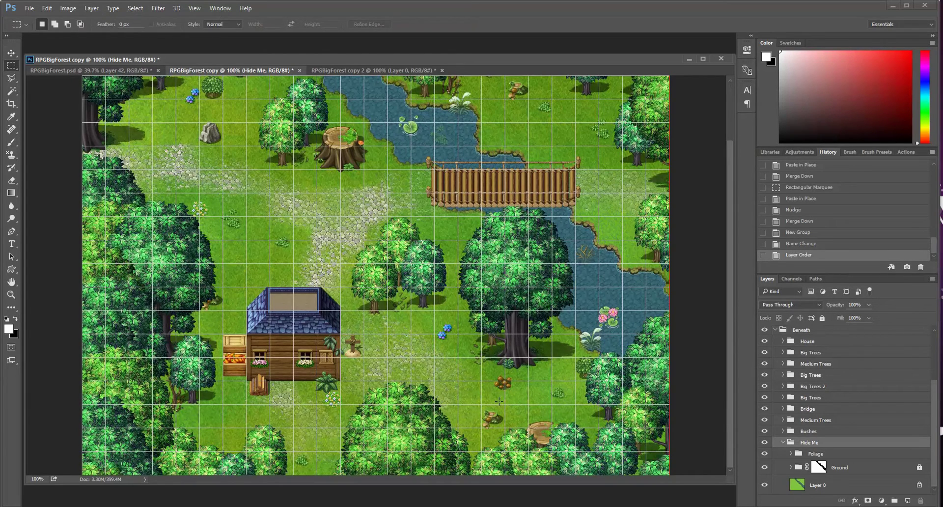
pyautogui.moveTo(530, 289); pyautogui.dragTo(553, 334)
pyautogui.click(572, 296)
pyautogui.click(576, 351)
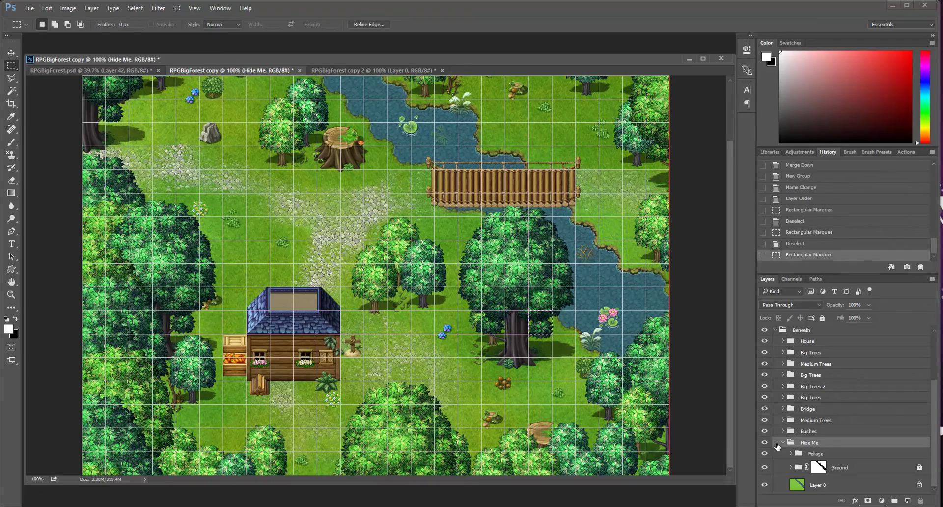
# Hide Foliage, Ground and Layer 0 individually to isolate the objects, and show all three again.
pyautogui.click(764, 453)
pyautogui.click(764, 467)
pyautogui.click(765, 485)
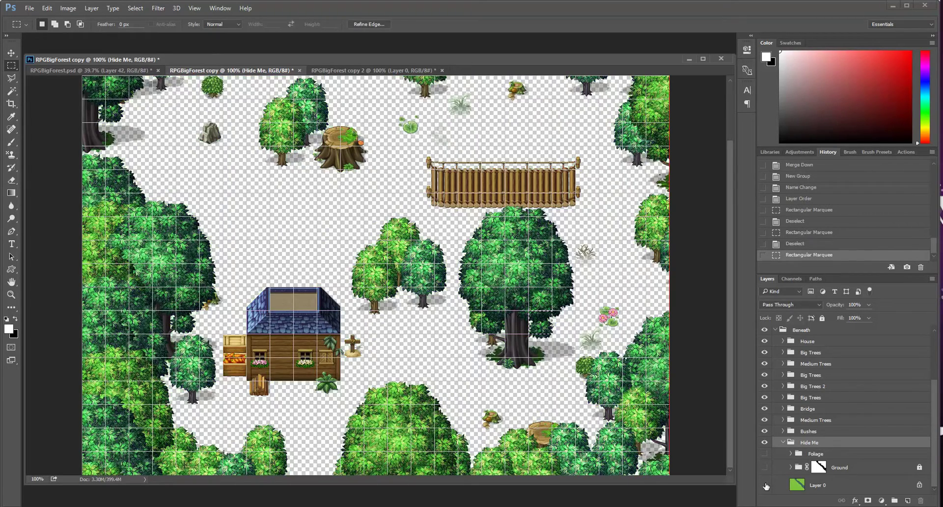
pyautogui.click(765, 484)
pyautogui.click(764, 466)
pyautogui.click(764, 454)
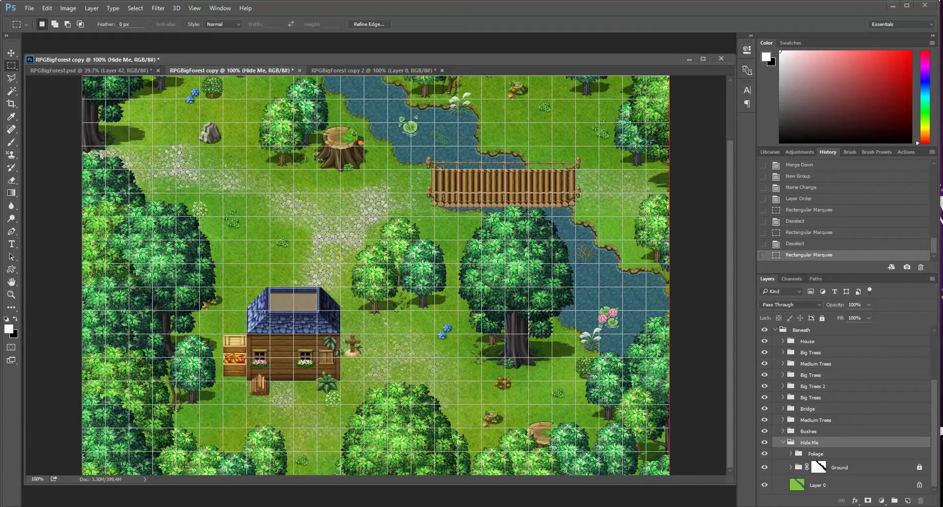
# Hide the whole Hide Me group at once and show it again without copying anything.
pyautogui.click(764, 442)
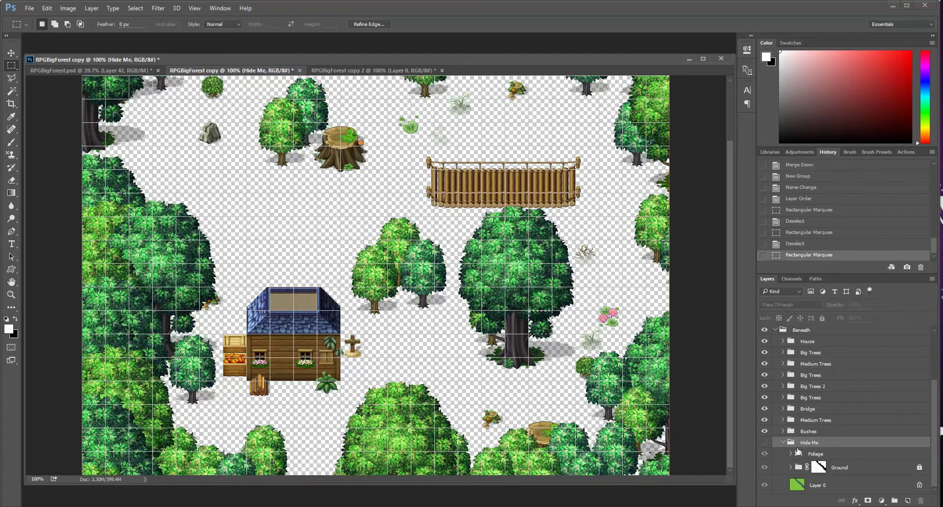
pyautogui.click(47, 8)
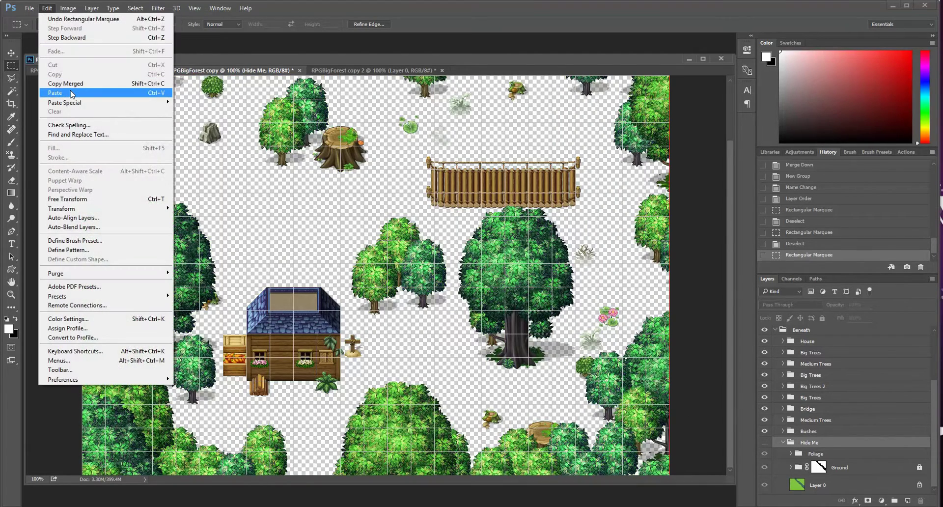
pyautogui.click(58, 13)
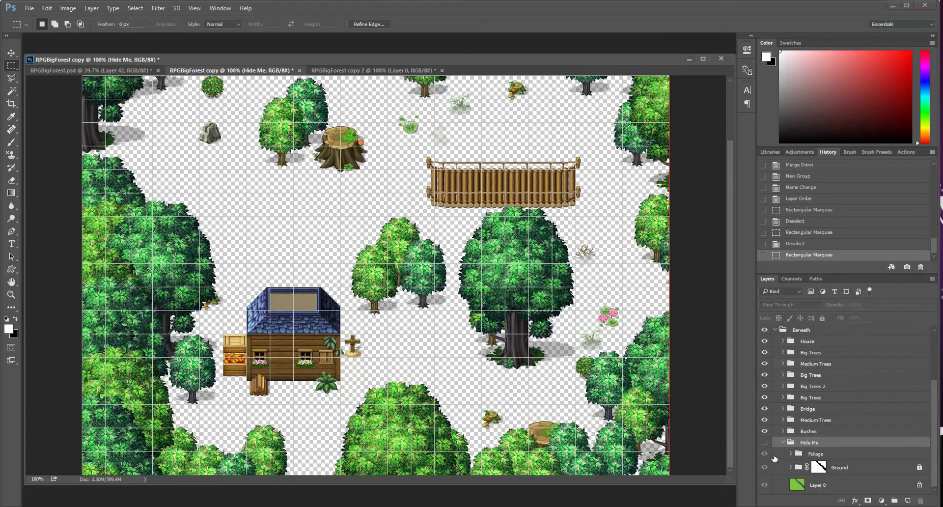
pyautogui.click(764, 443)
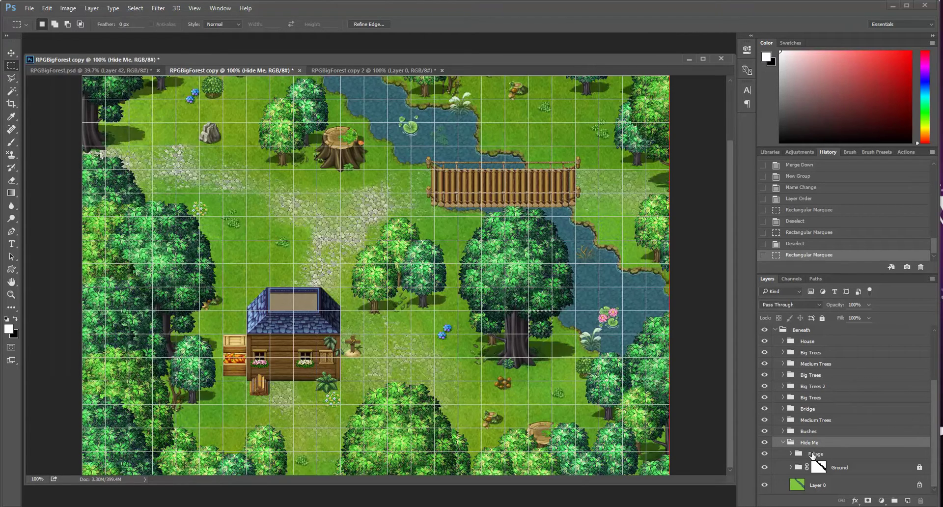
# Review the layer stack from the Treasure group down through Beneath and its subgroups.
pyautogui.scroll(5, 818, 441)
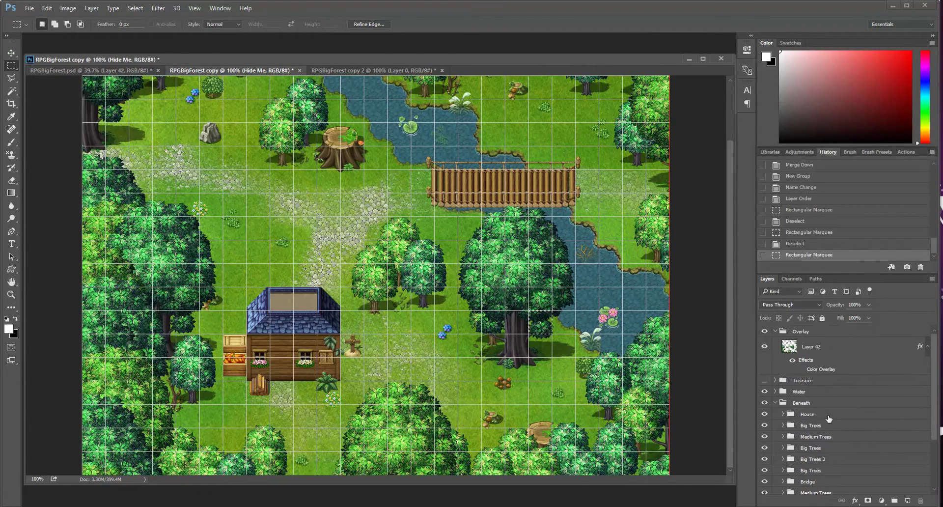
pyautogui.click(808, 403)
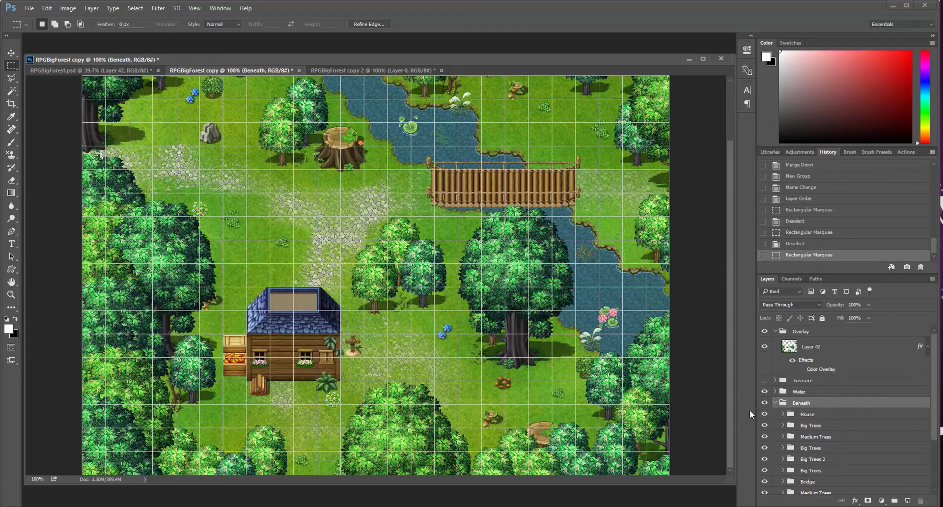
pyautogui.click(820, 415)
pyautogui.scroll(-3, 818, 416)
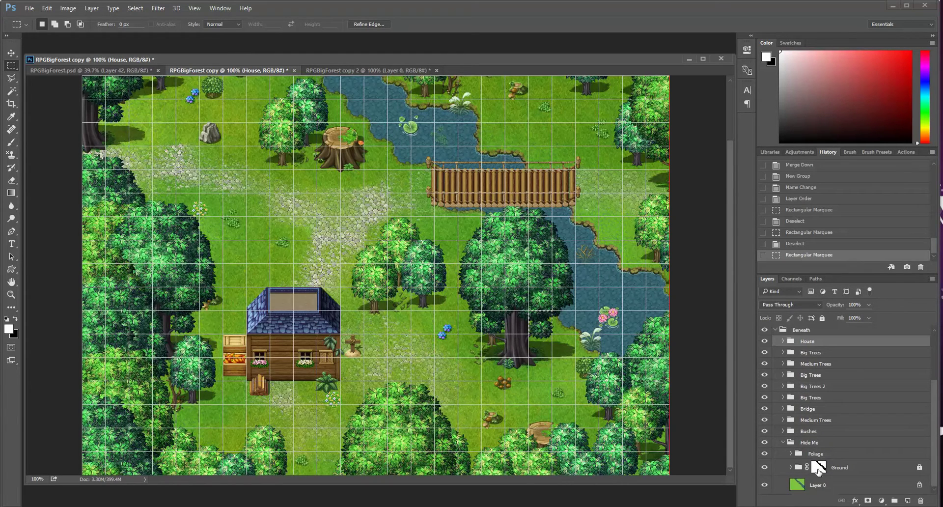
pyautogui.scroll(3, 821, 472)
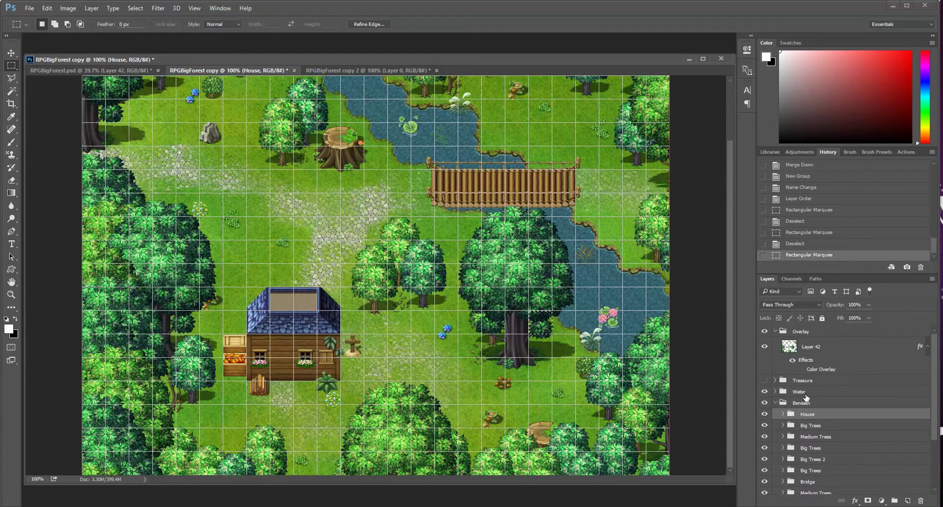
pyautogui.click(797, 382)
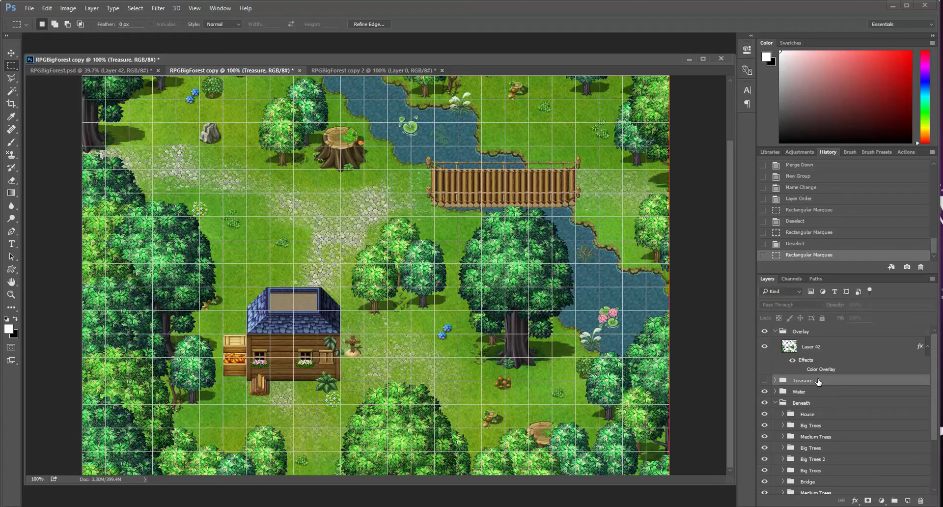
pyautogui.click(800, 402)
# Toggle the Beneath group's visibility to inspect the overlay for missing tree tiles, leaving the group shown.
pyautogui.click(764, 403)
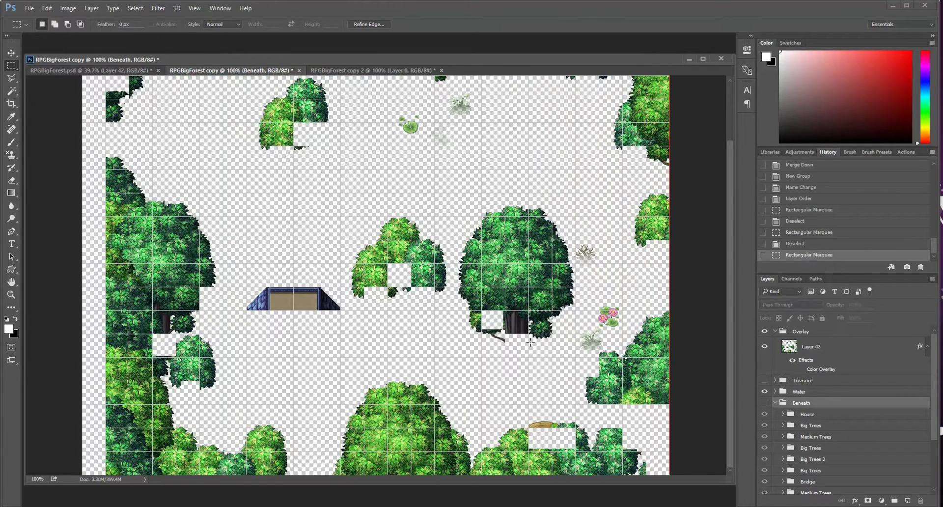
pyautogui.scroll(3, 408, 275)
pyautogui.scroll(-3, 408, 275)
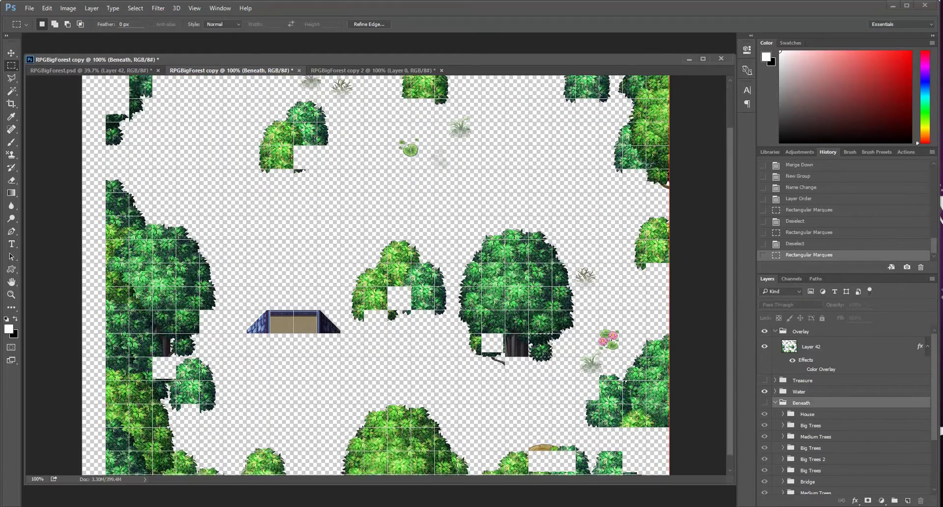
pyautogui.scroll(2, 511, 319)
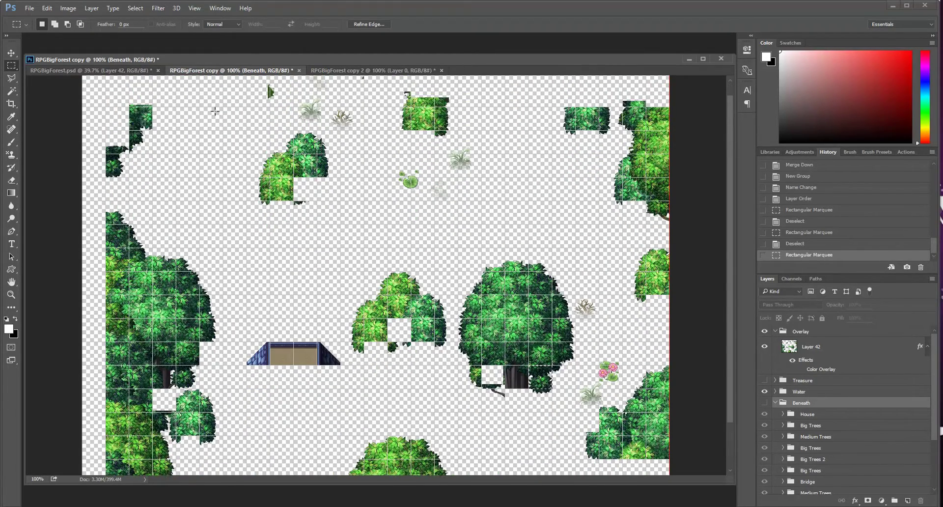
pyautogui.click(30, 8)
pyautogui.press('Escape')
pyautogui.click(764, 403)
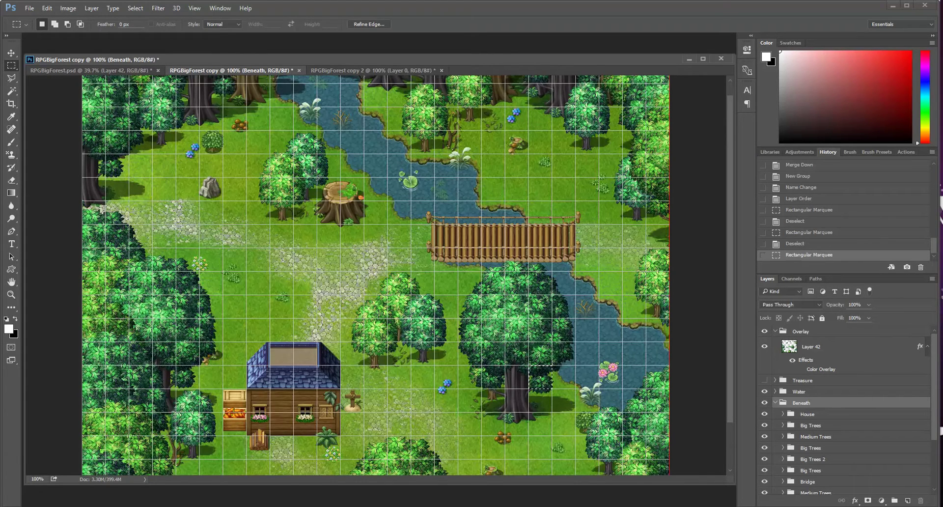
pyautogui.click(764, 402)
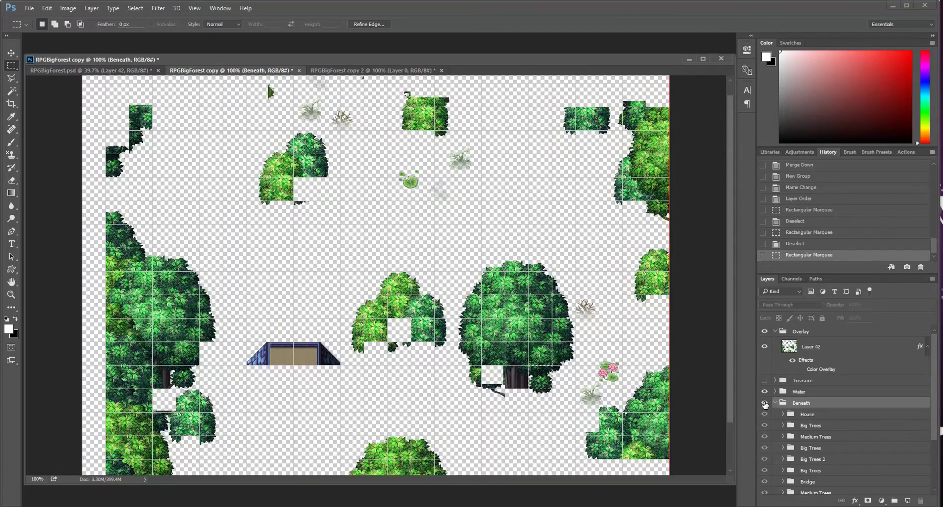
pyautogui.click(764, 403)
pyautogui.click(765, 404)
pyautogui.click(764, 404)
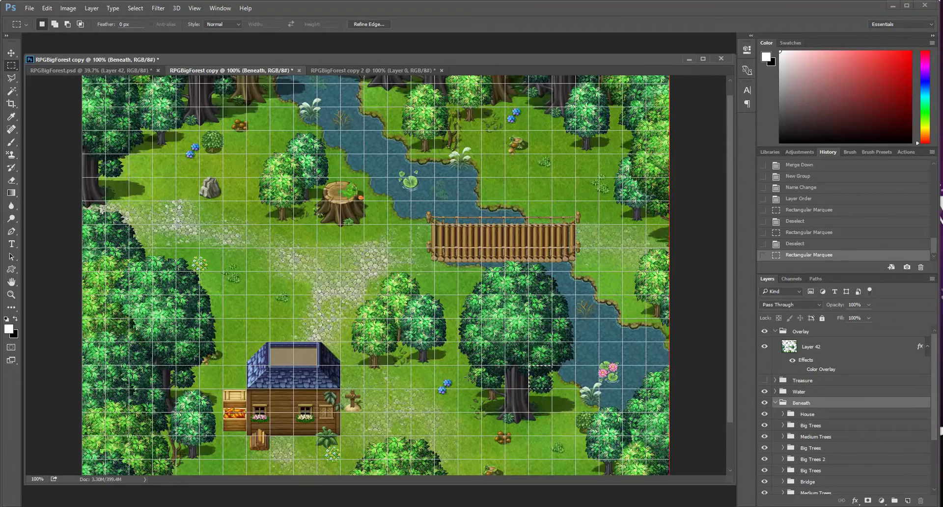
# Select the grid tile missing from the overlay among the three central trees and hide the Hide Me group.
pyautogui.moveTo(389, 319); pyautogui.dragTo(412, 342)
pyautogui.scroll(-3, 834, 417)
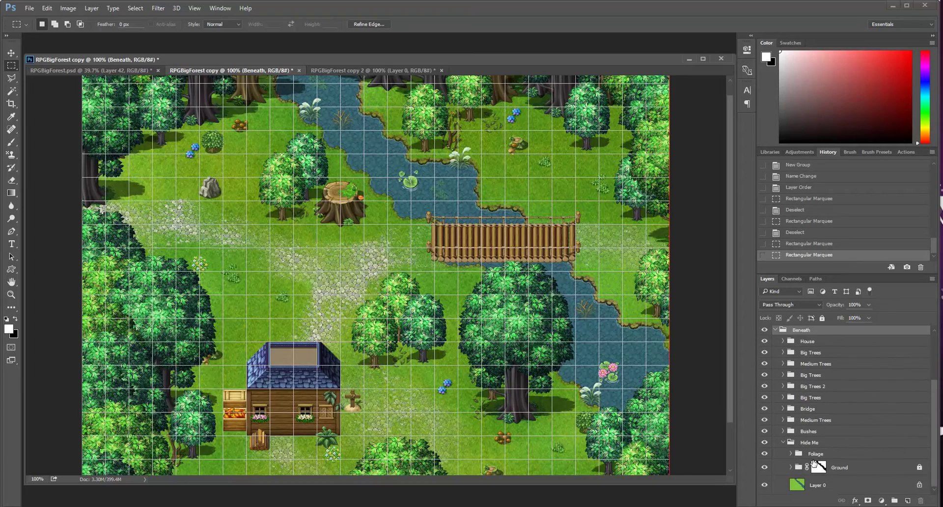
pyautogui.click(764, 443)
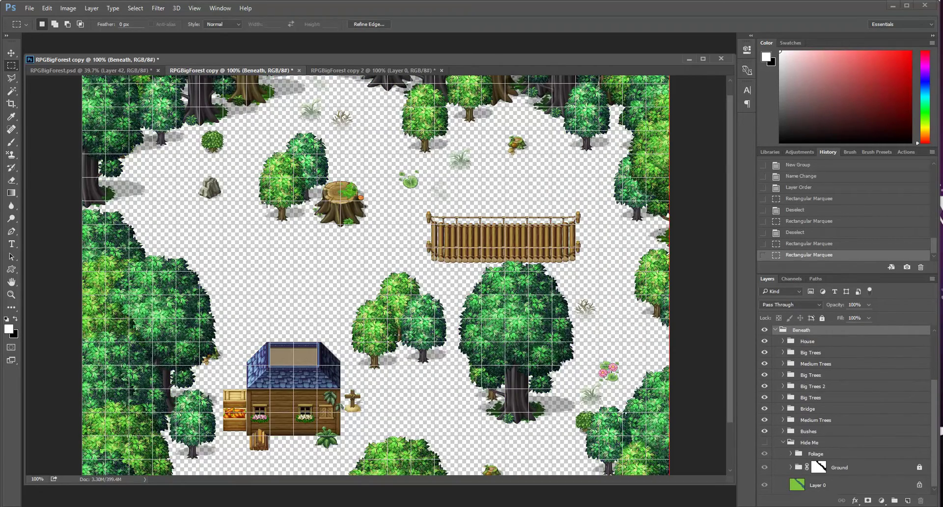
# Subtract the area around the rear tree's trunk base from the tile selection with the Polygonal Lasso.
pyautogui.hotkey('ctrl', '+')
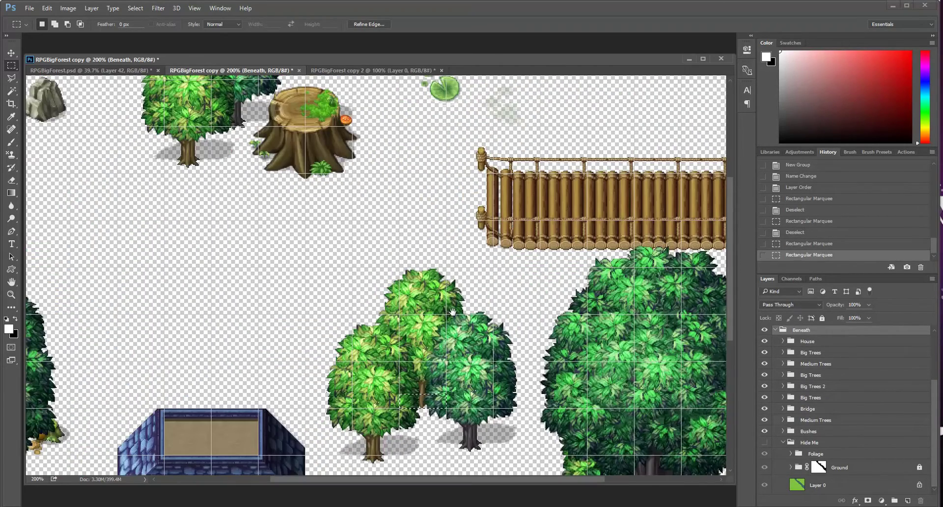
pyautogui.moveTo(452, 312); pyautogui.dragTo(431, 249)
pyautogui.click(12, 78)
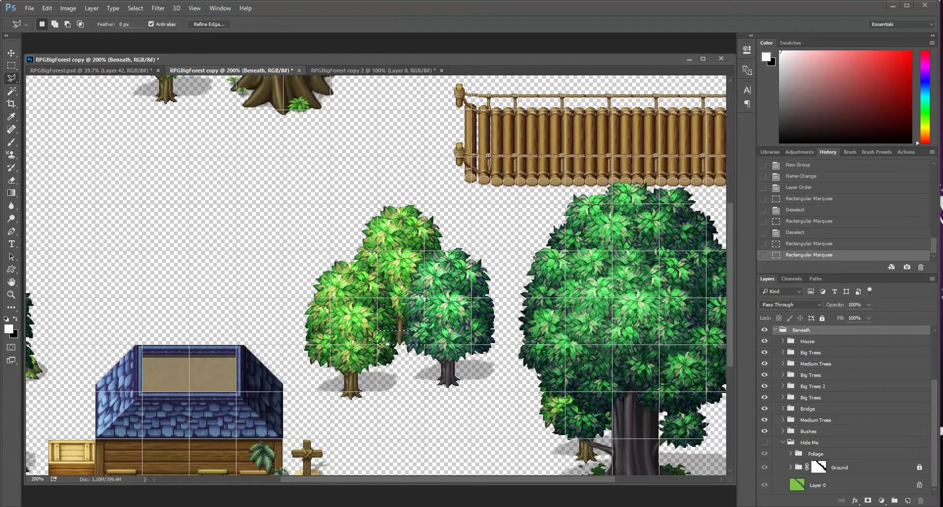
pyautogui.press('alt')
pyautogui.doubleClick(398, 353)
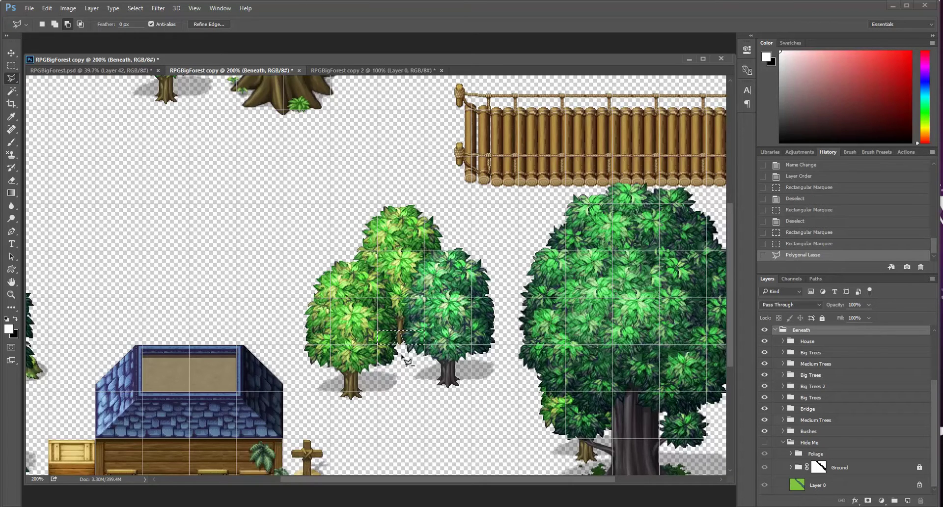
# Copy the merged visible content of the trimmed selection among the three central trees.
pyautogui.click(194, 8)
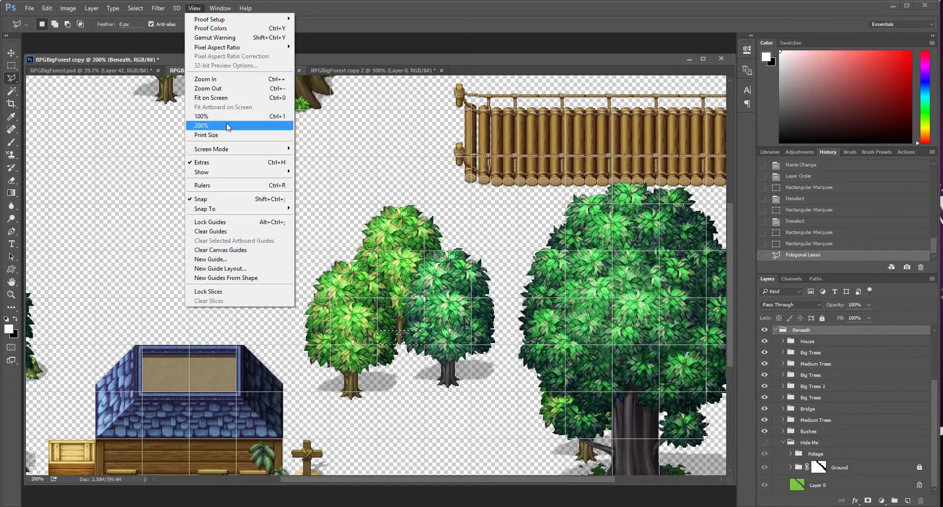
pyautogui.click(216, 116)
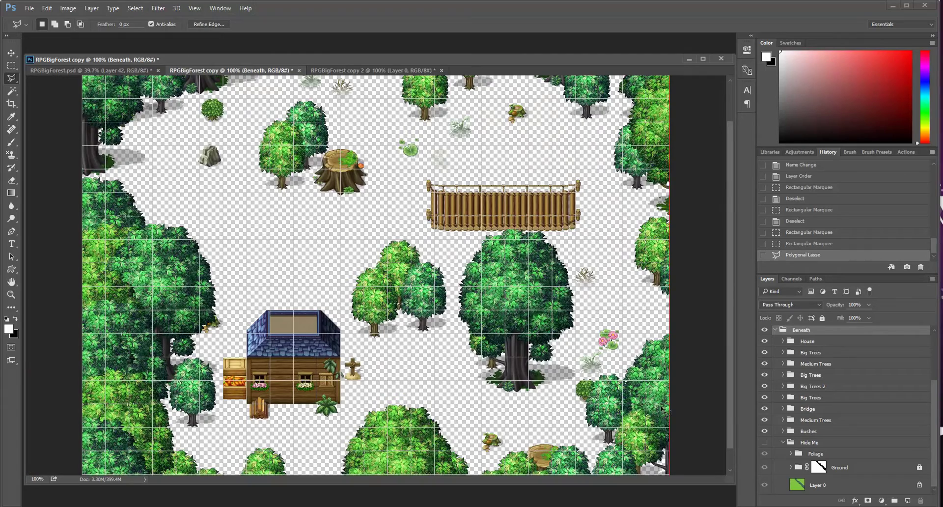
pyautogui.click(47, 8)
pyautogui.click(77, 88)
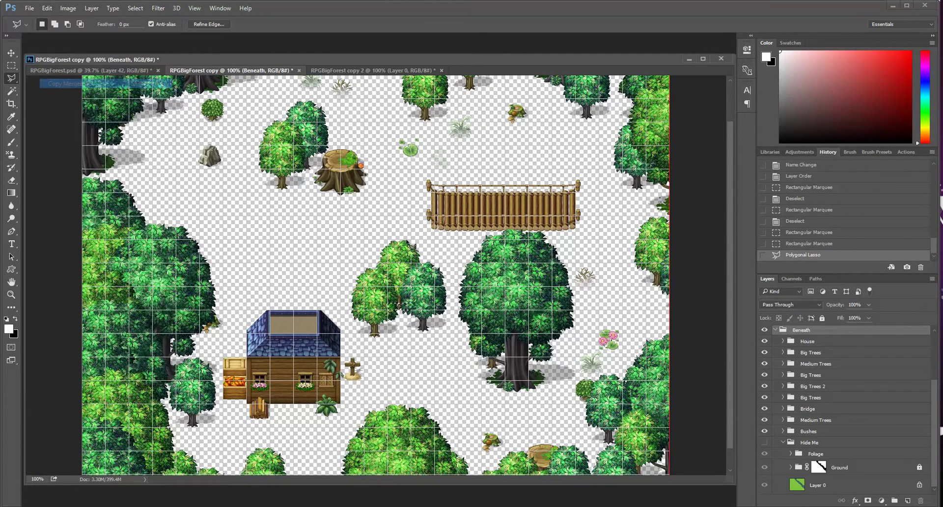
# Show the Hide Me group again and paste the copied tree tile in place above Layer 42 in the Overlay group.
pyautogui.click(764, 441)
pyautogui.scroll(3, 823, 431)
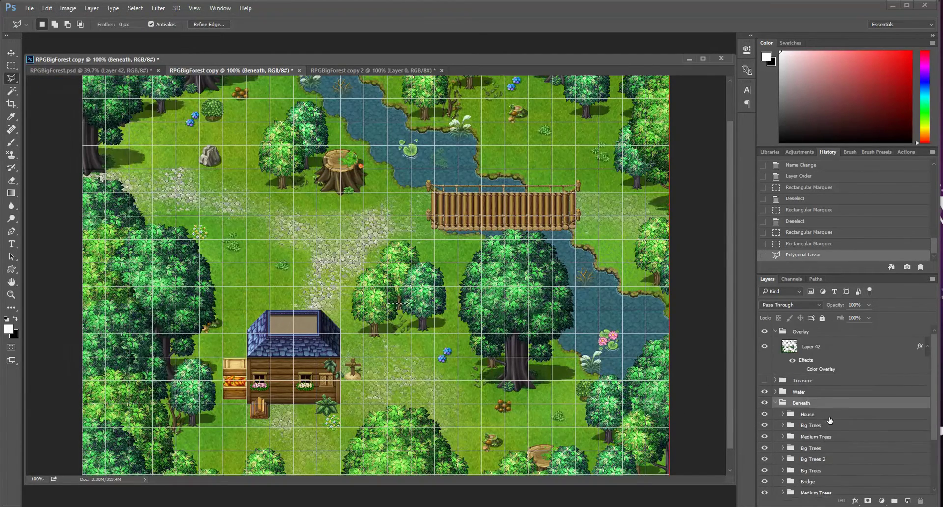
pyautogui.click(816, 351)
pyautogui.click(41, 9)
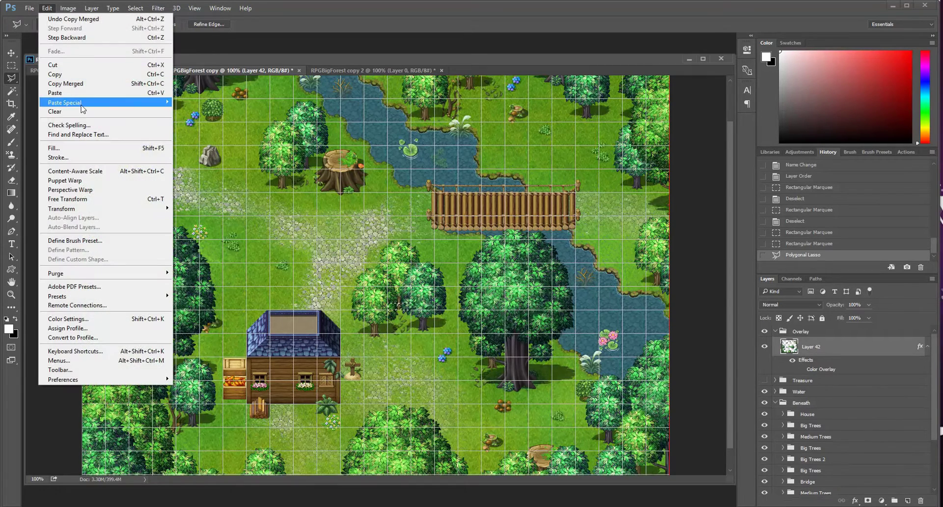
pyautogui.moveTo(84, 100)
pyautogui.click(206, 103)
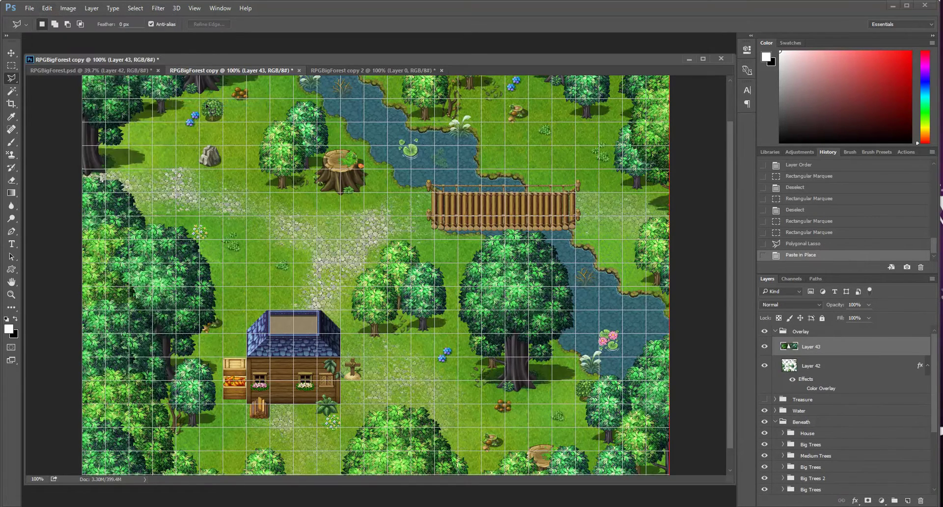
# Toggle the pasted tile's visibility to check it and merge it down into Layer 42.
pyautogui.click(764, 346)
pyautogui.click(764, 347)
pyautogui.click(764, 347)
pyautogui.click(764, 346)
pyautogui.hotkey('ctrl', 'e')
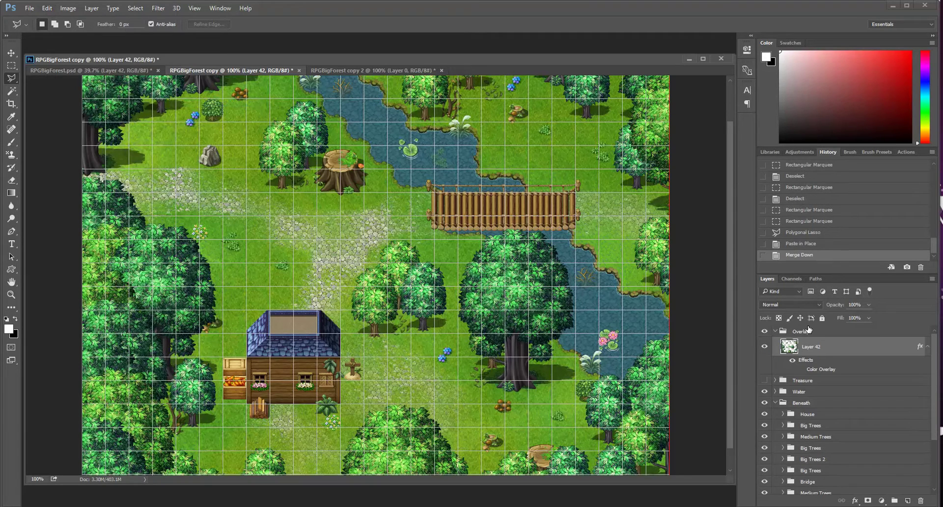
# Hide the Beneath group and export the overlay for web as PNG-24 to par16.png in the parallaxes folder, replacing the existing file.
pyautogui.click(765, 403)
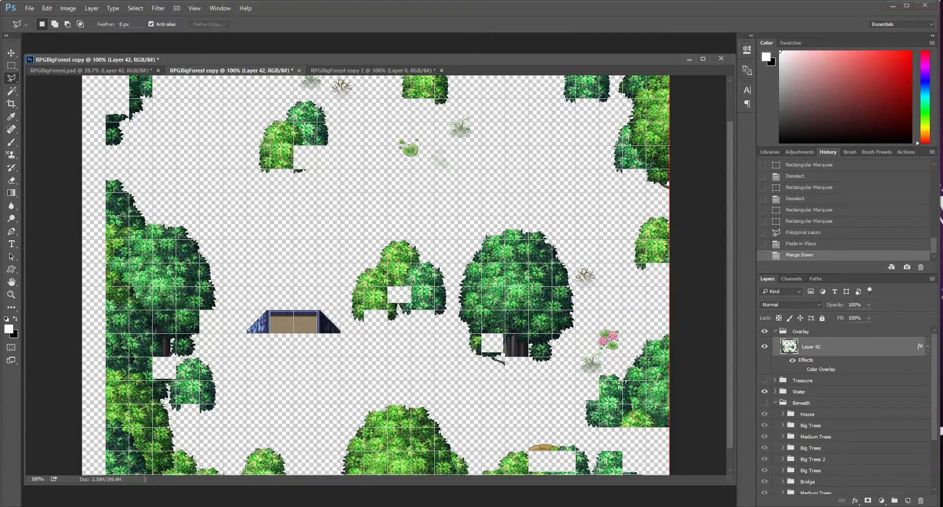
pyautogui.scroll(-1, 501, 327)
pyautogui.scroll(3, 498, 392)
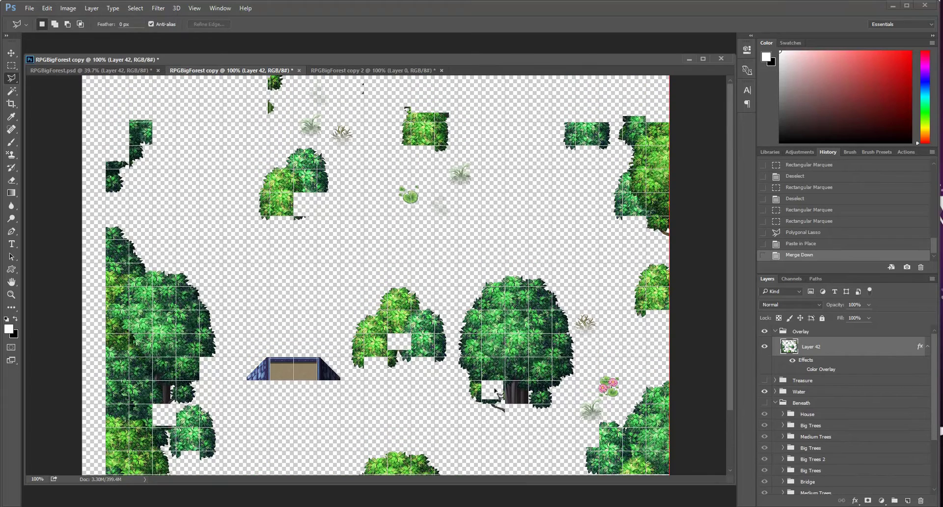
pyautogui.click(30, 8)
pyautogui.moveTo(82, 155)
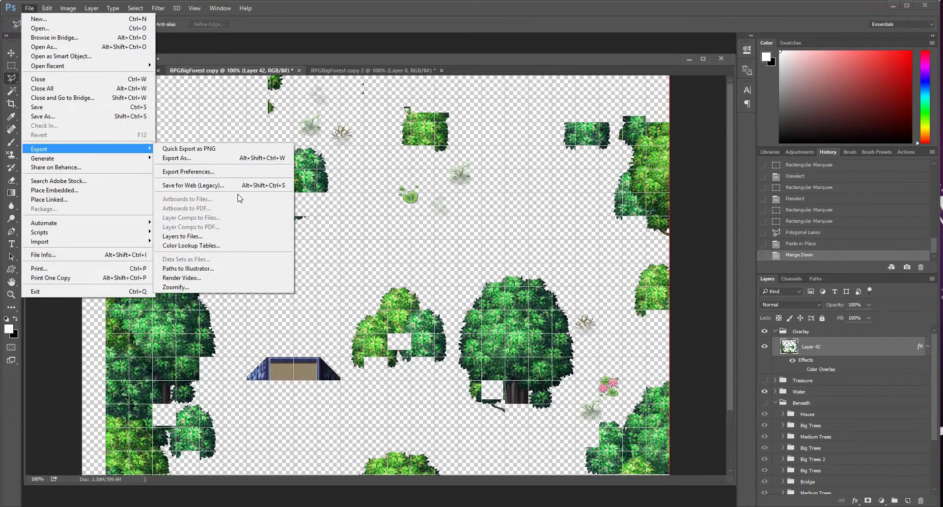
pyautogui.click(206, 186)
pyautogui.click(667, 415)
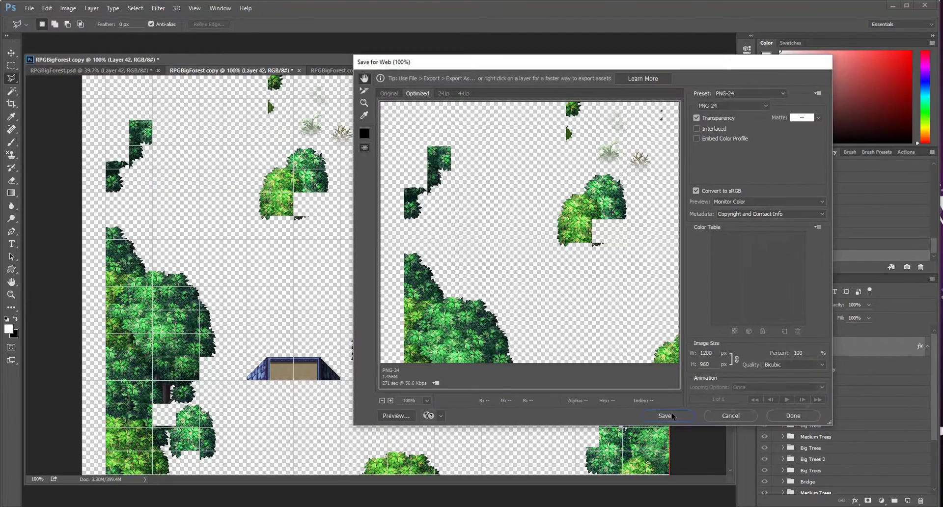
pyautogui.write('par')
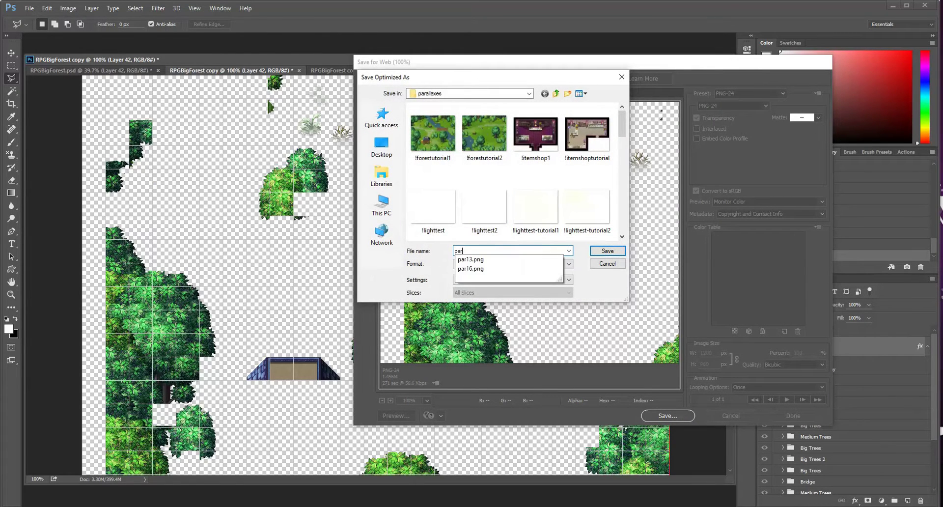
pyautogui.click(511, 269)
pyautogui.click(608, 250)
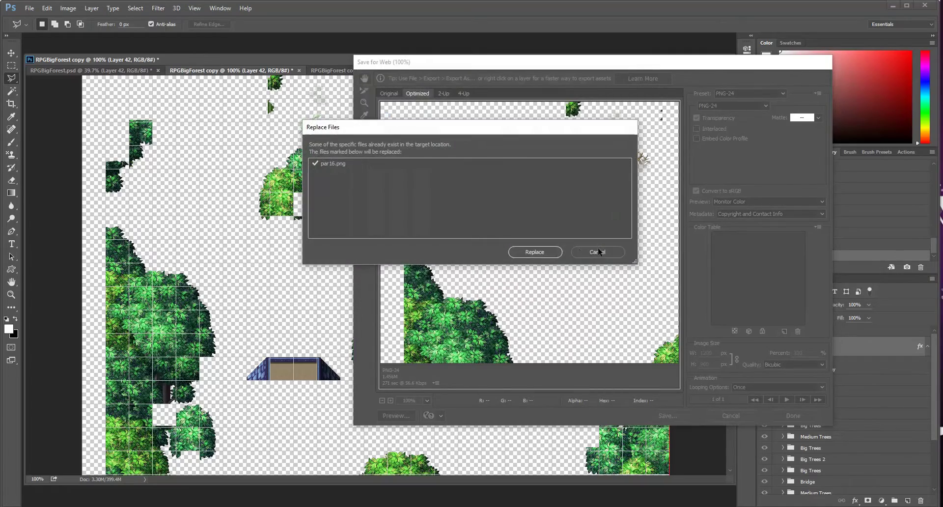
pyautogui.click(539, 252)
# Look over the isolated overlay for missing pieces and show the Beneath group again.
pyautogui.scroll(-3, 513, 393)
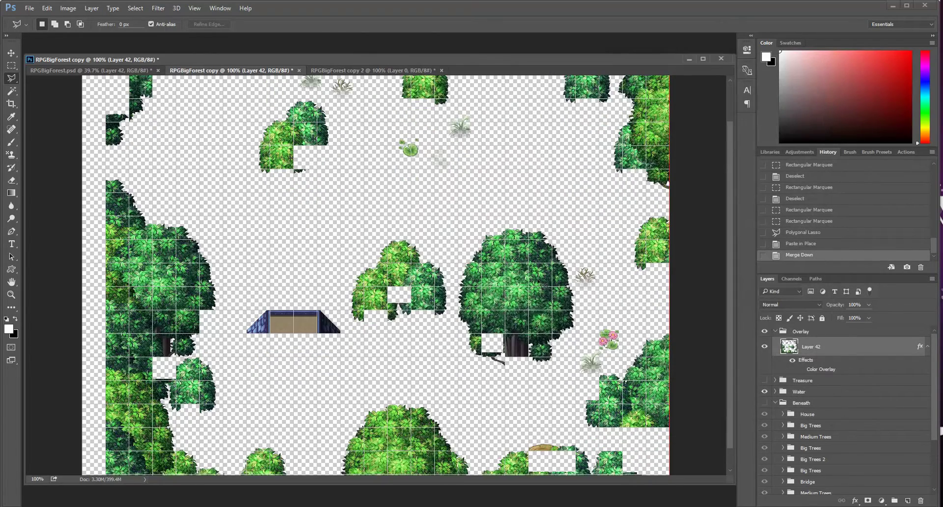
pyautogui.scroll(2, 513, 396)
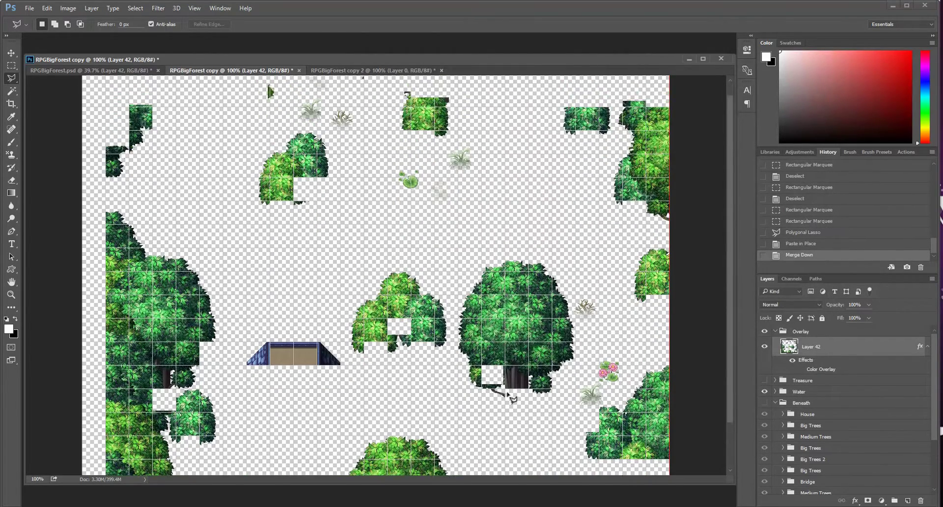
pyautogui.scroll(-2, 511, 399)
pyautogui.scroll(2, 507, 405)
pyautogui.click(764, 403)
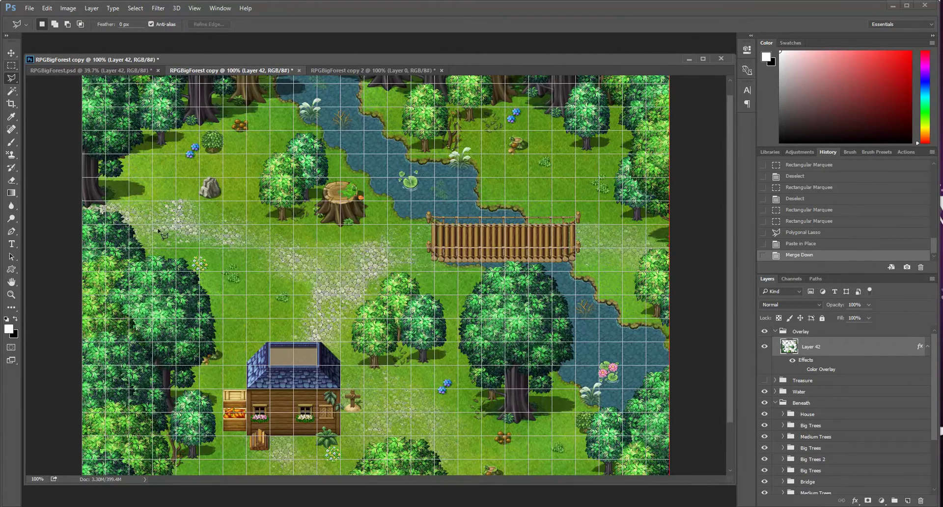
pyautogui.click(11, 67)
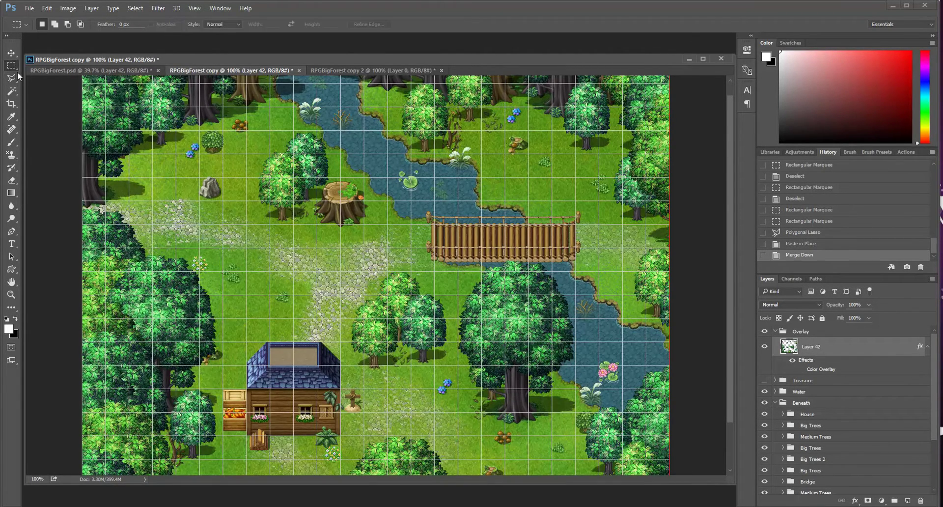
pyautogui.moveTo(513, 214); pyautogui.dragTo(594, 248)
pyautogui.click(416, 402)
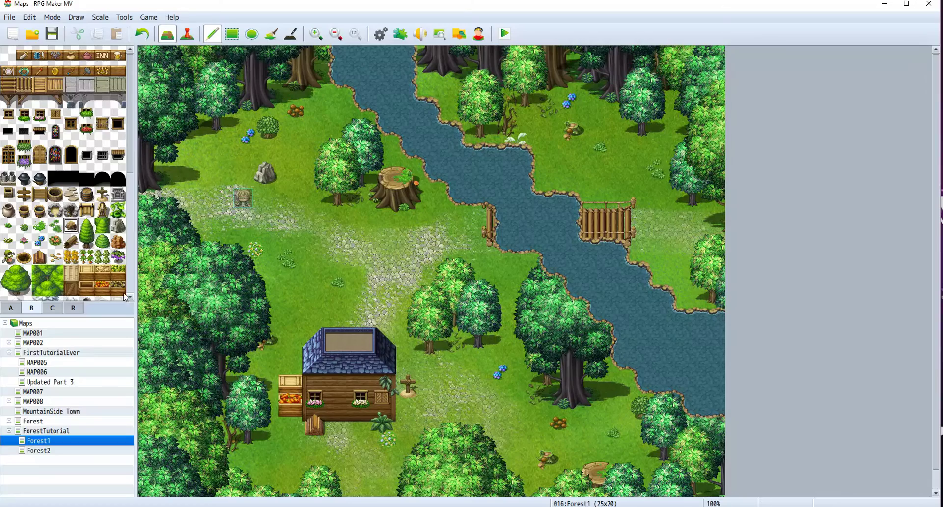
# Show the region IDs of map Forest1 in RPG Maker MV to examine the bridge area and return to Photoshop.
pyautogui.click(78, 307)
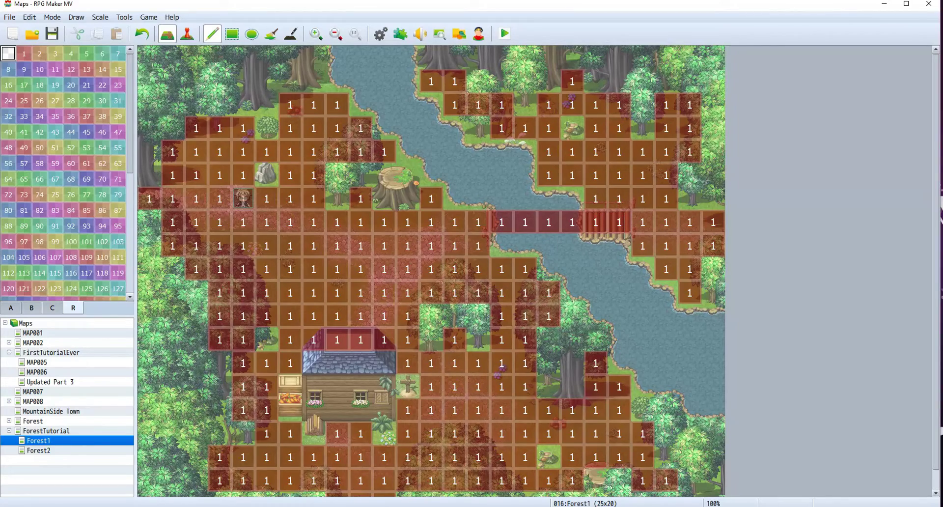
pyautogui.click(288, 496)
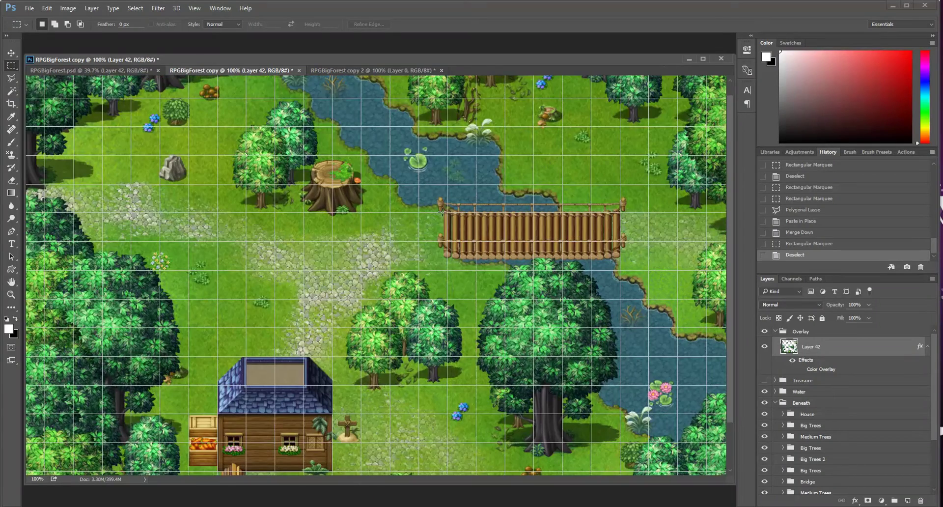
# Select the Bridge group and marquee the upper rope railing over the bridge's eastern end, about 96 px wide, stopping above the planks.
pyautogui.hotkey('ctrl', '+')
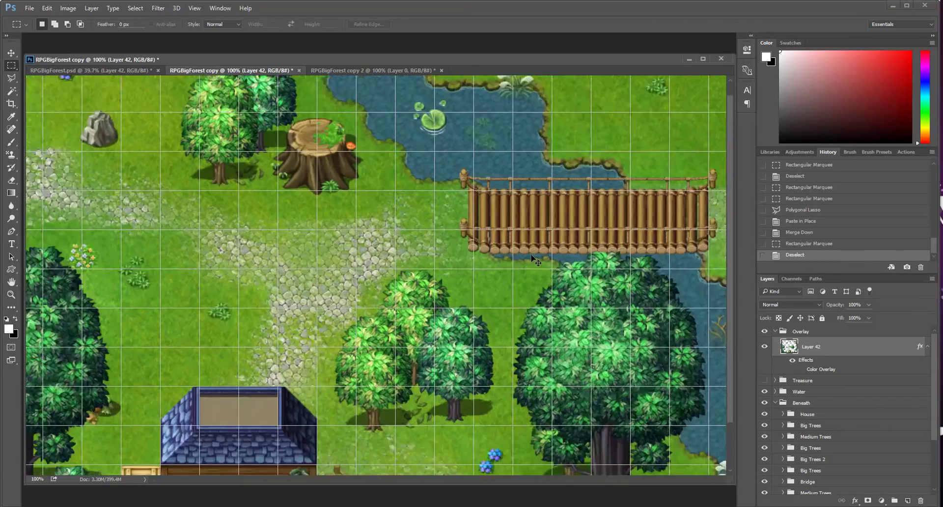
pyautogui.moveTo(464, 223); pyautogui.dragTo(230, 307)
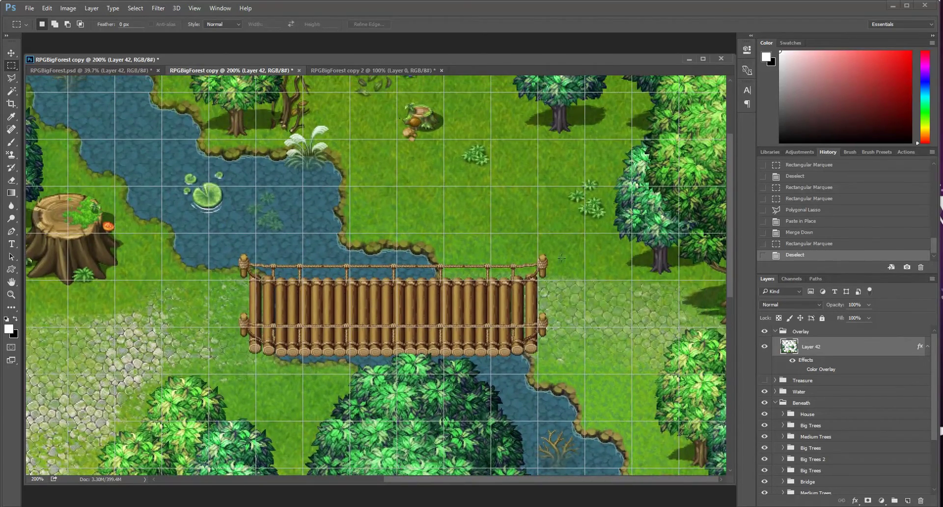
pyautogui.scroll(-3, 828, 389)
pyautogui.click(812, 449)
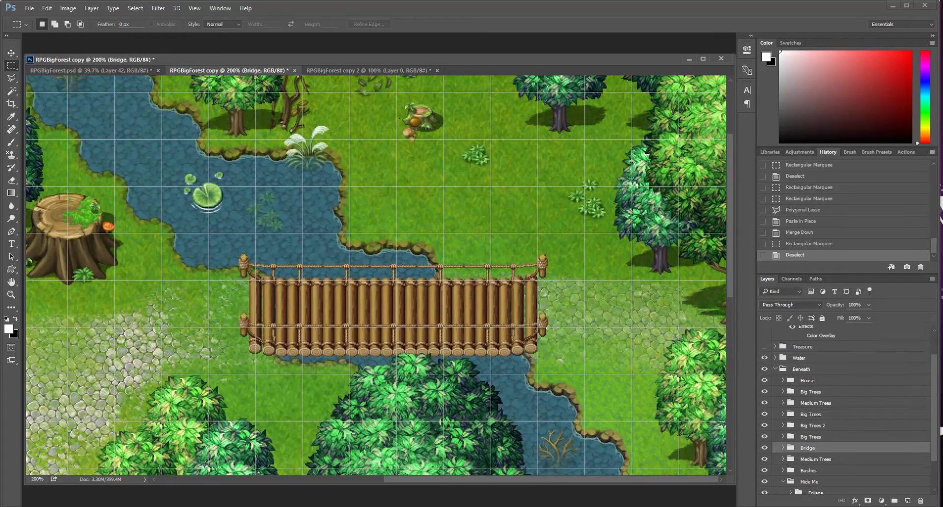
pyautogui.moveTo(443, 251); pyautogui.dragTo(538, 280)
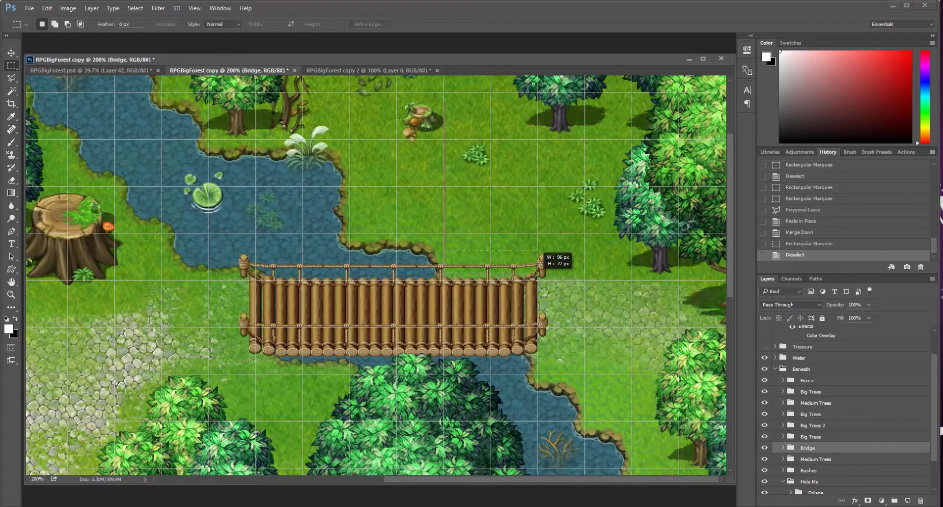
pyautogui.moveTo(539, 276); pyautogui.dragTo(537, 273)
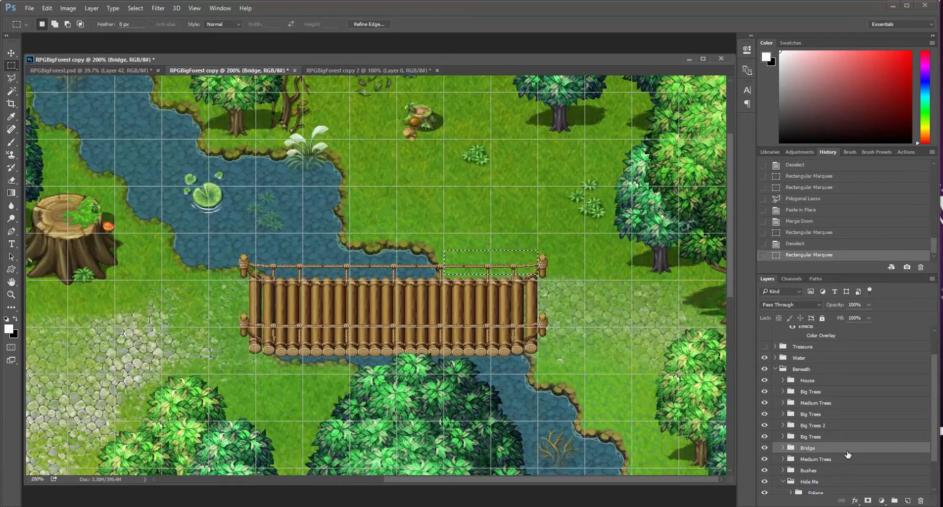
# Hide the Hide Me group and copy the merged visible content of the railing selection.
pyautogui.scroll(-1, 847, 454)
pyautogui.click(764, 443)
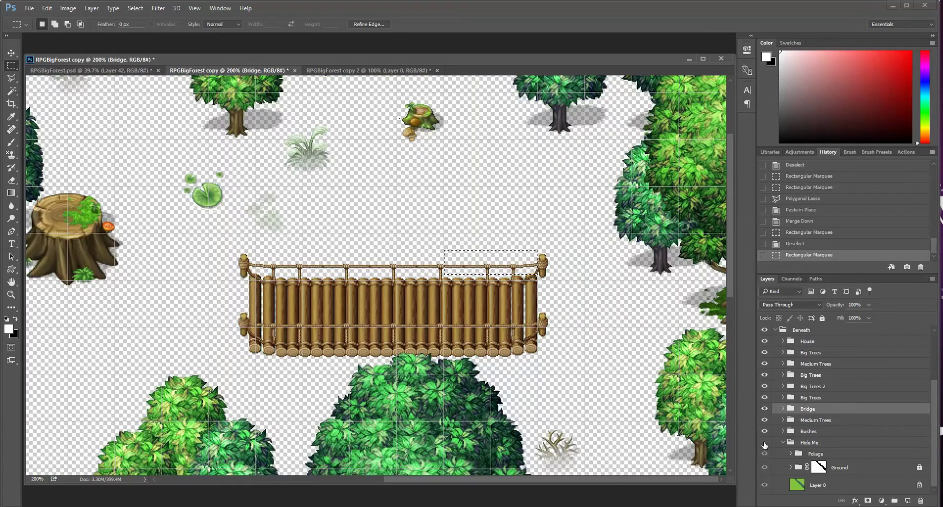
pyautogui.click(47, 8)
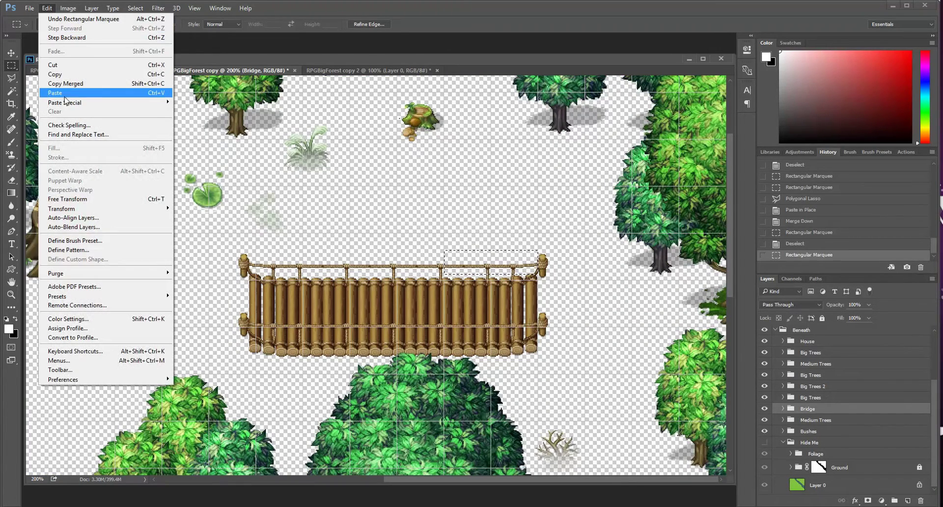
pyautogui.click(74, 84)
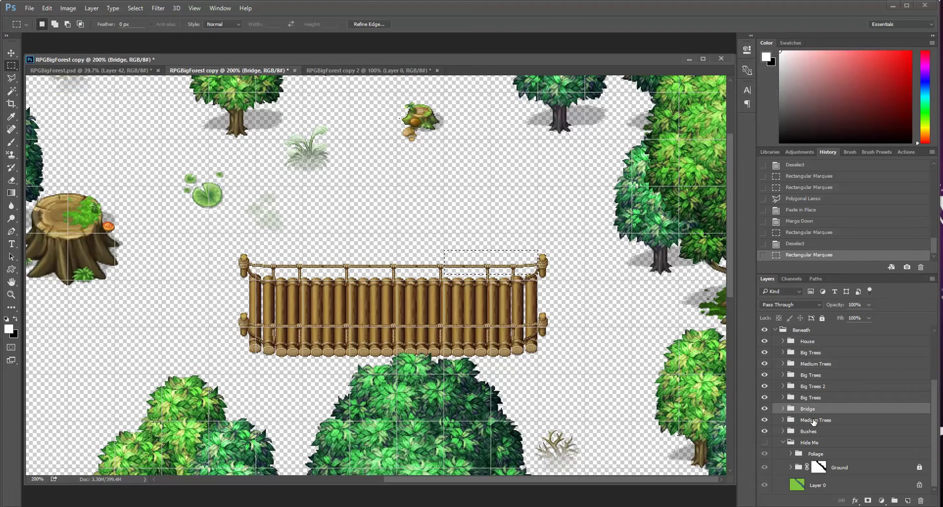
# Show the Hide Me group, paste the copied railing in place above Layer 42 and merge it into that layer.
pyautogui.click(764, 442)
pyautogui.scroll(3, 812, 344)
pyautogui.click(813, 343)
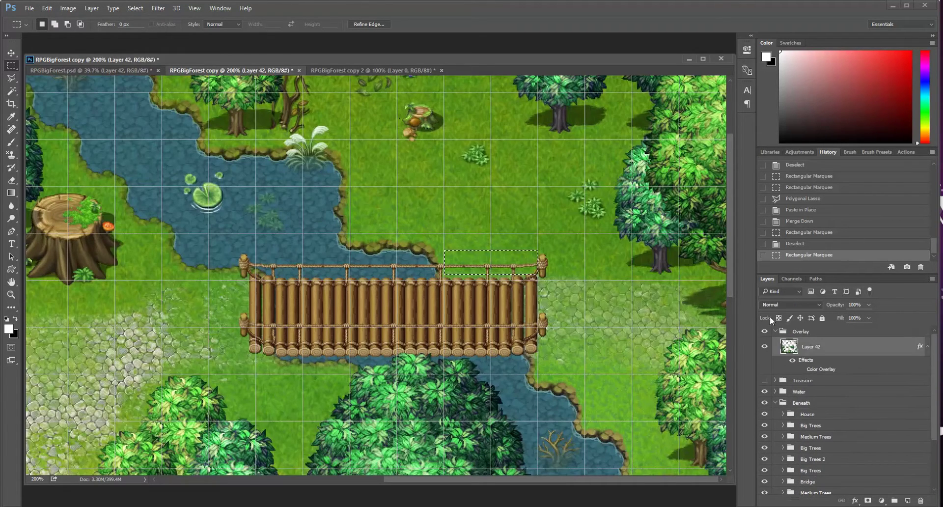
pyautogui.click(47, 8)
pyautogui.moveTo(100, 103)
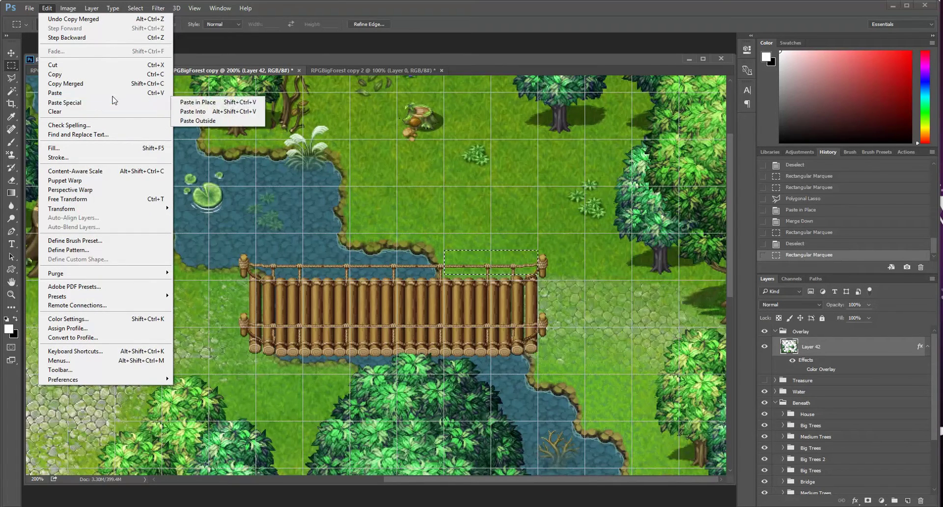
pyautogui.click(236, 105)
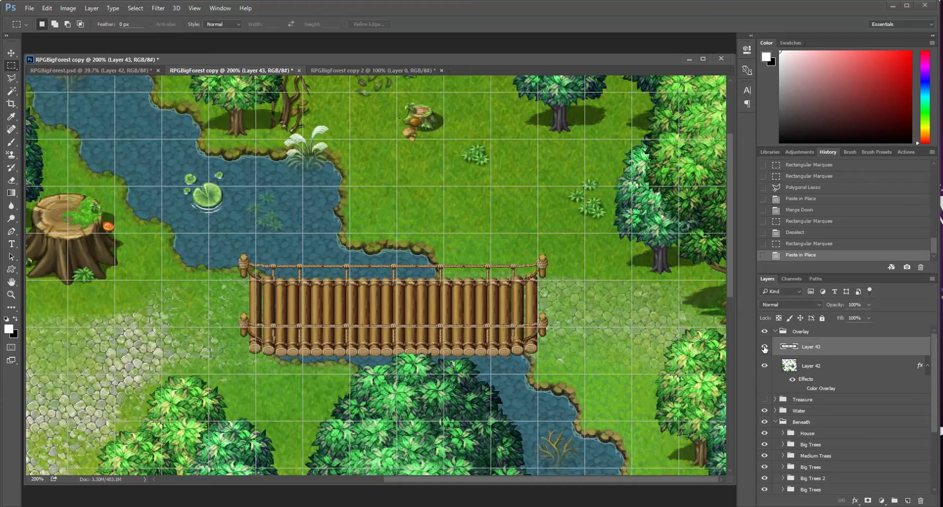
pyautogui.hotkey('ctrl', 'e')
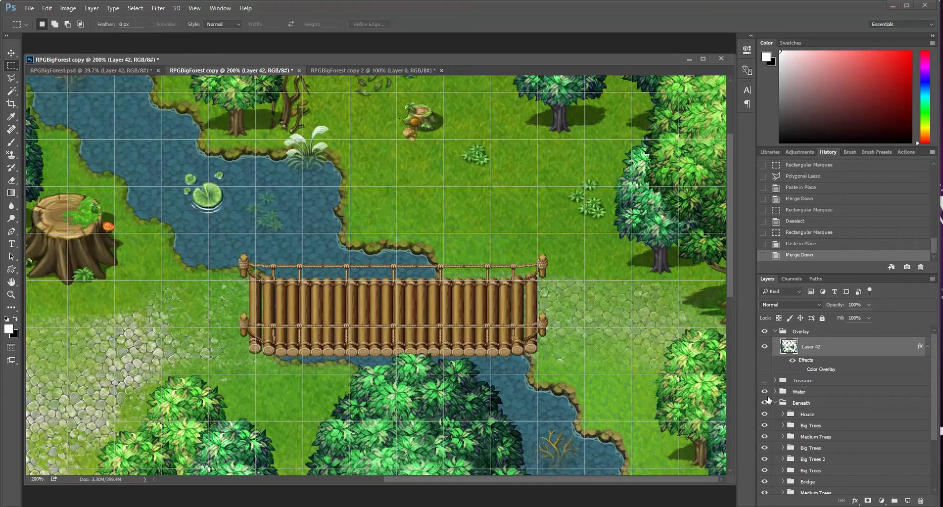
# Export the overlay with the bridge railing over par16.png with the Beneath group hidden, and switch to RPG Maker MV.
pyautogui.click(764, 403)
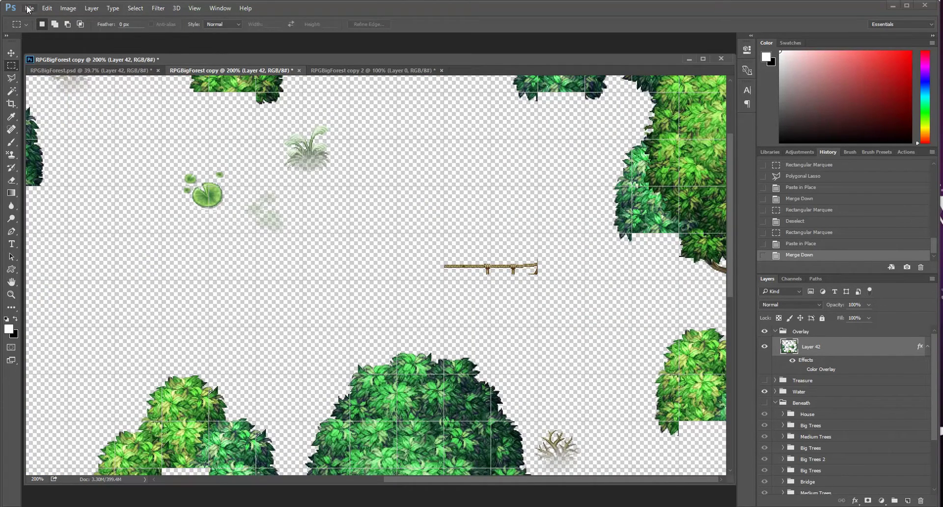
pyautogui.click(29, 8)
pyautogui.moveTo(86, 150)
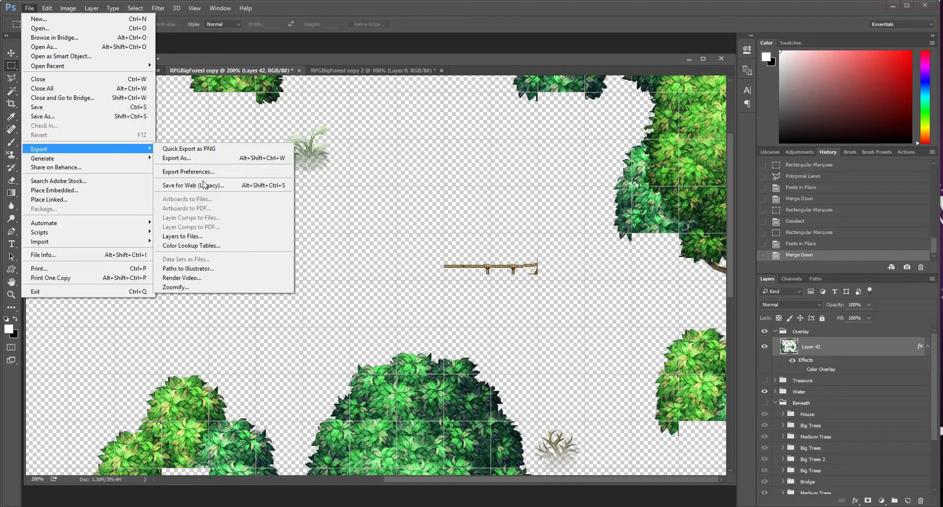
pyautogui.click(205, 185)
pyautogui.click(666, 416)
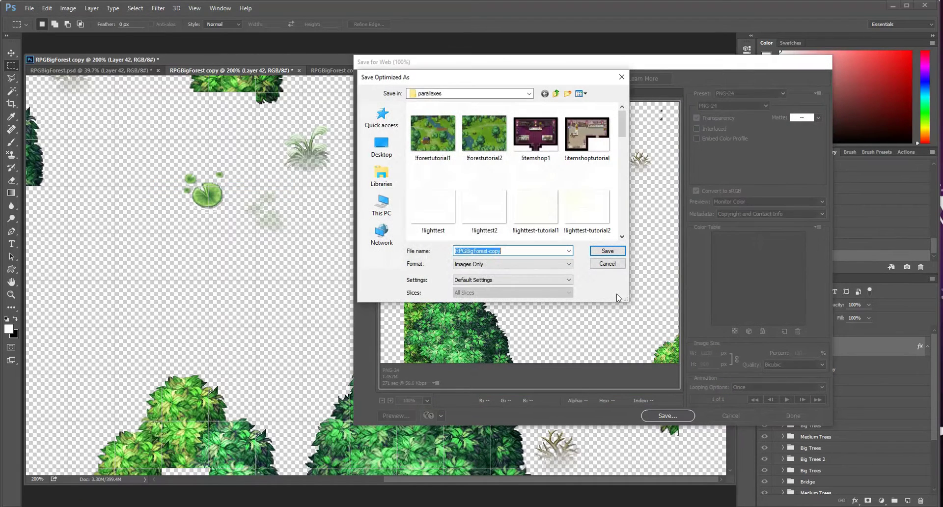
pyautogui.write('par')
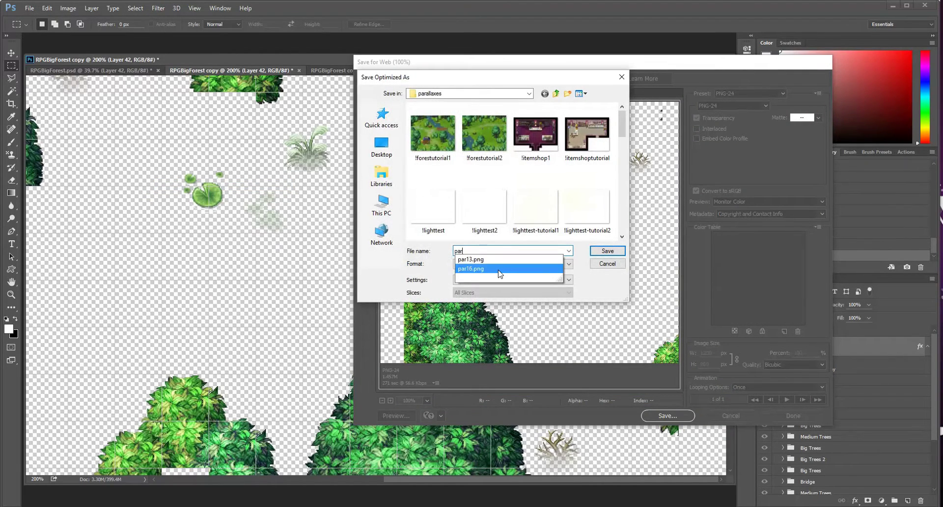
pyautogui.click(499, 269)
pyautogui.click(607, 250)
pyautogui.click(537, 255)
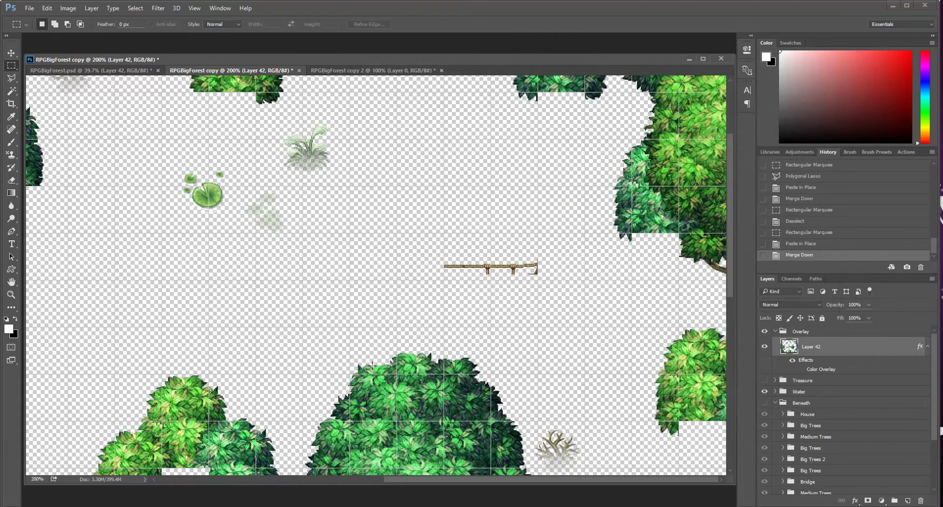
pyautogui.click(373, 478)
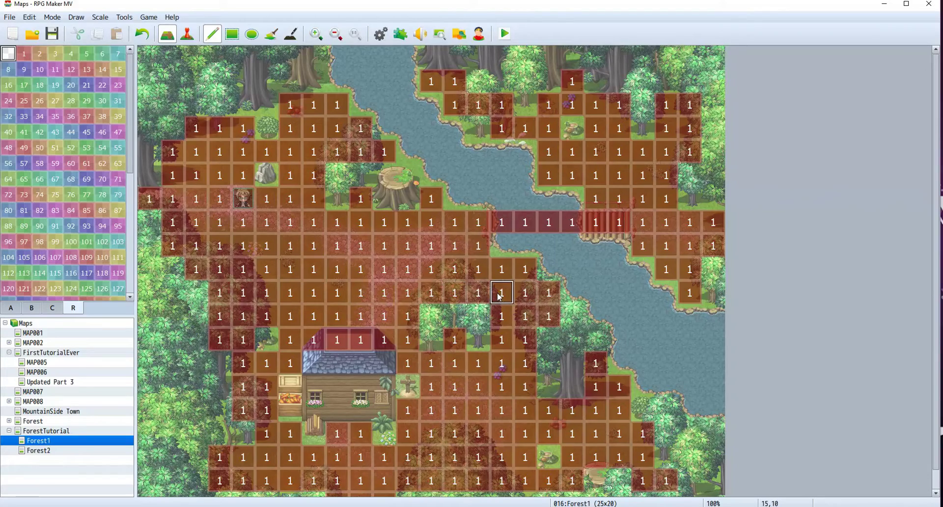
# Try a Fallen Log tile at 19,6 and a rock at 20,6 above the bridge's eastern end, undoing the rock.
pyautogui.click(33, 310)
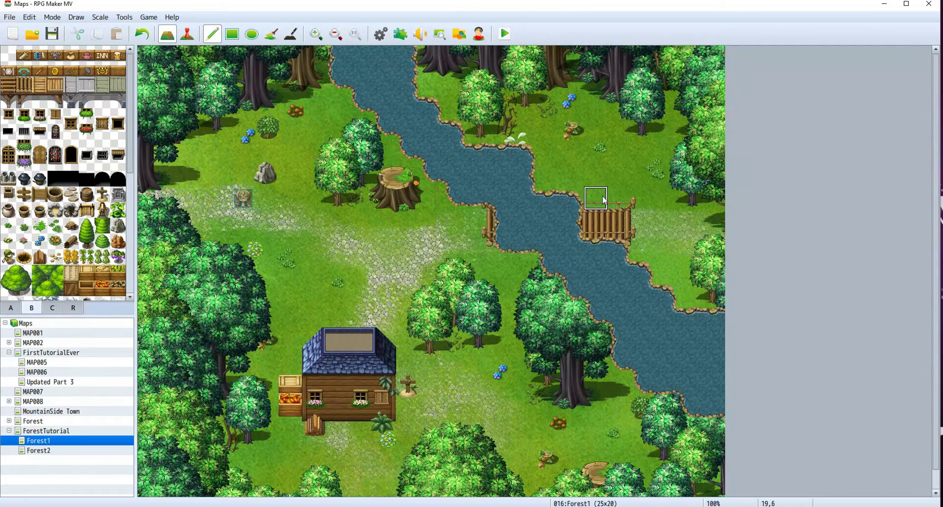
pyautogui.scroll(-3, 61, 257)
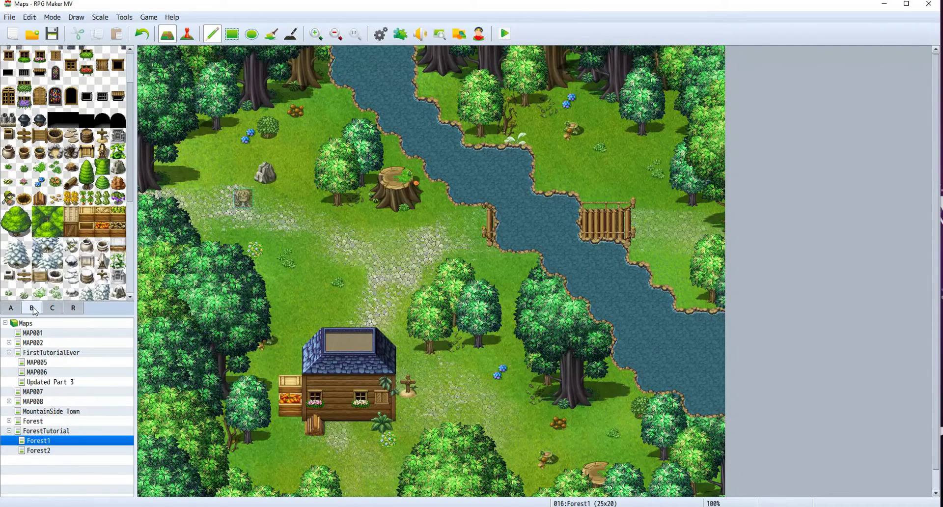
pyautogui.scroll(3, 85, 260)
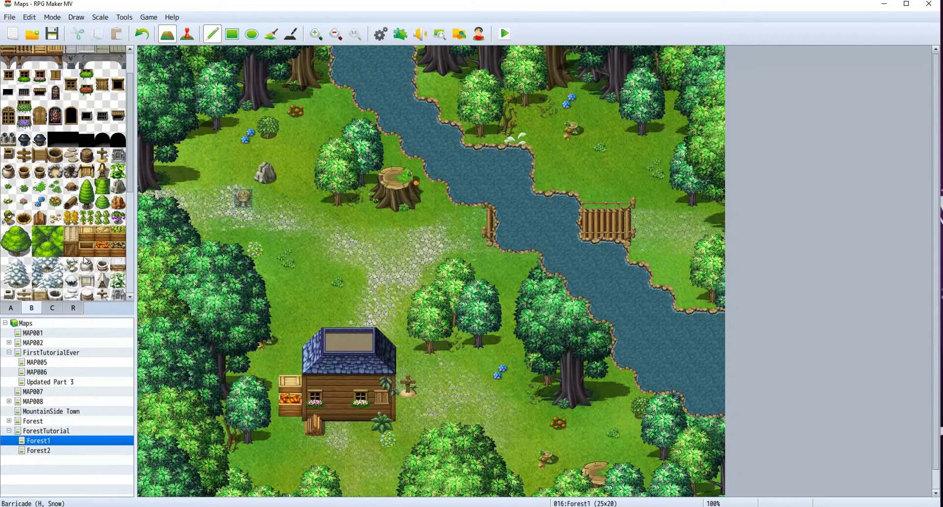
pyautogui.click(71, 231)
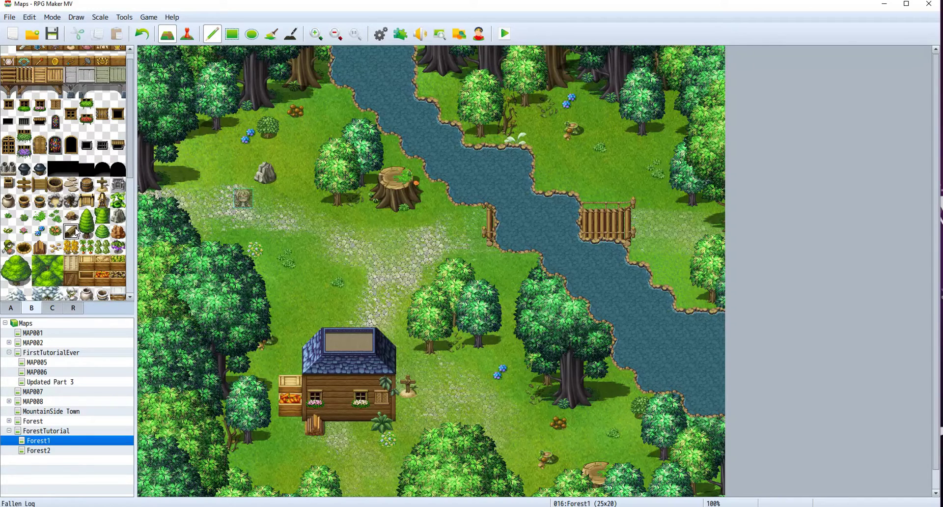
pyautogui.click(595, 198)
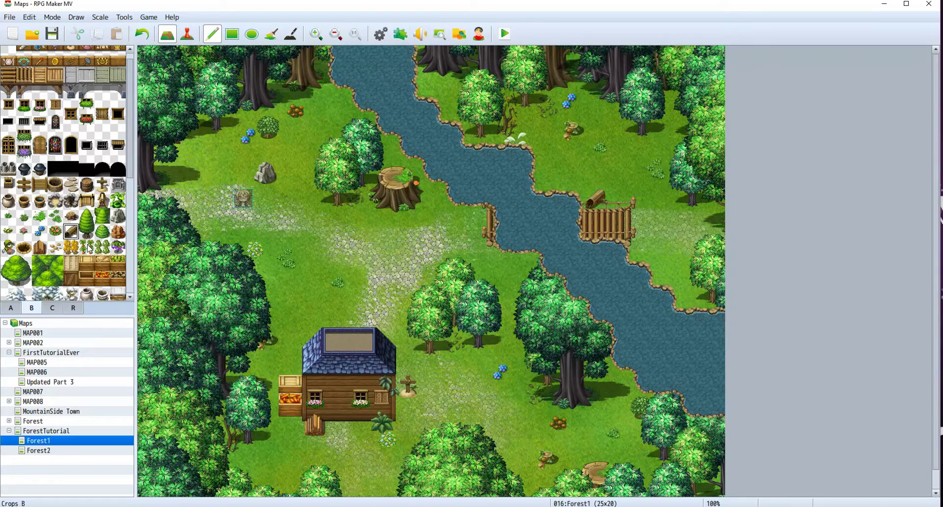
pyautogui.click(107, 219)
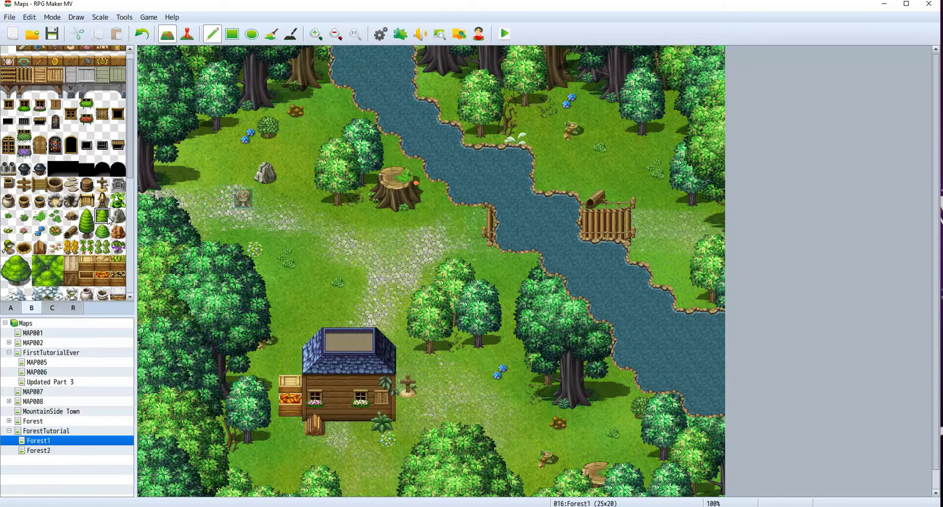
pyautogui.click(122, 219)
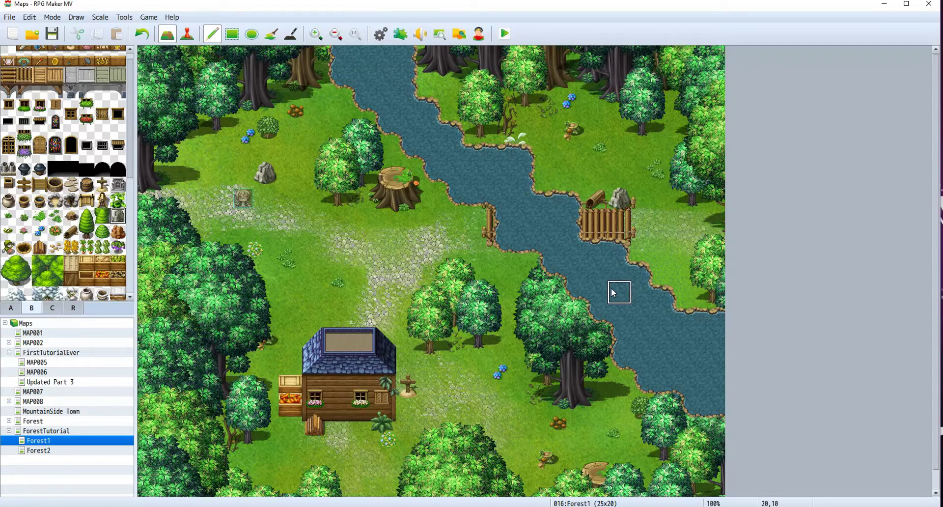
pyautogui.hotkey('ctrl', 'z')
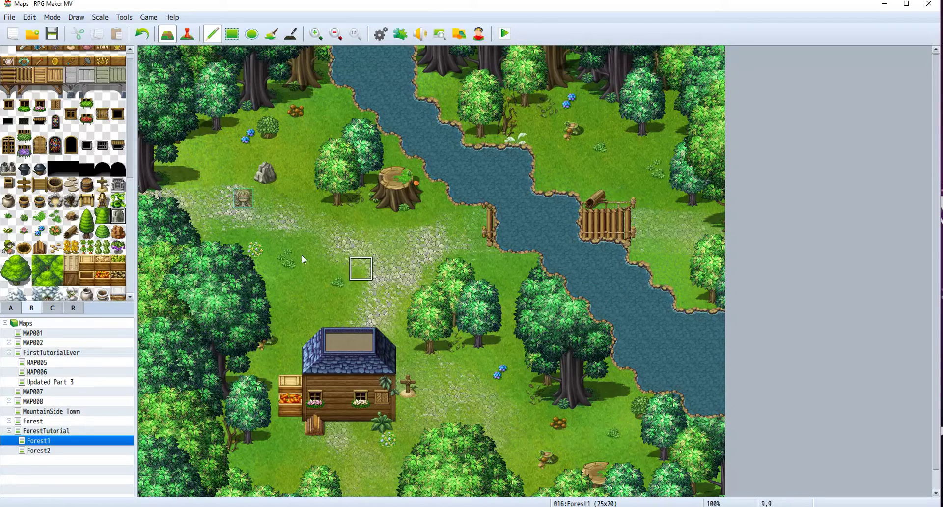
# Replace the fallen log at 19,6 with an open pot and place a Fallen Log beside it at 20,6.
pyautogui.scroll(-4, 55, 255)
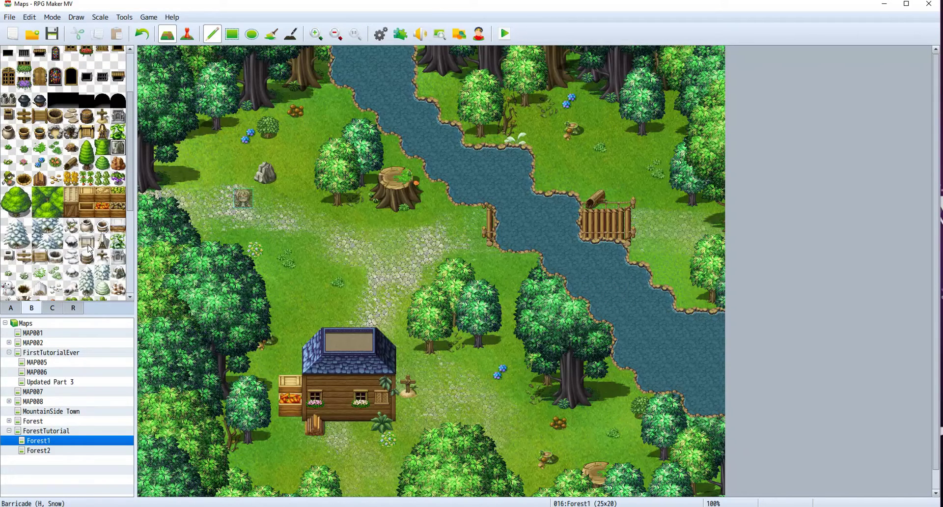
pyautogui.scroll(2, 73, 269)
pyautogui.click(39, 131)
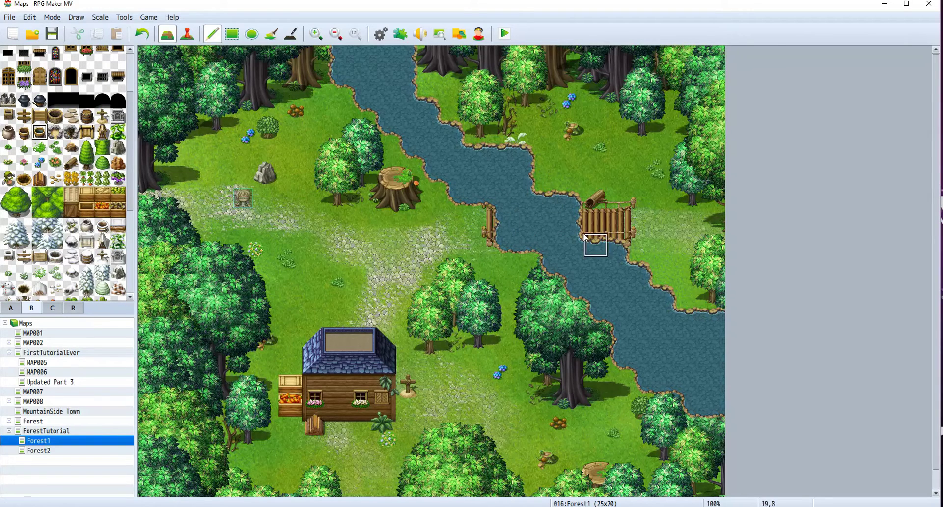
pyautogui.hotkey('ctrl', 'z')
pyautogui.click(595, 198)
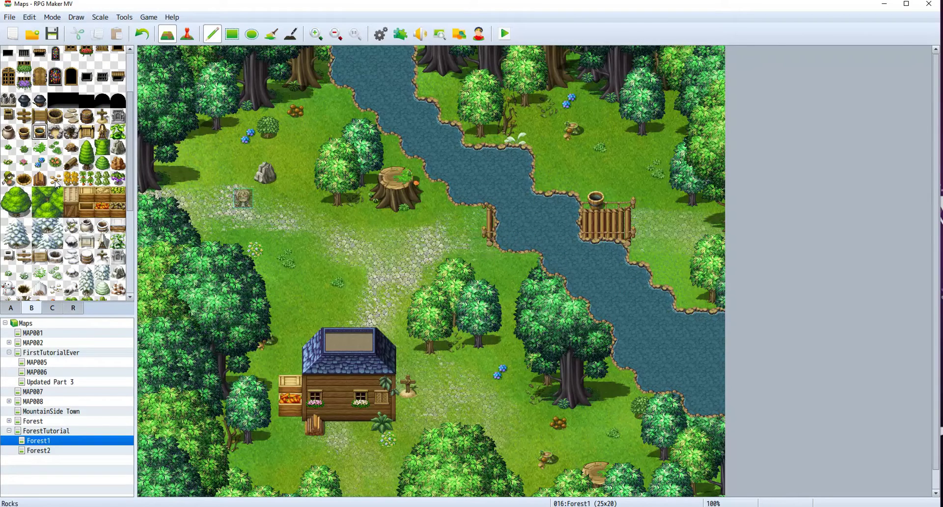
pyautogui.scroll(1, 72, 193)
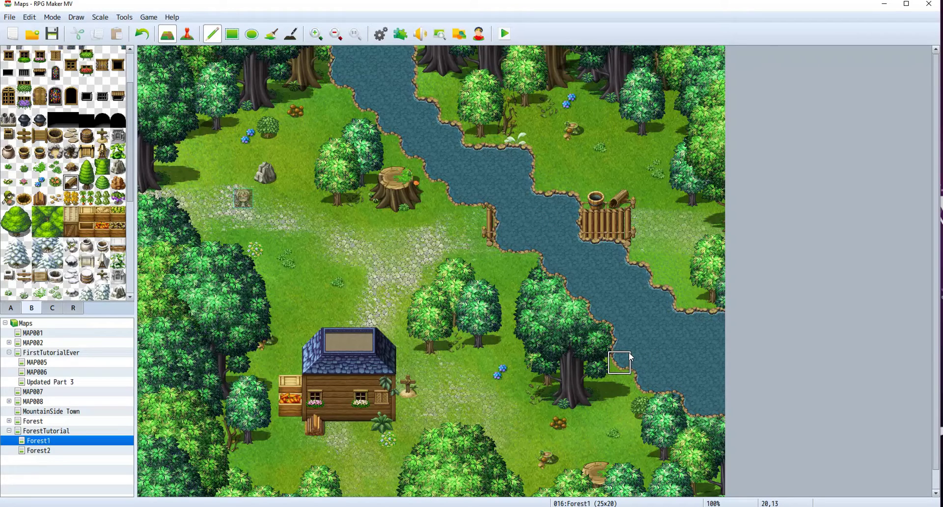
# Playtest Forest1, walking across the bridge and behind its railing at the pot and log, and close the test.
pyautogui.click(504, 34)
pyautogui.click(429, 281)
pyautogui.press('Return')
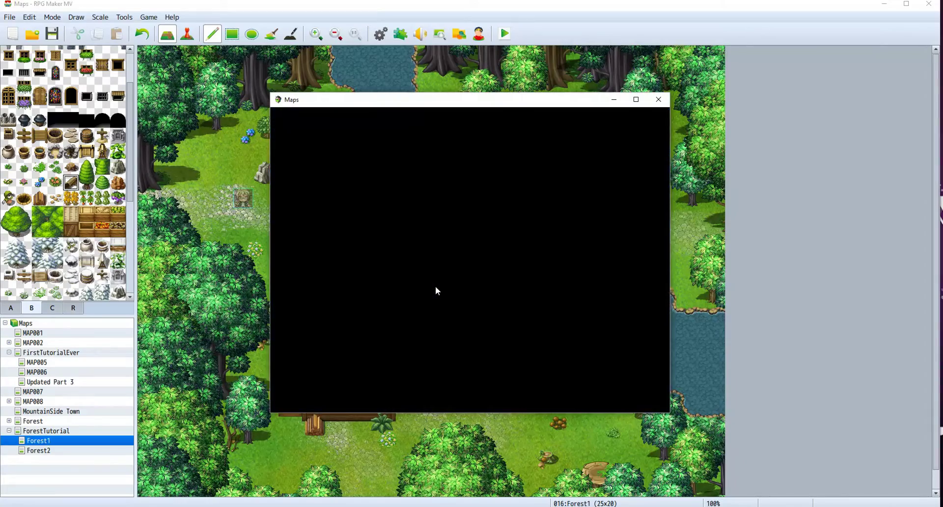
pyautogui.press('Up')
pyautogui.press('Right')
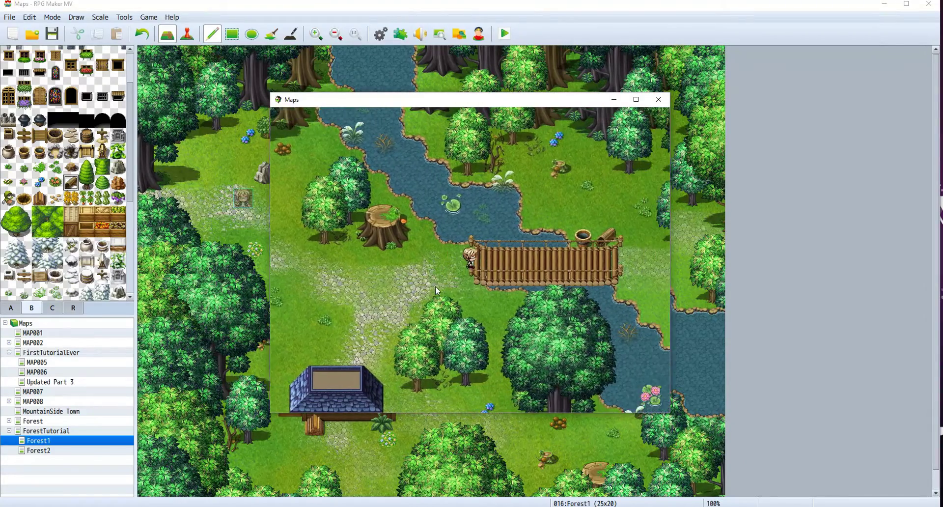
pyautogui.press('Down')
pyautogui.press('Right')
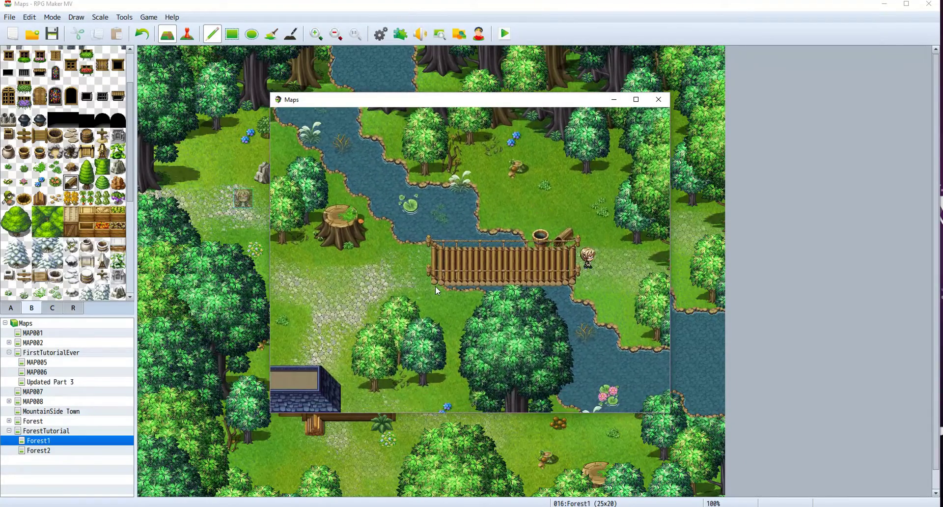
pyautogui.press('Up')
pyautogui.press('Left')
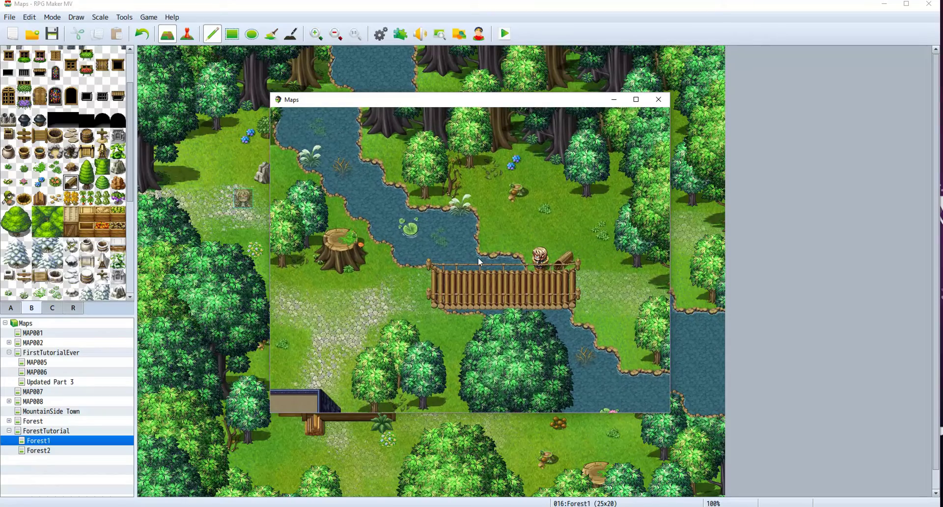
pyautogui.click(659, 99)
# Clear the region 1 marks from the pot and log tiles at 19,6 and 20,6.
pyautogui.click(65, 308)
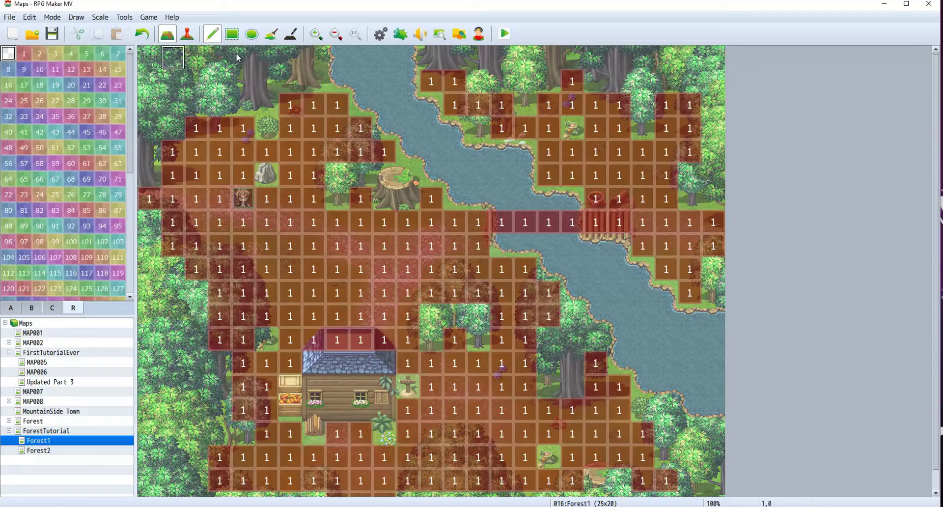
pyautogui.moveTo(595, 198); pyautogui.dragTo(618, 198)
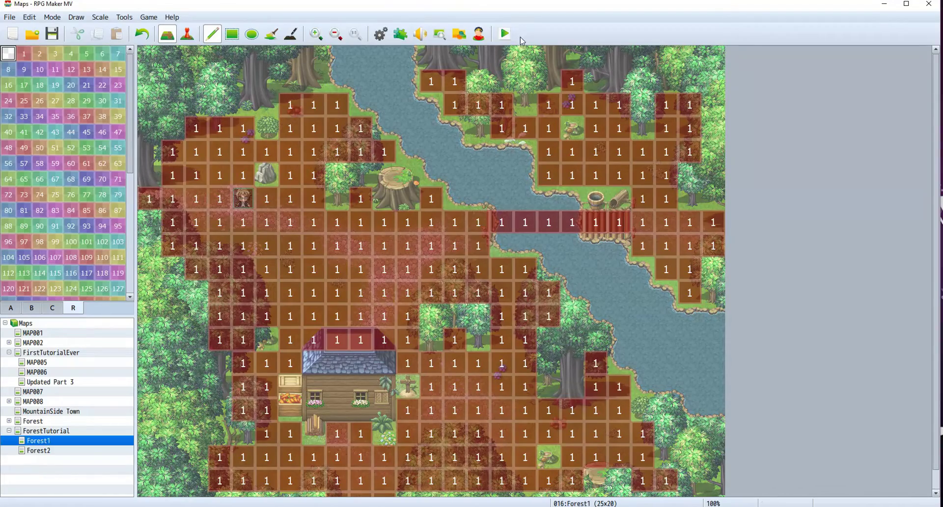
# Playtest the map again, crossing the bridge eastward and walking up to the grass behind the pot and log.
pyautogui.click(496, 37)
pyautogui.press('Return')
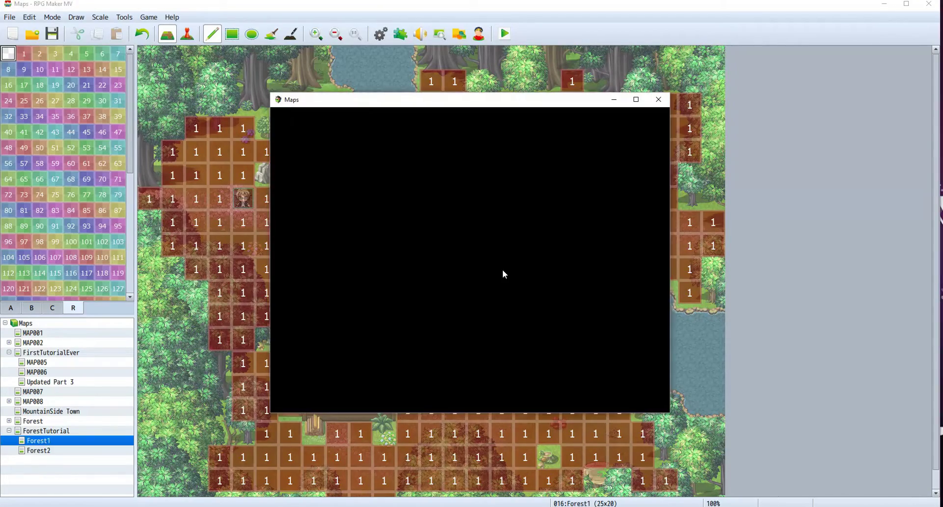
pyautogui.press('Return')
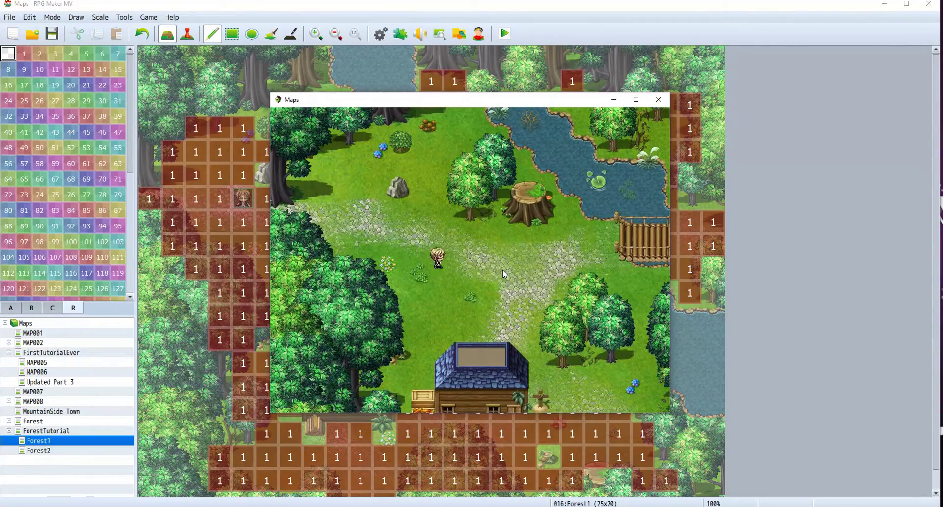
pyautogui.press('Up')
pyautogui.press('Right')
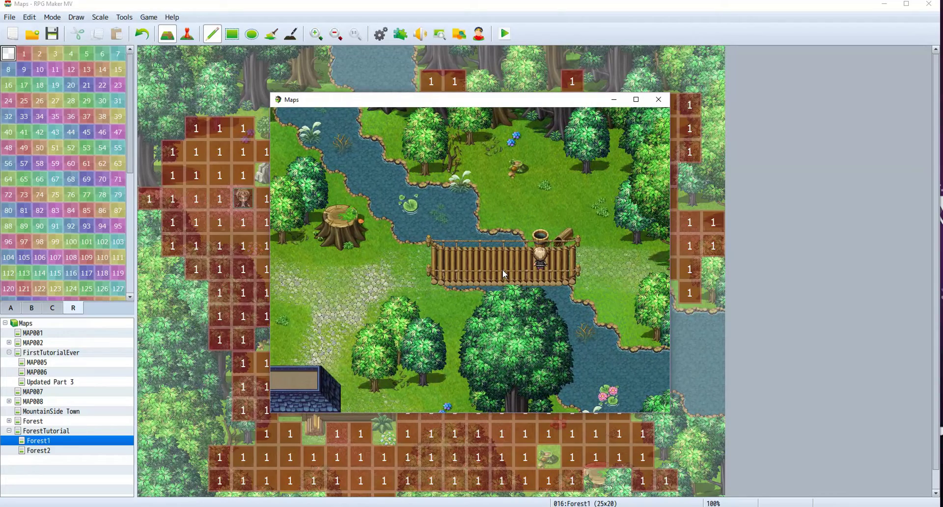
pyautogui.press('Right')
pyautogui.press('Up')
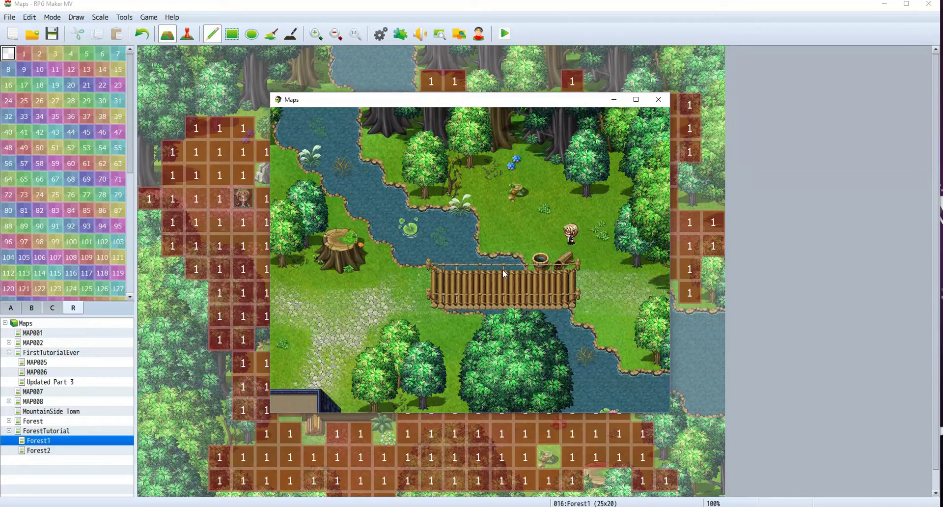
# Check movement around the pot and log from behind, and walk back west over the bridge.
pyautogui.press('Left')
pyautogui.press('Right')
pyautogui.press('Left')
pyautogui.press('Right')
pyautogui.press('Right')
pyautogui.press('Down')
pyautogui.press('Left')
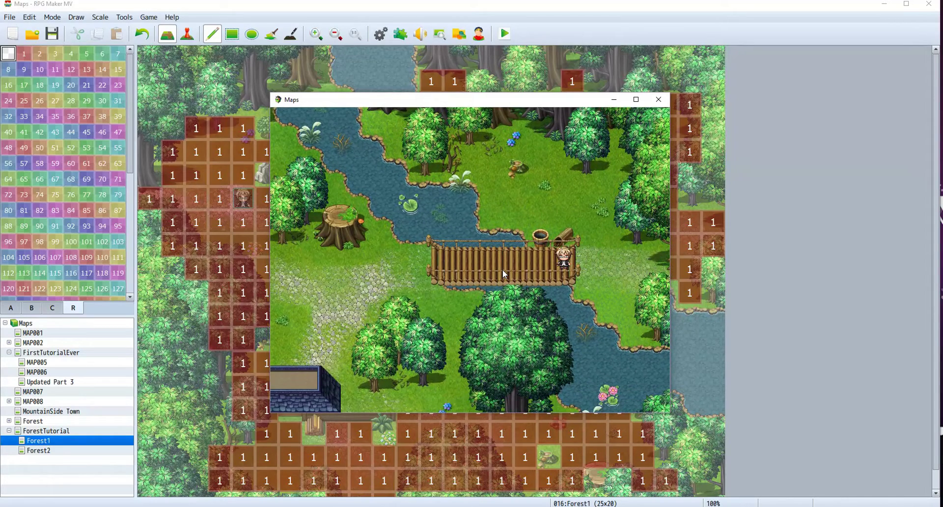
pyautogui.press('Left')
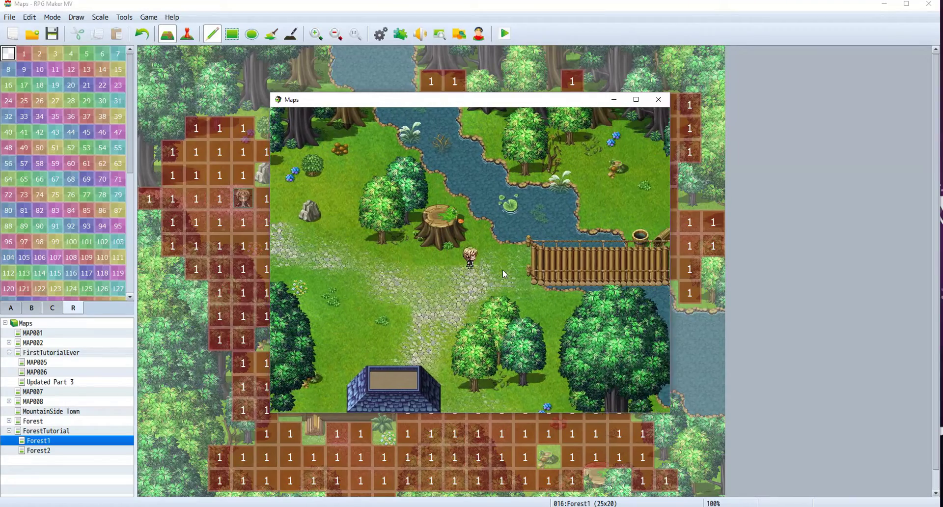
# Walk back and forth over the bridge and around the log to check the railing overlay and blocked tiles.
pyautogui.press('Right')
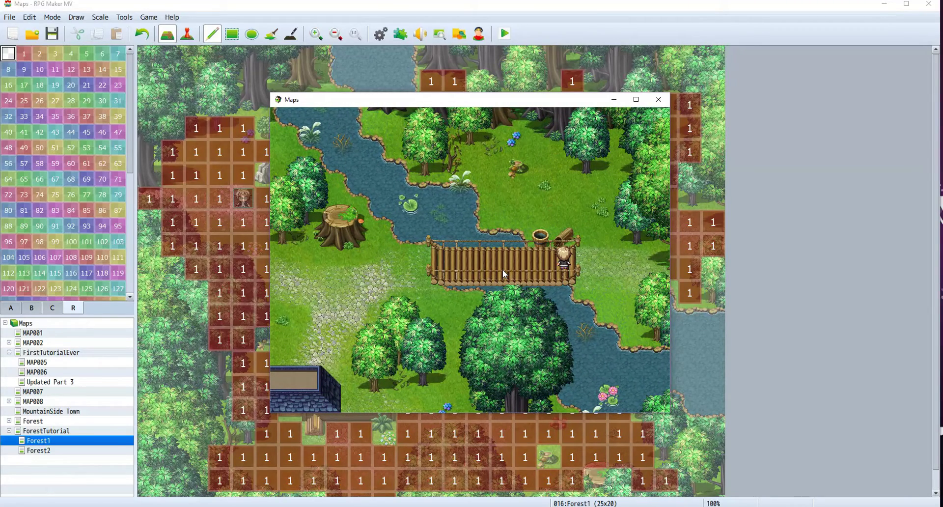
pyautogui.press('Left')
pyautogui.press('Right')
pyautogui.press('Left')
pyautogui.press('Right')
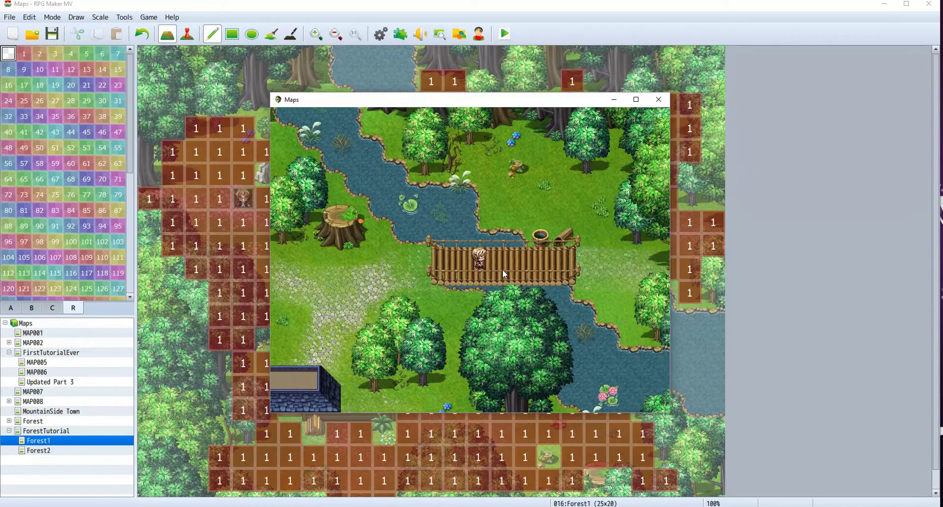
pyautogui.press('Right')
pyautogui.press('Up')
pyautogui.press('Right')
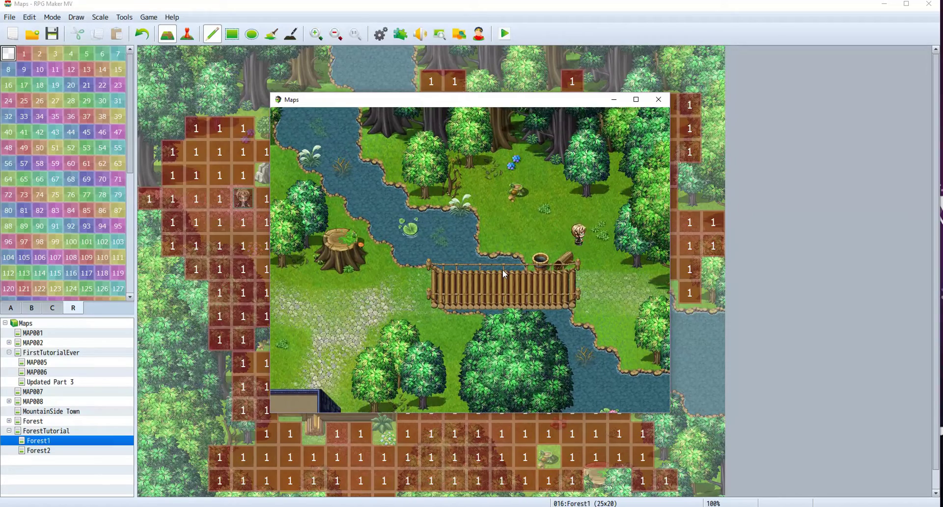
pyautogui.press('Down')
pyautogui.press('Left')
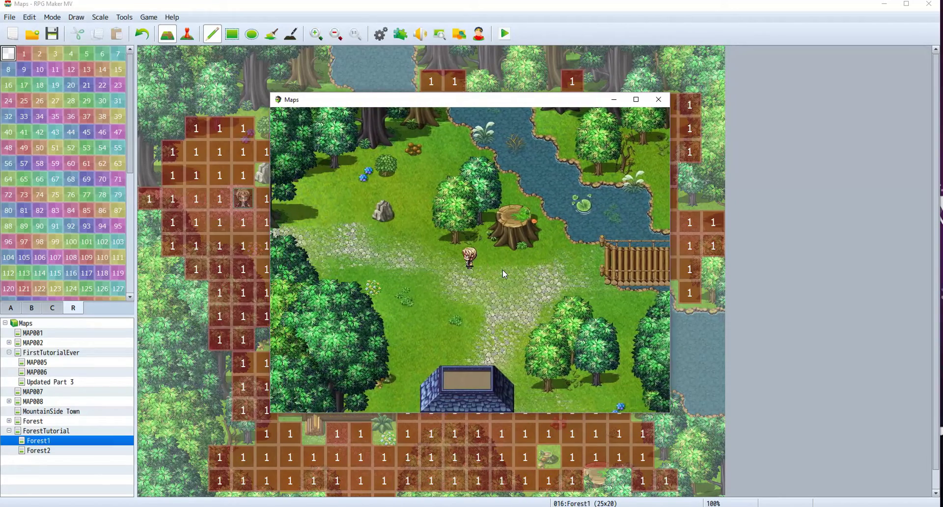
# Walk around the northwestern clearing and south beneath the western trees to check collisions and the tree overlay.
pyautogui.press('Left')
pyautogui.press('Up')
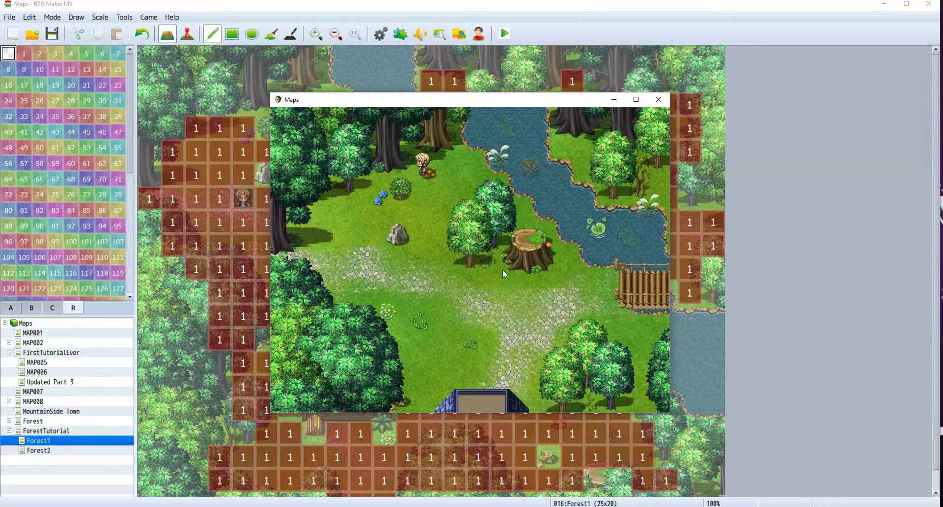
pyautogui.press('Down')
pyautogui.press('Left')
pyautogui.press('Up')
pyautogui.press('Left')
pyautogui.press('Right')
pyautogui.press('Left')
pyautogui.press('Left')
pyautogui.press('Up')
pyautogui.press('Down')
pyautogui.press('Down')
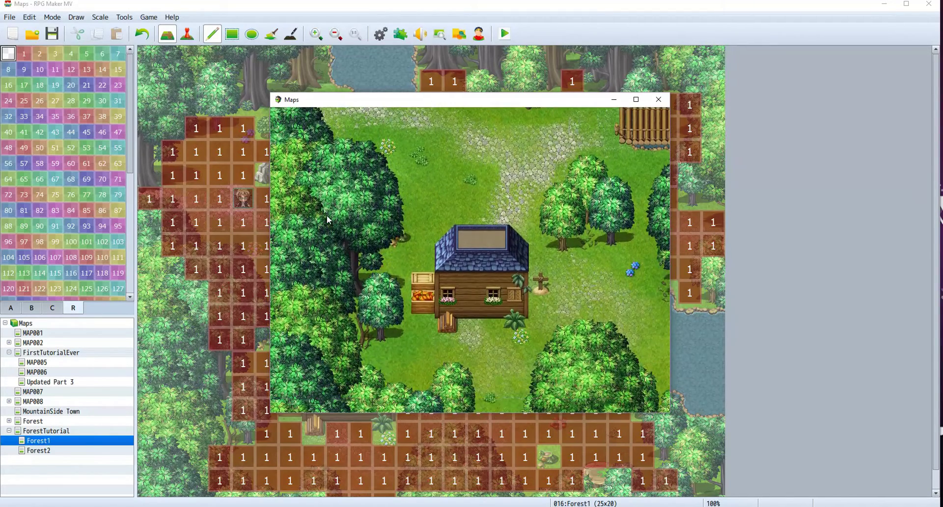
# Walk south of the cottage and east to the large tree's trunk to check collisions and tree overlays.
pyautogui.press('Down')
pyautogui.press('Right')
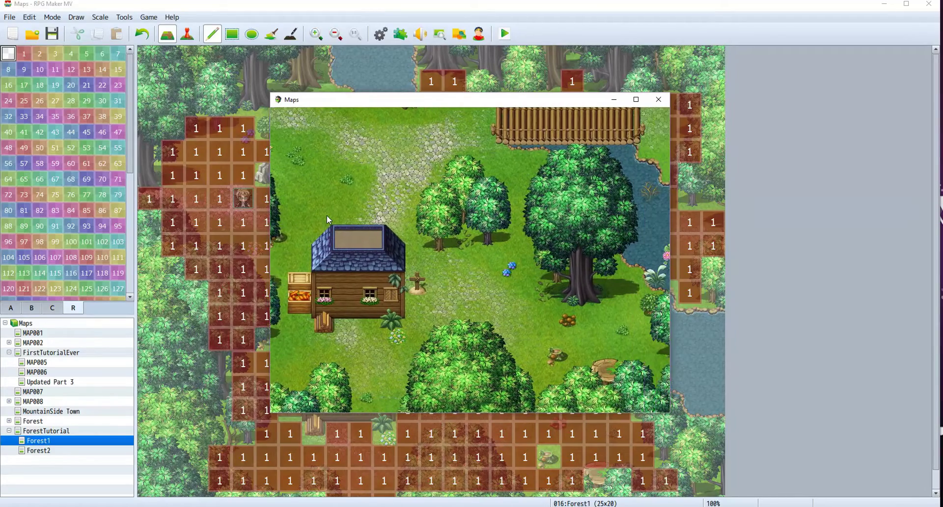
pyautogui.press('Right')
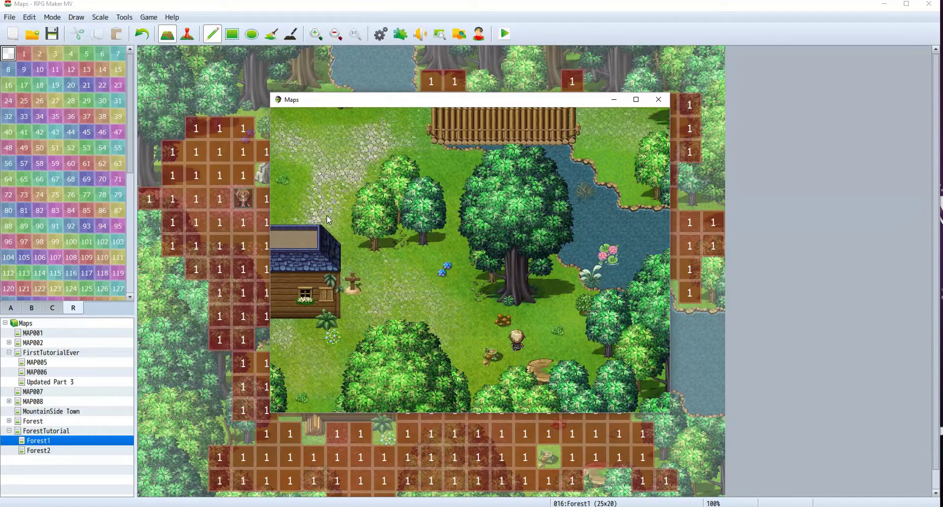
pyautogui.press('Right')
pyautogui.press('Up')
pyautogui.press('Left')
pyautogui.press('Left')
pyautogui.press('Up')
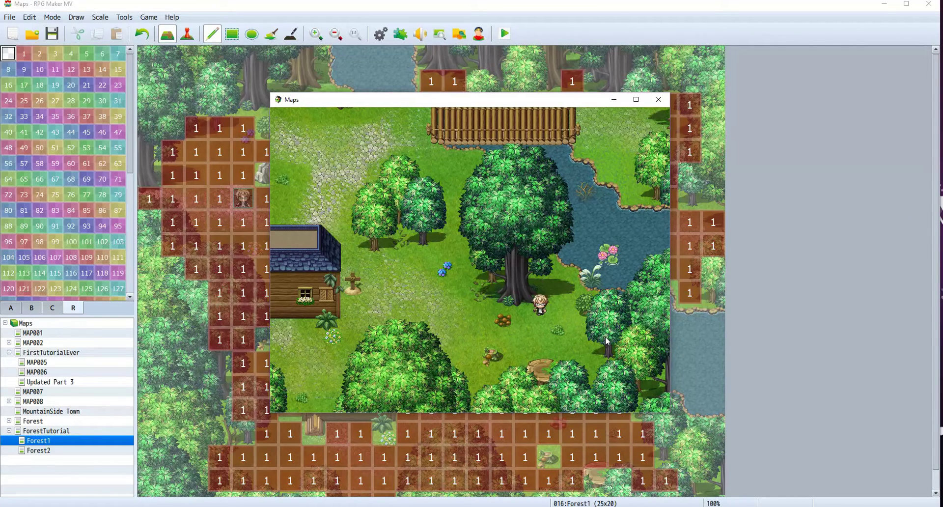
# Walk north from the large tree and across the bridge to the map's eastern path.
pyautogui.press('Left')
pyautogui.press('Left')
pyautogui.press('Left')
pyautogui.press('Up')
pyautogui.press('Up')
pyautogui.press('Up')
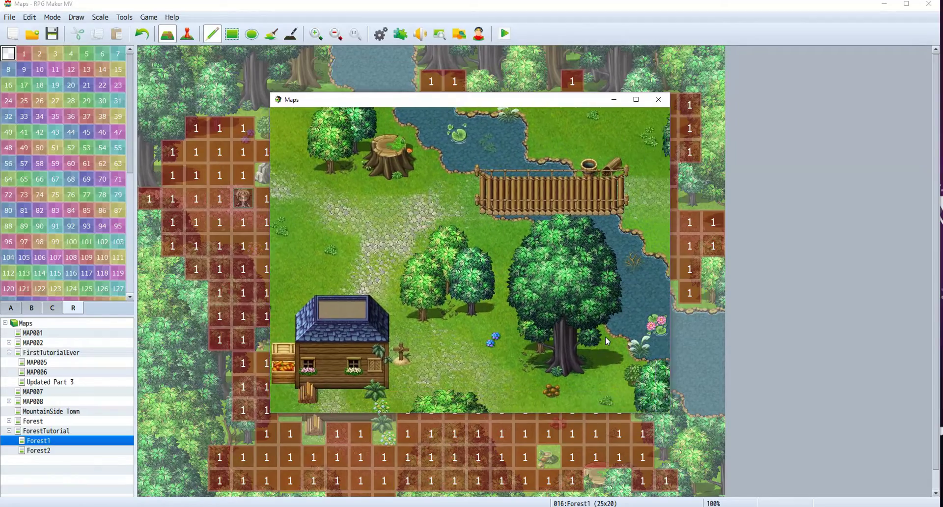
pyautogui.press('Up')
pyautogui.press('Up')
pyautogui.press('Up')
pyautogui.press('Right')
pyautogui.press('Right')
pyautogui.press('Right')
pyautogui.press('Right')
pyautogui.press('Right')
pyautogui.press('Right')
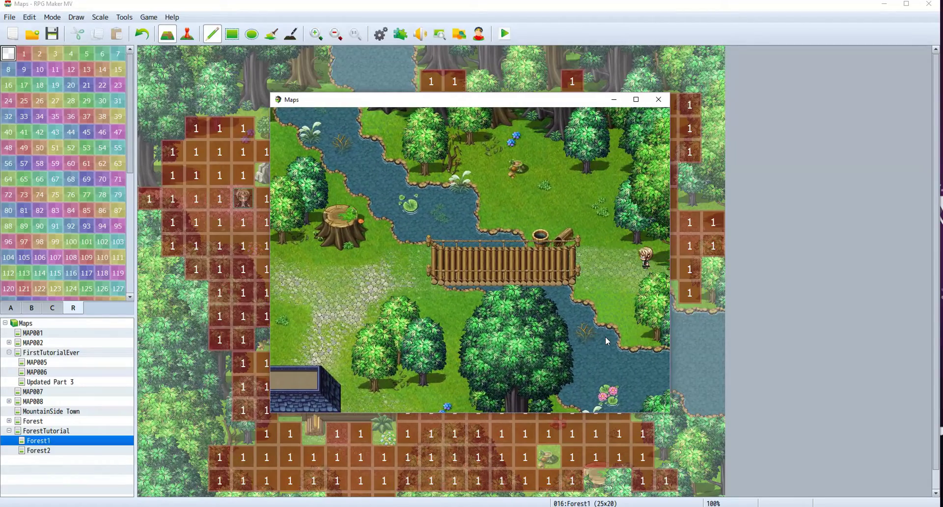
# Walk around the grassy area northeast of the bridge to check collisions and overlays along its trees.
pyautogui.press('Left')
pyautogui.press('Up')
pyautogui.press('Up')
pyautogui.press('Up')
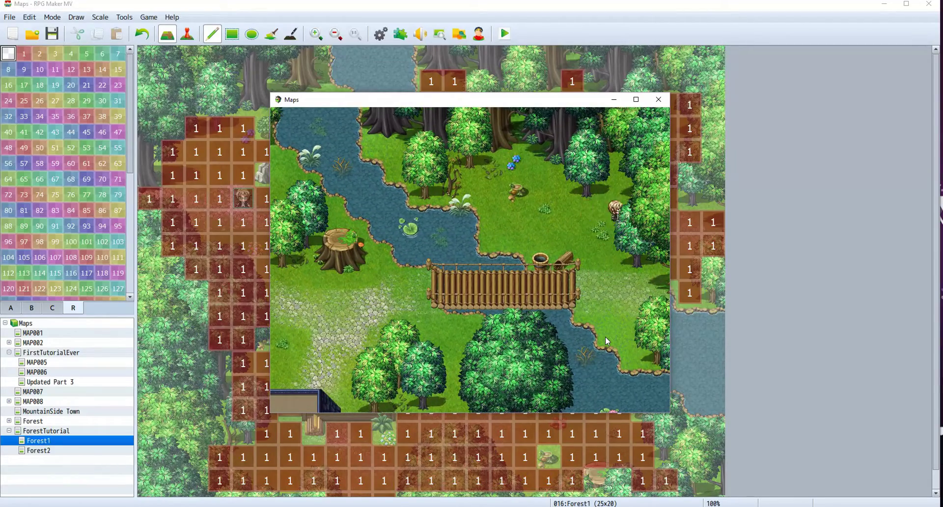
pyautogui.press('Left')
pyautogui.press('Left')
pyautogui.press('Up')
pyautogui.press('Up')
pyautogui.press('Down')
pyautogui.press('Down')
pyautogui.press('Left')
pyautogui.press('Left')
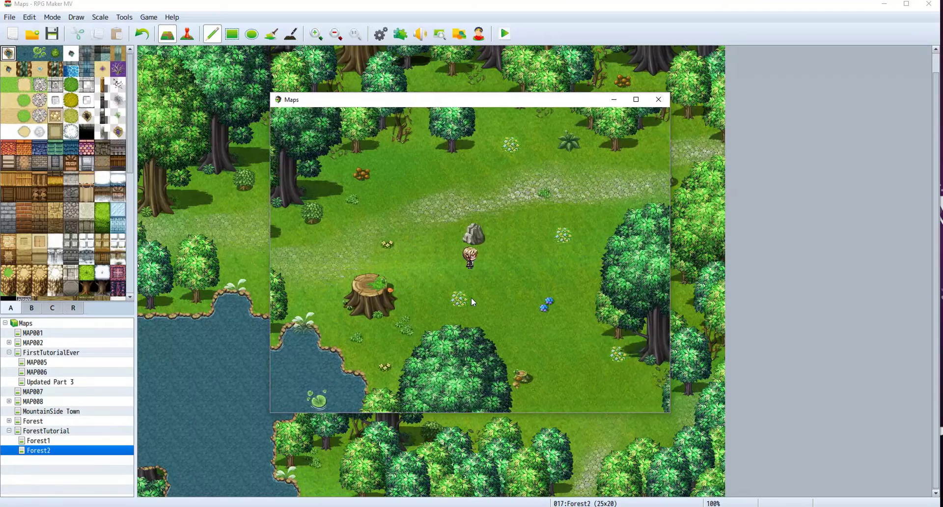
# Walk north across Forest2's stone path to the fern to check the area below the northern trees.
pyautogui.press('Up')
pyautogui.press('Up')
pyautogui.press('Right')
pyautogui.press('Right')
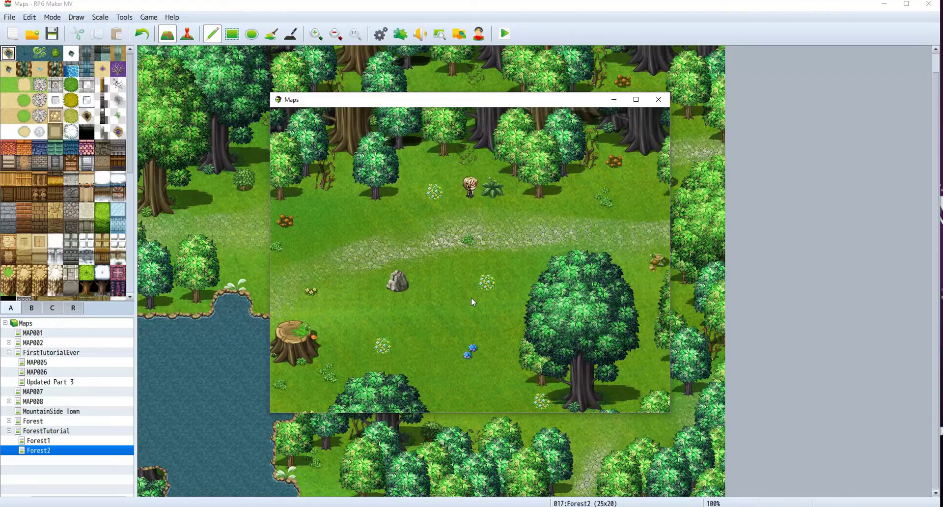
# Walk south through the Forest2 clearing and east along the southern tree line to test its collisions and overlay.
pyautogui.press('Down')
pyautogui.press('Down')
pyautogui.press('Down')
pyautogui.press('Down')
pyautogui.press('Down')
pyautogui.press('Down')
pyautogui.press('Down')
pyautogui.press('Down')
pyautogui.press('Down')
pyautogui.press('Down')
pyautogui.press('Down')
pyautogui.press('Down')
pyautogui.press('Down')
pyautogui.press('Down')
pyautogui.press('Right')
pyautogui.press('Right')
pyautogui.press('Right')
pyautogui.press('Right')
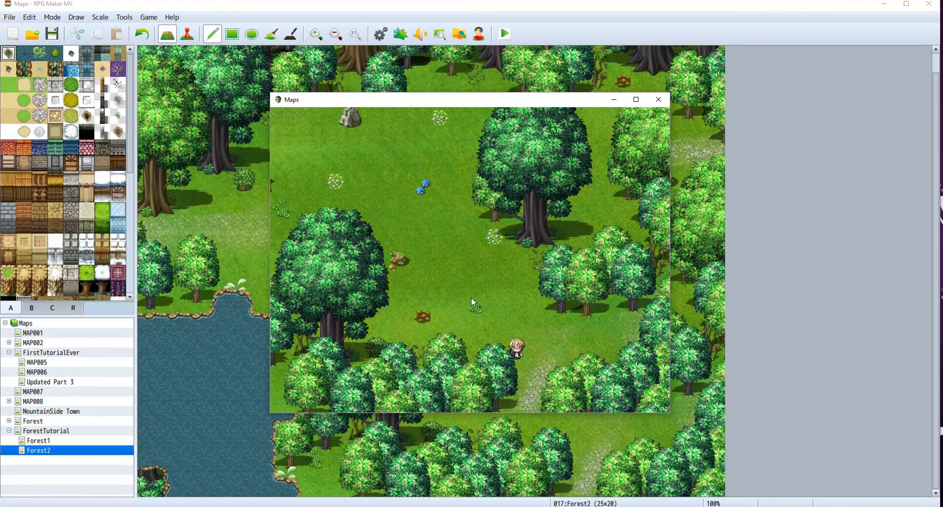
# Walk northwest from the southern trees and up to the middle of the clearing, above the blue flowers.
pyautogui.press('Up')
pyautogui.press('Up')
pyautogui.press('Up')
pyautogui.press('Left')
pyautogui.press('Left')
pyautogui.press('Left')
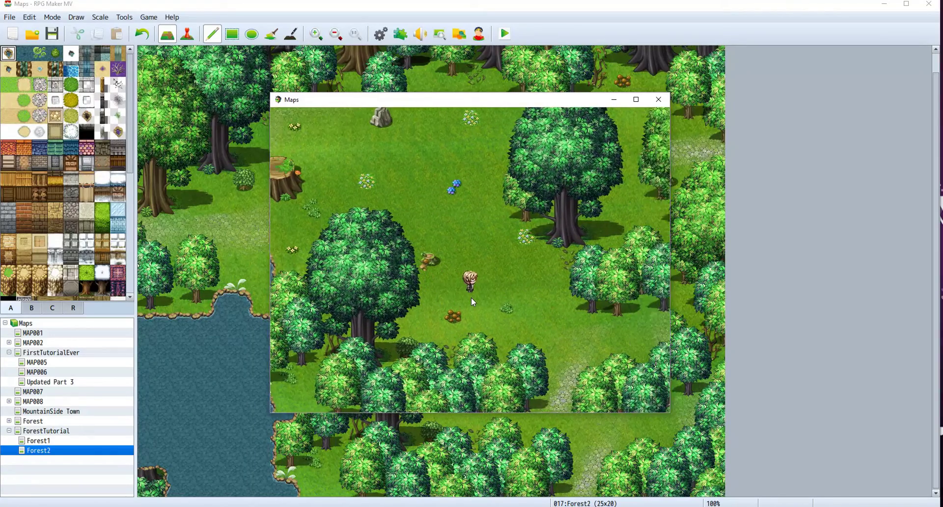
pyautogui.press('Up')
pyautogui.press('Up')
pyautogui.press('Up')
pyautogui.press('Up')
pyautogui.press('Up')
pyautogui.press('Up')
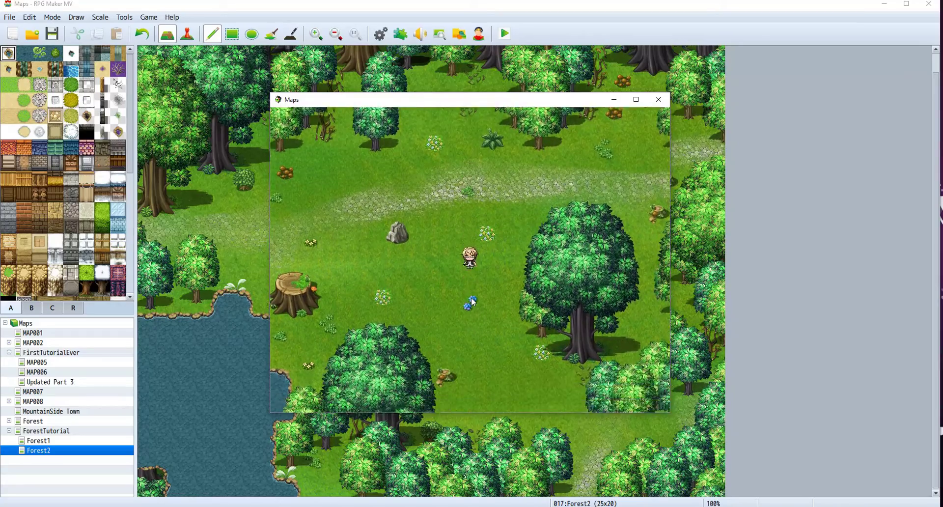
# Walk west beneath the tree stump along the pond's edge and up its western side to check blocked tiles.
pyautogui.press('Left')
pyautogui.press('Left')
pyautogui.press('Left')
pyautogui.press('Down')
pyautogui.press('Down')
pyautogui.press('Down')
pyautogui.press('Left')
pyautogui.press('Left')
pyautogui.press('Left')
pyautogui.press('Left')
pyautogui.press('Left')
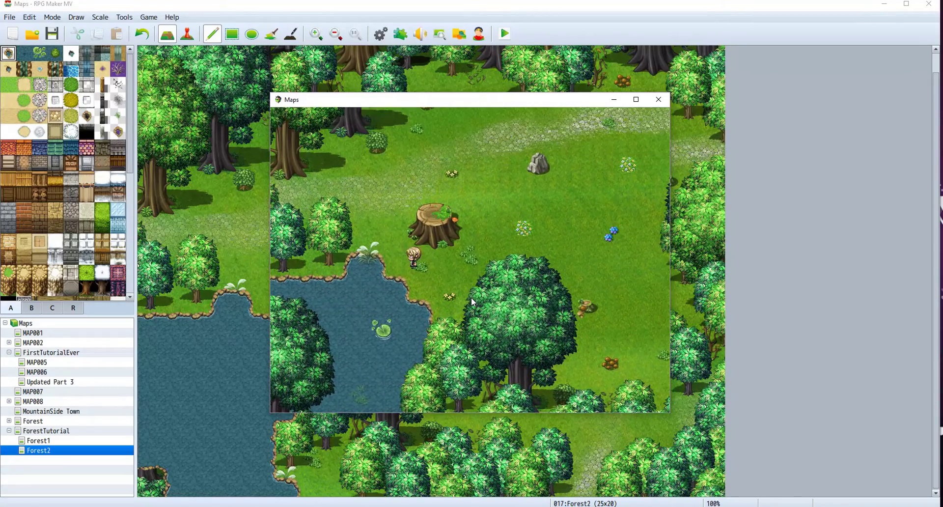
pyautogui.press('Up')
pyautogui.press('Up')
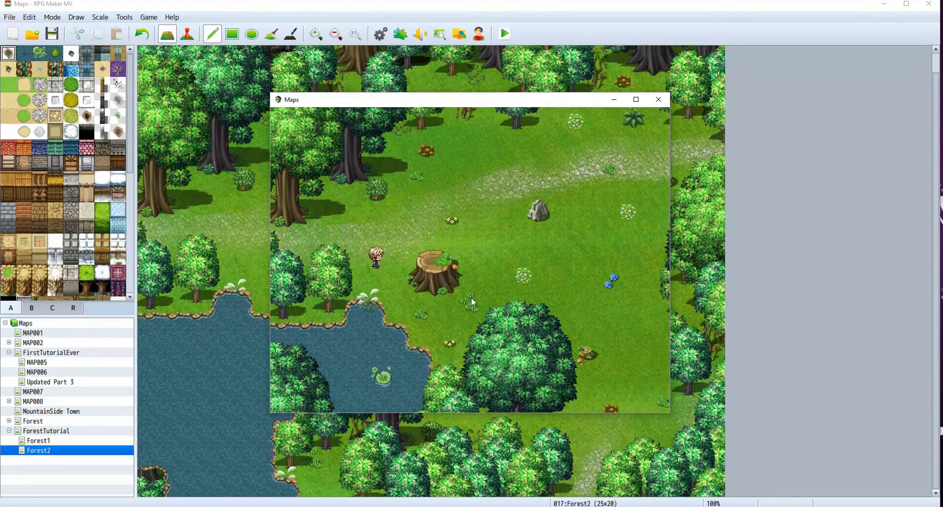
# Walk over the north side of the stump, south behind the large tree by the pond, and back to the stump.
pyautogui.press('Right')
pyautogui.press('Up')
pyautogui.press('Up')
pyautogui.press('Right')
pyautogui.press('Right')
pyautogui.press('Right')
pyautogui.press('Down')
pyautogui.press('Down')
pyautogui.press('Down')
pyautogui.press('Down')
pyautogui.press('Down')
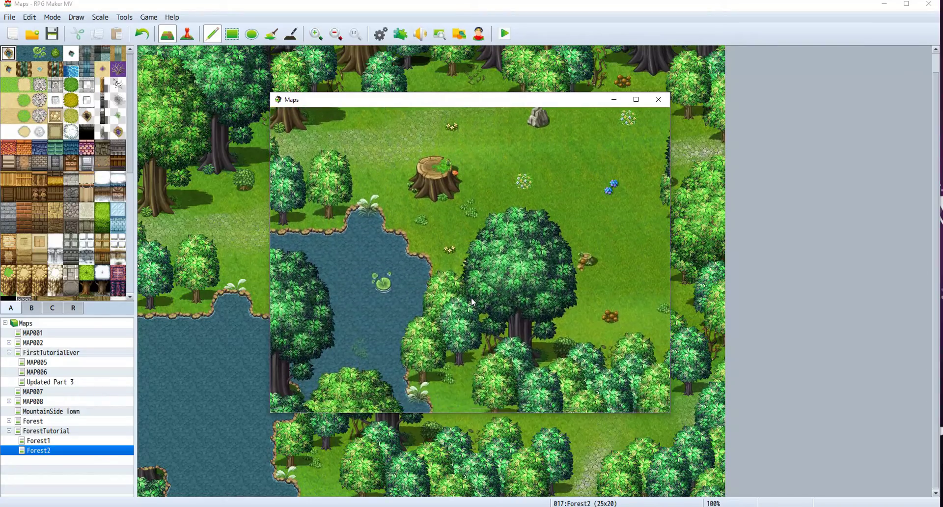
pyautogui.press('Up')
pyautogui.press('Up')
pyautogui.press('Up')
pyautogui.press('Up')
pyautogui.press('Up')
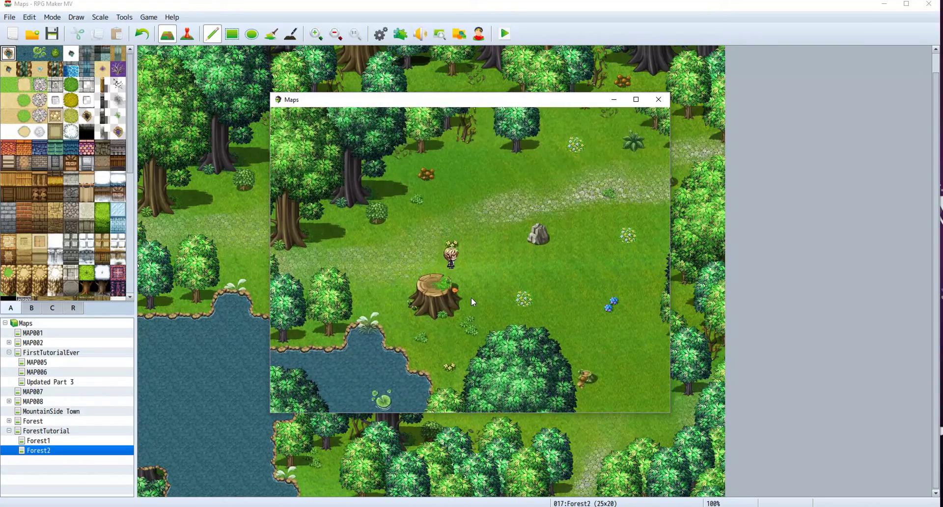
# Walk south from the stump and east past the large tree to the southern tree line, checking the tree overlay.
pyautogui.press('Down')
pyautogui.press('Down')
pyautogui.press('Down')
pyautogui.press('Down')
pyautogui.press('Down')
pyautogui.press('Down')
pyautogui.press('Down')
pyautogui.press('Down')
pyautogui.press('Right')
pyautogui.press('Right')
pyautogui.press('Right')
pyautogui.press('Right')
pyautogui.press('Right')
pyautogui.press('Right')
pyautogui.press('Right')
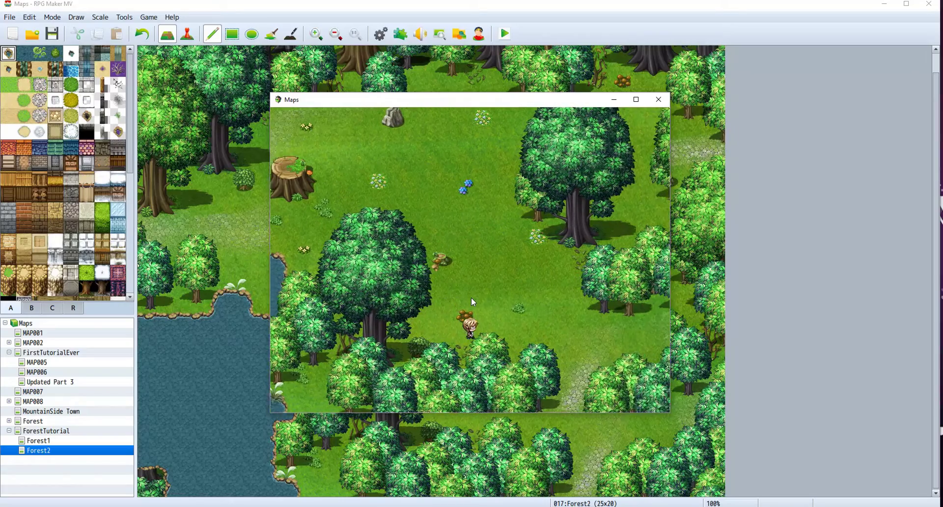
# Walk north to the stone path and east to the top of the large eastern tree to test its canopy.
pyautogui.press('Up')
pyautogui.press('Up')
pyautogui.press('Up')
pyautogui.press('Up')
pyautogui.press('Up')
pyautogui.press('Up')
pyautogui.press('Up')
pyautogui.press('Up')
pyautogui.press('Up')
pyautogui.press('Up')
pyautogui.press('Right')
pyautogui.press('Right')
pyautogui.press('Right')
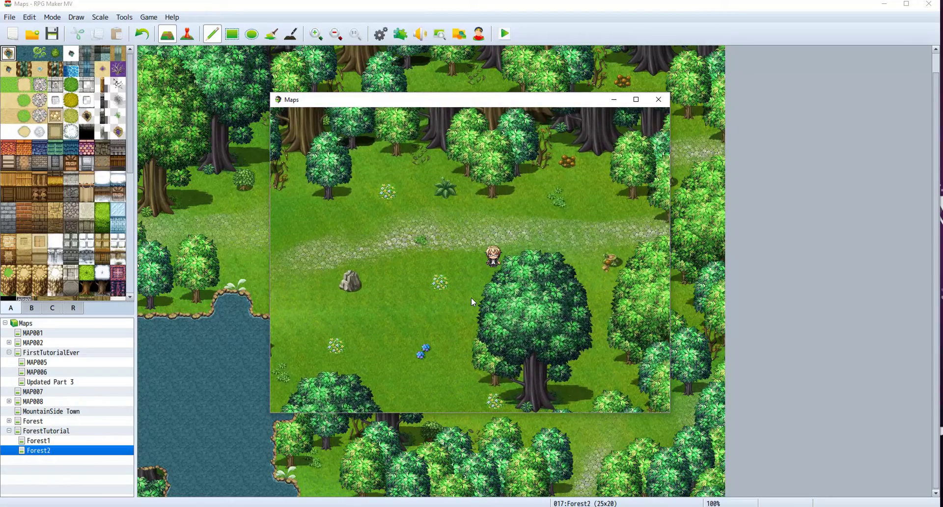
# Walk southwest from the large eastern tree back to the middle of the clearing, across the blue flowers.
pyautogui.press('Down')
pyautogui.press('Down')
pyautogui.press('Down')
pyautogui.press('Left')
pyautogui.press('Left')
pyautogui.press('Left')
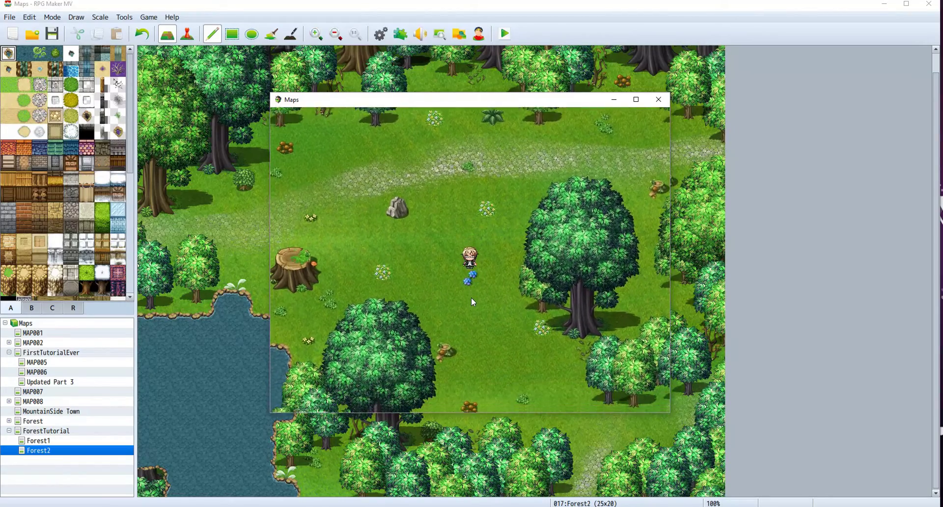
pyautogui.press('Down')
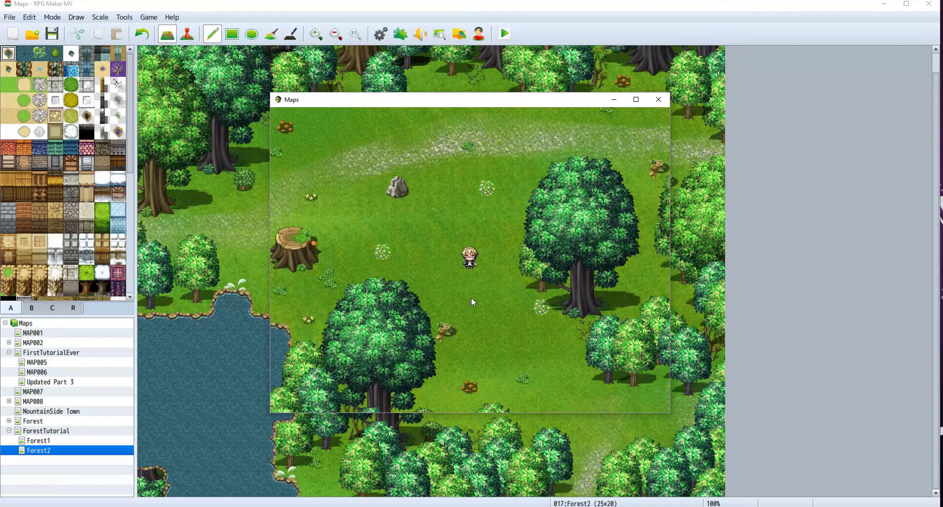